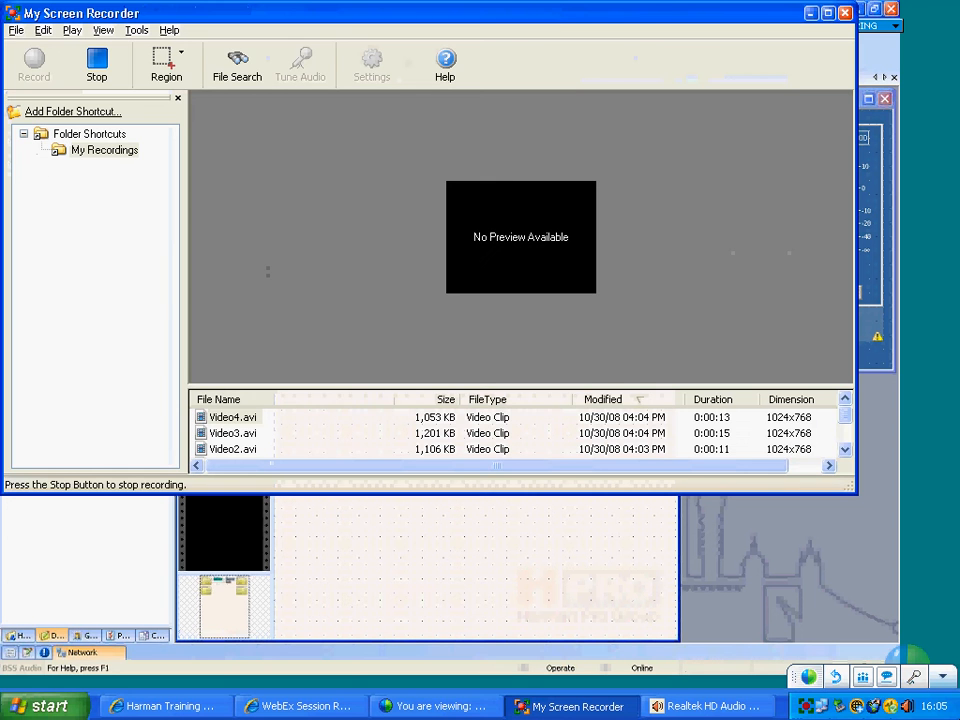
Switch to HiQnet London Architect, show the logic layer of Logic Objects, and examine the list of available new logic objects.
key(alt+Tab)
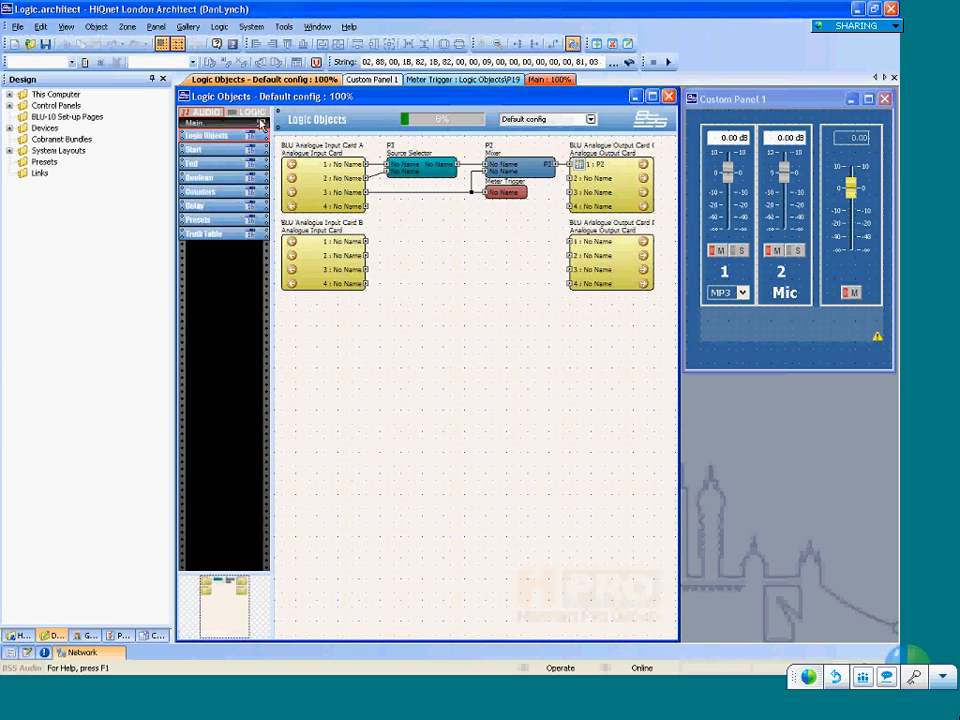
click(253, 113)
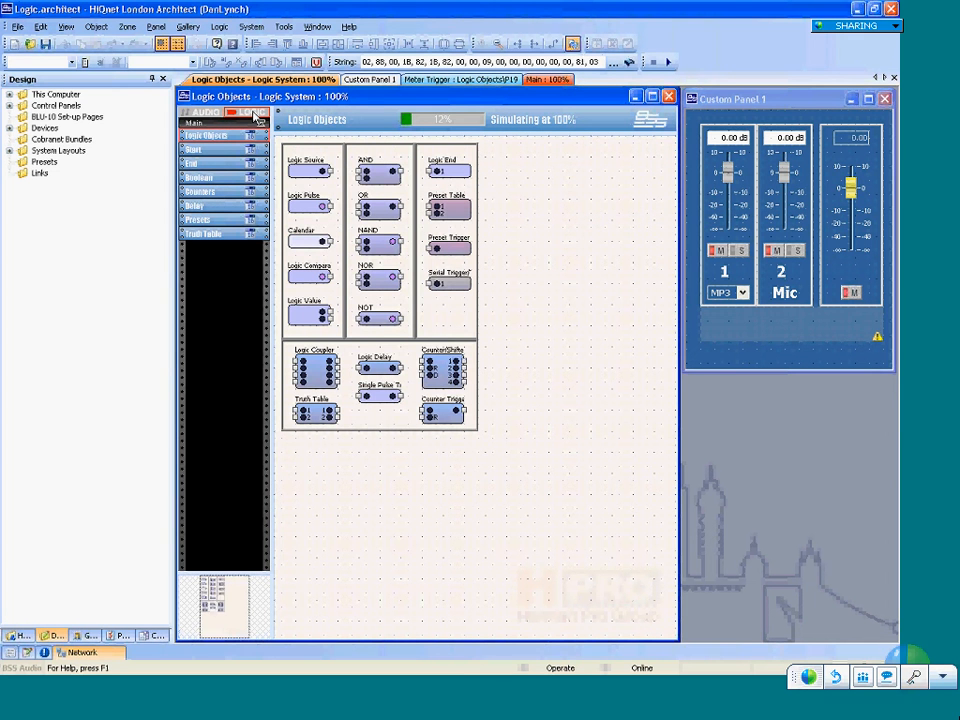
right_click(507, 185)
mouse_move(510, 190)
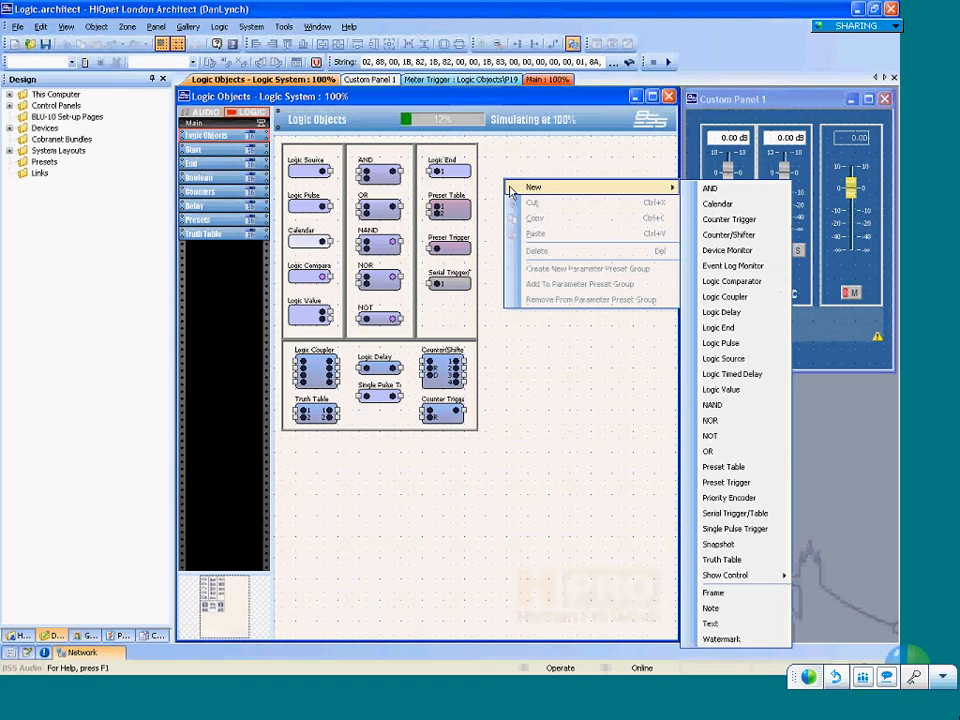
click(453, 166)
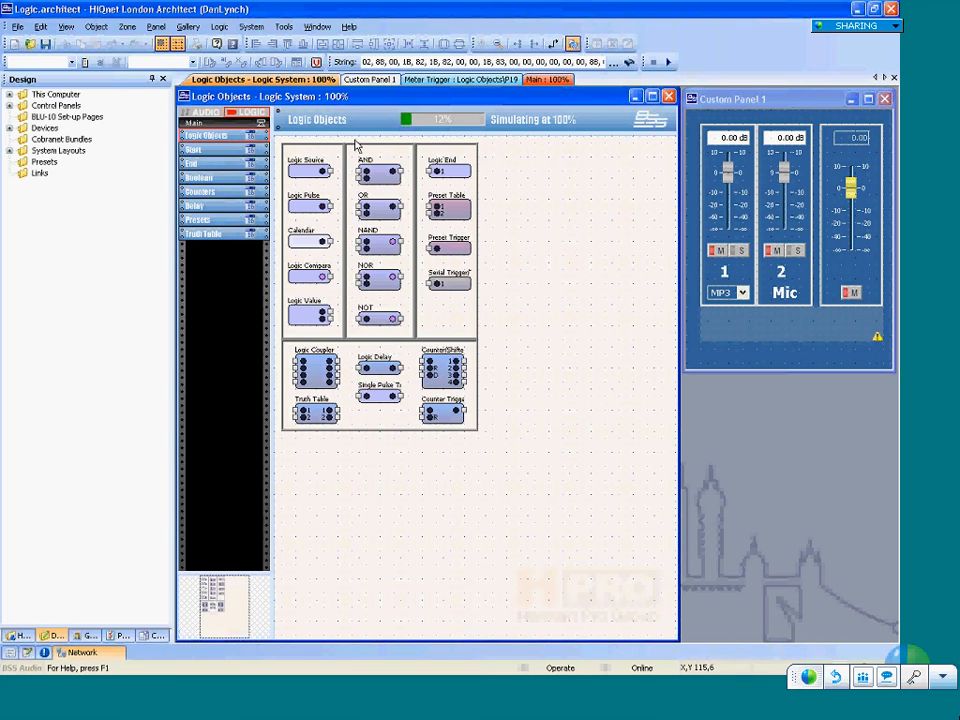
Highlight in turn the source objects, the end and trigger objects, the logic gates, and the coupler, delay and counter objects.
drag(355, 145, 276, 330)
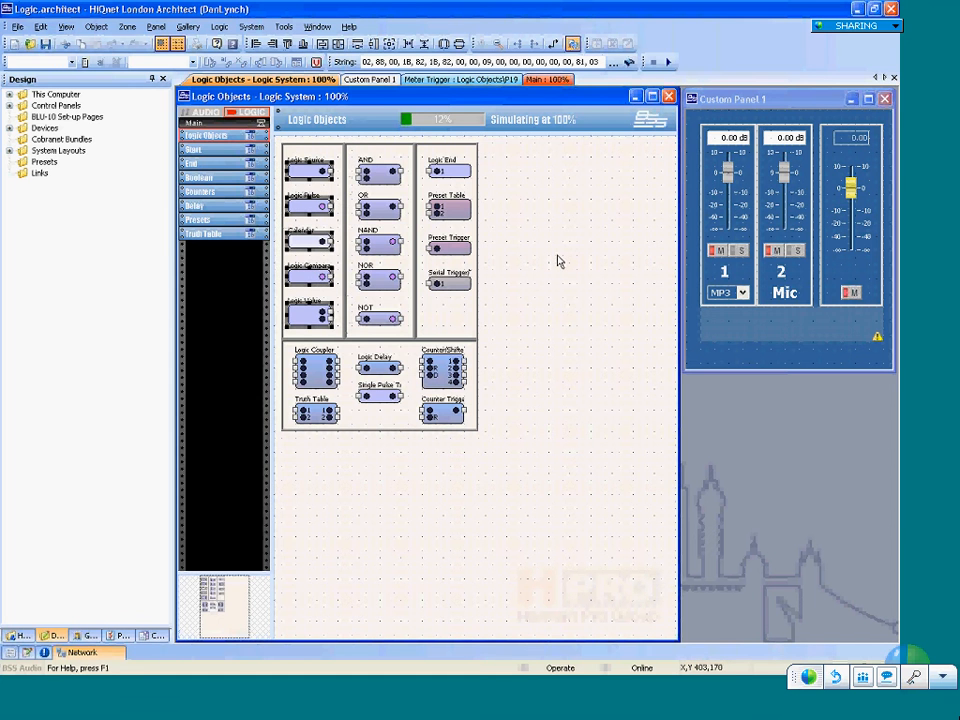
drag(525, 323, 404, 141)
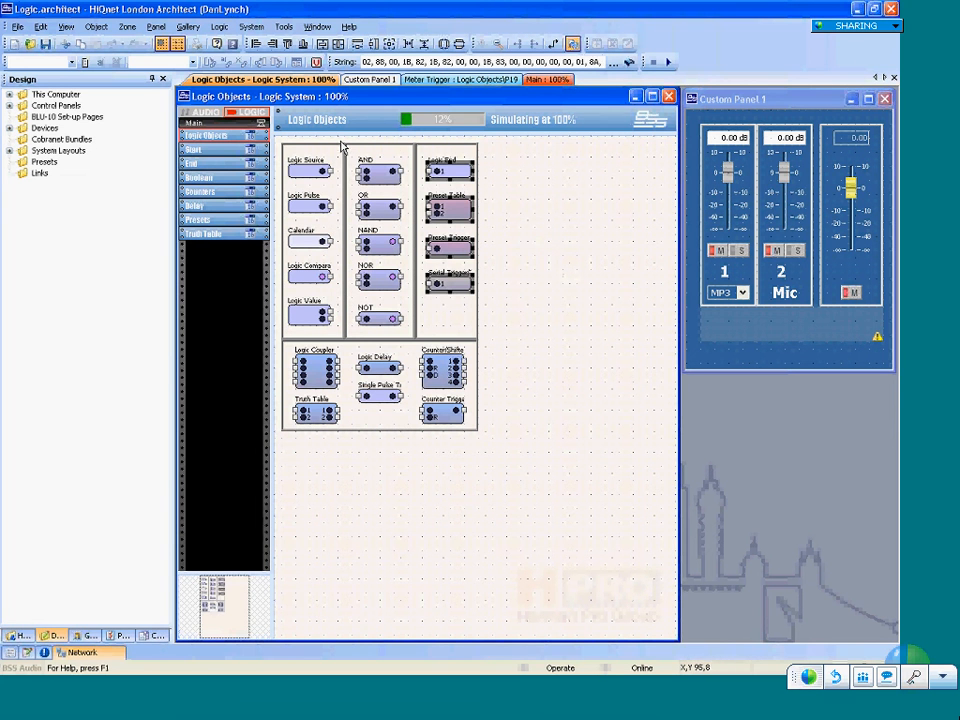
drag(339, 142, 405, 330)
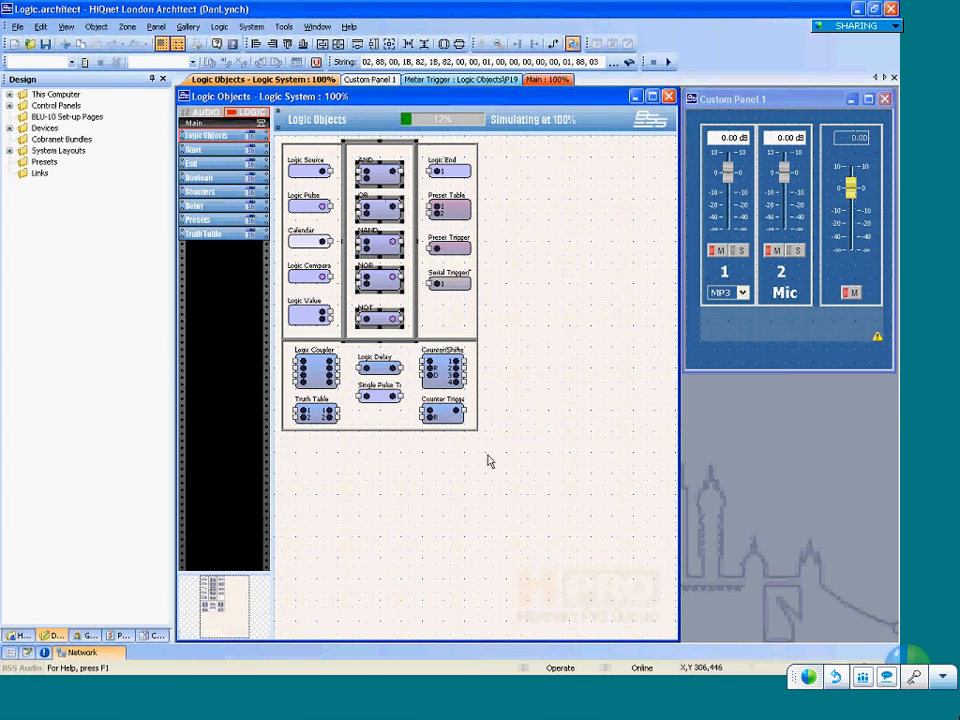
drag(490, 455, 256, 336)
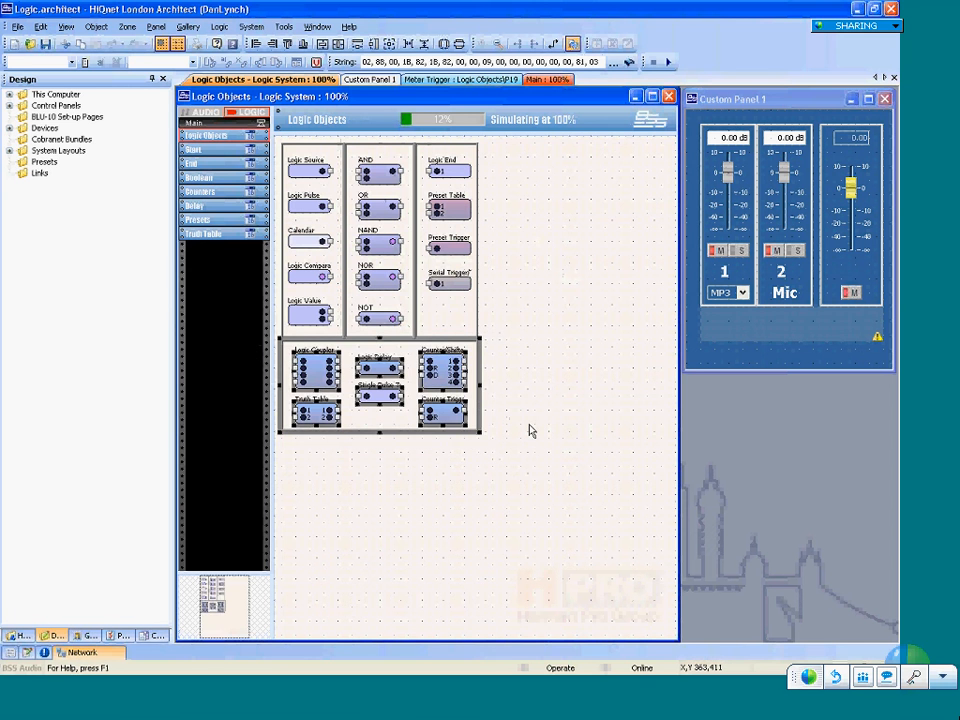
click(531, 431)
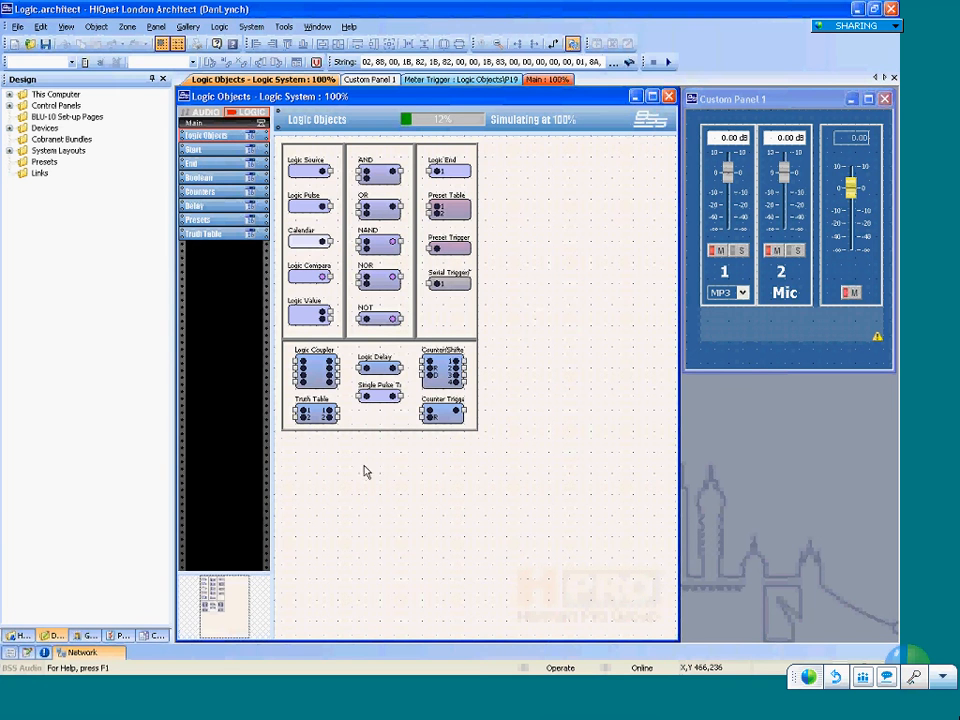
right_click(21, 687)
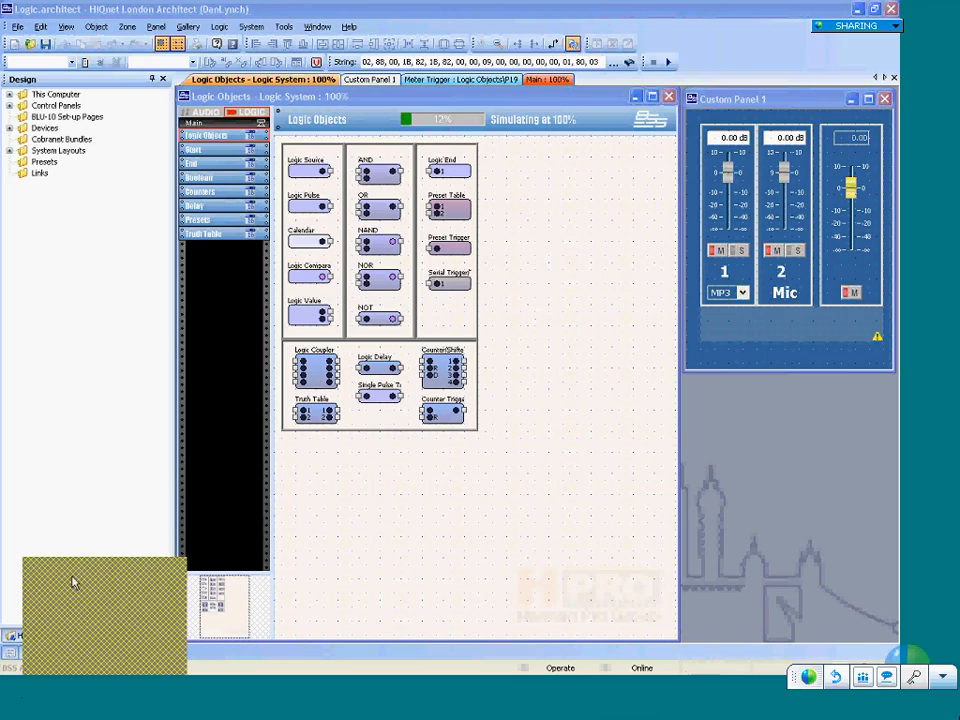
click(73, 580)
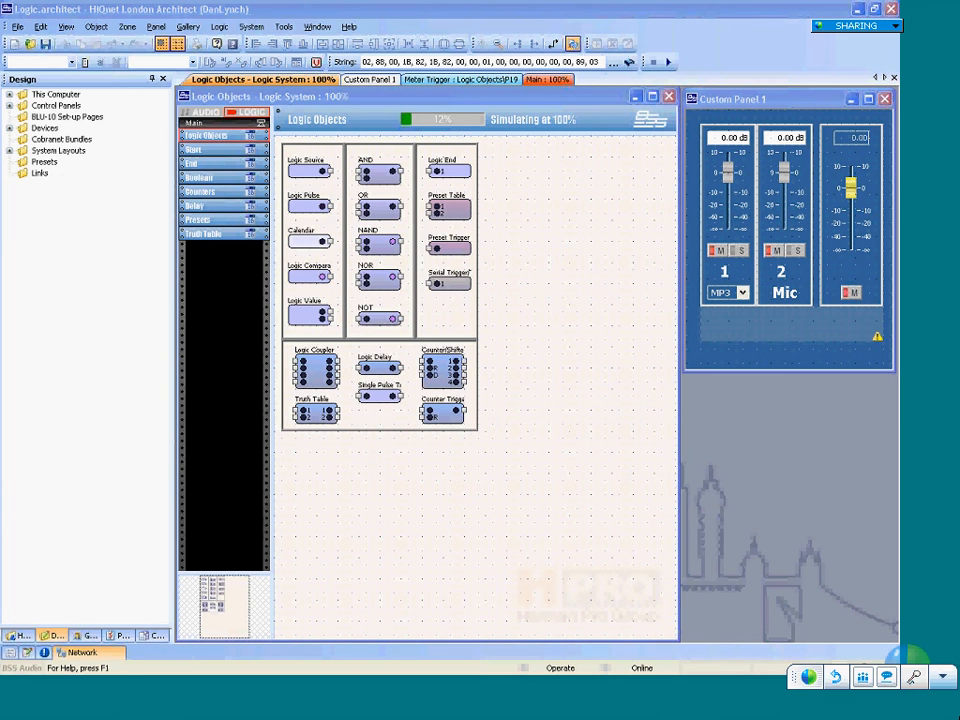
Place a copy of the Logic Source object and a copy of the Logic End object in the empty area below the framed objects.
click(307, 174)
drag(307, 174, 303, 468)
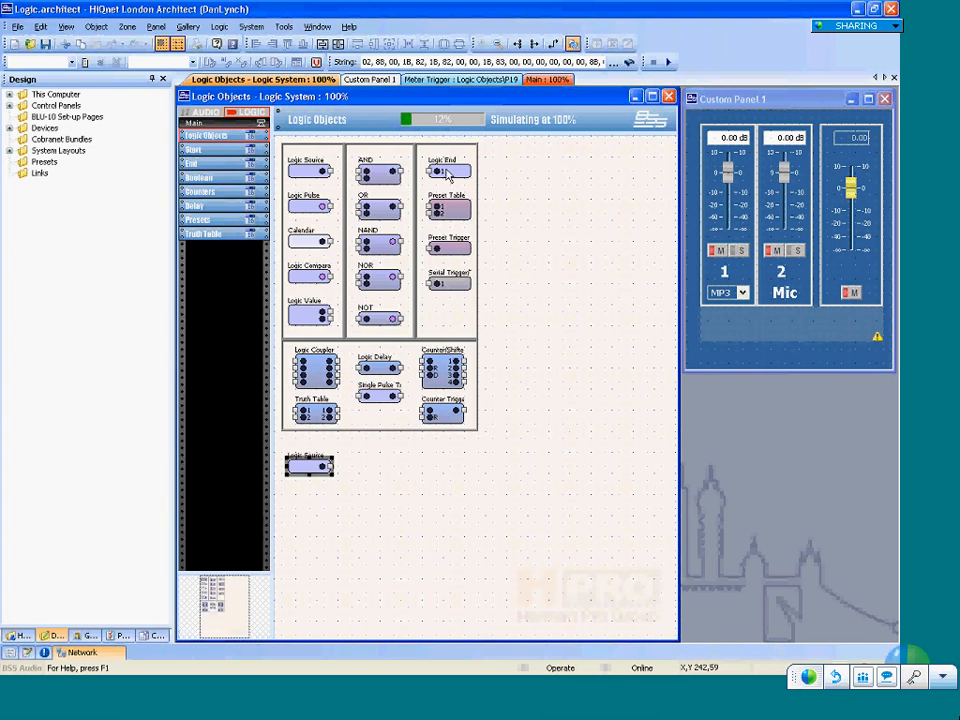
drag(447, 178, 463, 466)
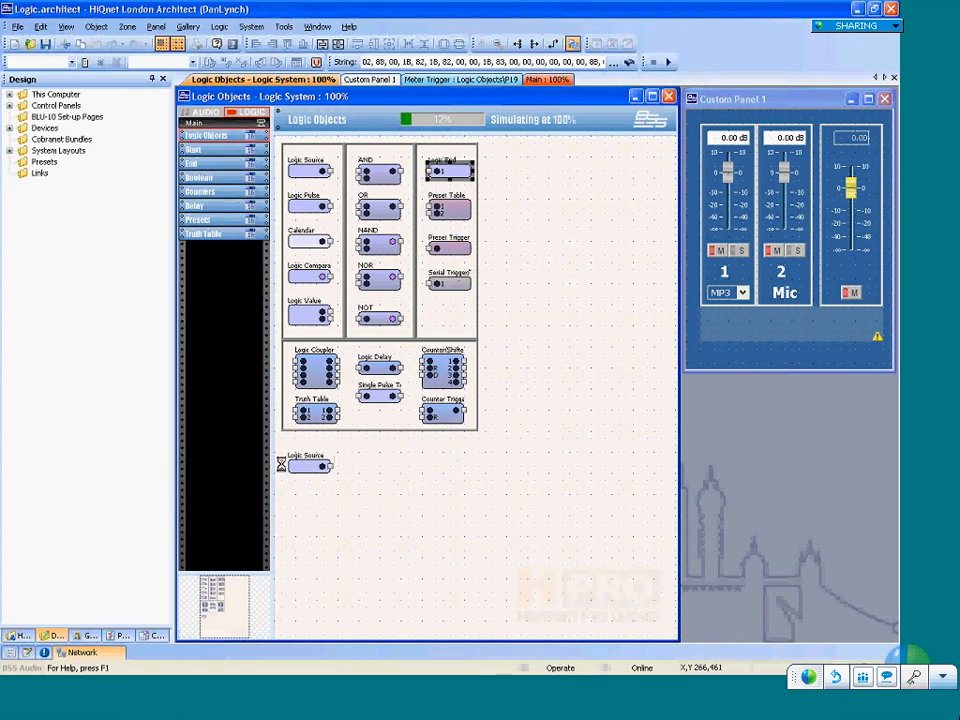
Add another Logic Source as a new object between the copied Logic Source and Logic End, and delete it.
right_click(359, 479)
mouse_move(505, 485)
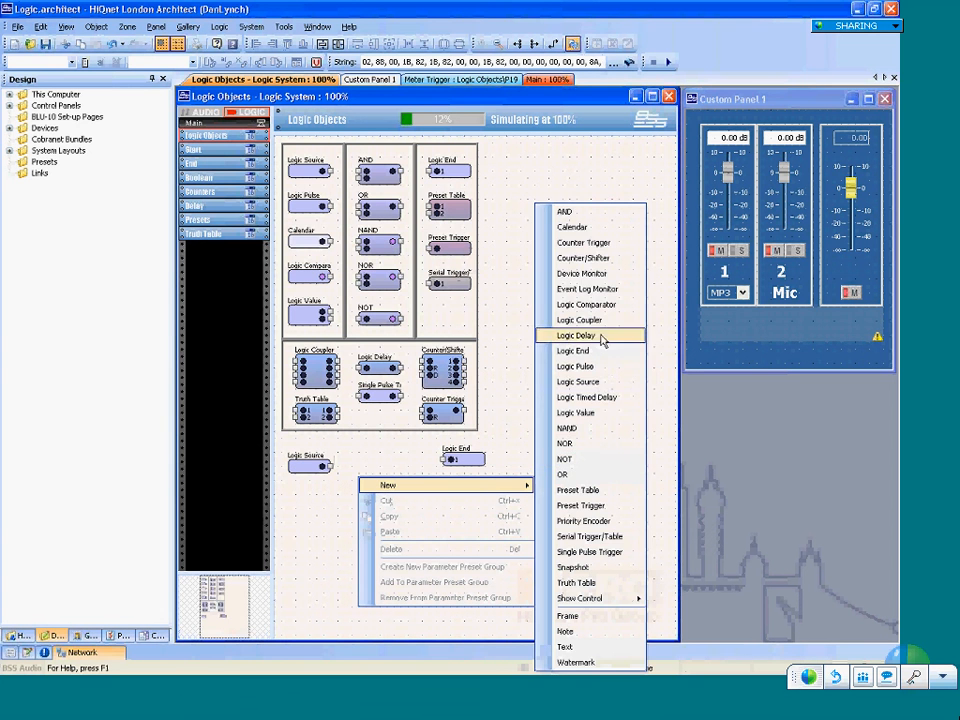
click(598, 382)
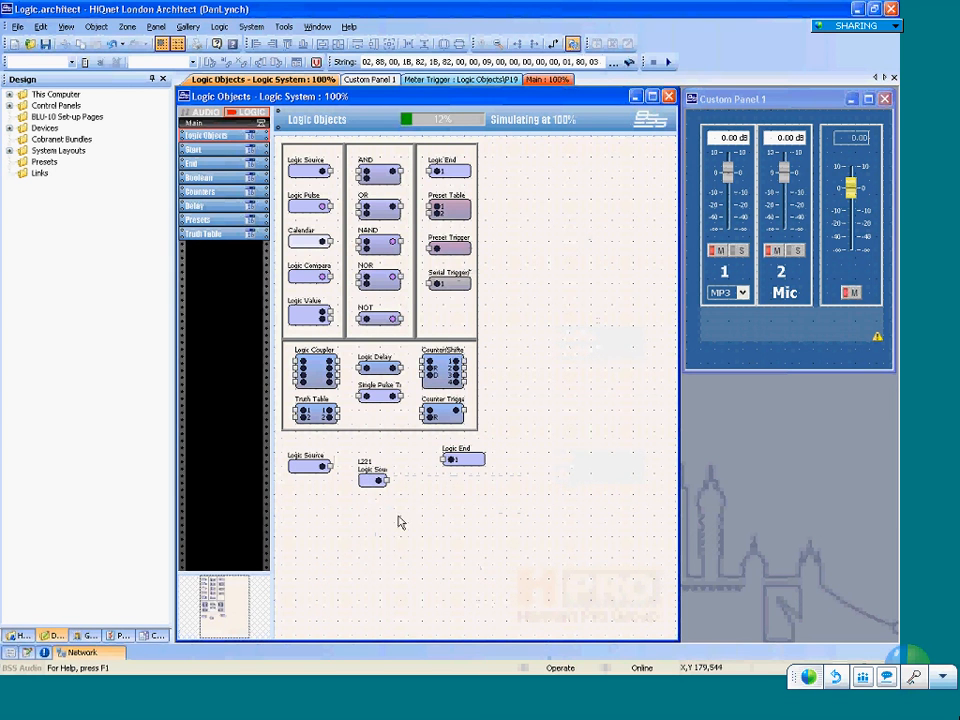
click(375, 481)
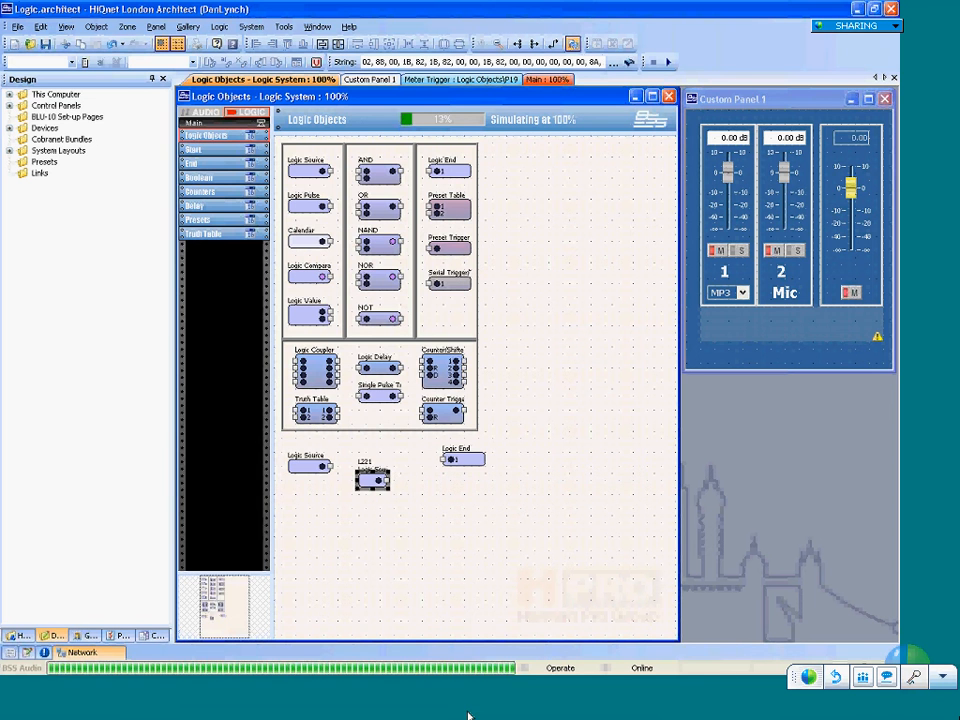
key(Delete)
Line up the copied Logic End with the Logic Source, wire them together, and move the Logic End further right.
mouse_move(469, 456)
mouse_down()
mouse_move(483, 472)
mouse_move(472, 466)
mouse_up()
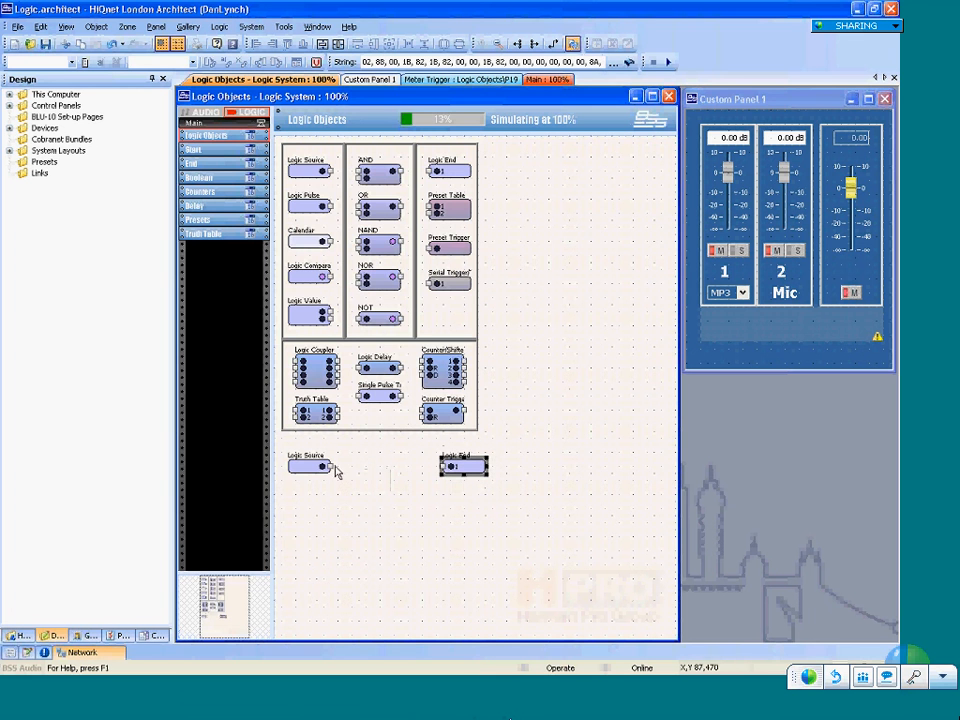
mouse_move(331, 468)
mouse_down()
mouse_move(364, 478)
mouse_move(445, 467)
mouse_up()
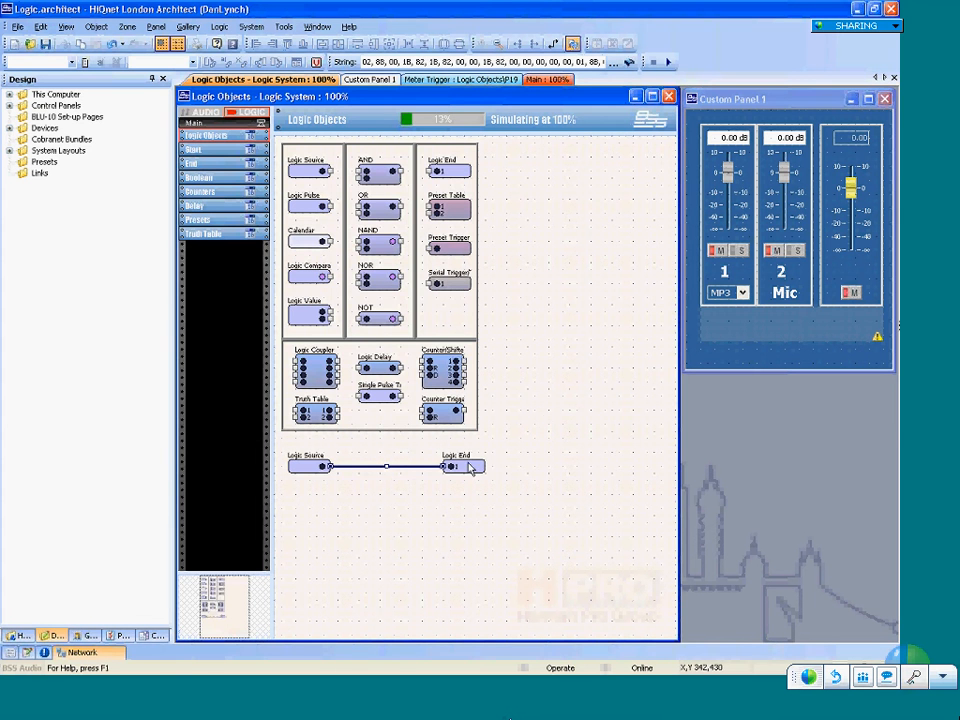
drag(459, 472, 622, 468)
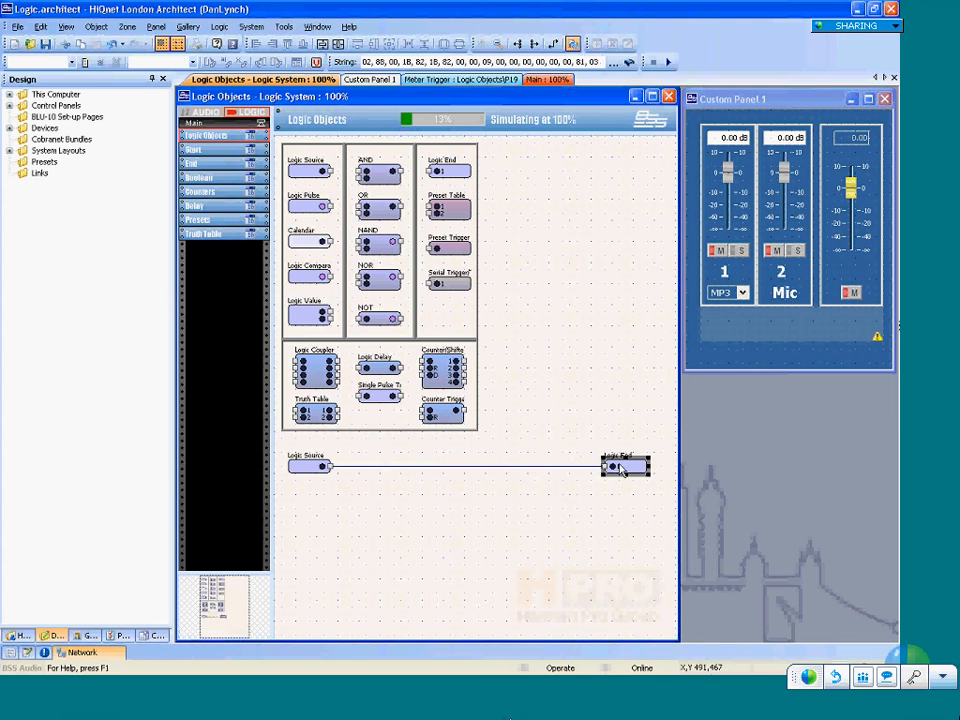
Open the control panels of the wired Logic End and Logic Source, and switch the source button on and off.
double_click(622, 467)
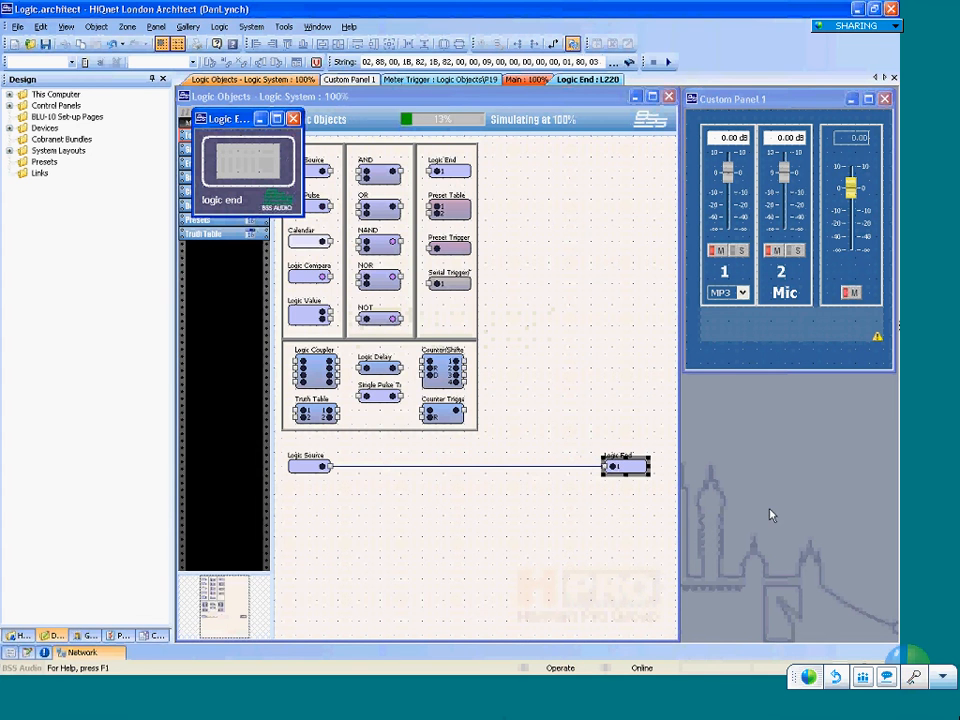
double_click(302, 467)
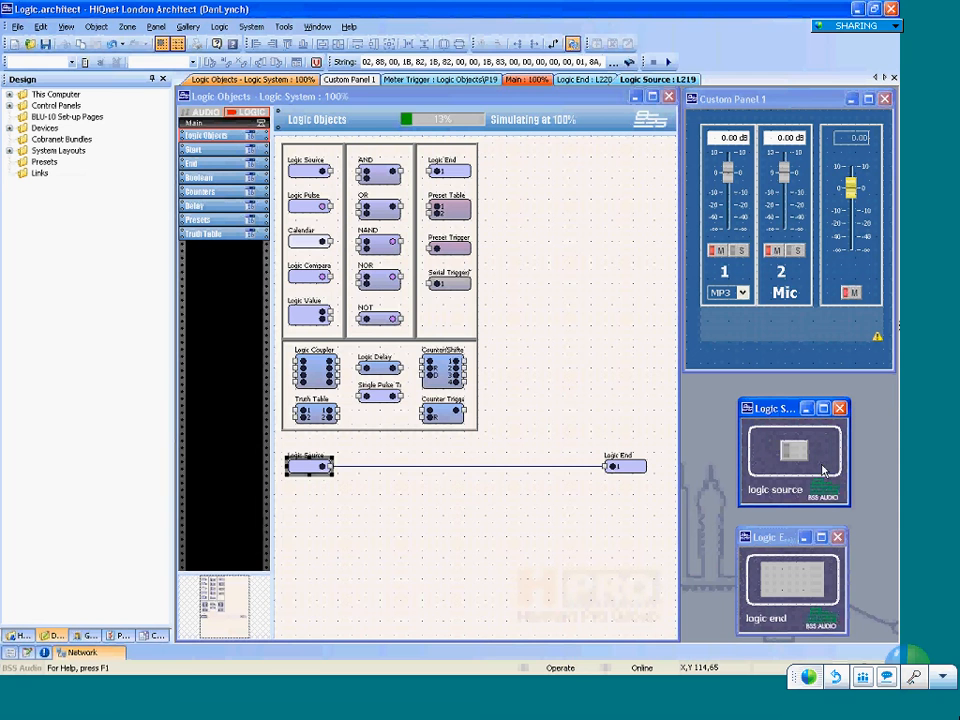
click(795, 452)
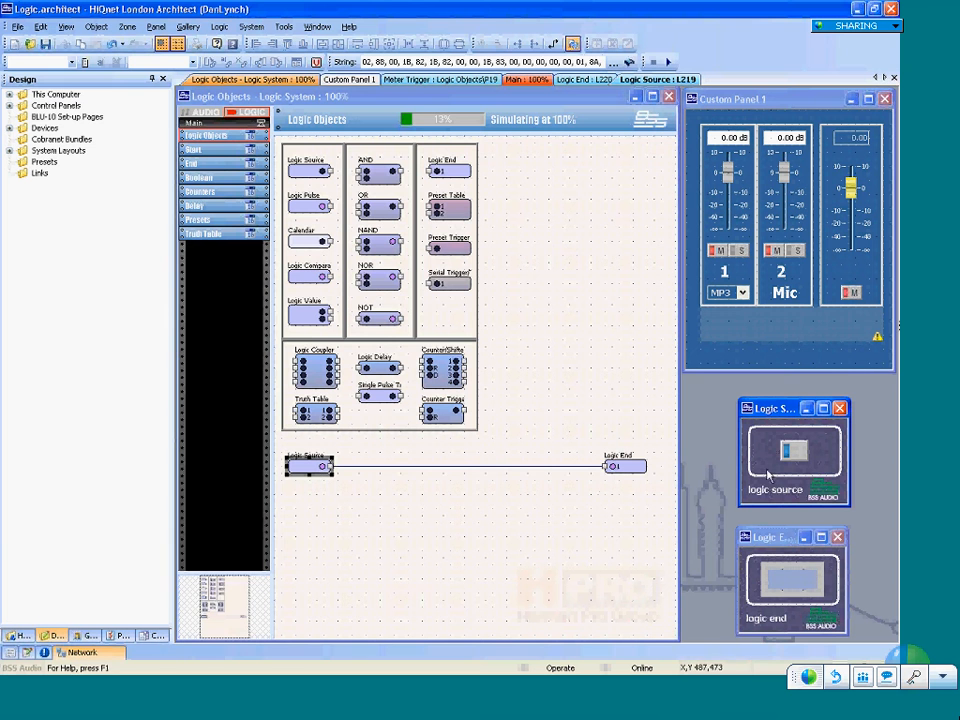
click(790, 586)
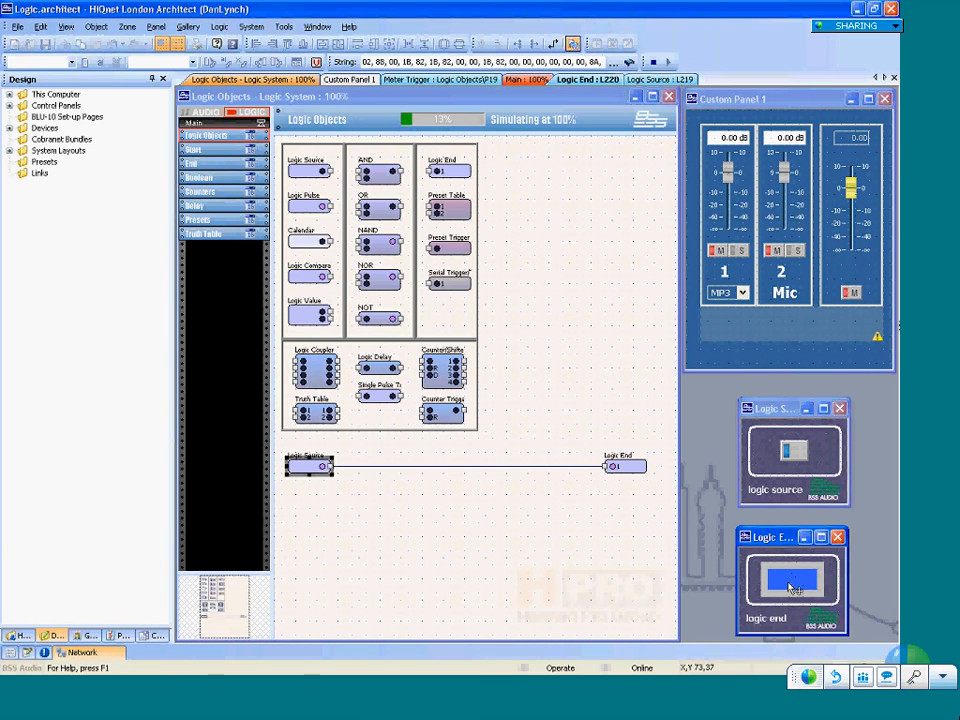
click(792, 578)
click(794, 456)
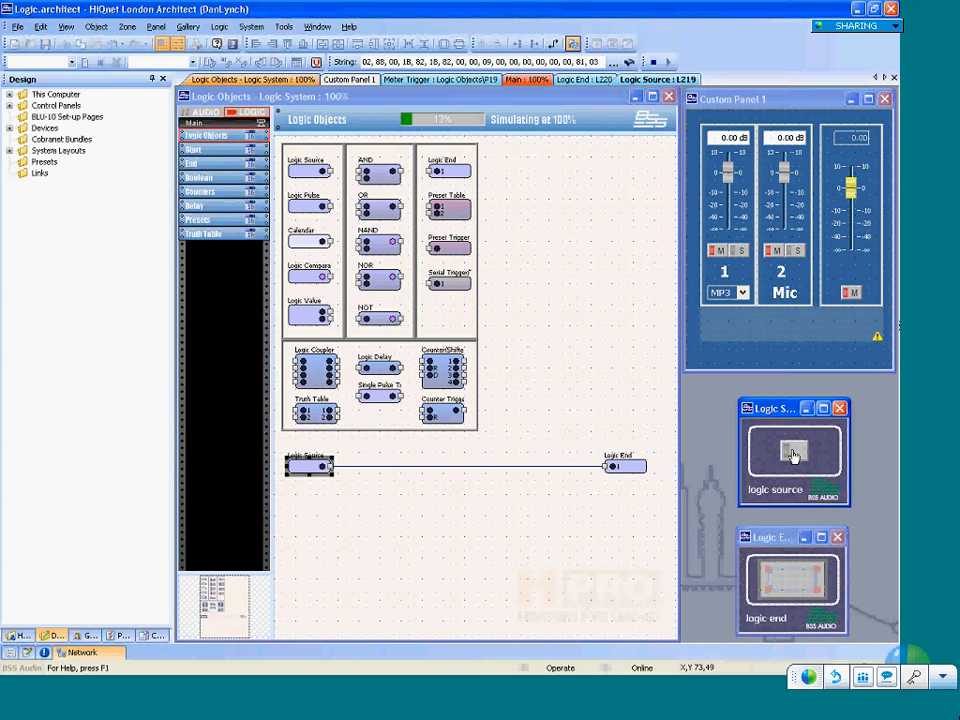
click(538, 527)
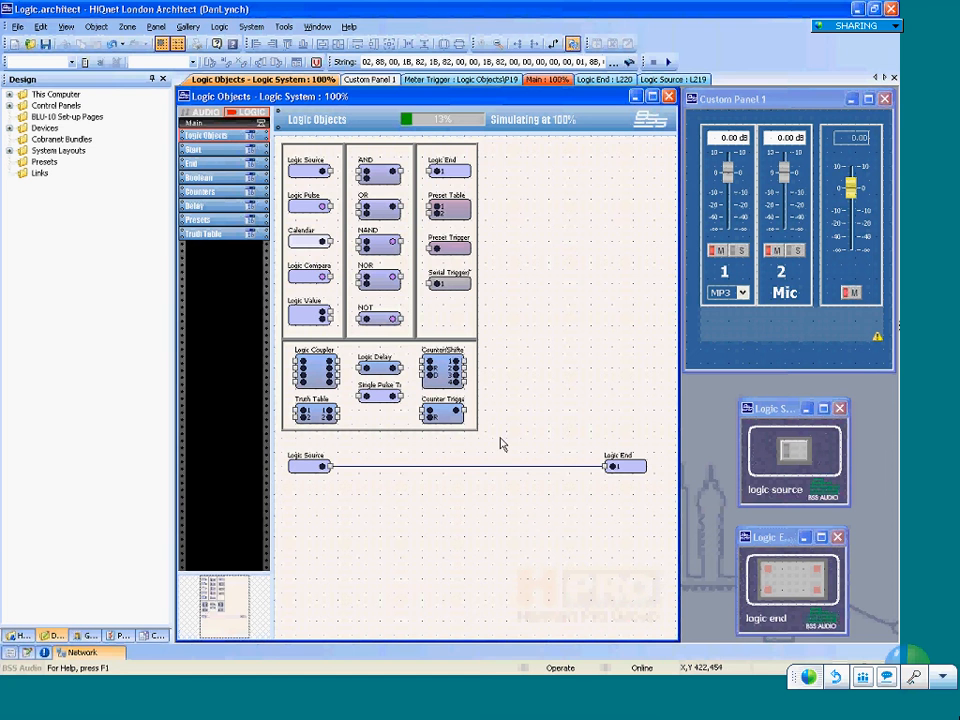
click(717, 252)
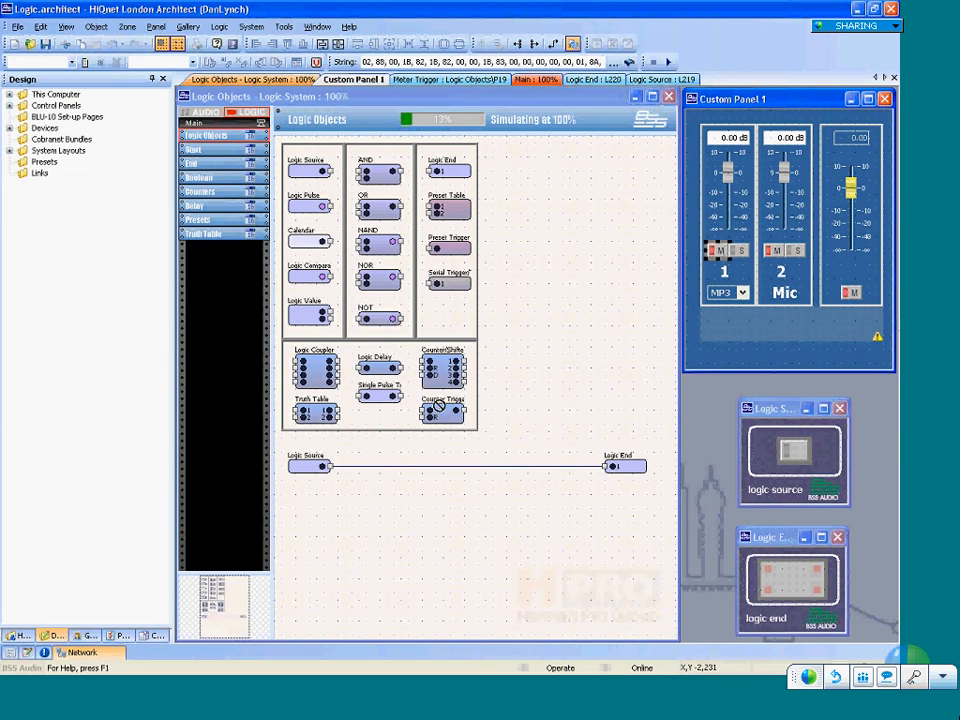
click(303, 468)
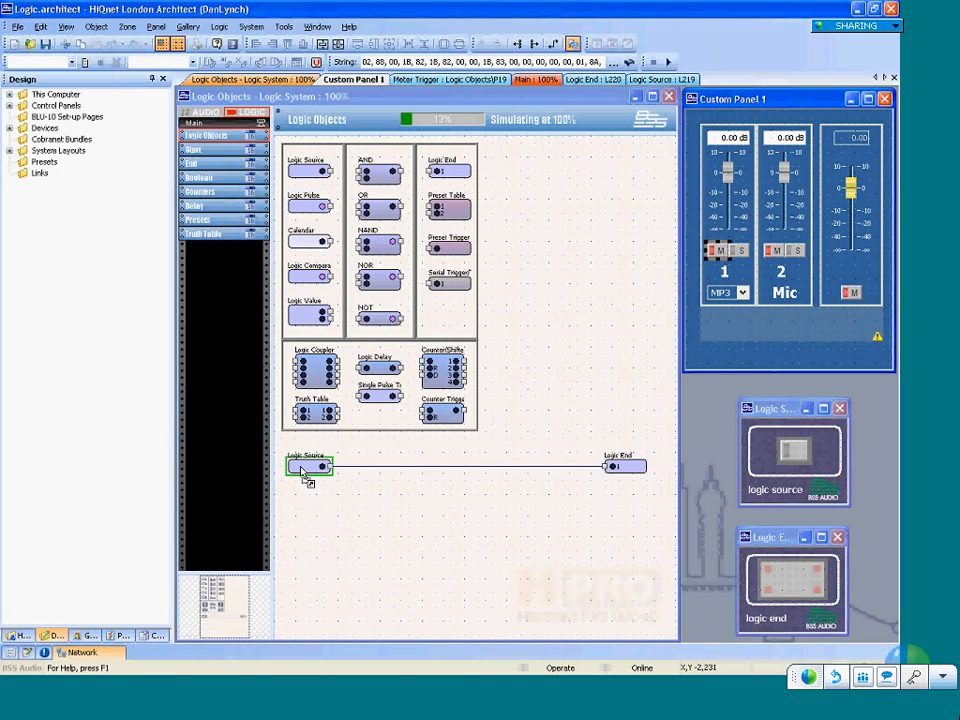
drag(303, 470, 656, 274)
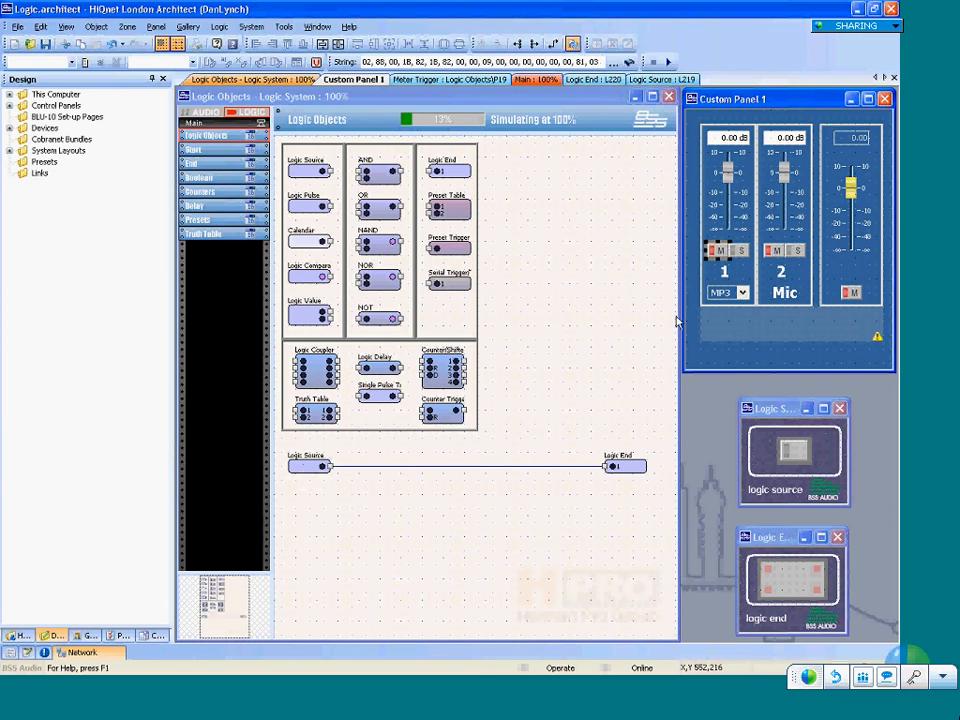
Place a copy of the Logic Source button near channel 1's mute on Custom Panel 1 to show control linking, and delete the copy.
drag(795, 450, 708, 348)
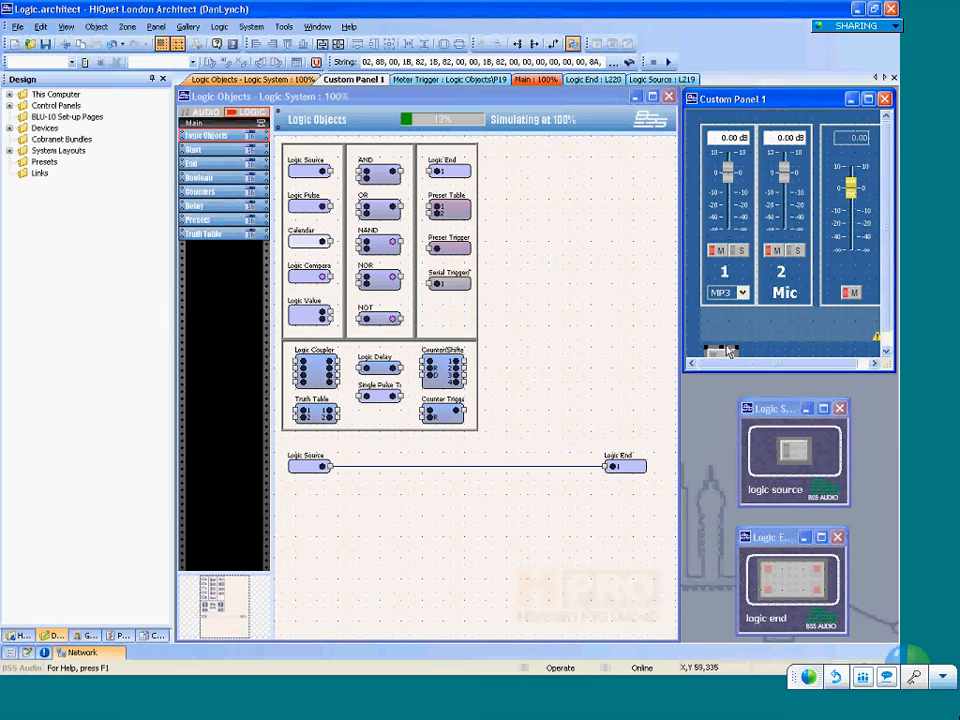
drag(728, 352, 705, 297)
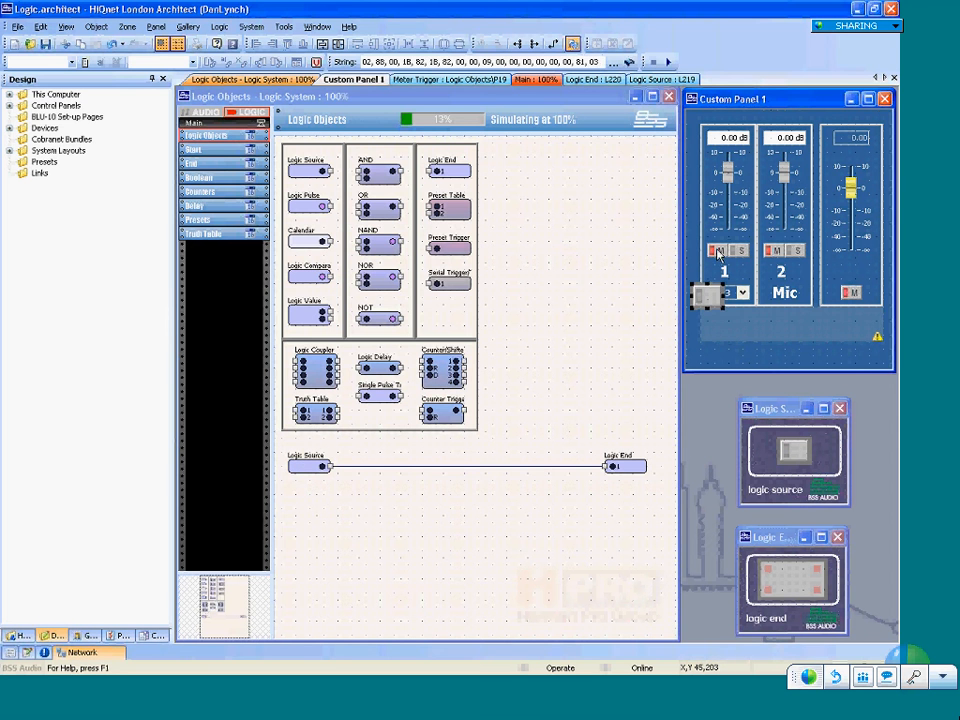
right_click(719, 255)
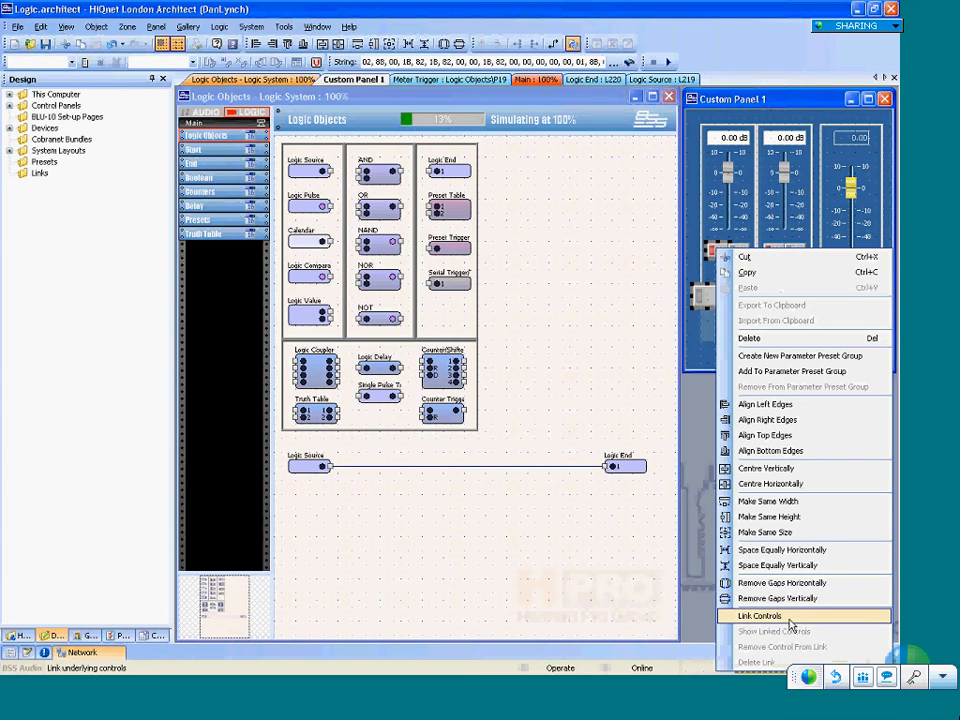
click(645, 340)
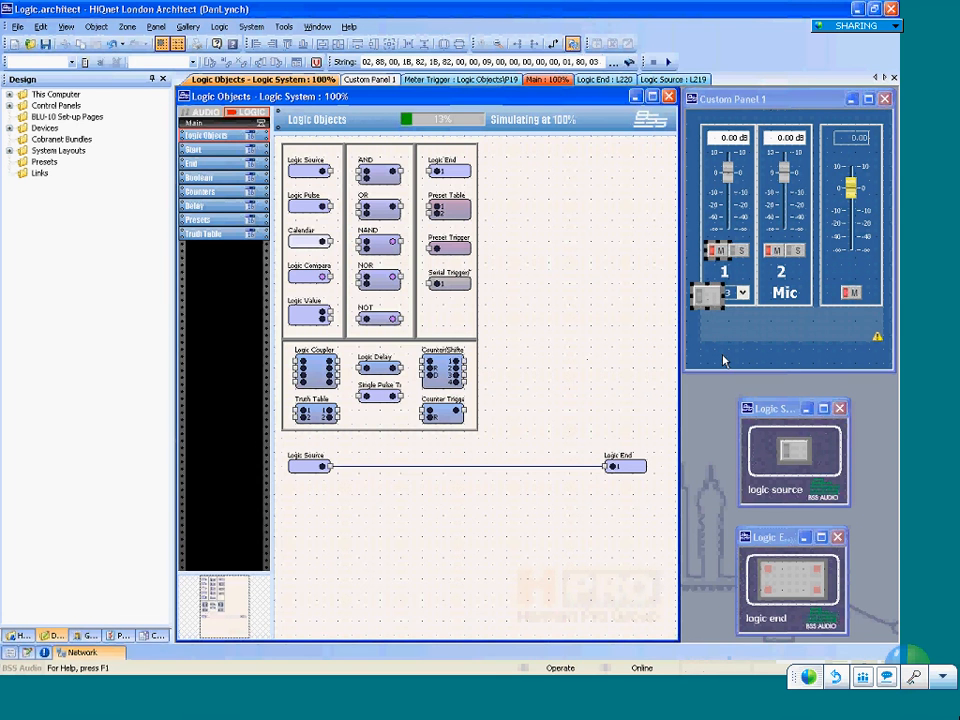
click(724, 360)
click(709, 297)
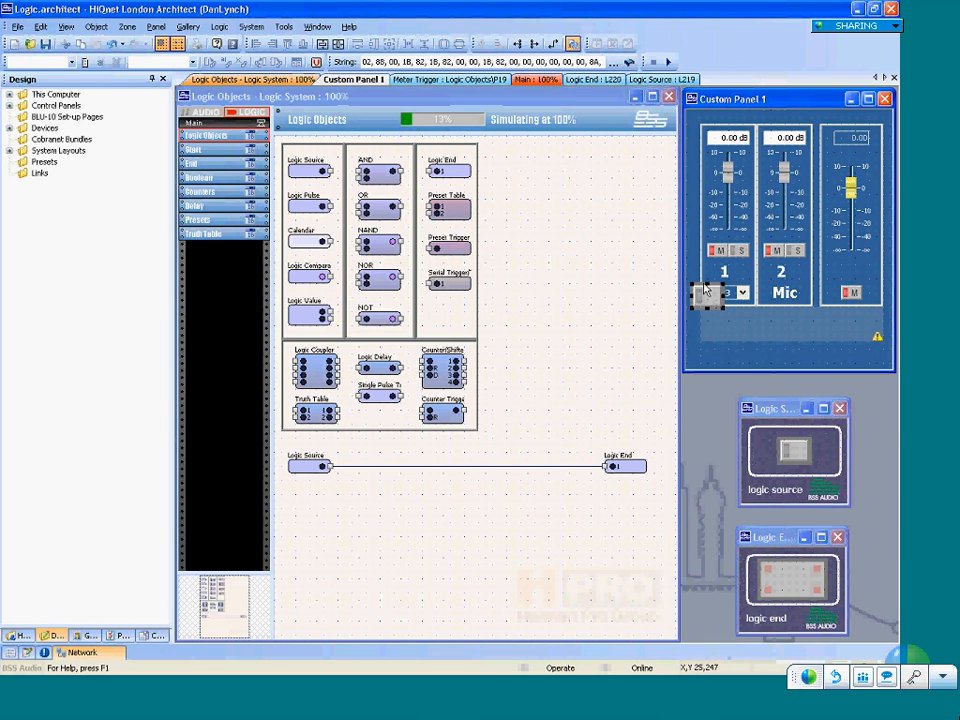
Link channel 1's mute on Custom Panel 1 to the wired Logic Source, and expand the new Logic Link in the design tree's Links.
click(716, 252)
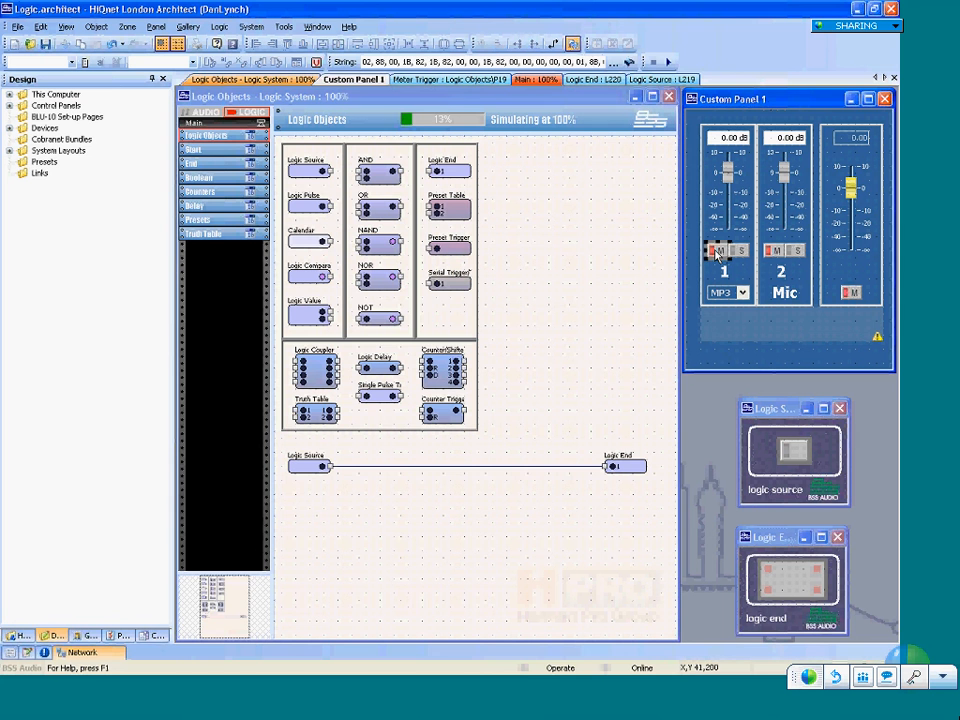
drag(716, 254, 309, 478)
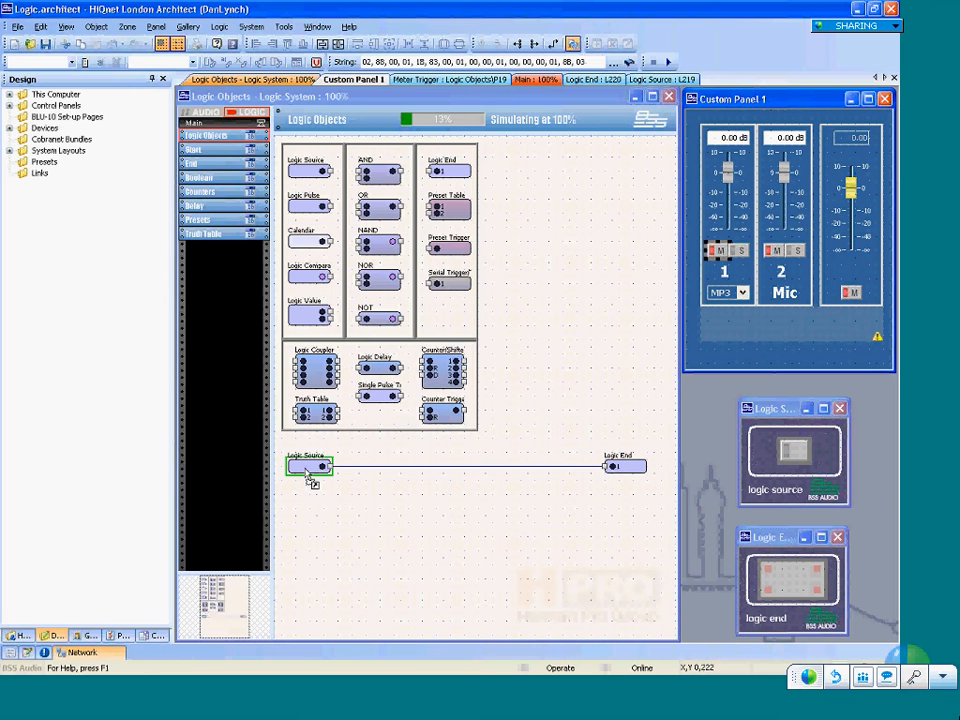
drag(309, 478, 307, 474)
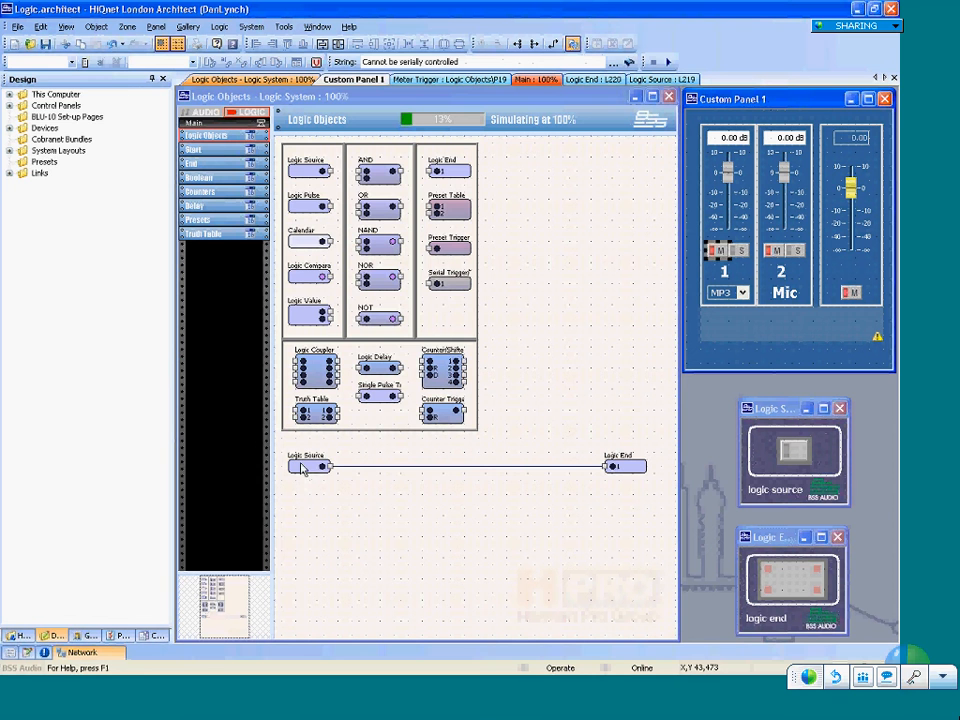
click(9, 174)
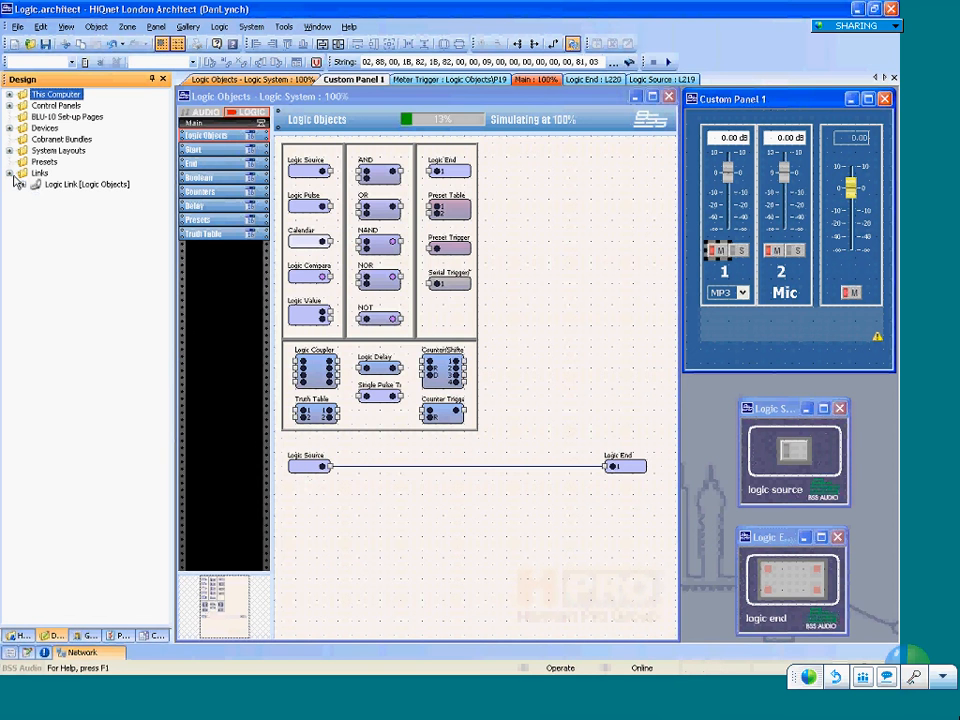
click(22, 184)
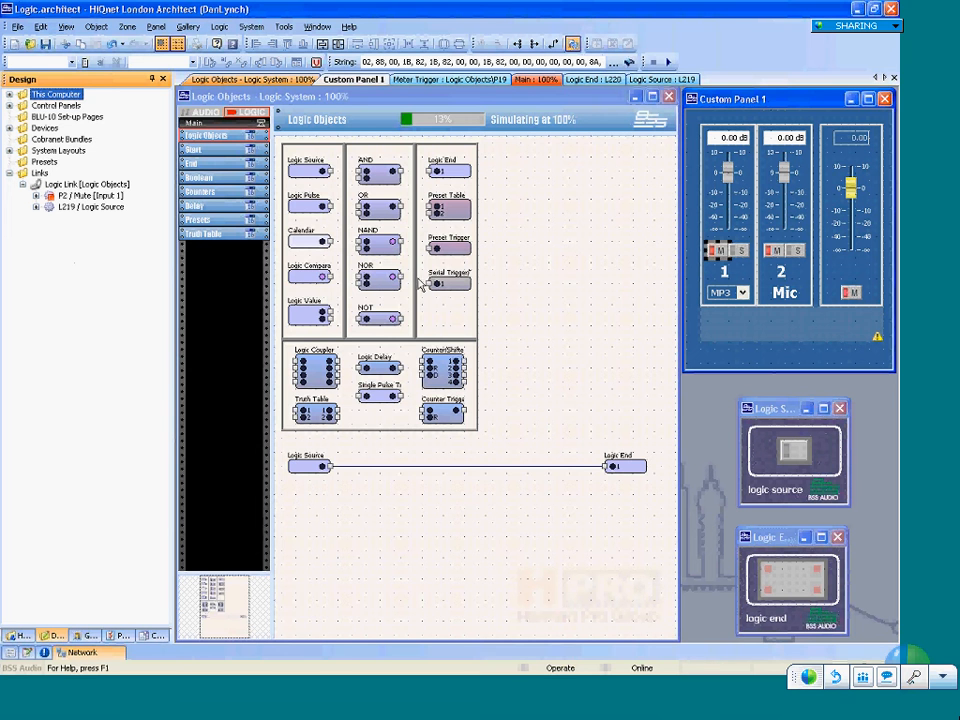
Link the unlabelled third channel's mute to the wired Logic End, and close the Logic Source and Logic End control panels.
drag(858, 291, 629, 472)
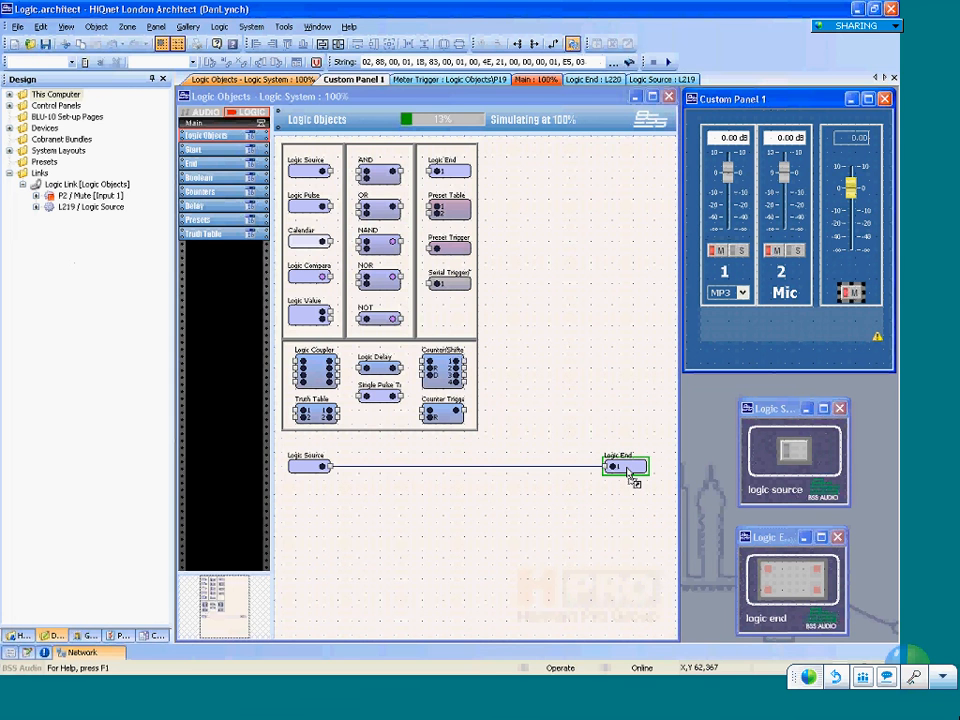
drag(629, 472, 629, 472)
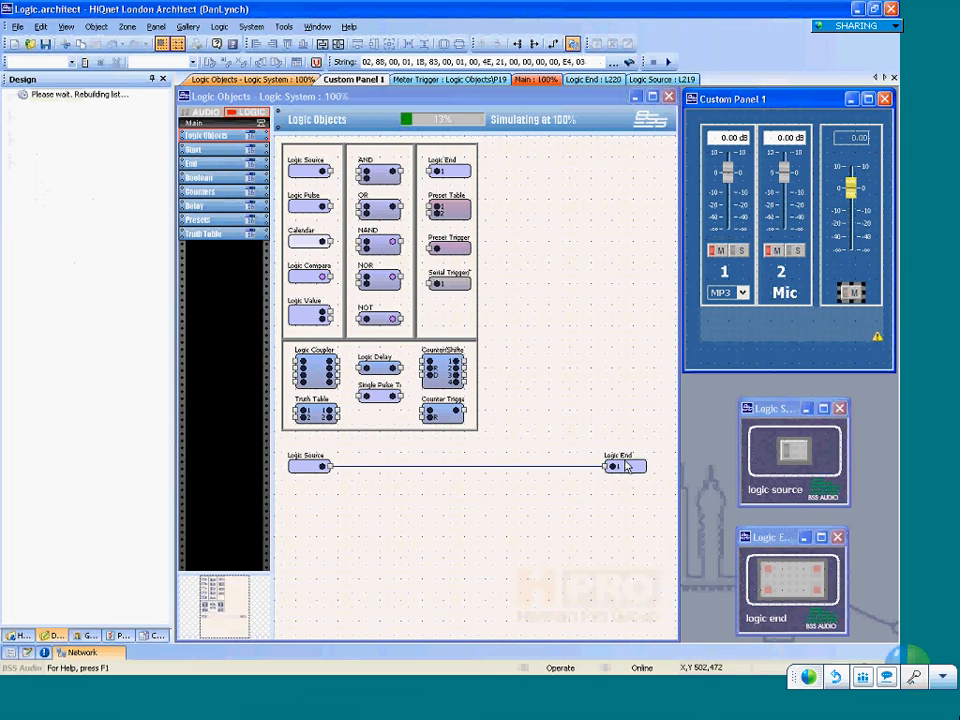
click(840, 408)
click(838, 537)
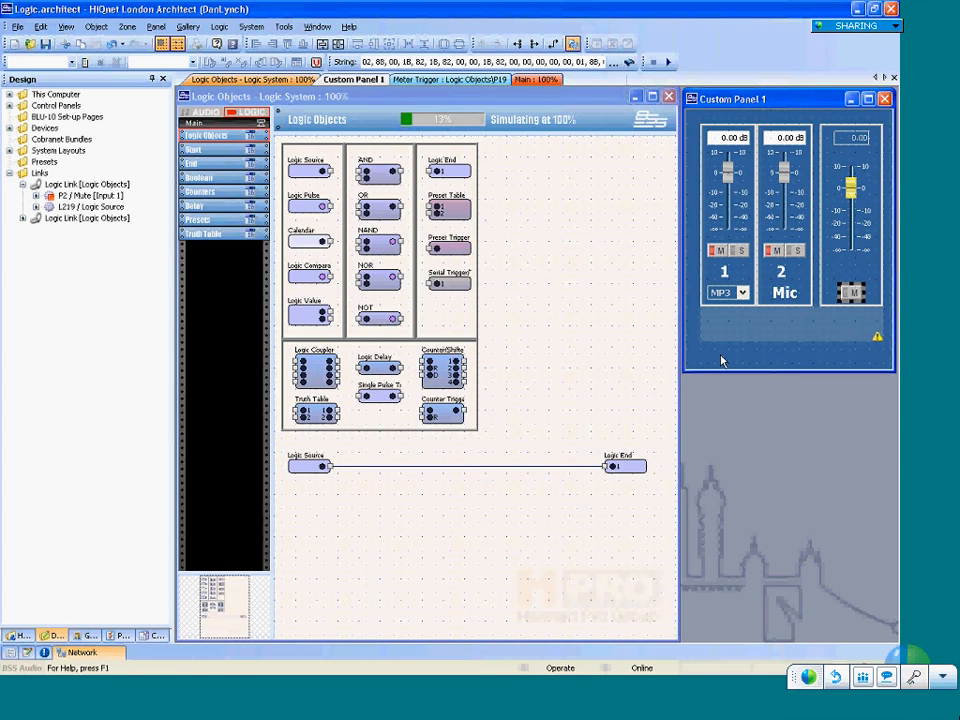
Switch channel 1's mute on and off repeatedly to test how it drives the Logic Source, Logic End and third channel's mute.
click(716, 251)
click(716, 251)
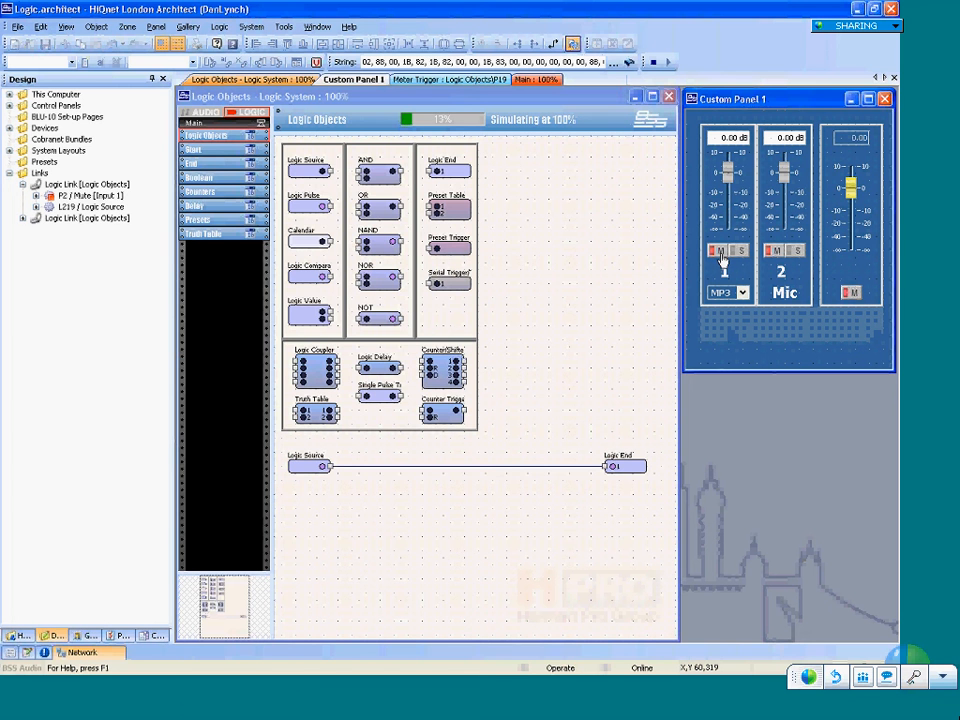
click(721, 252)
click(716, 250)
click(716, 250)
click(716, 251)
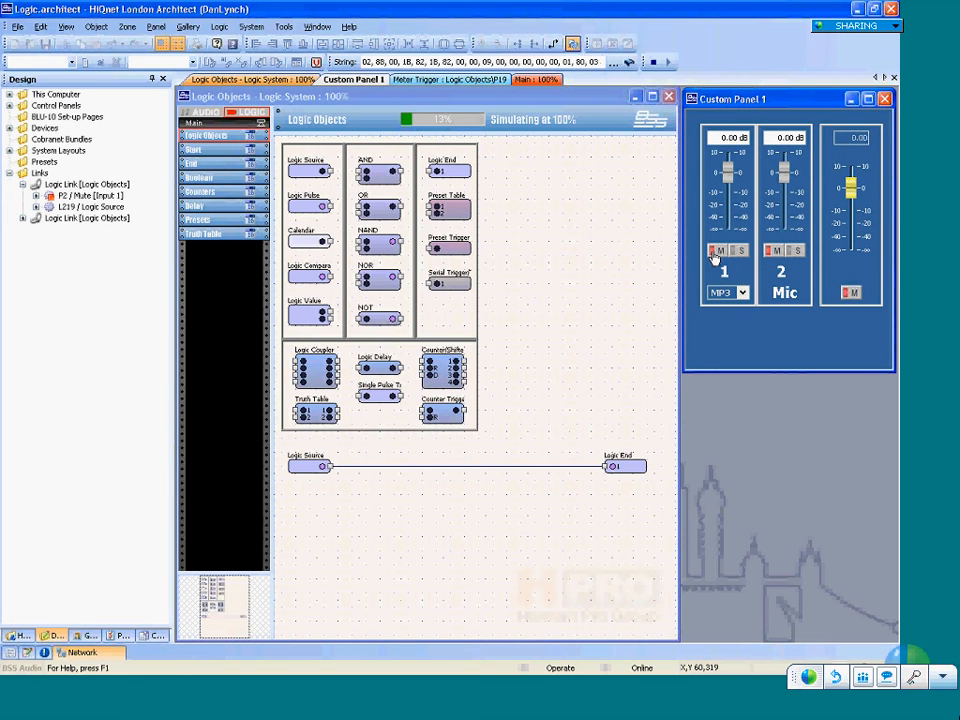
click(714, 252)
click(714, 252)
Detach the wire from the Logic Source, pull its free end back, and place a second Logic Source copy below the first.
click(332, 467)
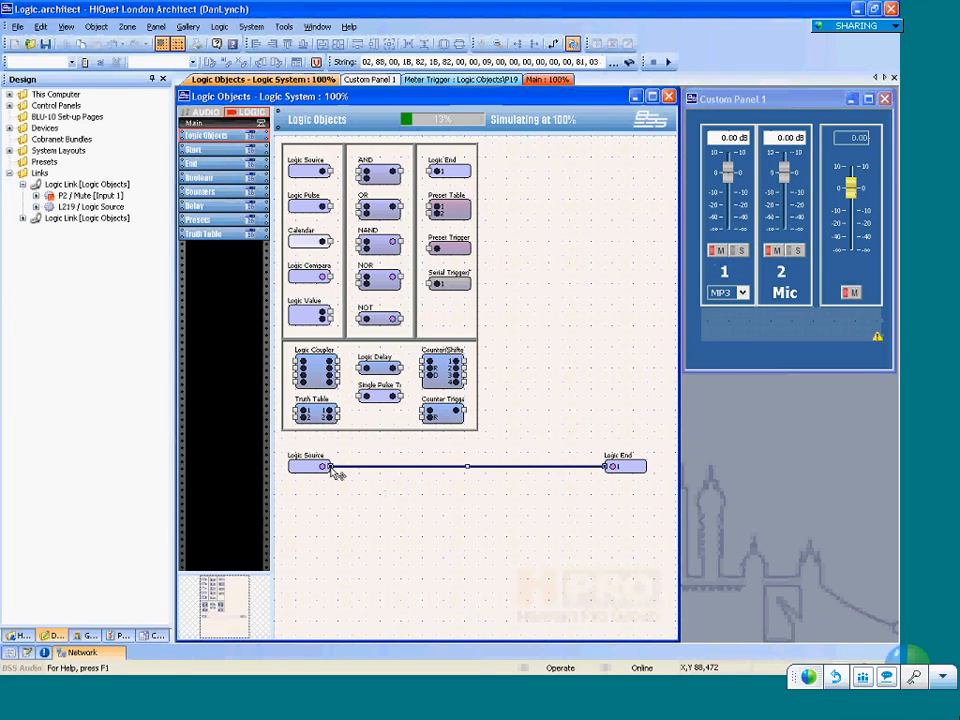
drag(331, 467, 378, 463)
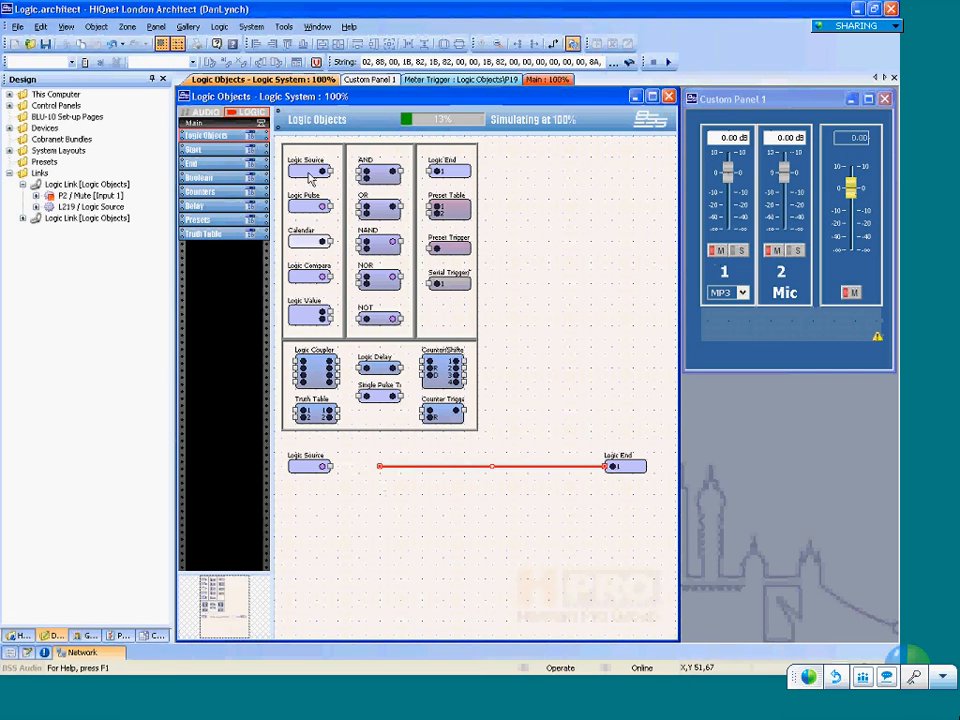
drag(310, 170, 317, 499)
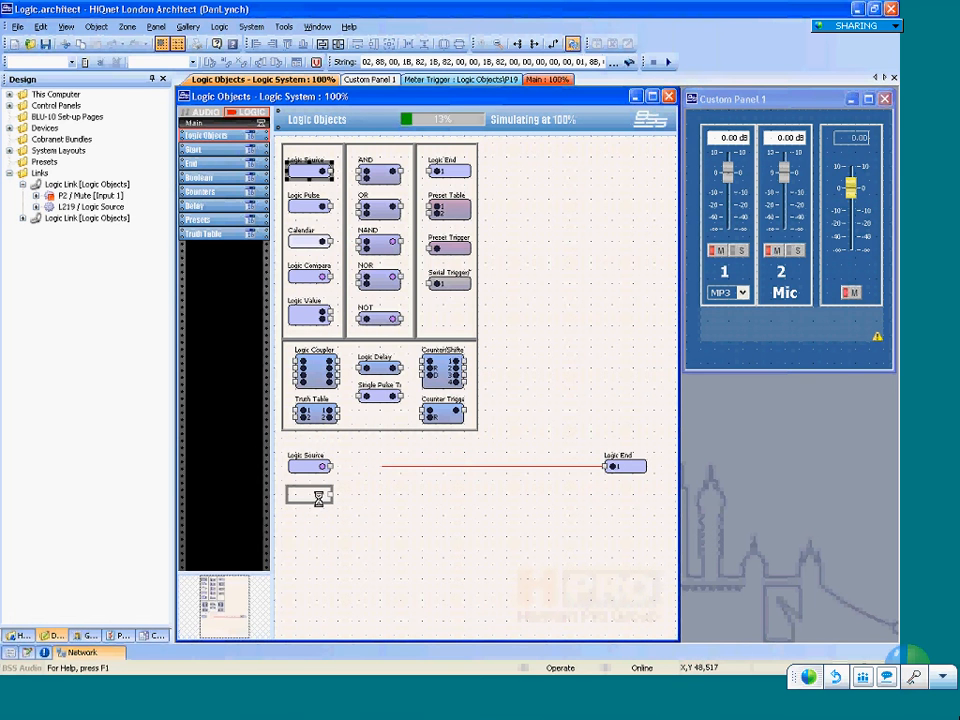
click(379, 470)
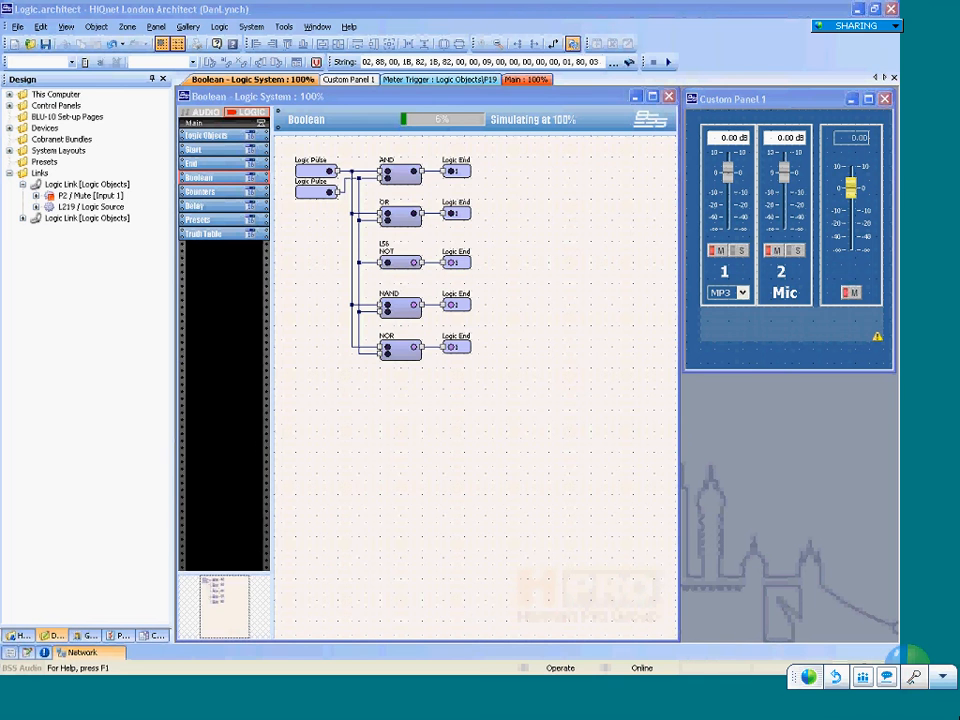
Examine how the AND, NAND and NOR gates and their Logic Ends respond to the two Logic Pulses on the Boolean page.
drag(492, 154, 357, 192)
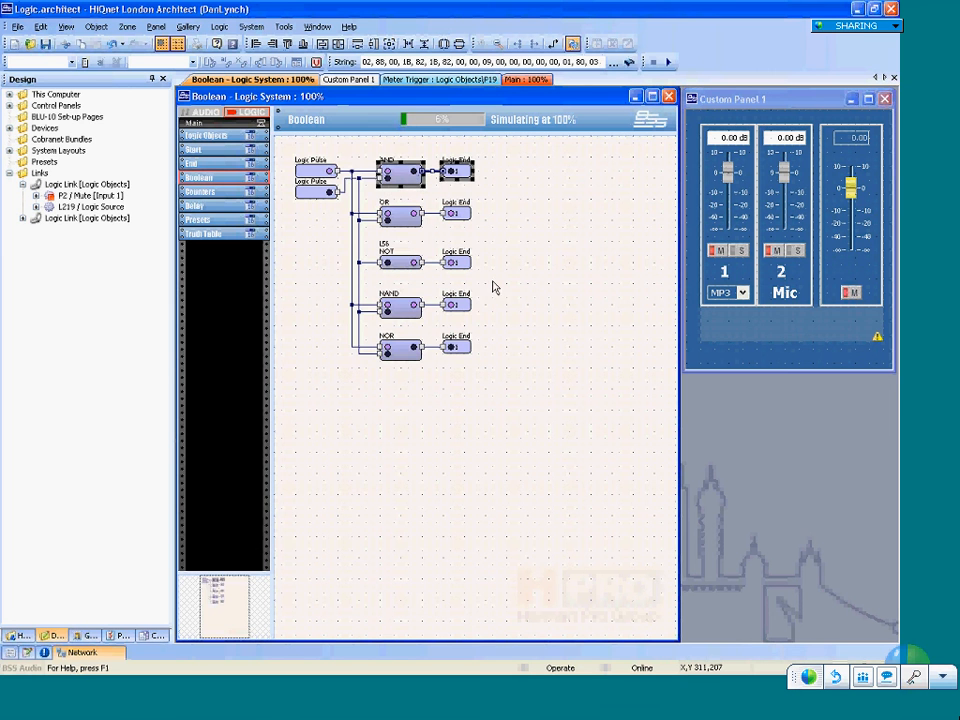
drag(495, 285, 340, 338)
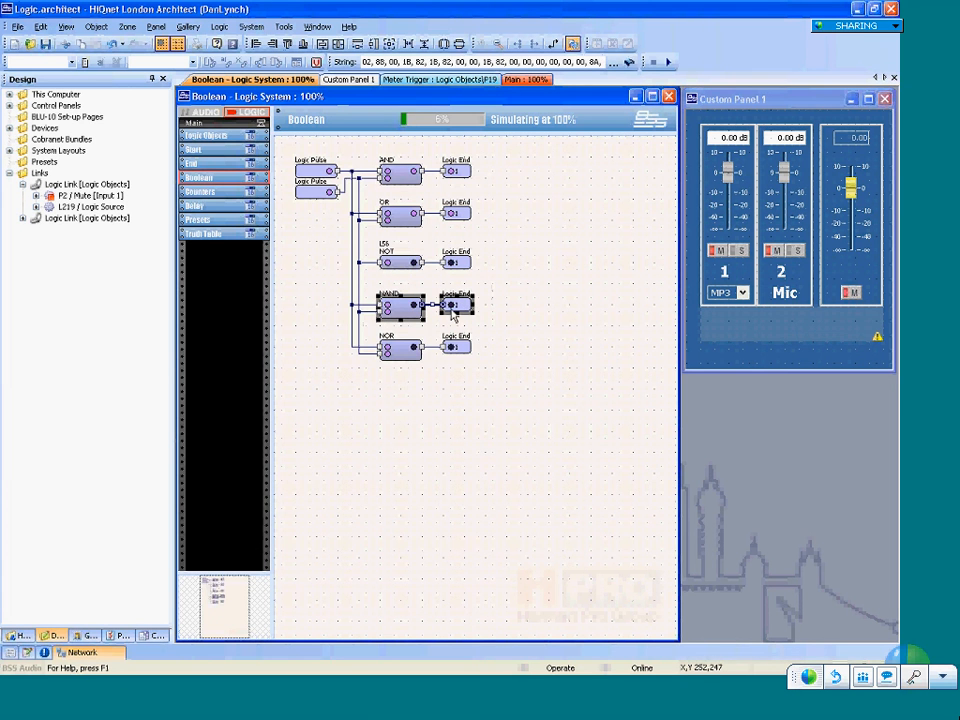
click(510, 318)
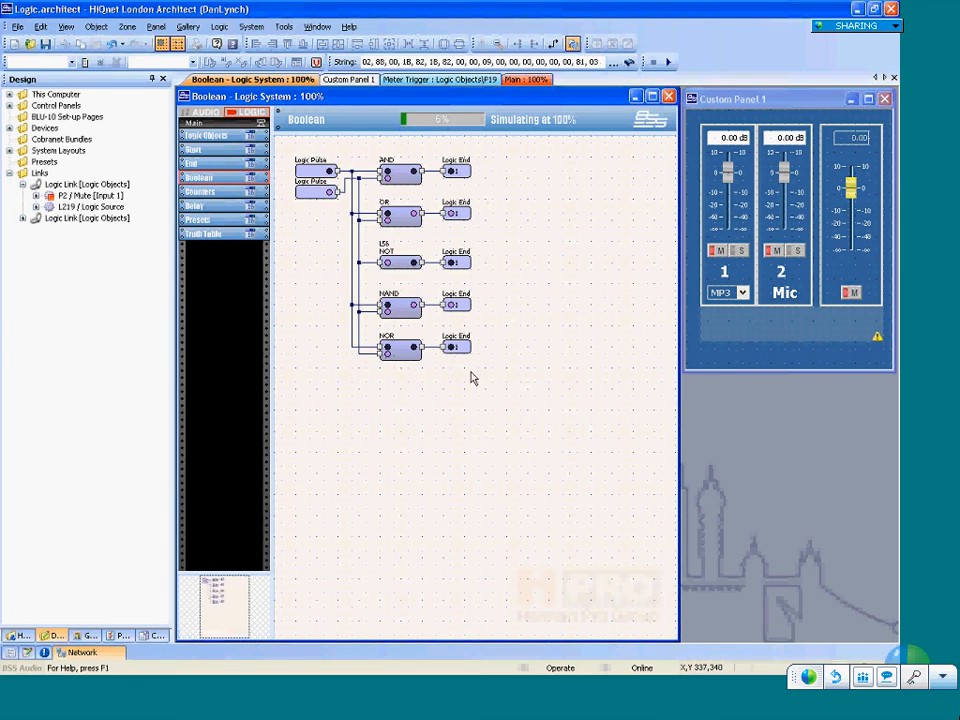
drag(427, 352, 516, 394)
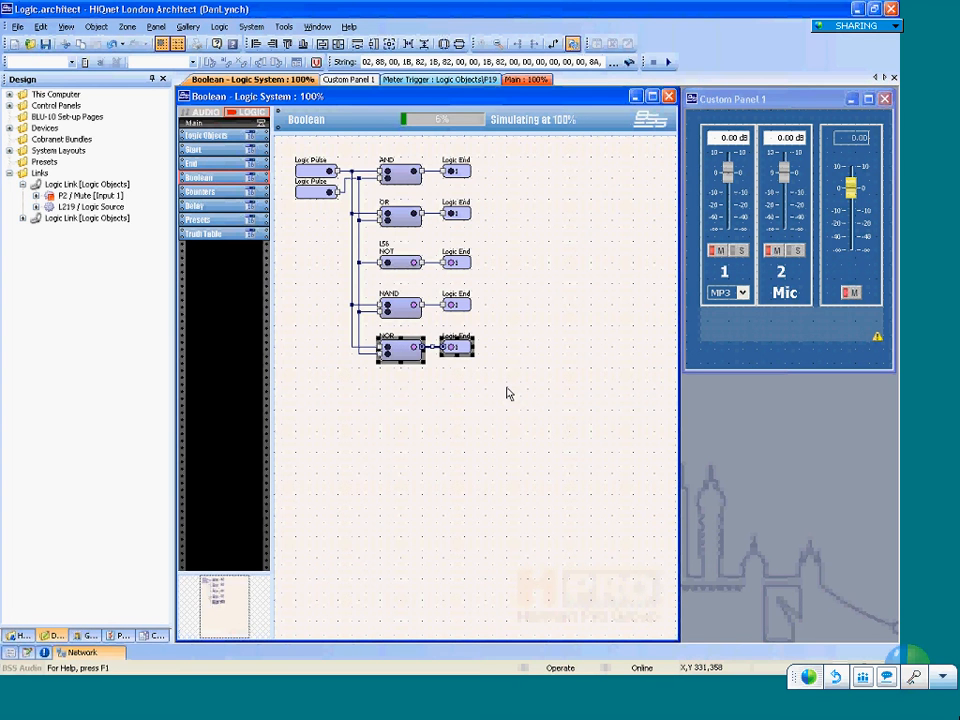
click(506, 393)
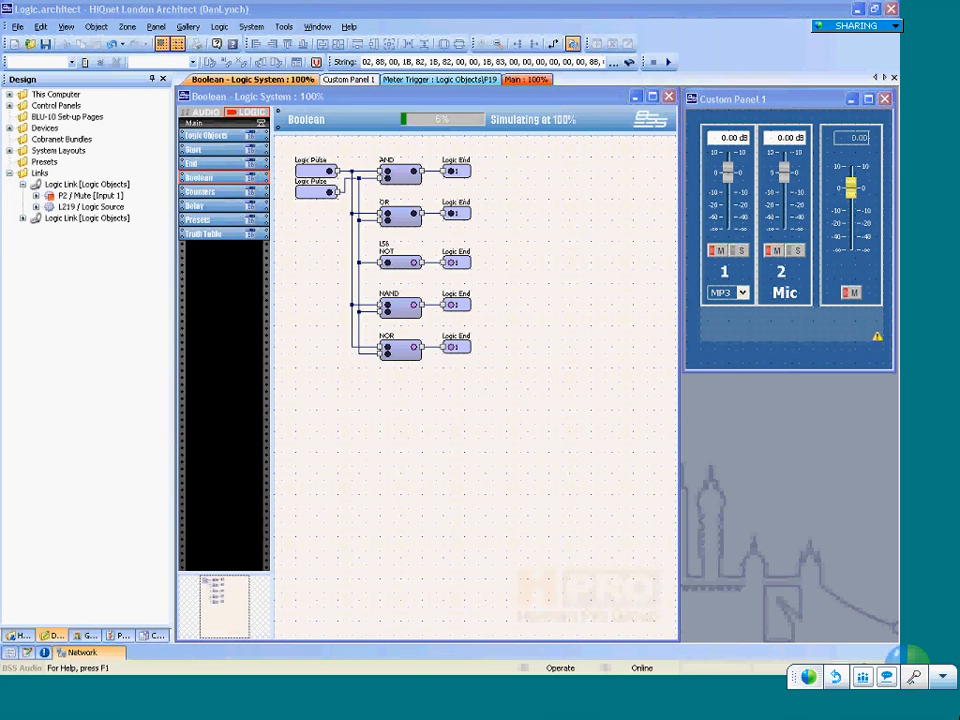
Insert a copy of the AND gate between the two Logic Sources and the Logic End on the Logic Objects page, wired to the Logic End.
click(205, 135)
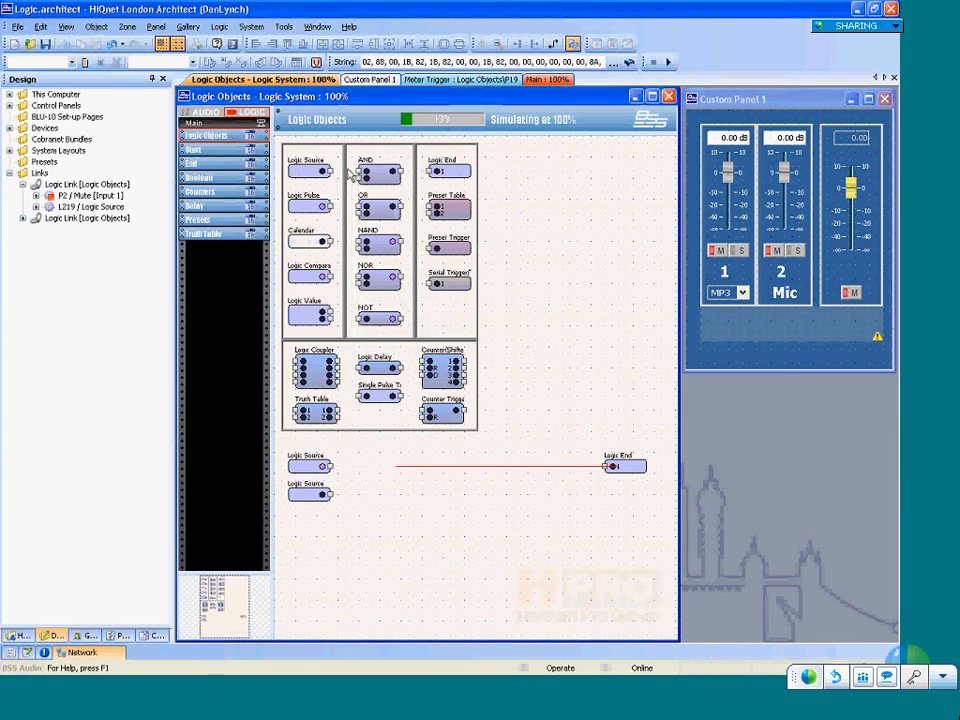
drag(362, 174, 374, 473)
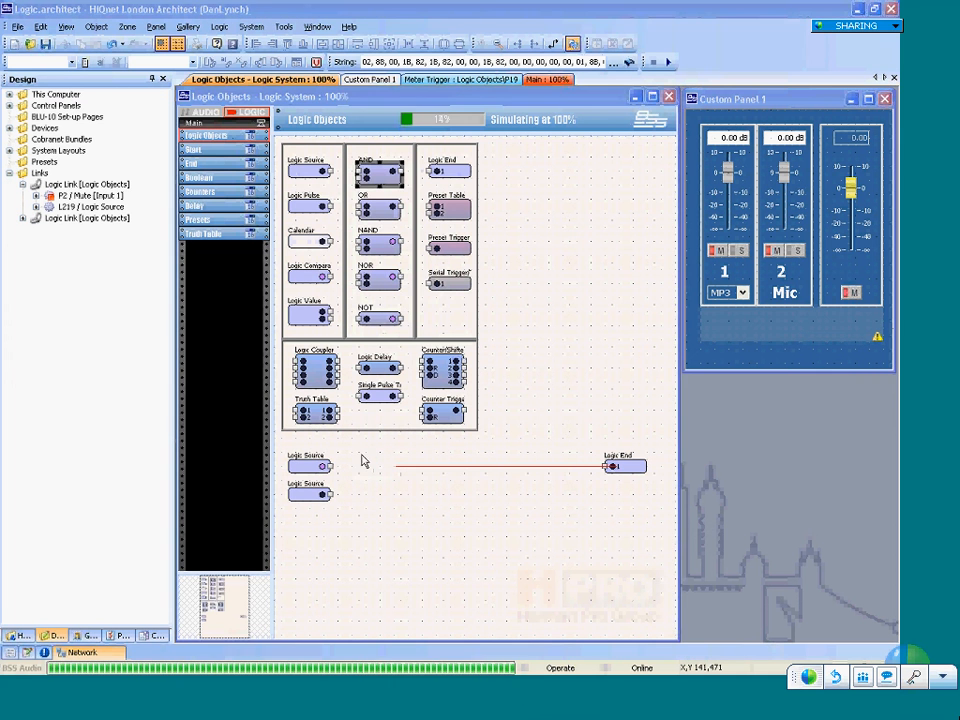
drag(344, 449, 335, 496)
click(655, 484)
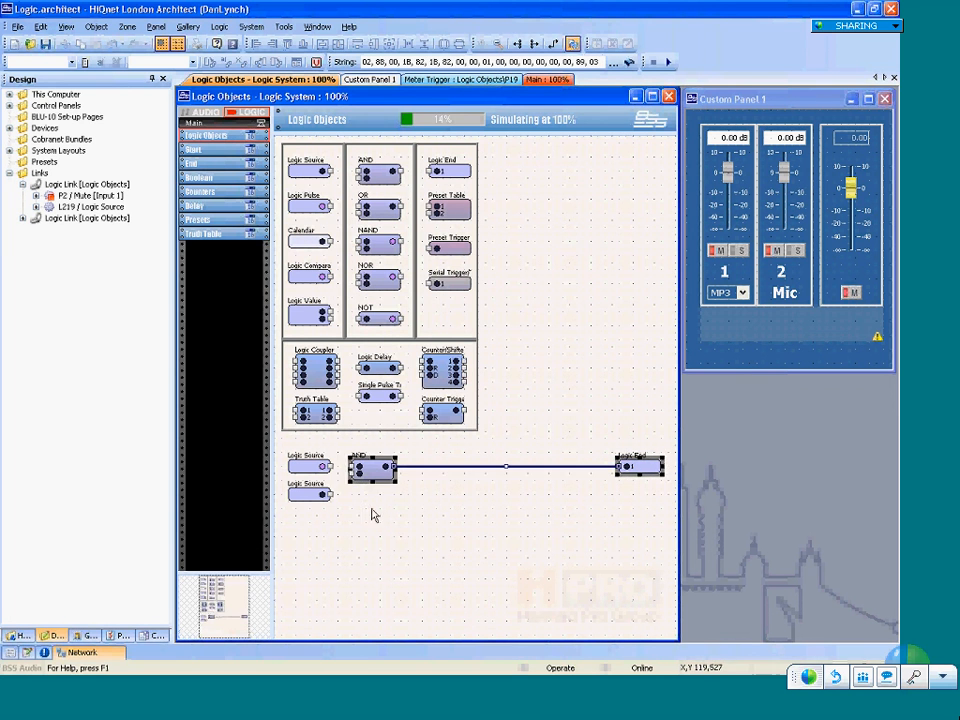
Nudge the copied AND gate and Logic End down, and wire both Logic Sources to the gate's two inputs.
key(Down)
click(345, 510)
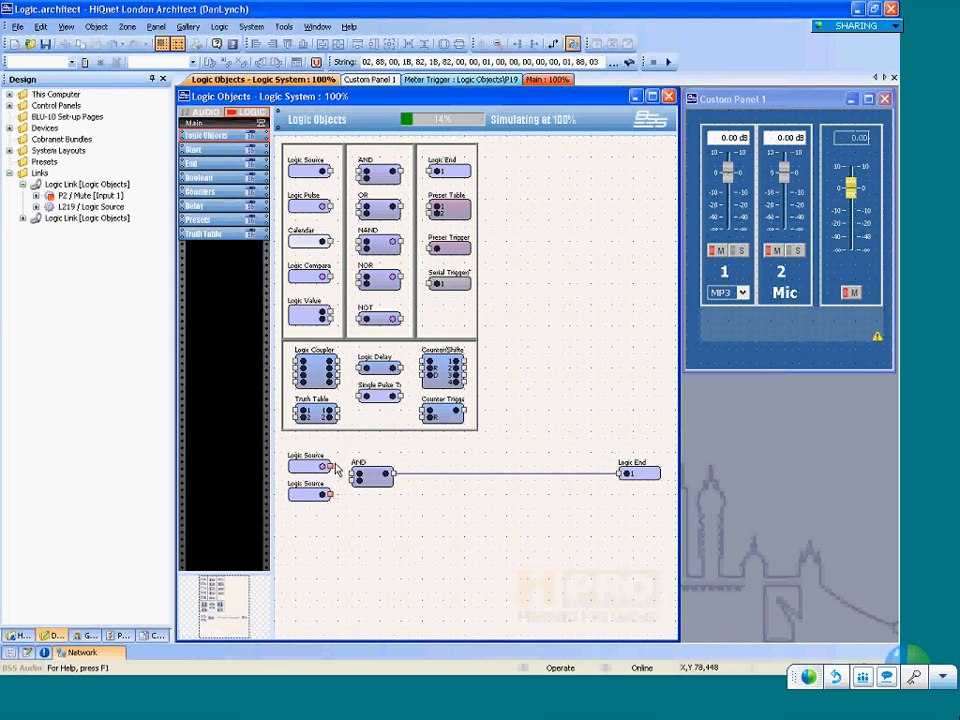
drag(331, 467, 394, 526)
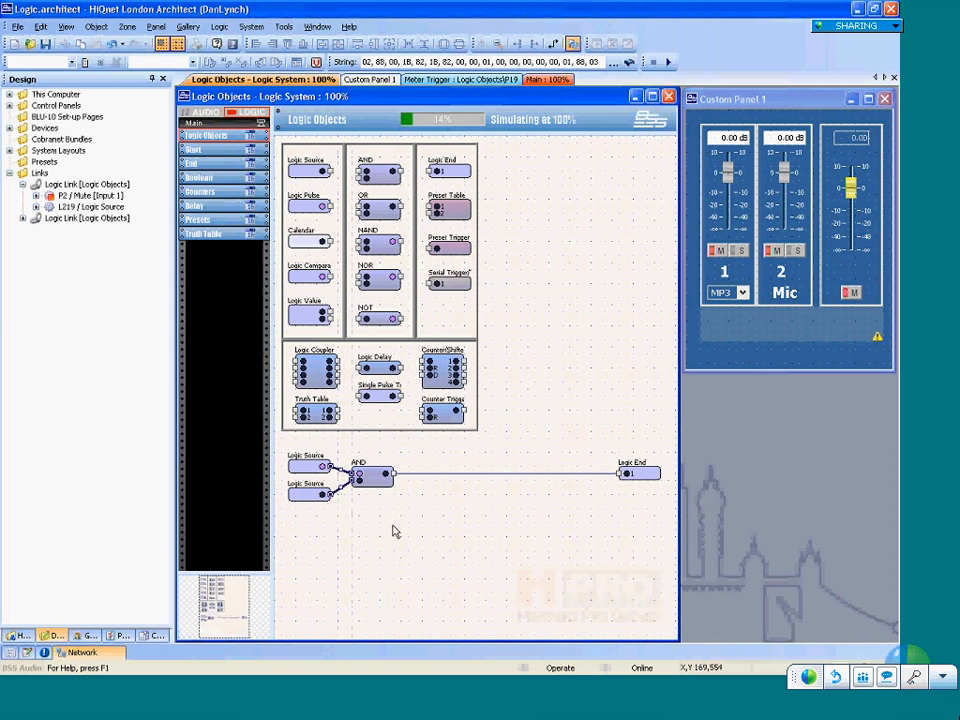
Link channel 2's mute to the second Logic Source, and toggle that mute.
click(777, 251)
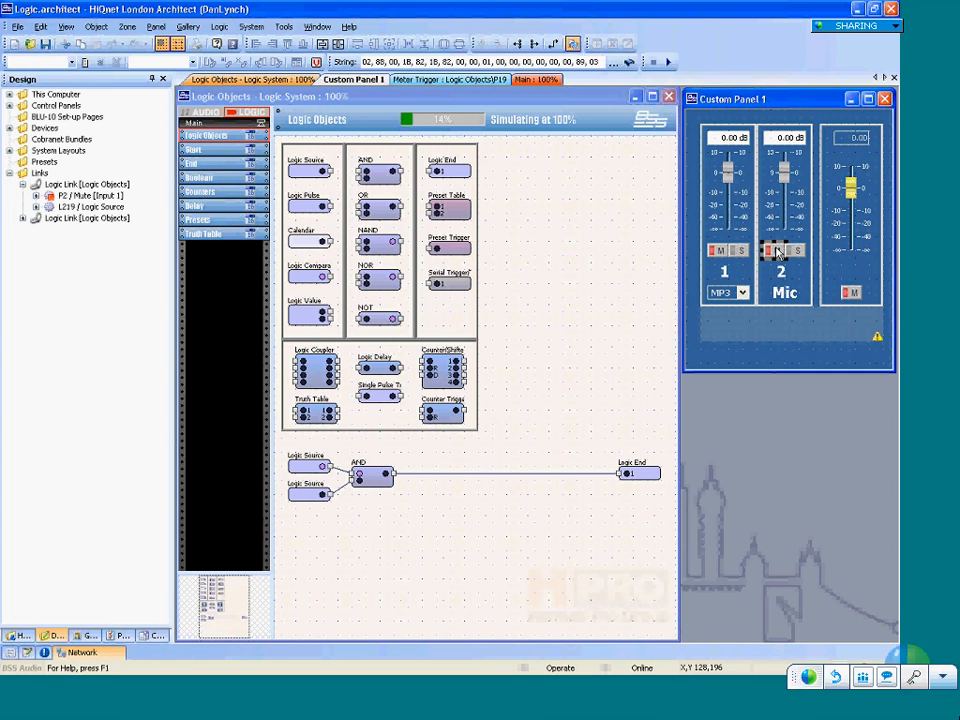
click(312, 494)
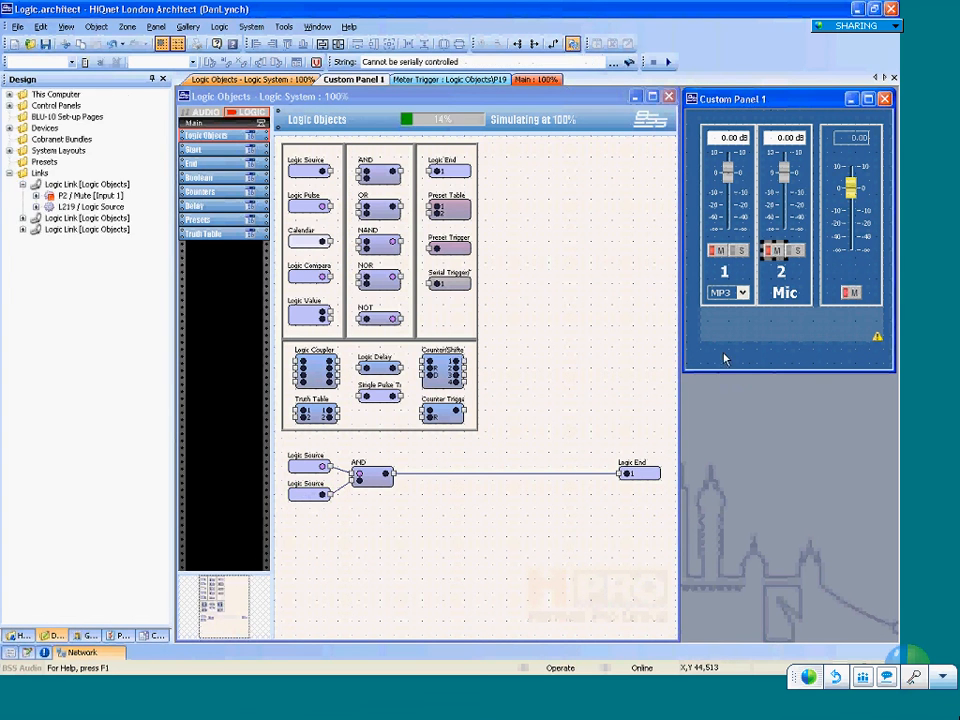
click(777, 251)
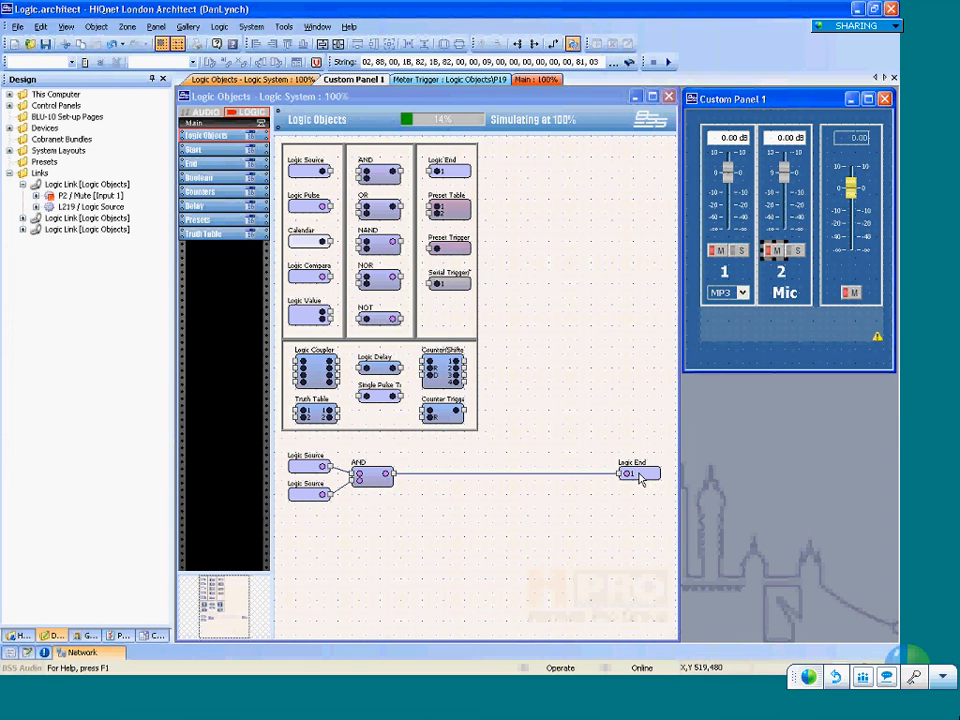
Test the AND gate by toggling channel 1's and channel 2's mutes and checking both Logic Sources, the gate and the third channel's mute.
click(304, 467)
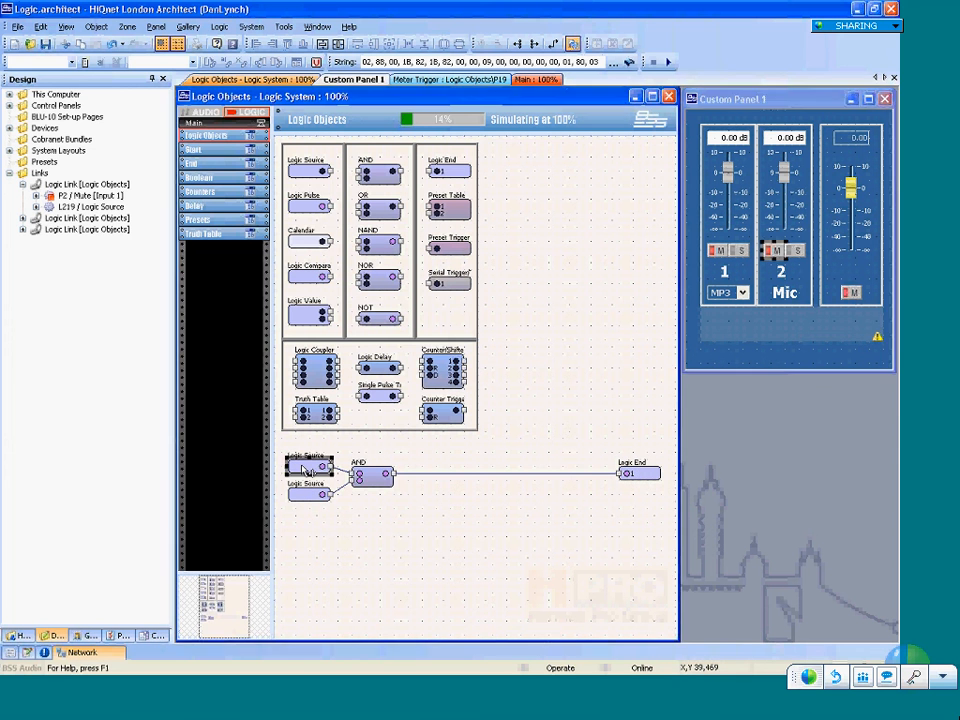
click(372, 483)
click(309, 493)
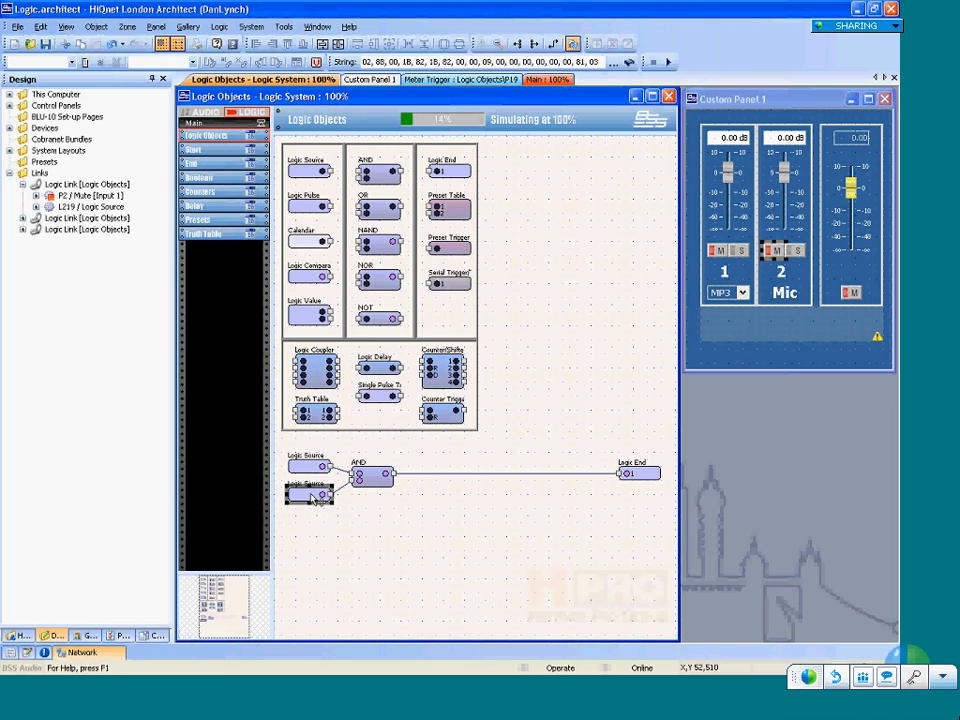
click(716, 251)
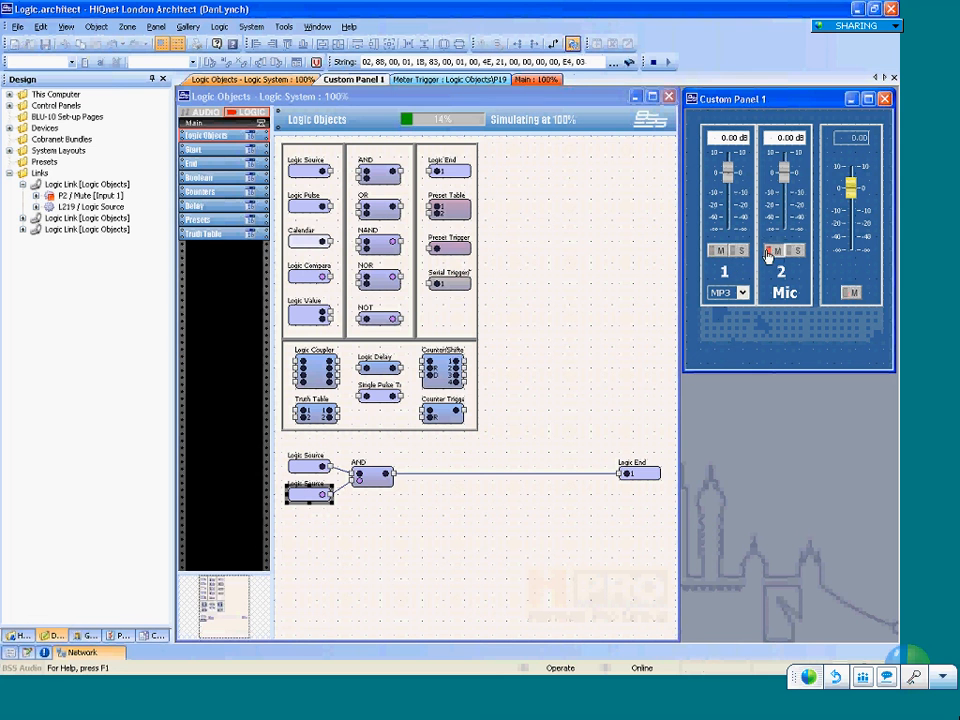
click(720, 254)
click(718, 252)
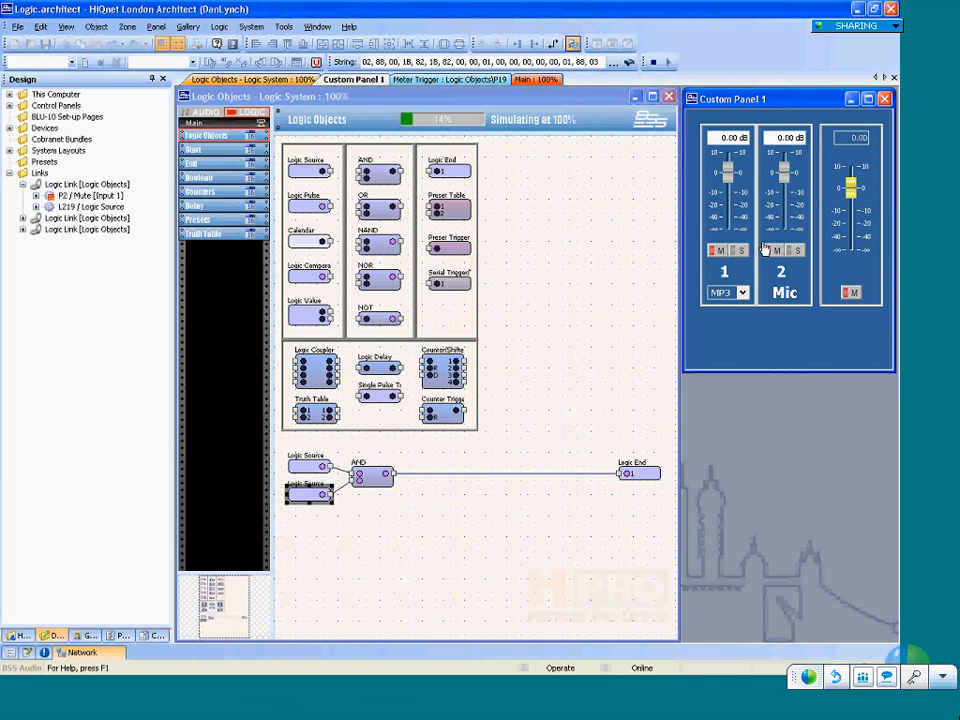
click(765, 249)
Move the whole AND circuit down to make room, and place a copy of the Logic Pulse above its Logic Sources.
drag(282, 514, 645, 506)
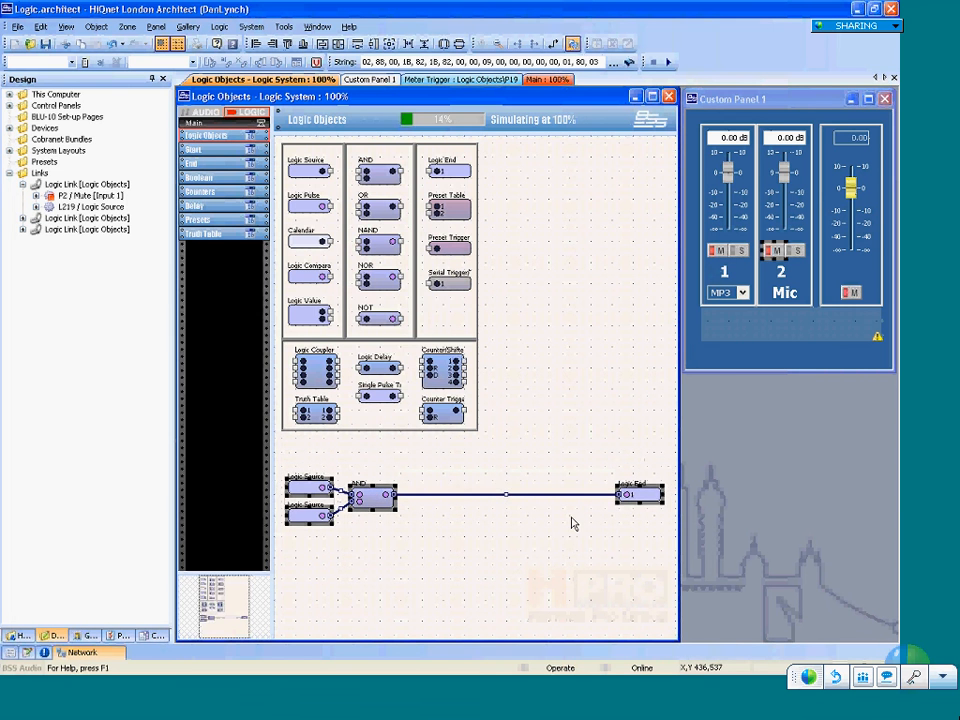
click(515, 513)
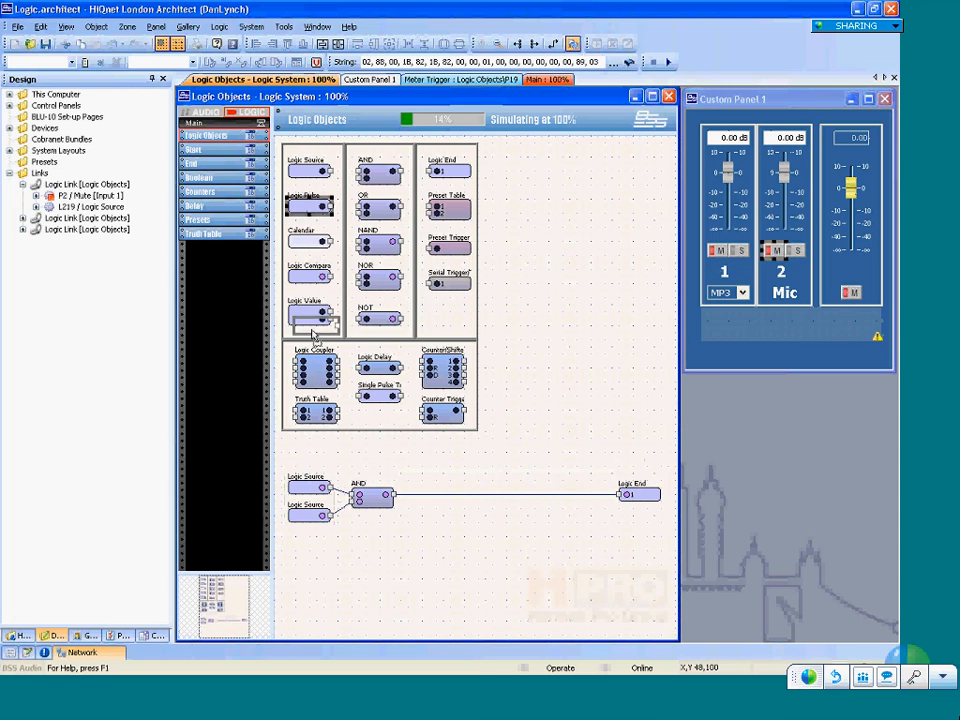
drag(311, 210, 305, 458)
key(ctrl+z)
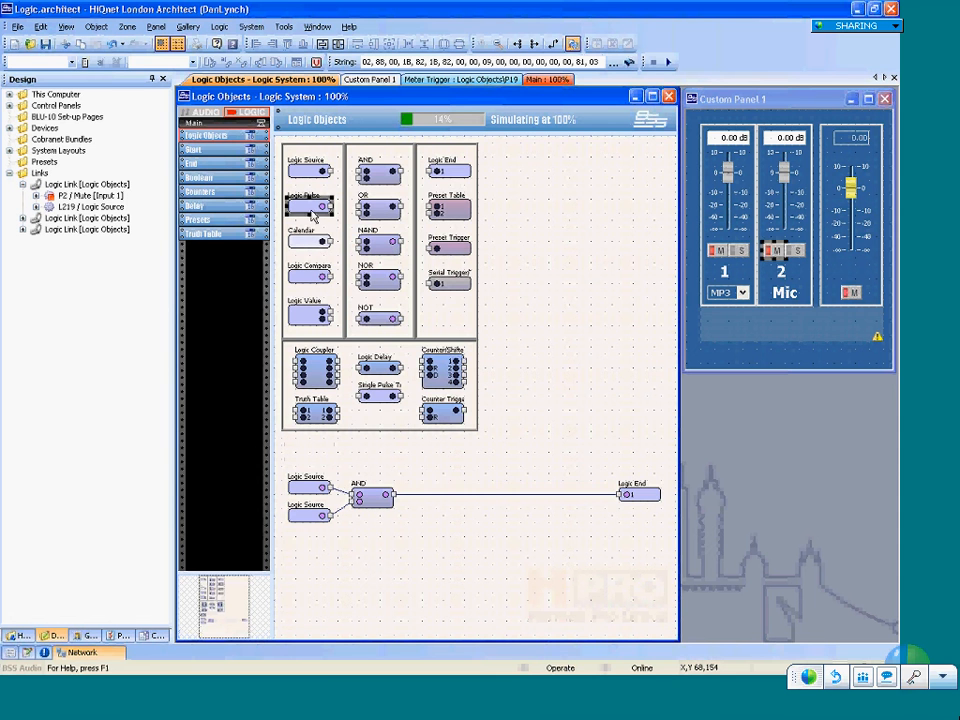
drag(311, 208, 310, 433)
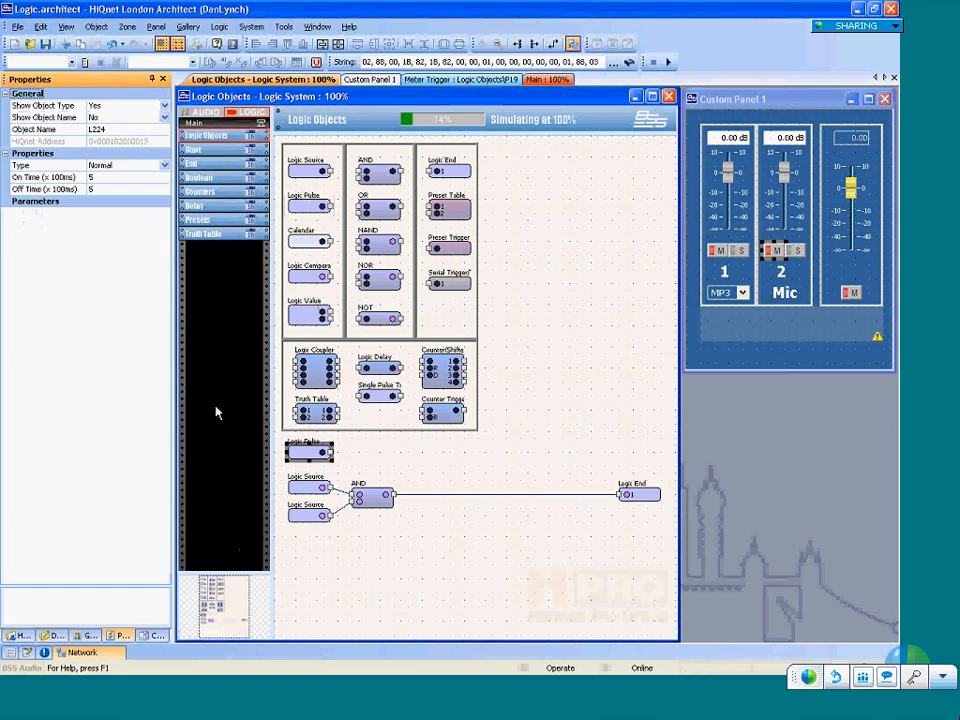
Set the copied Logic Pulse's On Time to 10 and Off Time to 20 (x 100ms).
double_click(309, 455)
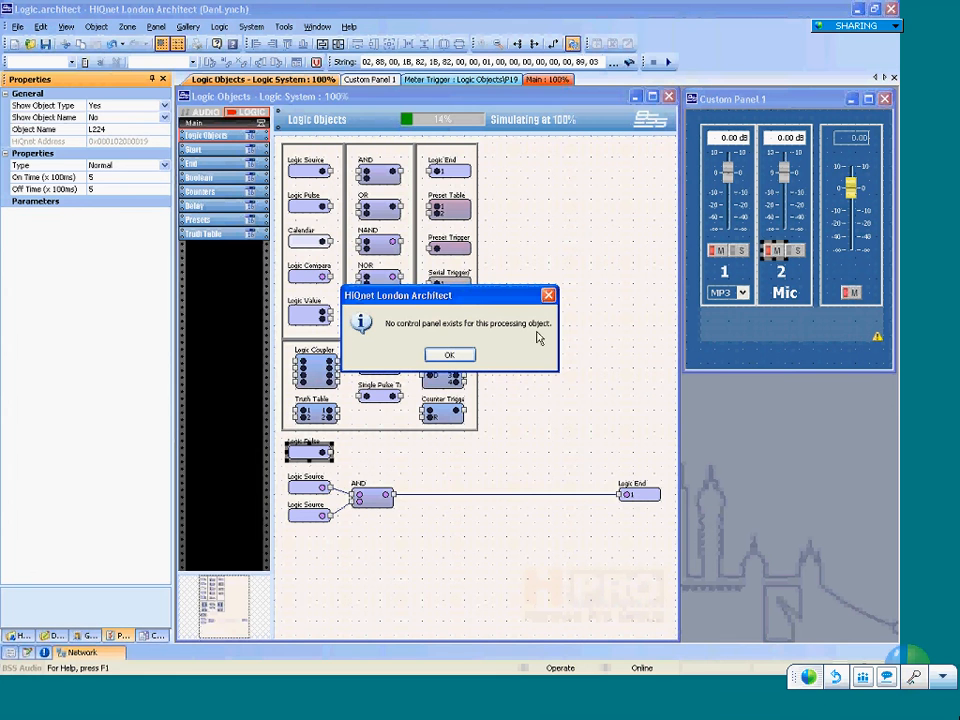
click(548, 295)
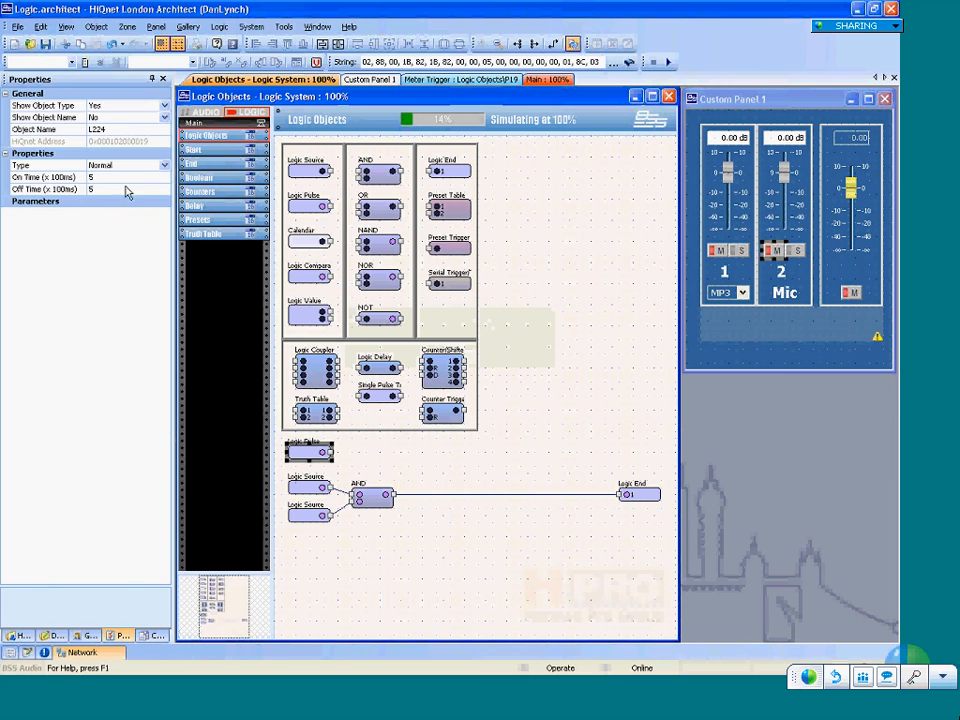
click(90, 177)
click(100, 188)
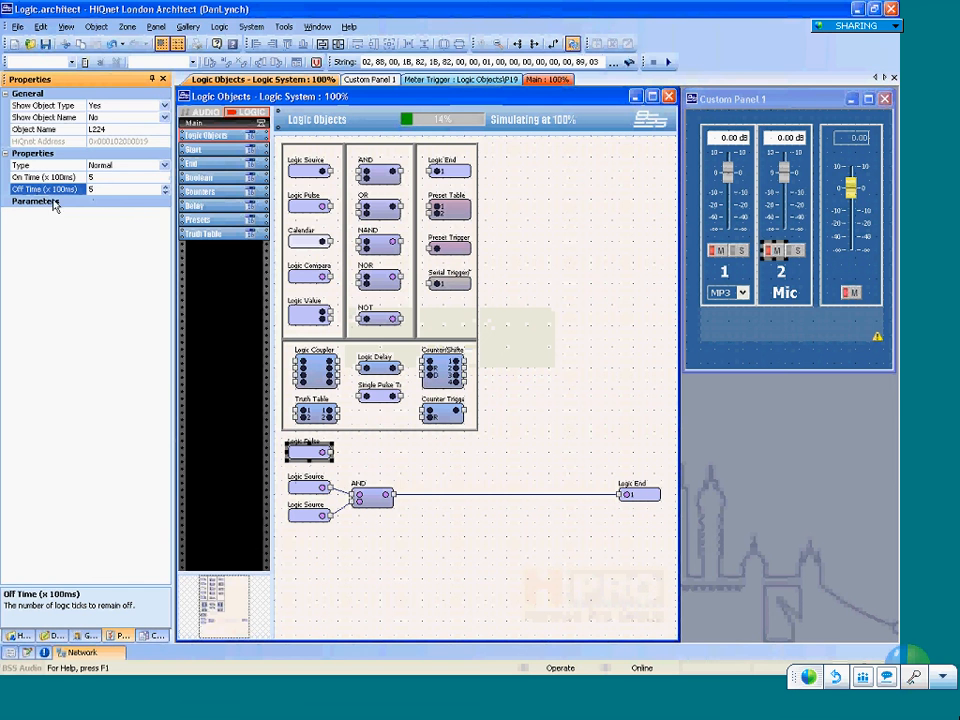
drag(96, 177, 2, 278)
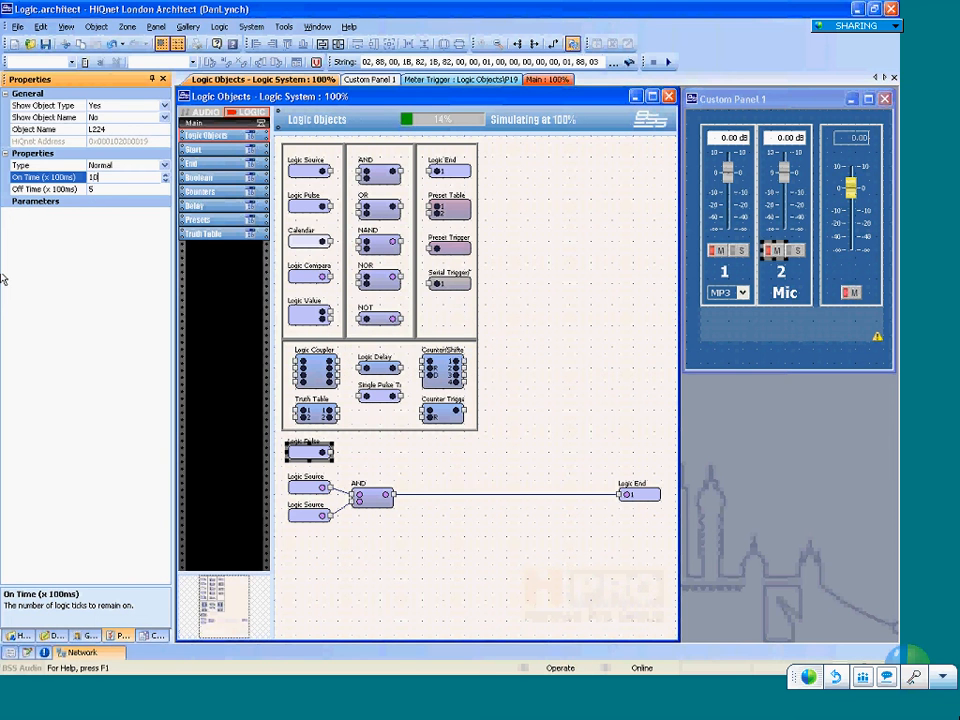
click(78, 189)
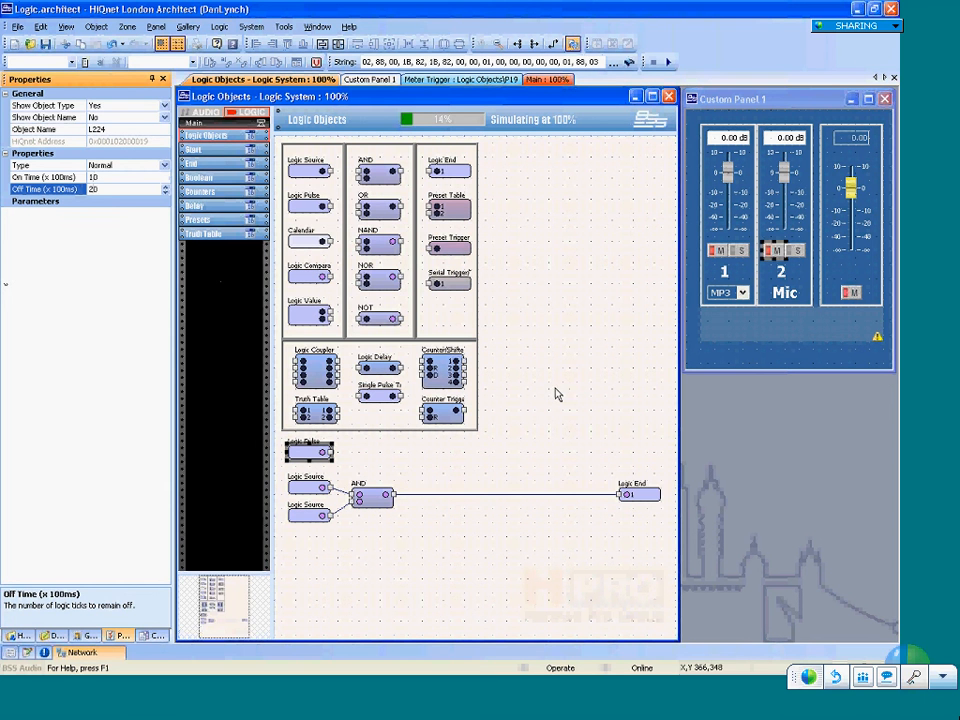
Place a copy of the Logic End level with the copied Logic Pulse, above the AND circuit's Logic End, and wire the two together.
drag(437, 170, 648, 456)
click(551, 444)
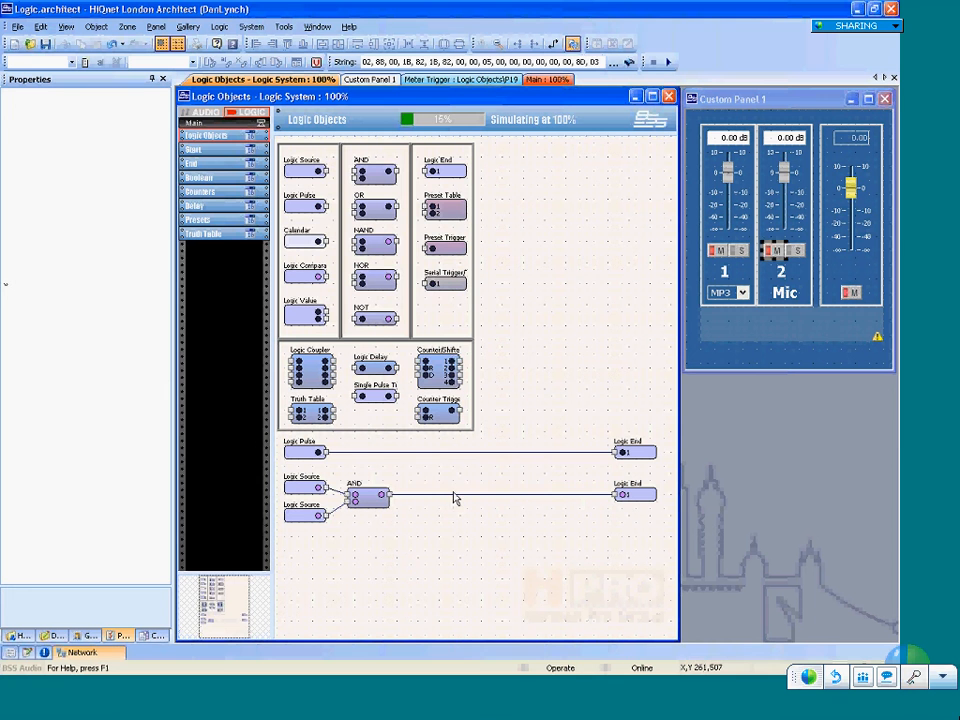
click(607, 452)
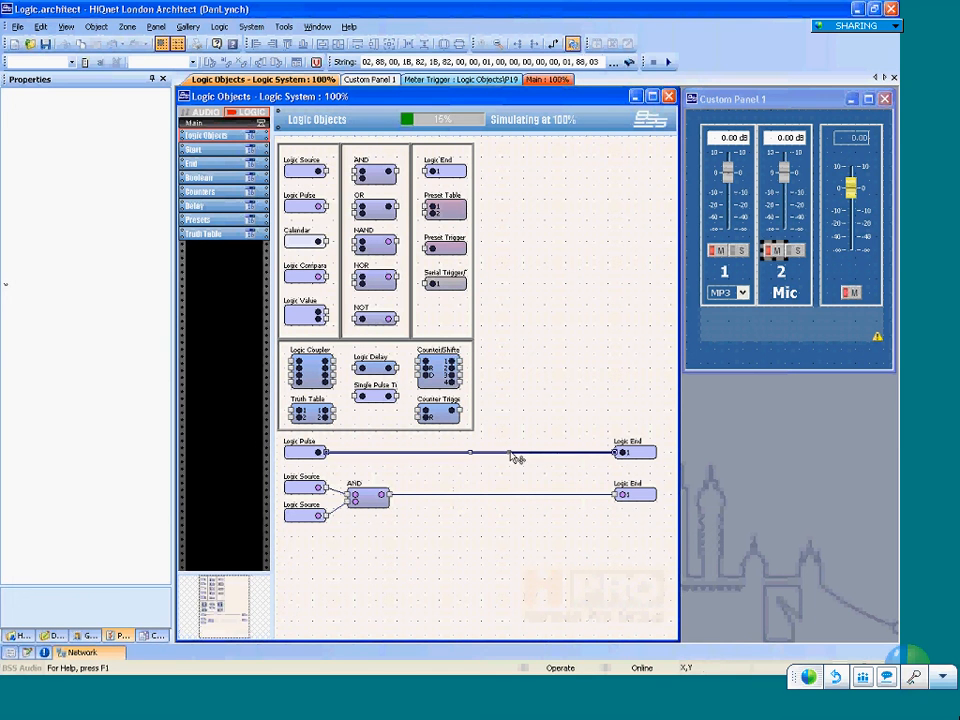
Insert an AND gate between the Logic Pulse and its Logic End, and feed its second input from the lower AND gate's output wire.
drag(375, 172, 527, 460)
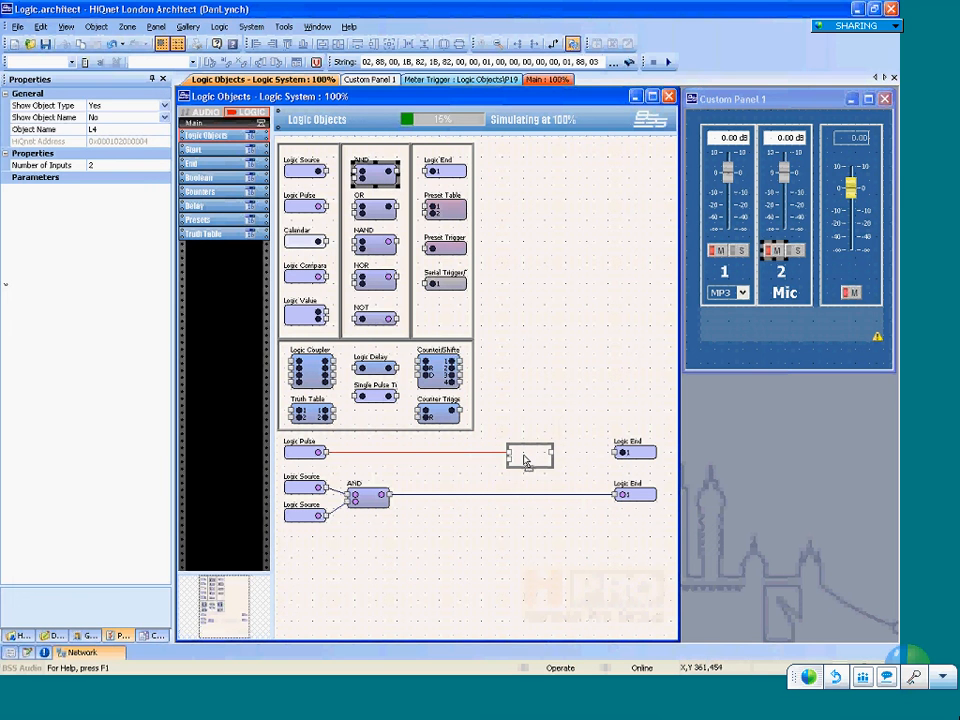
drag(527, 460, 523, 455)
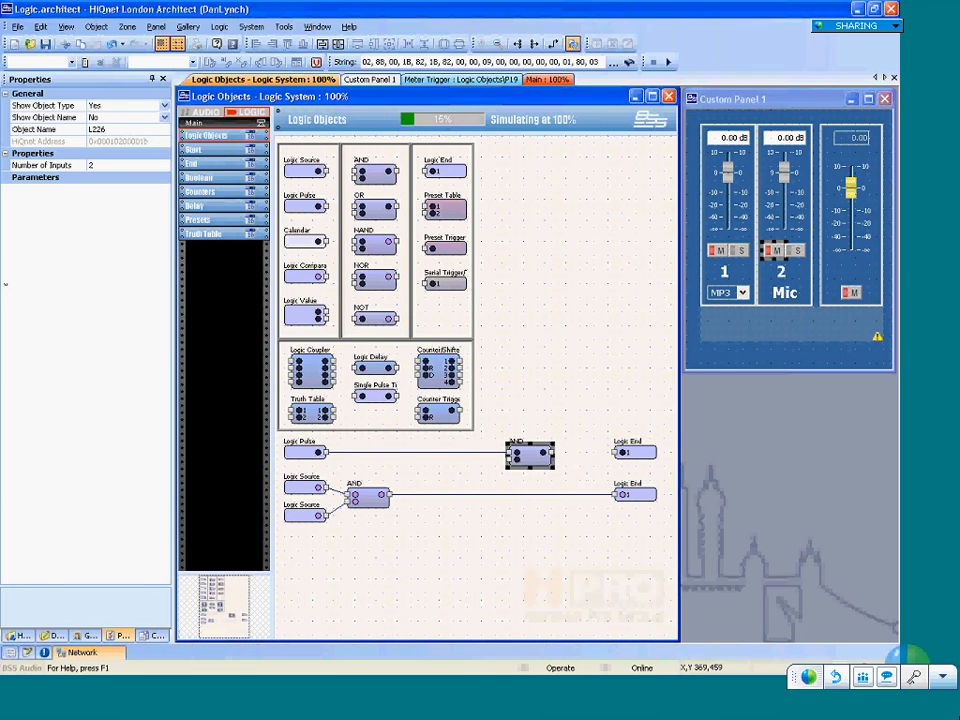
drag(563, 457, 585, 471)
click(565, 461)
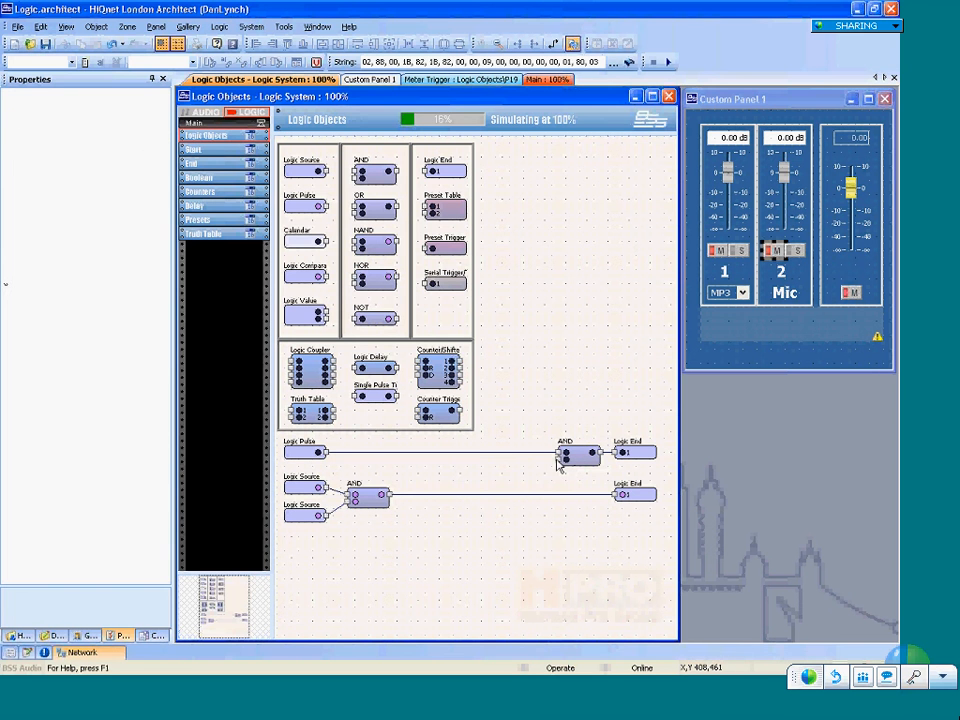
drag(548, 465, 544, 498)
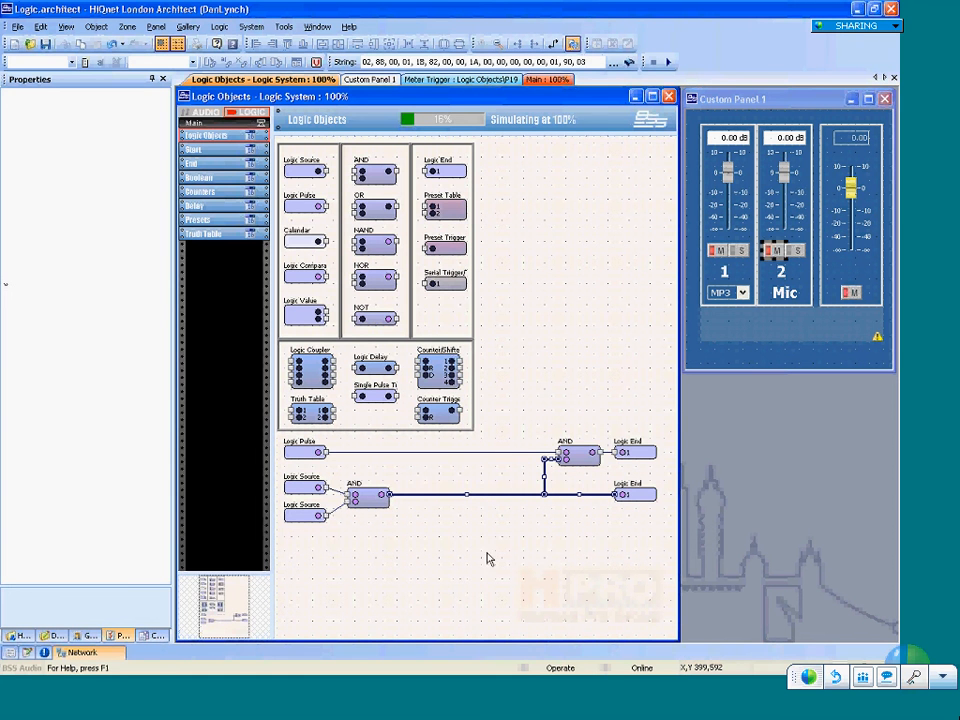
Add a NOT gate on the branch from the lower AND gate's output, wiring its output to the upper AND gate's second input.
click(383, 318)
drag(384, 319, 548, 493)
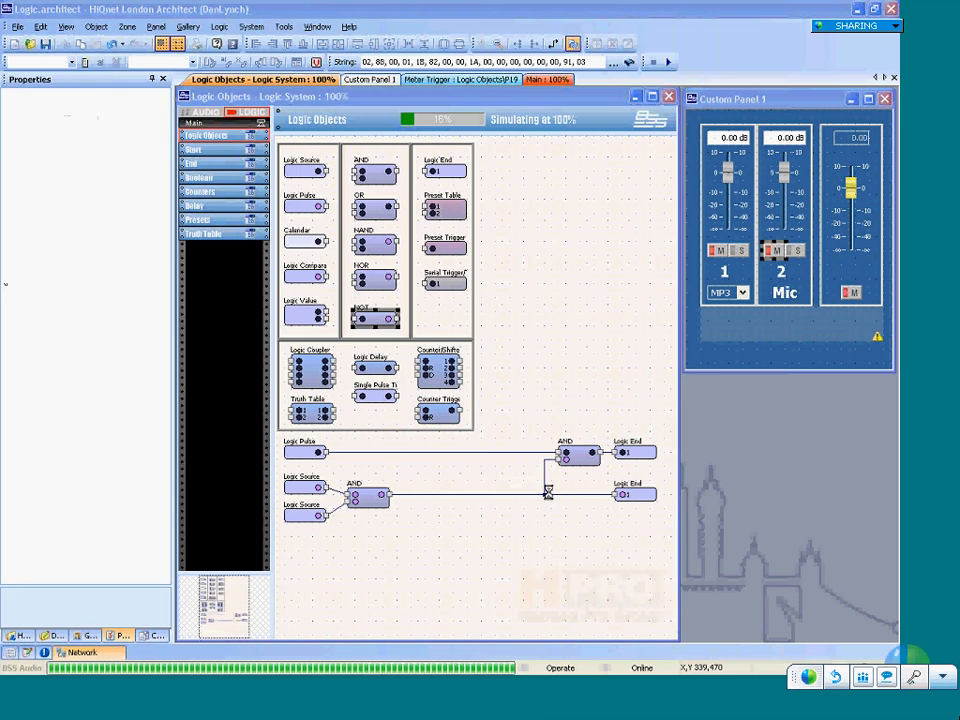
click(544, 481)
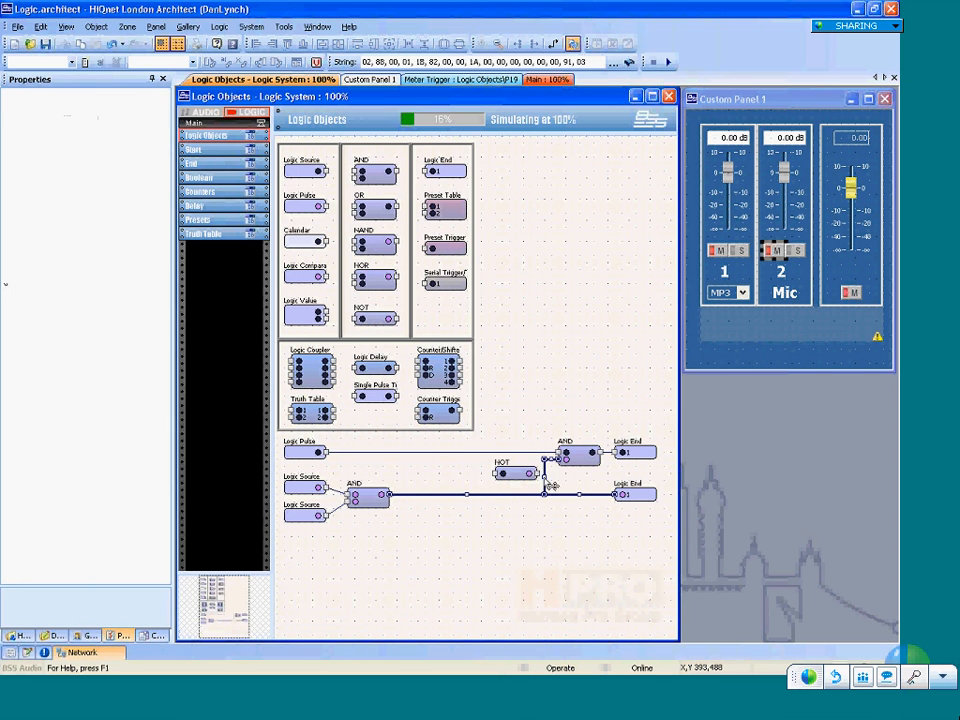
drag(544, 481, 468, 483)
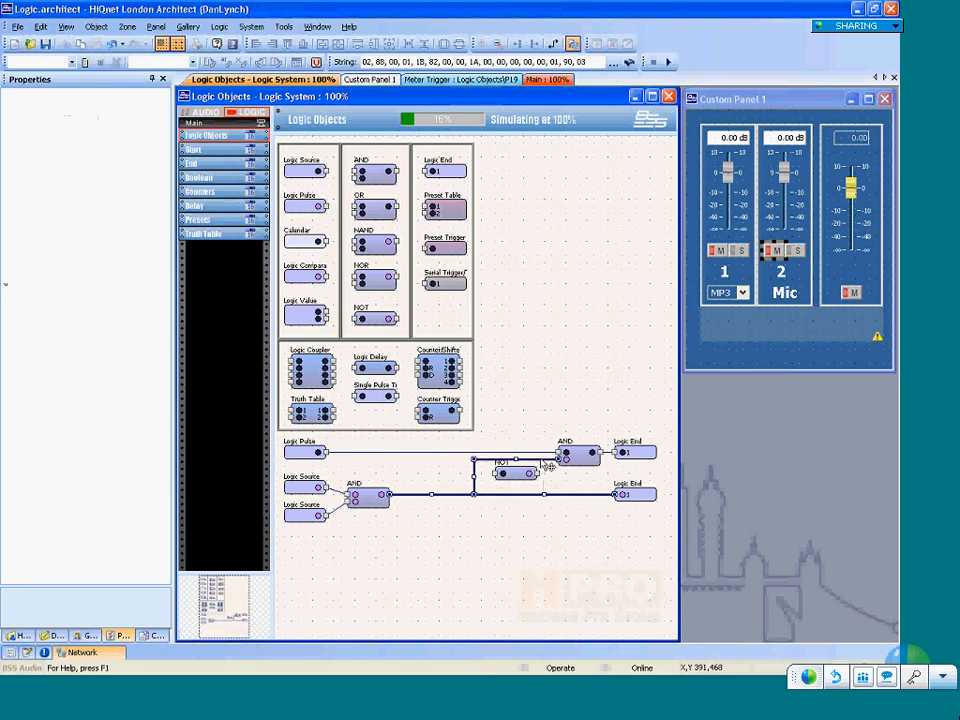
drag(561, 460, 495, 473)
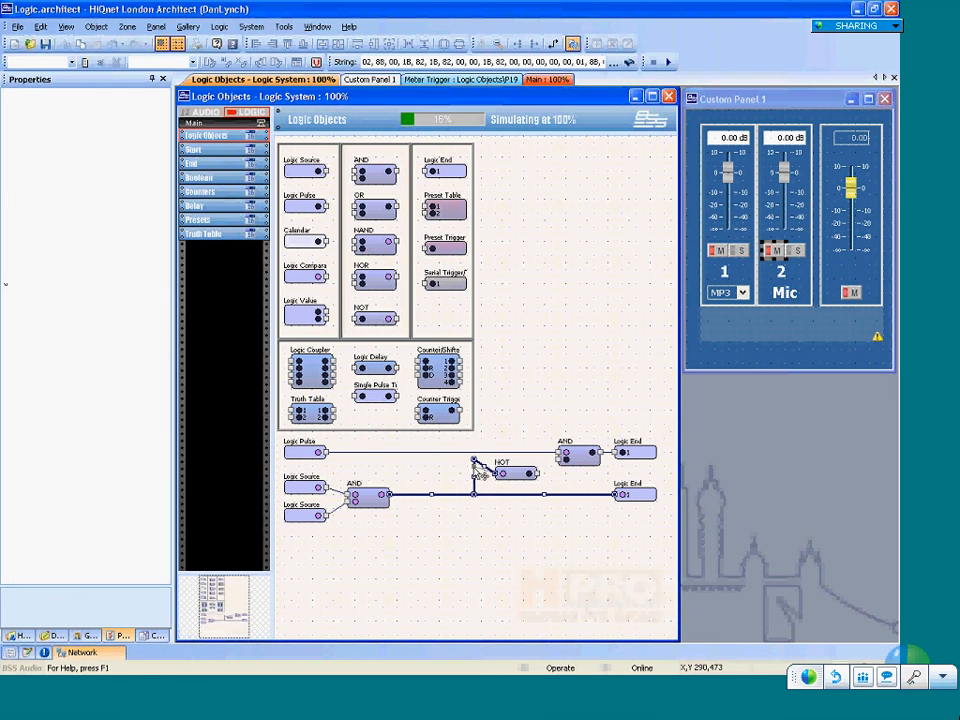
drag(530, 474, 561, 458)
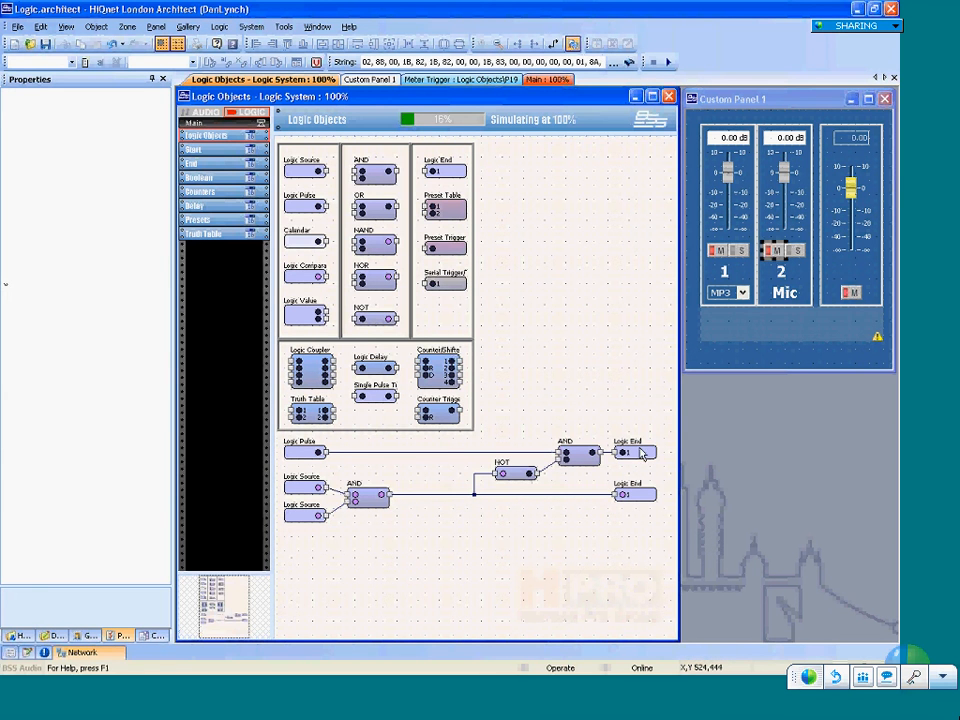
key(Delete)
click(582, 452)
click(510, 472)
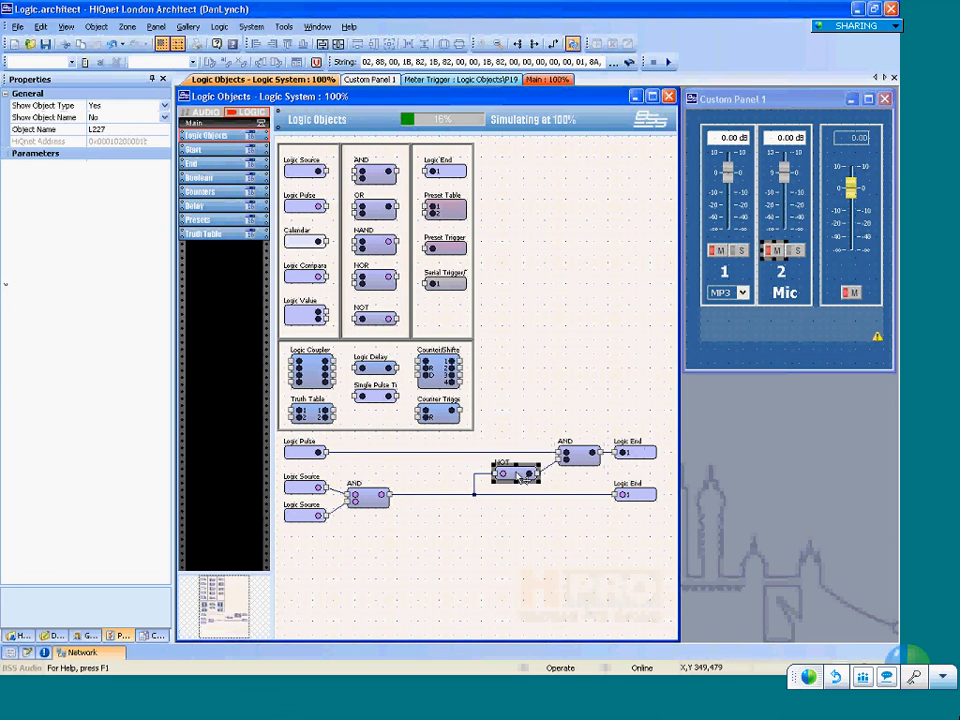
click(444, 494)
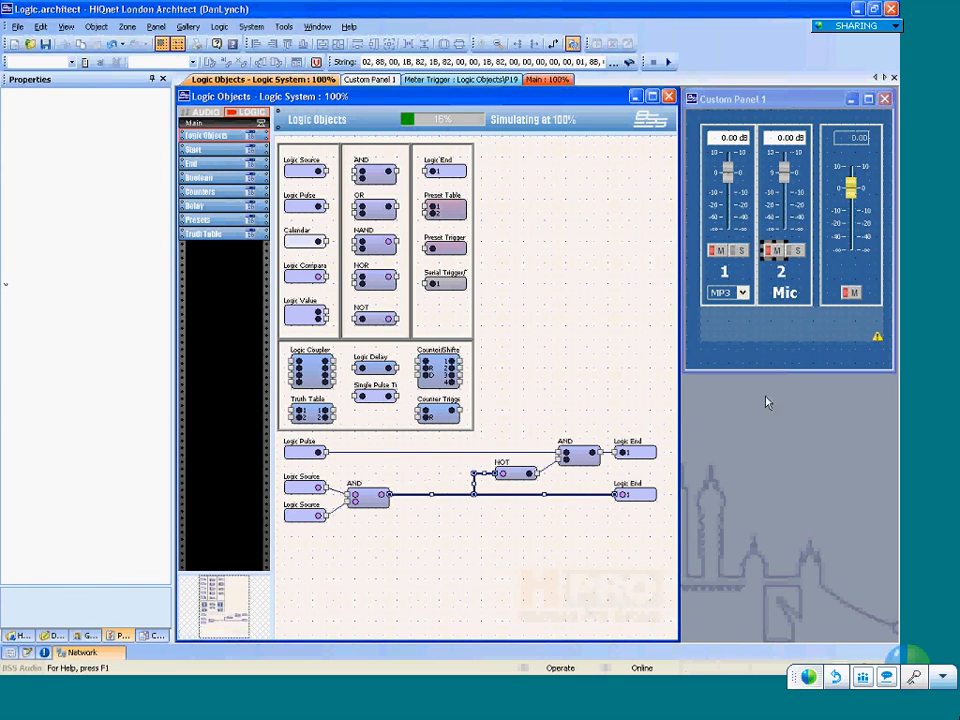
Open the upper Logic End's control panel, link its indicator to the wide rectangle below the channels on Custom Panel 1, and close it.
double_click(643, 455)
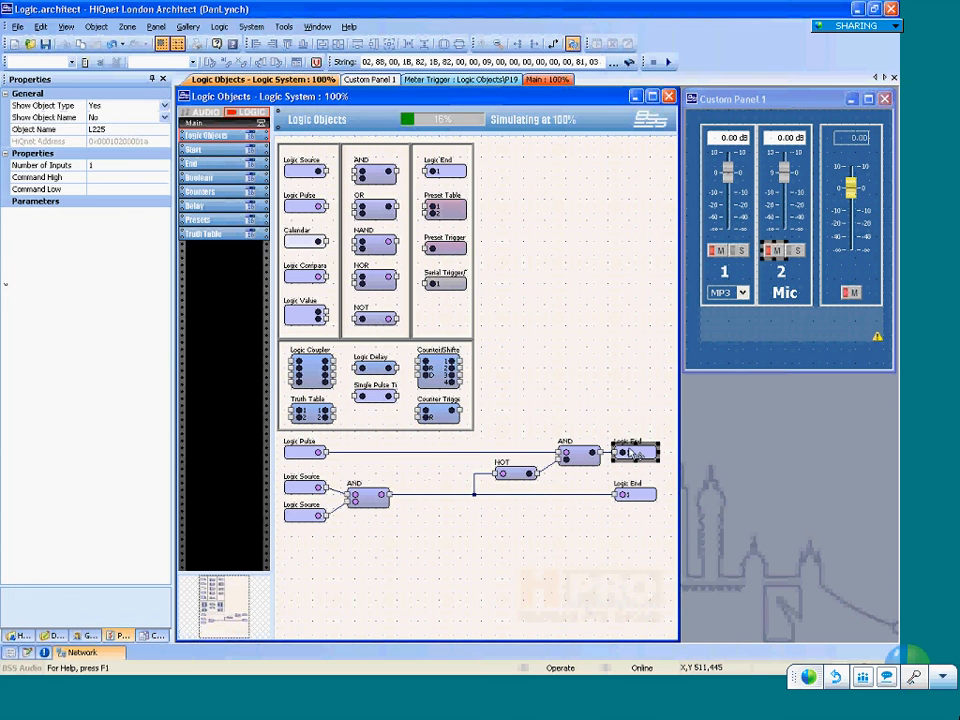
drag(285, 206, 747, 333)
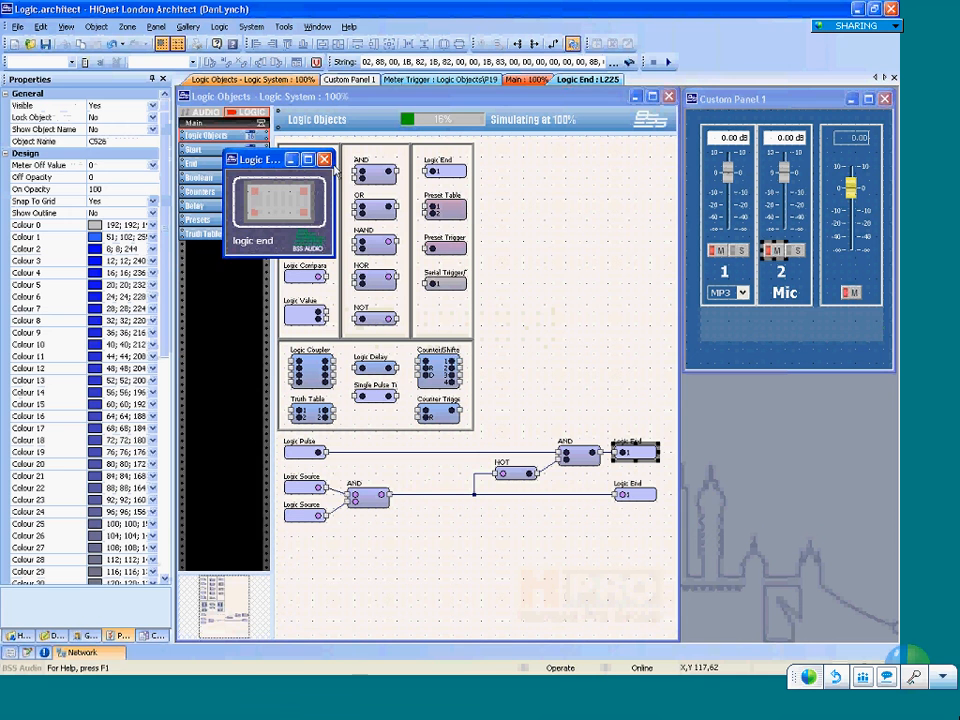
click(324, 160)
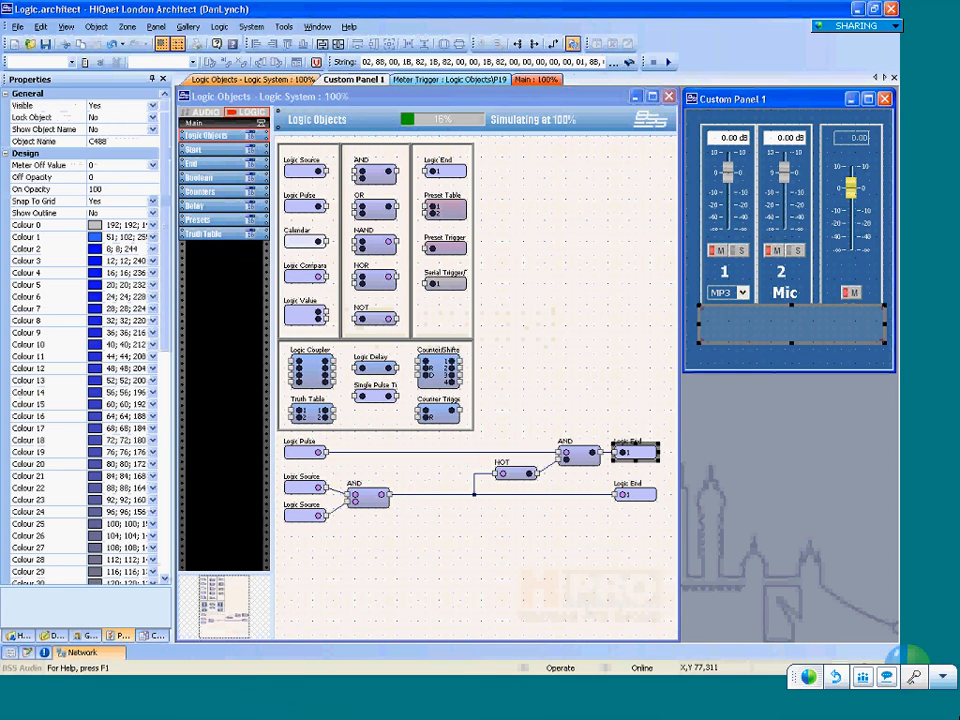
Set the linked rectangle's Colour 1 to red (255; 0; 0).
click(120, 237)
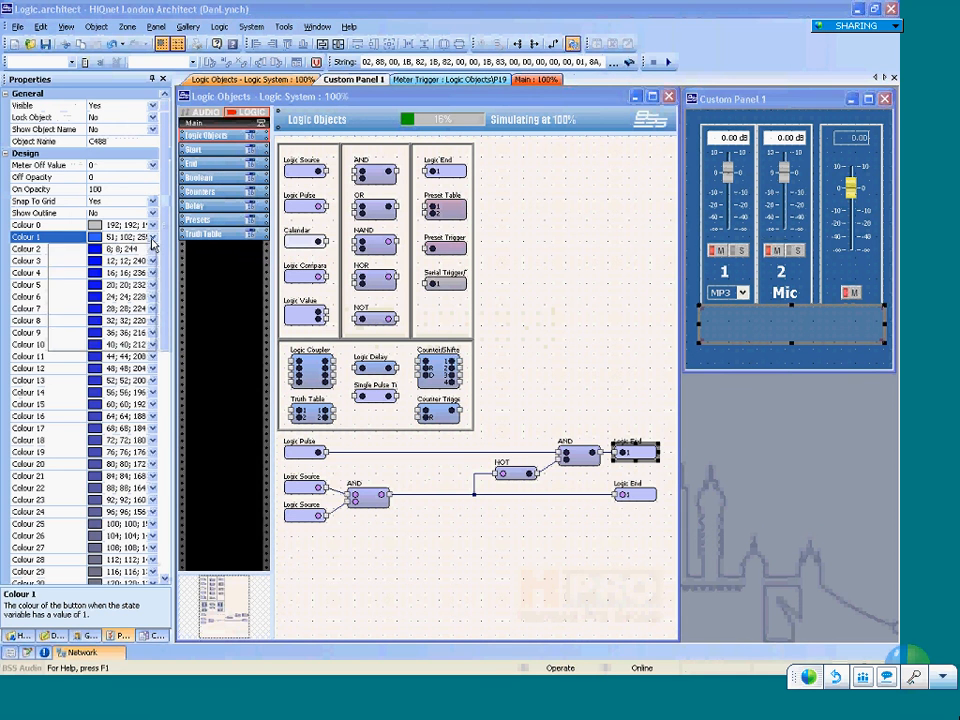
click(153, 237)
click(57, 305)
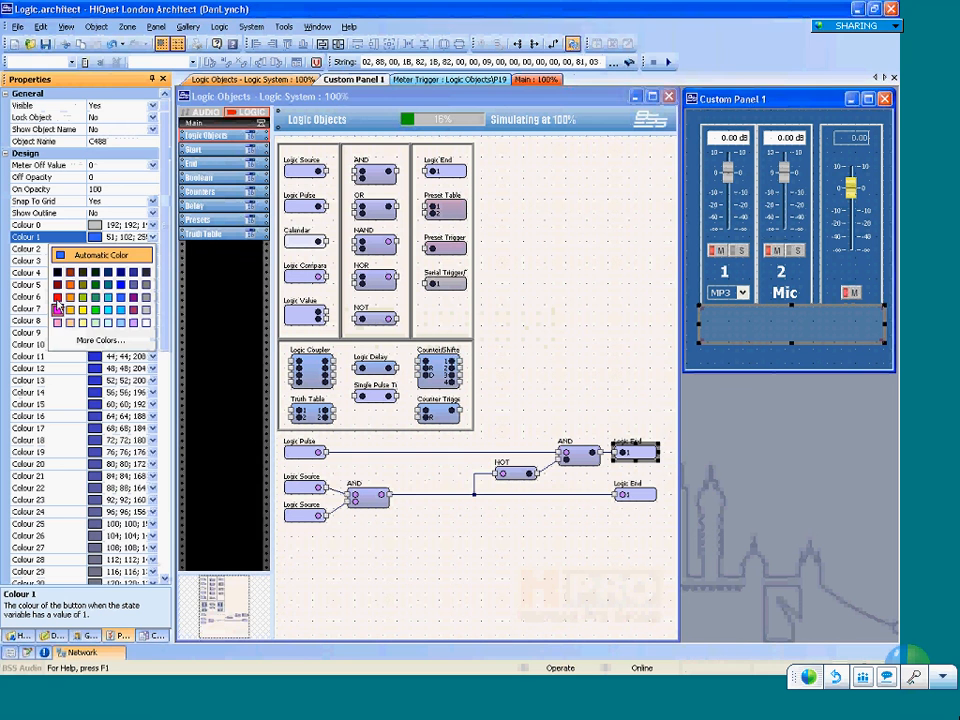
click(152, 226)
click(152, 237)
click(152, 237)
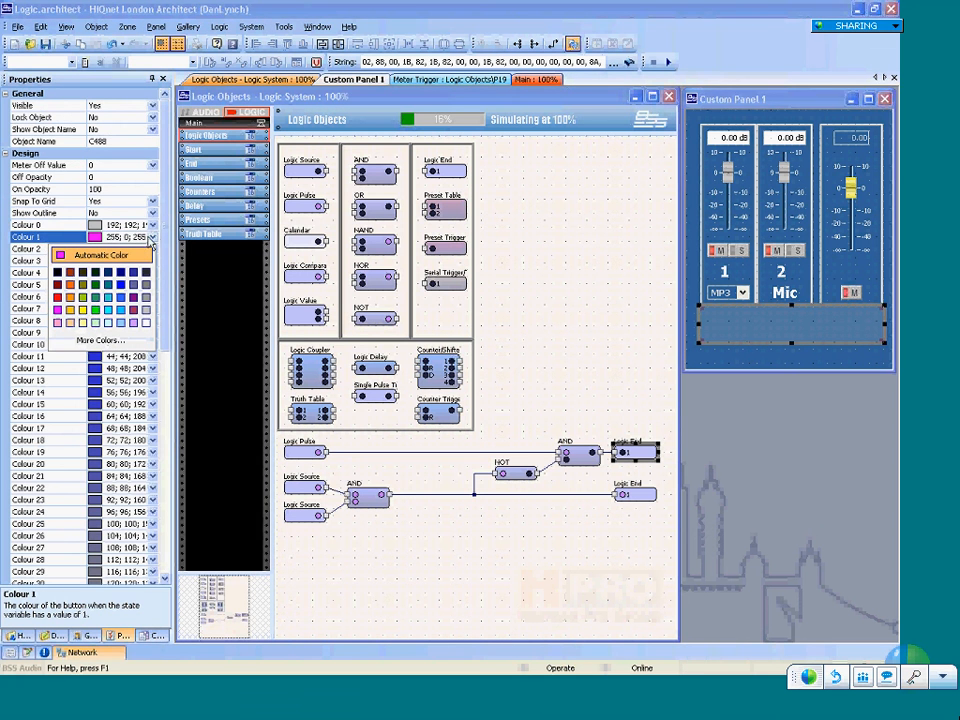
click(57, 297)
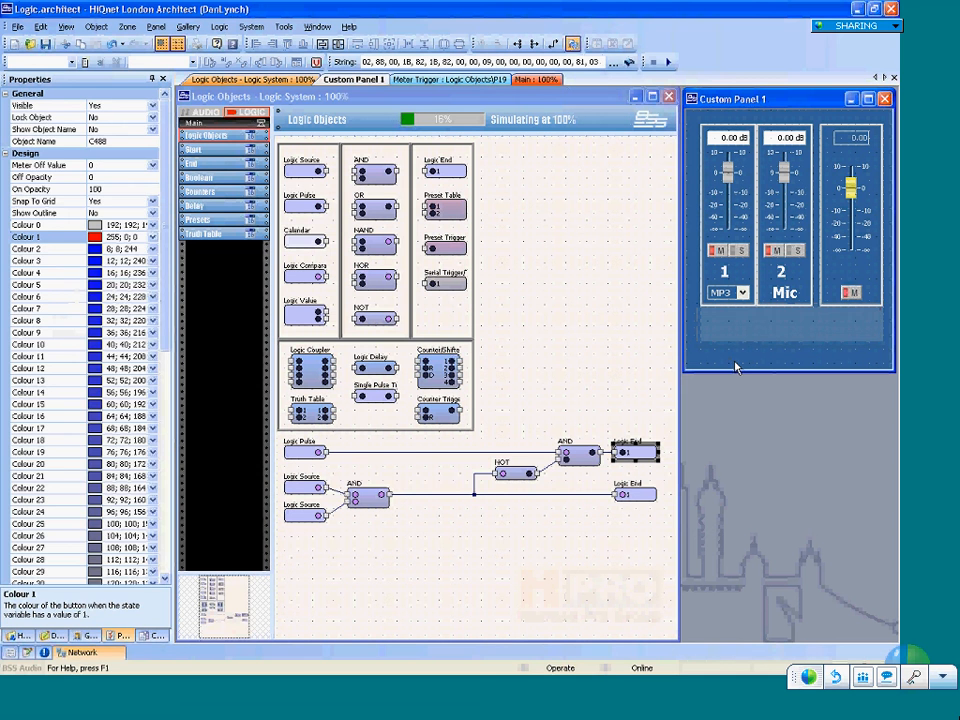
Test the flashing indicator on Custom Panel 1 by switching channel 1's mute off and back on.
click(712, 347)
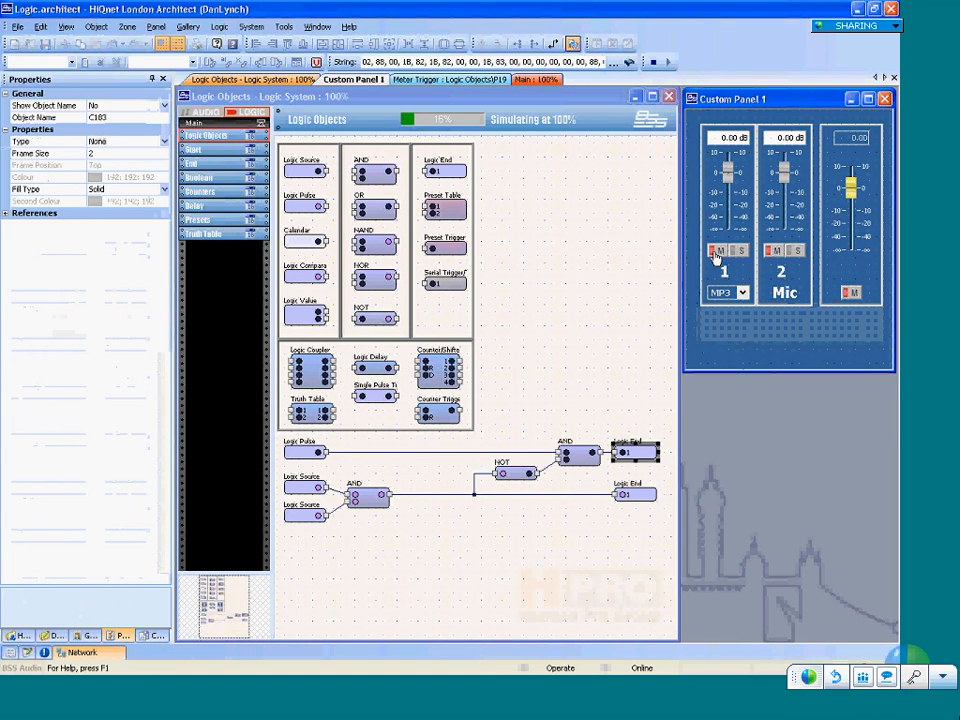
click(716, 252)
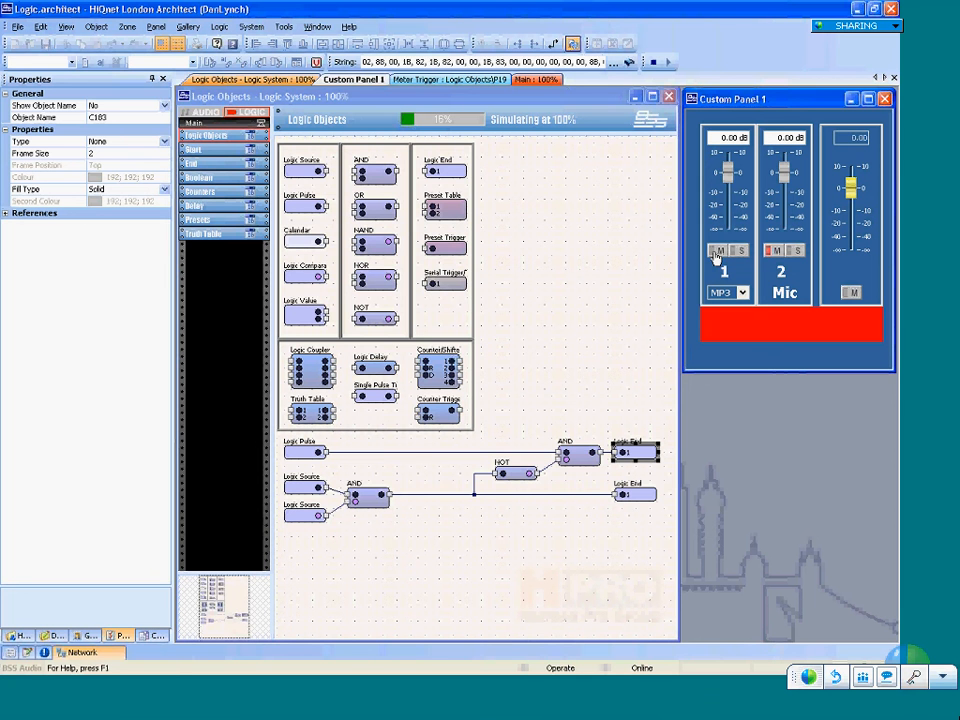
click(725, 253)
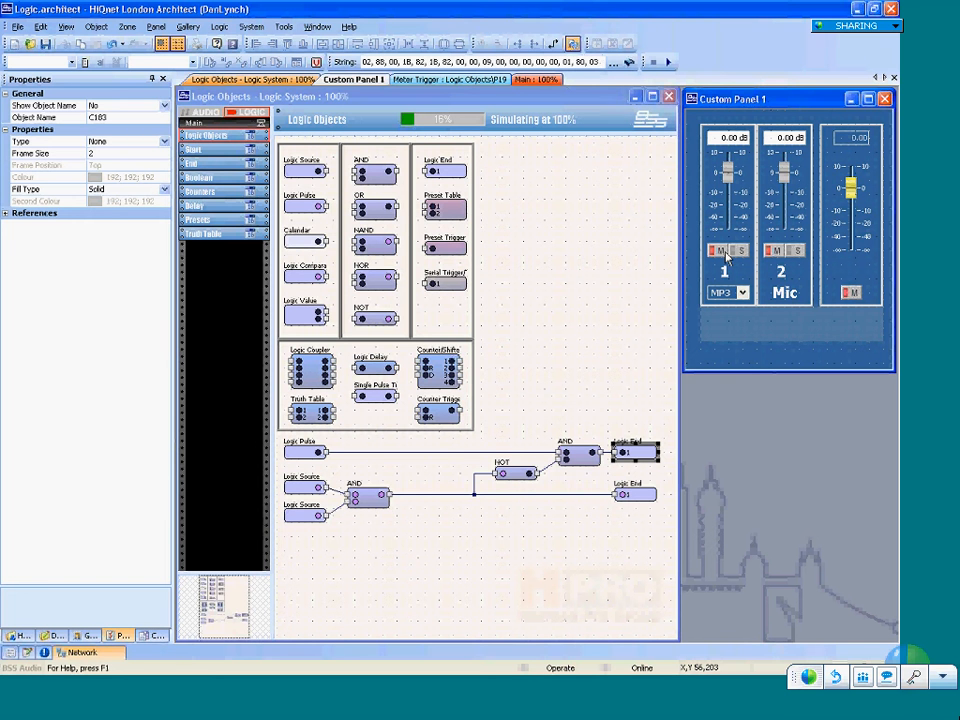
Place a copy of the Calendar object below the Logic Sources, and shift the NOT gate's branch wire slightly towards the gate.
click(314, 250)
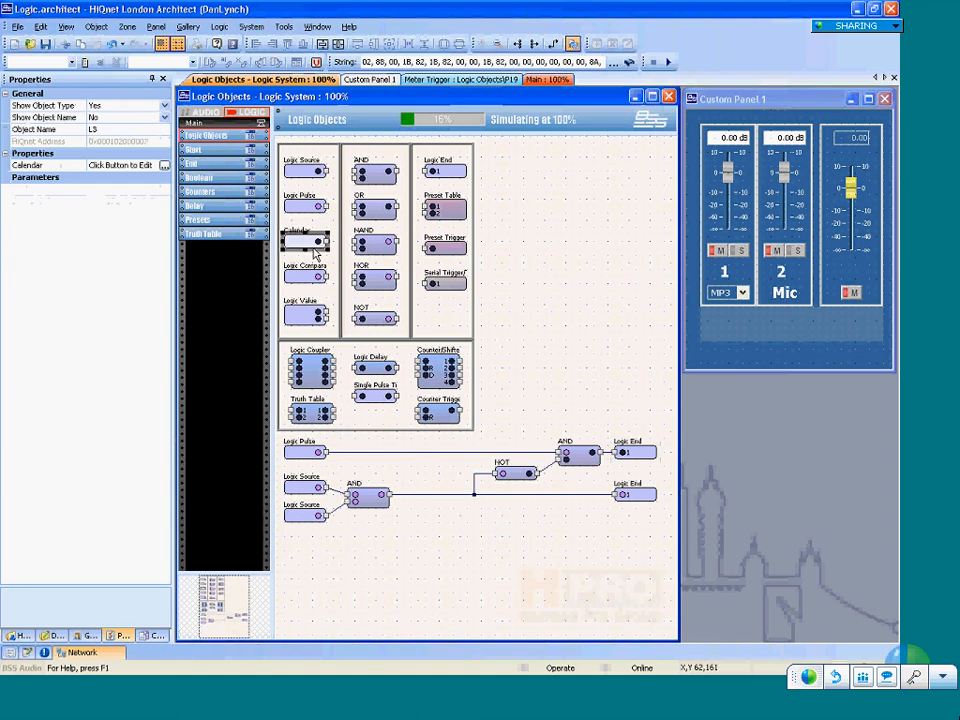
drag(314, 252, 310, 570)
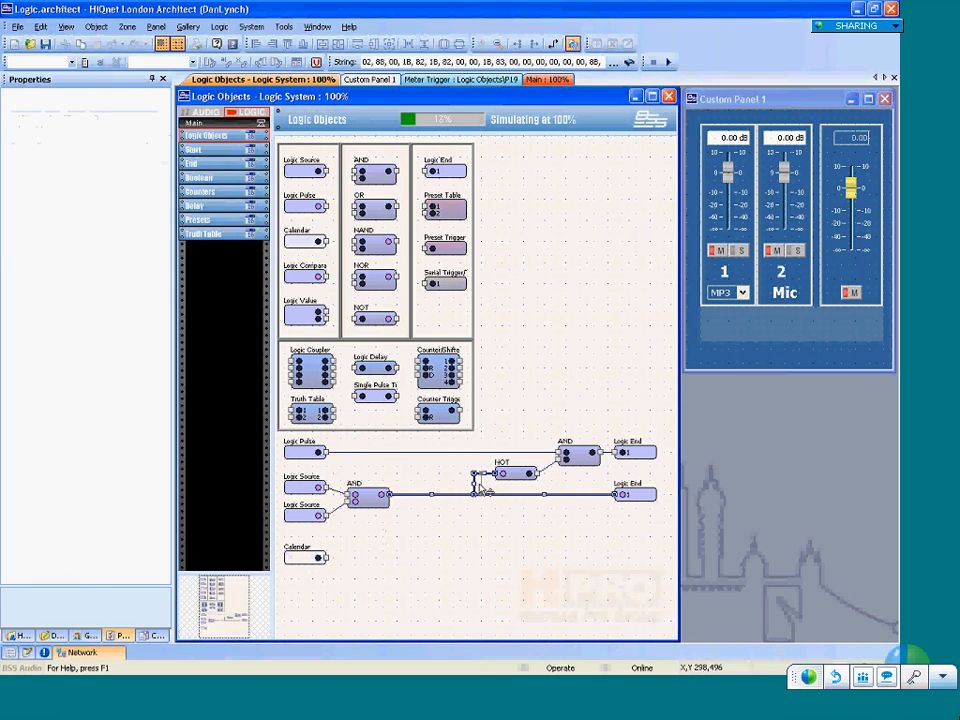
drag(483, 489, 488, 489)
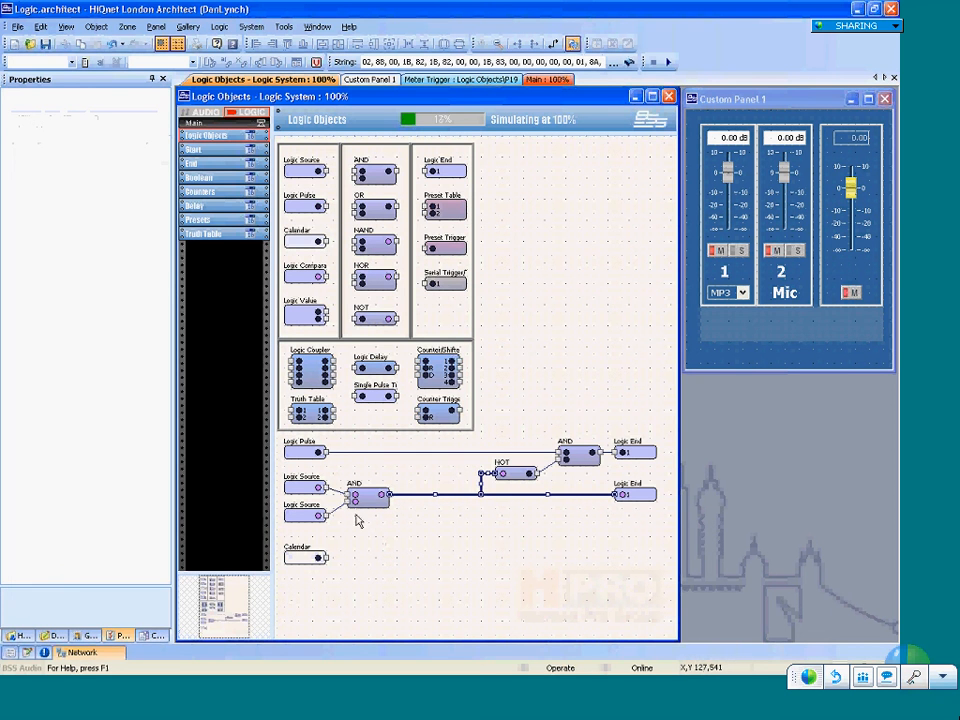
Try to open a control panel for the Calendar object below the Logic Sources.
click(305, 559)
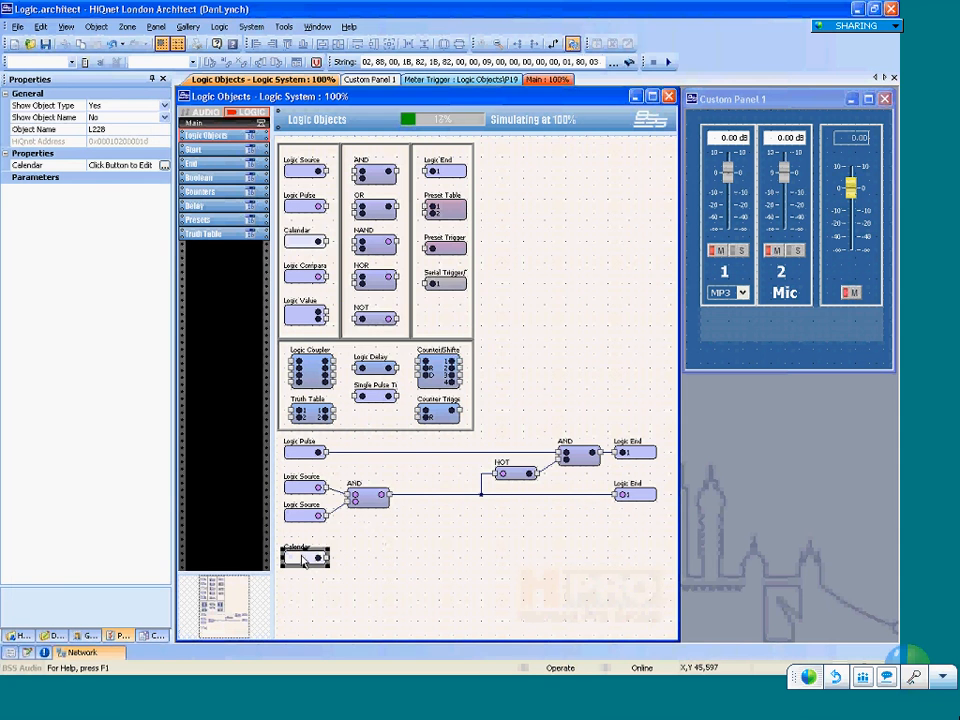
double_click(305, 559)
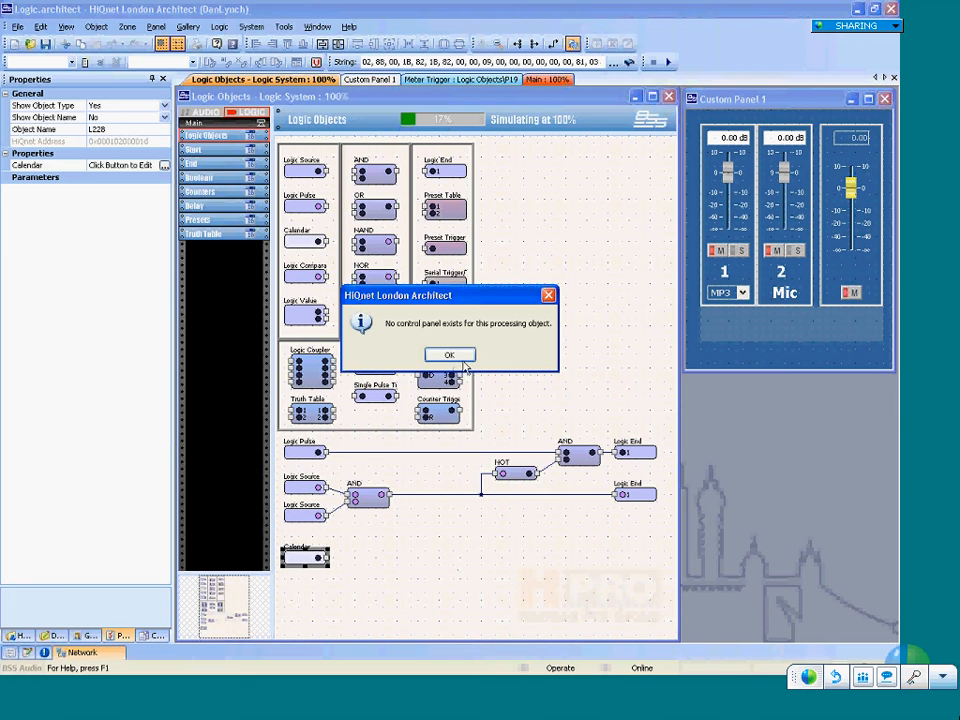
click(453, 357)
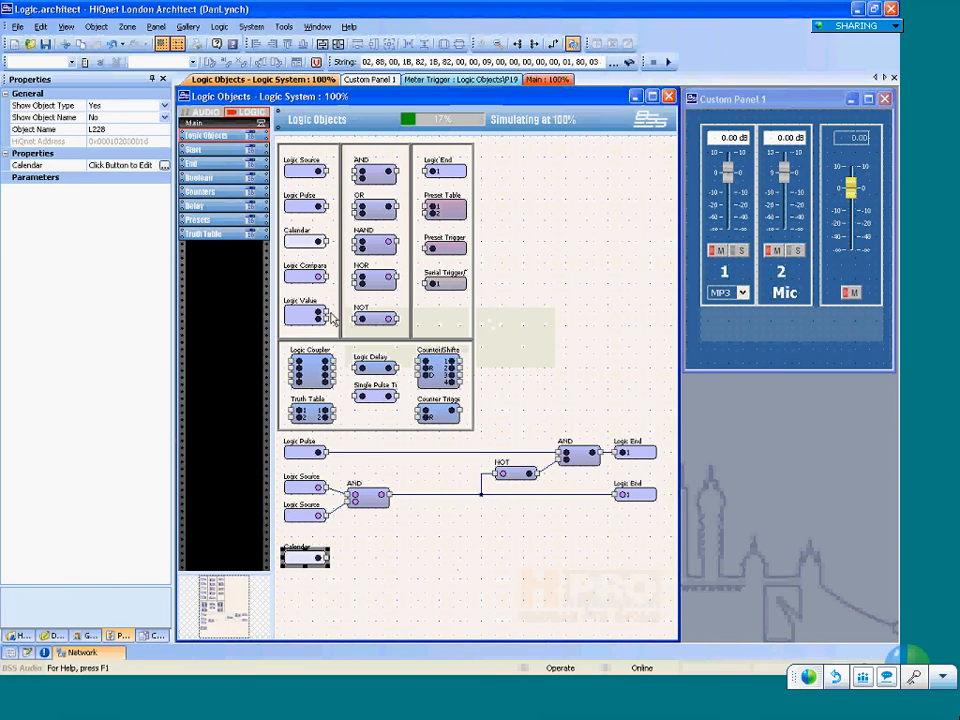
Start a new event in the placed Calendar's schedule with the trigger On and the time 5:05:00 PM.
click(315, 555)
click(315, 555)
click(164, 167)
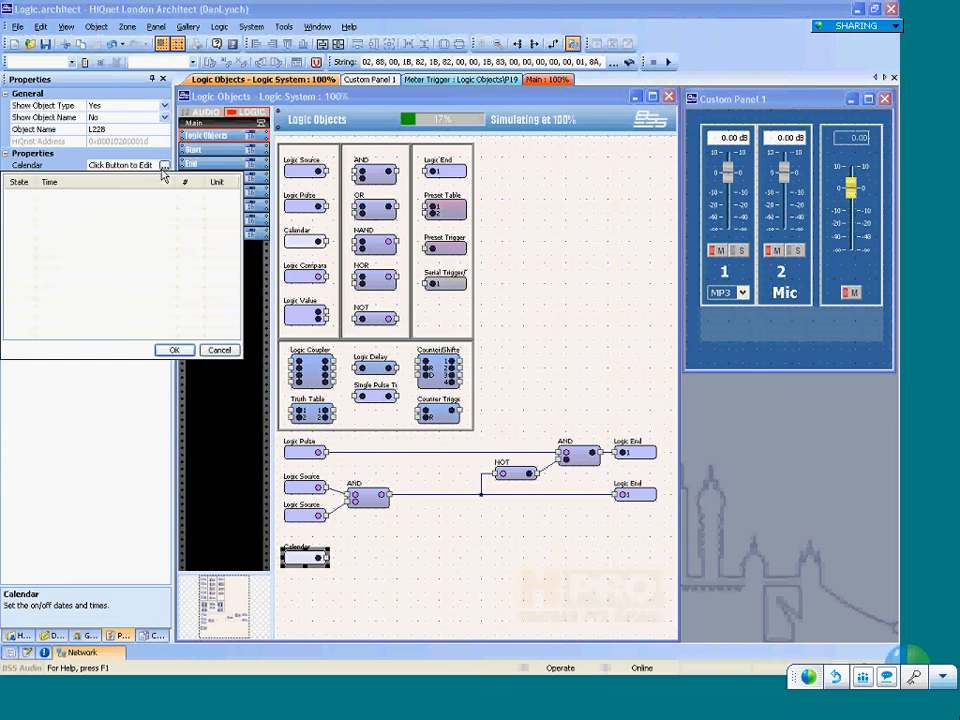
double_click(120, 199)
click(115, 230)
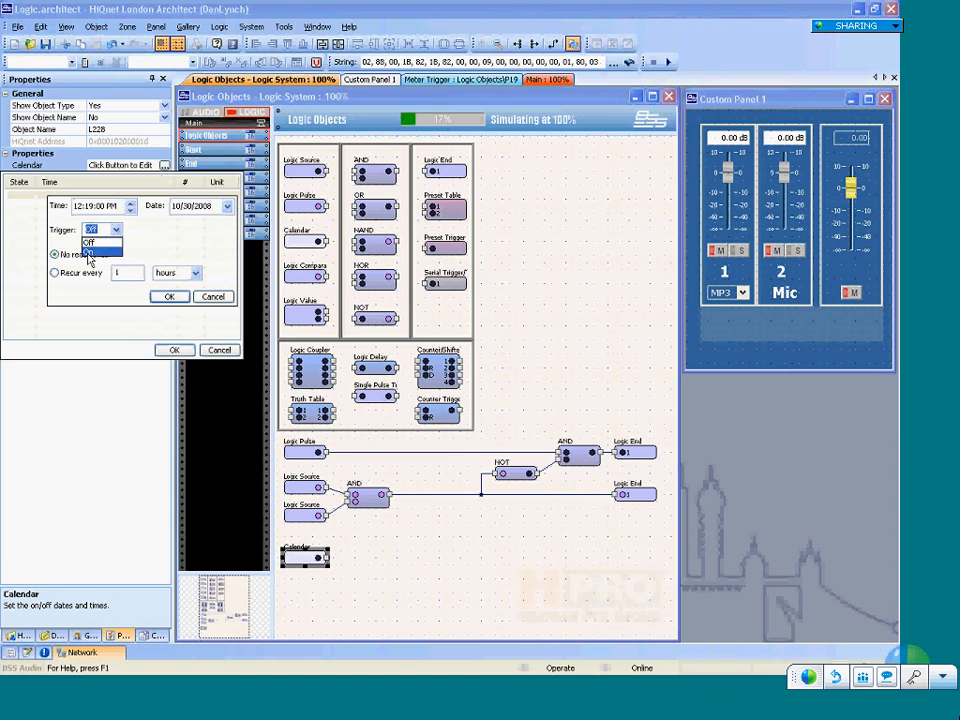
click(88, 252)
click(111, 207)
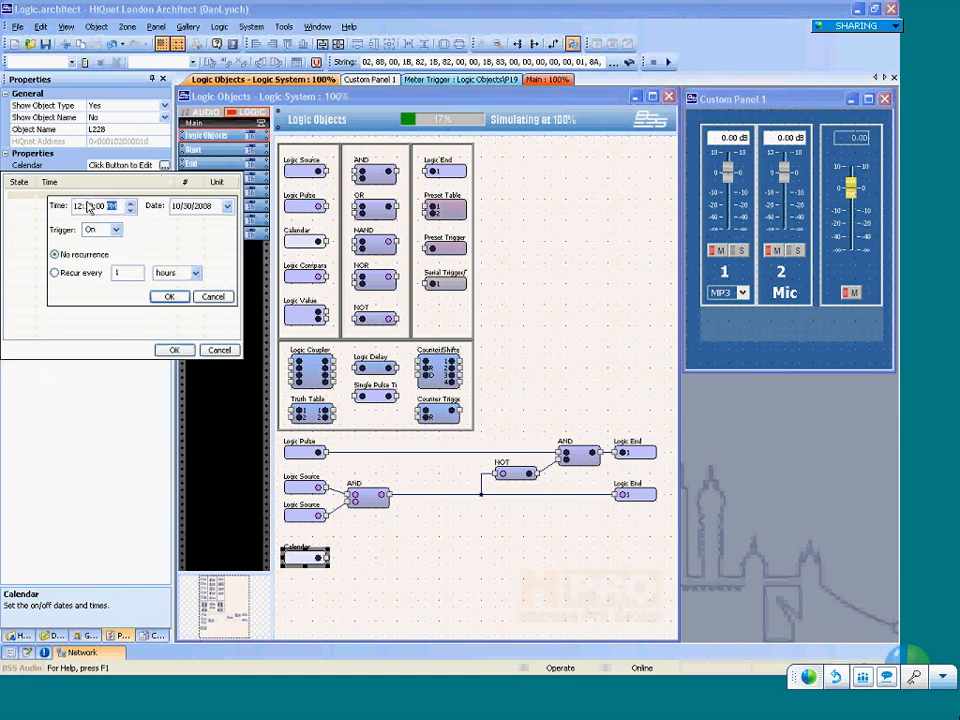
click(80, 206)
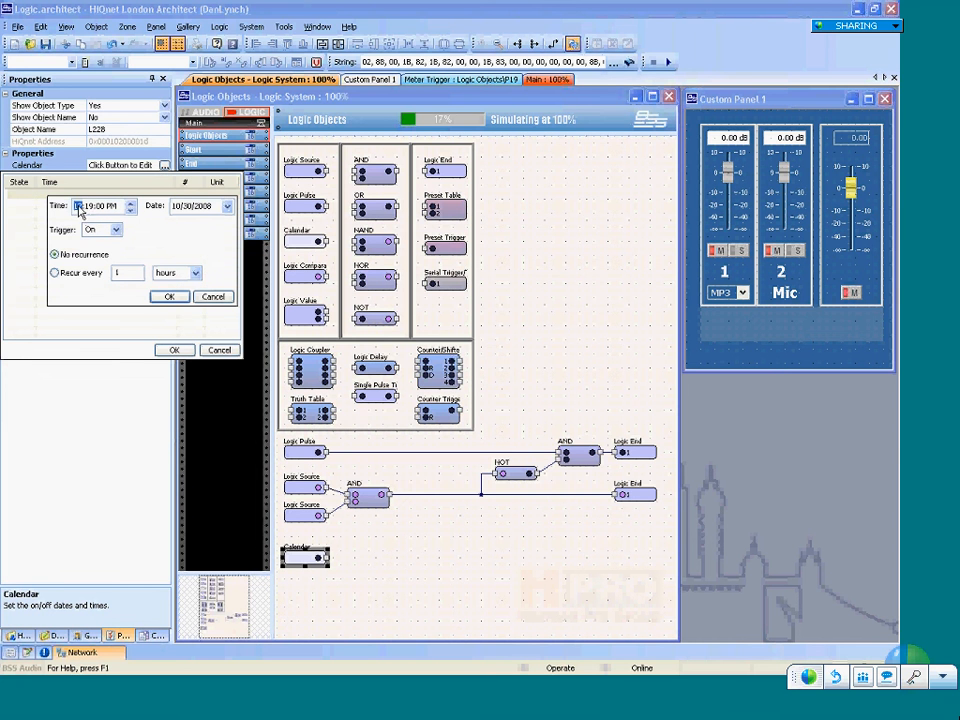
text(5:05)
Date the On event 10/1/2008, make it recur every 1 day, and add it to the schedule.
click(227, 206)
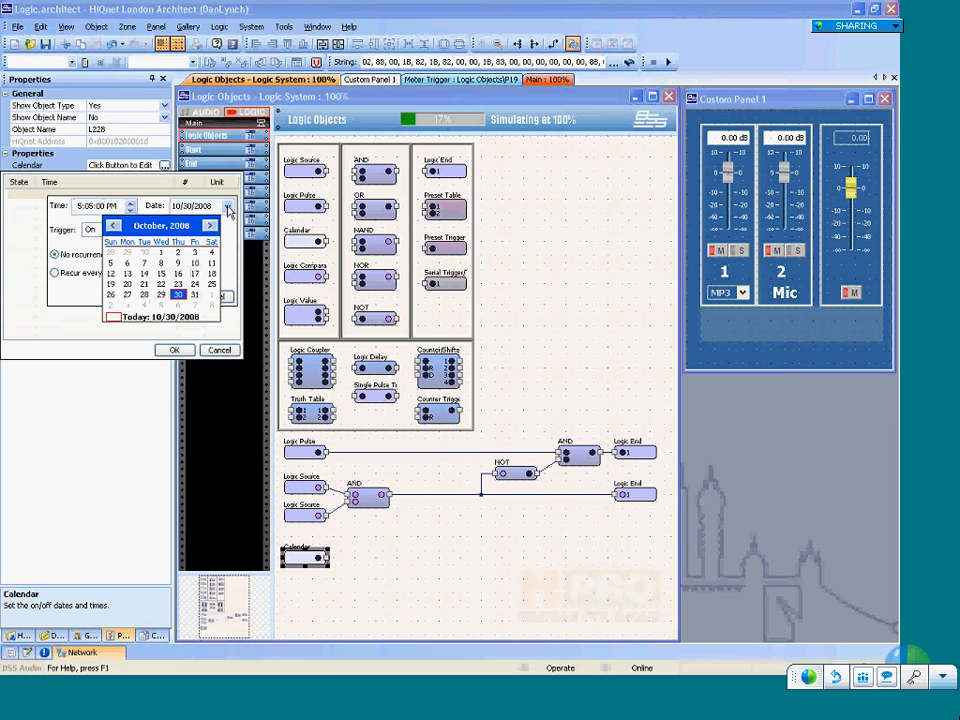
click(161, 253)
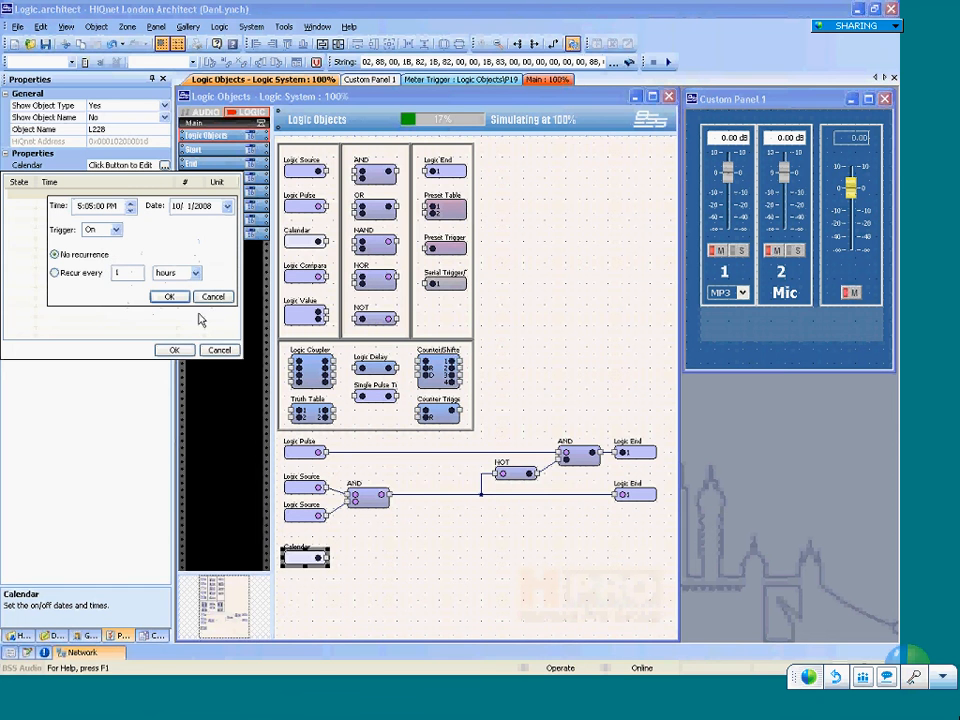
click(75, 272)
click(195, 273)
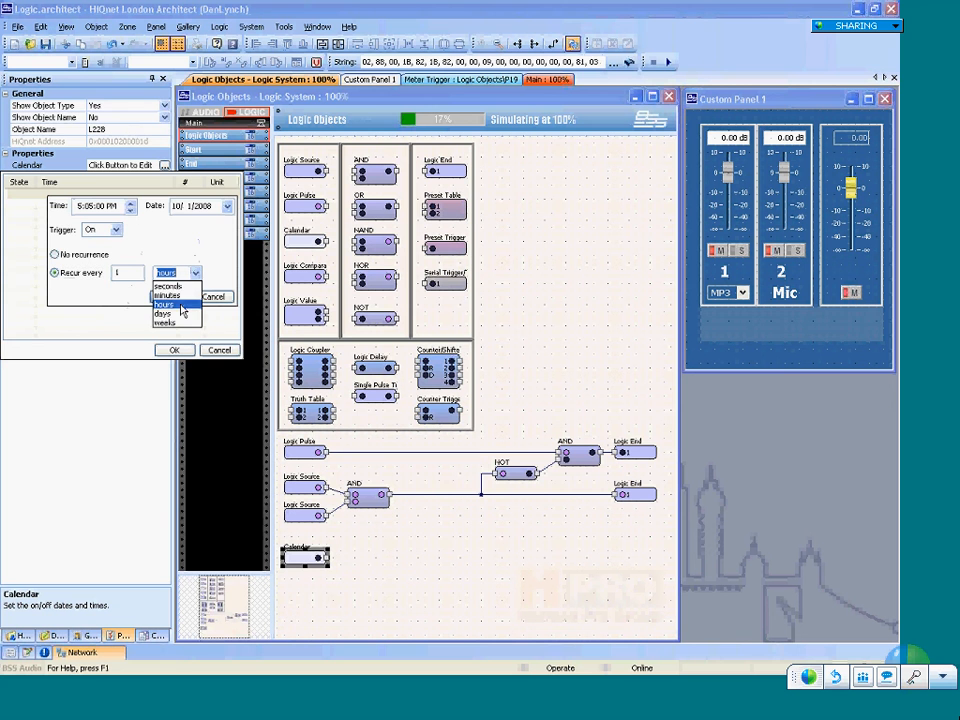
click(178, 312)
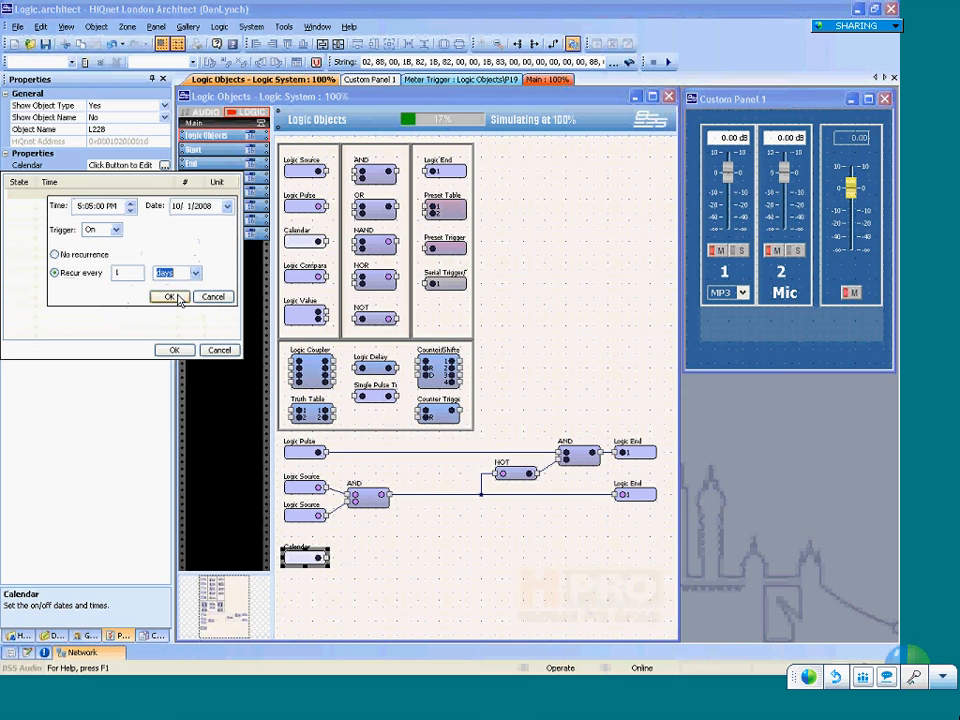
click(169, 296)
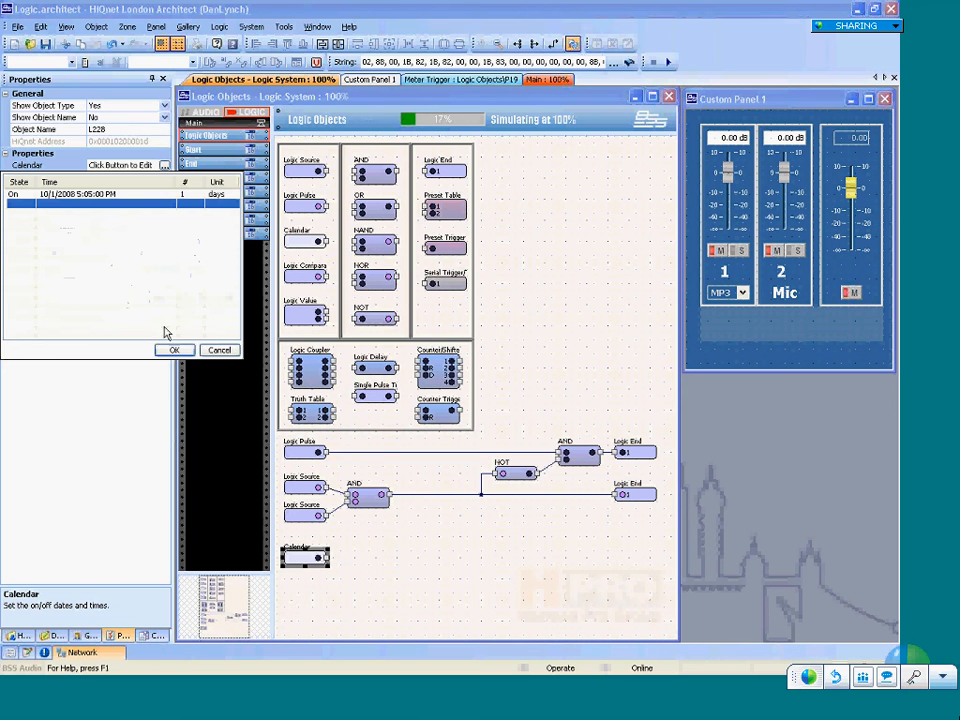
Start a second Calendar event below the On entry and set its time to 7:55:00 AM.
click(152, 218)
double_click(141, 203)
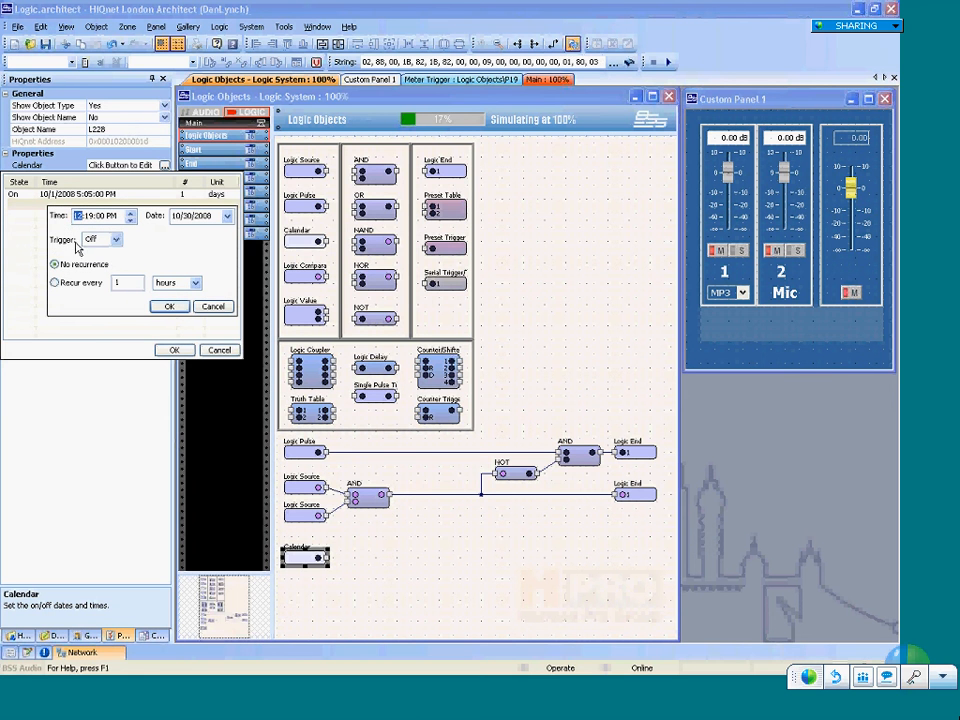
text(7:)
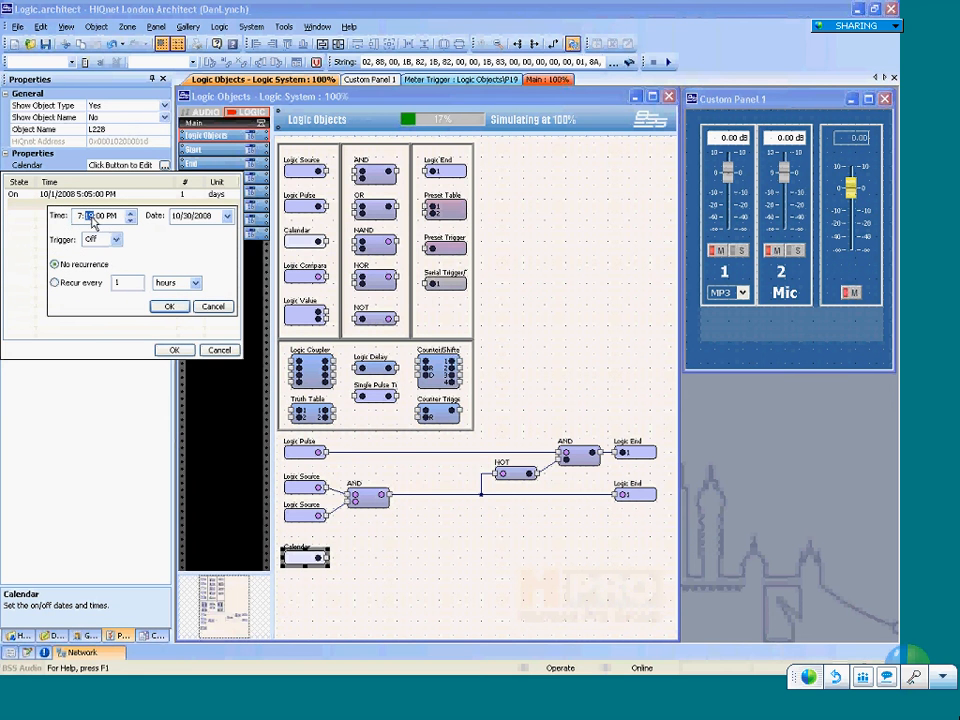
text(55)
click(111, 219)
text(a)
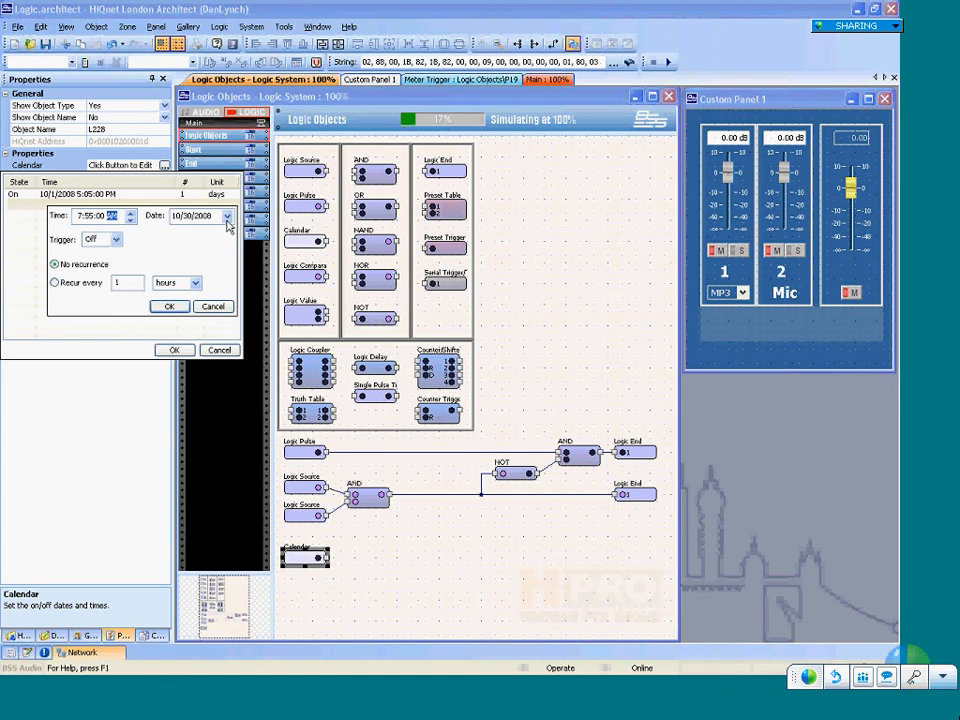
Date the second event 10/1/2008 with trigger Off, recurring every 1 day, and save the Calendar's schedule.
click(227, 218)
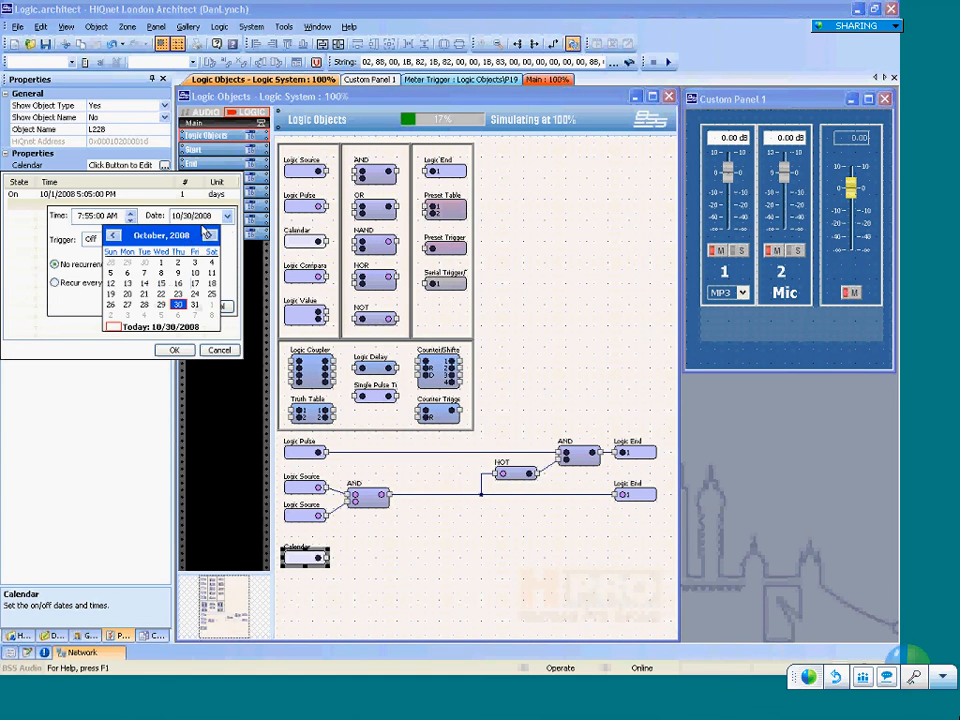
click(160, 262)
click(113, 240)
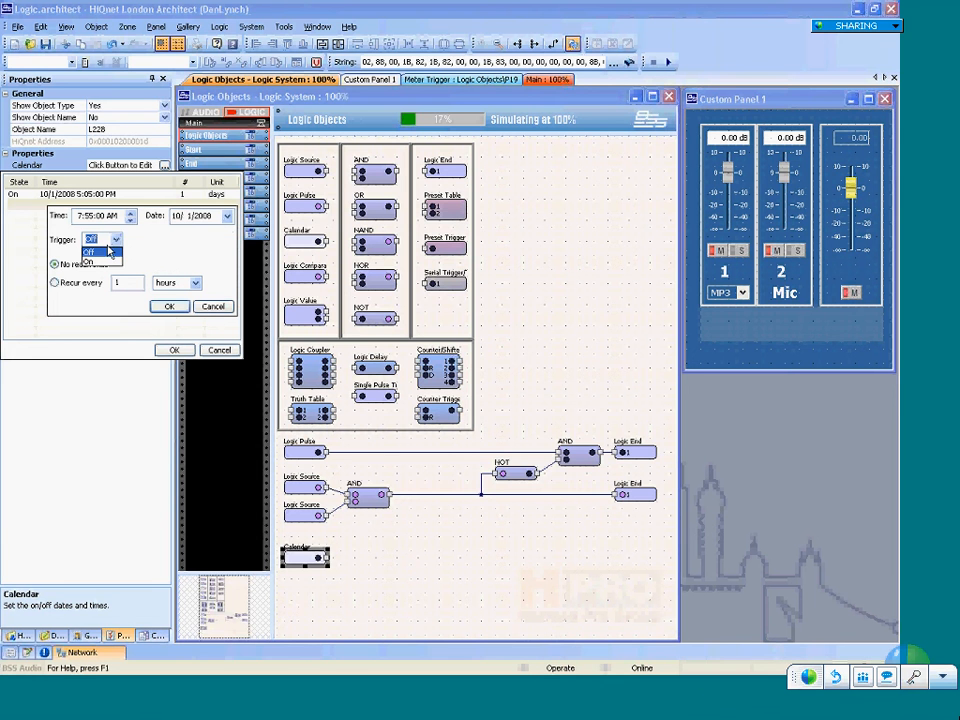
click(98, 253)
click(56, 282)
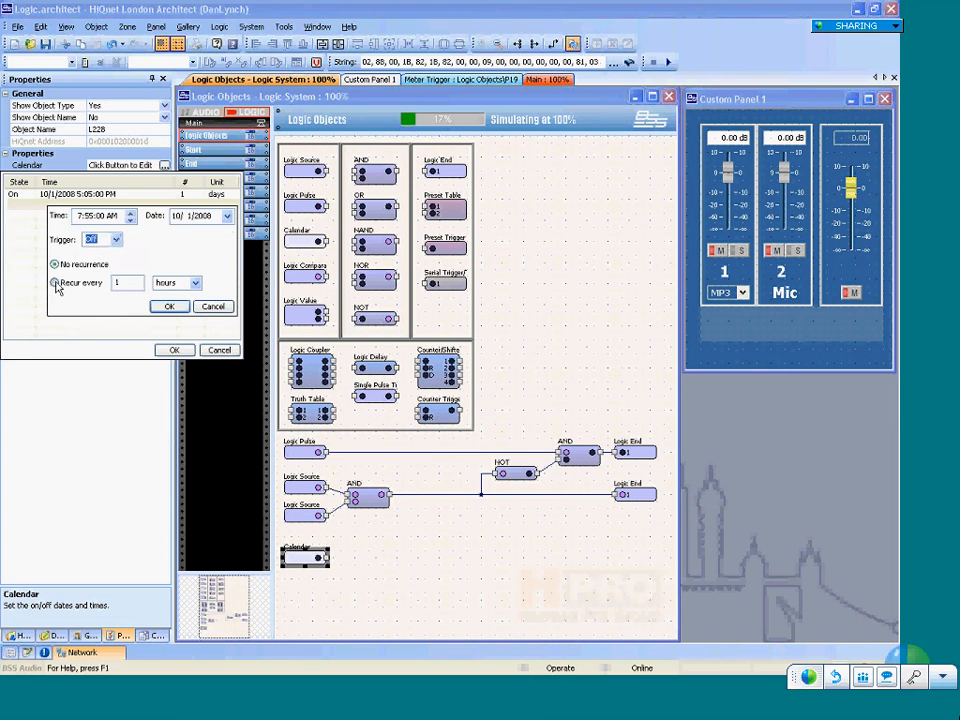
click(191, 282)
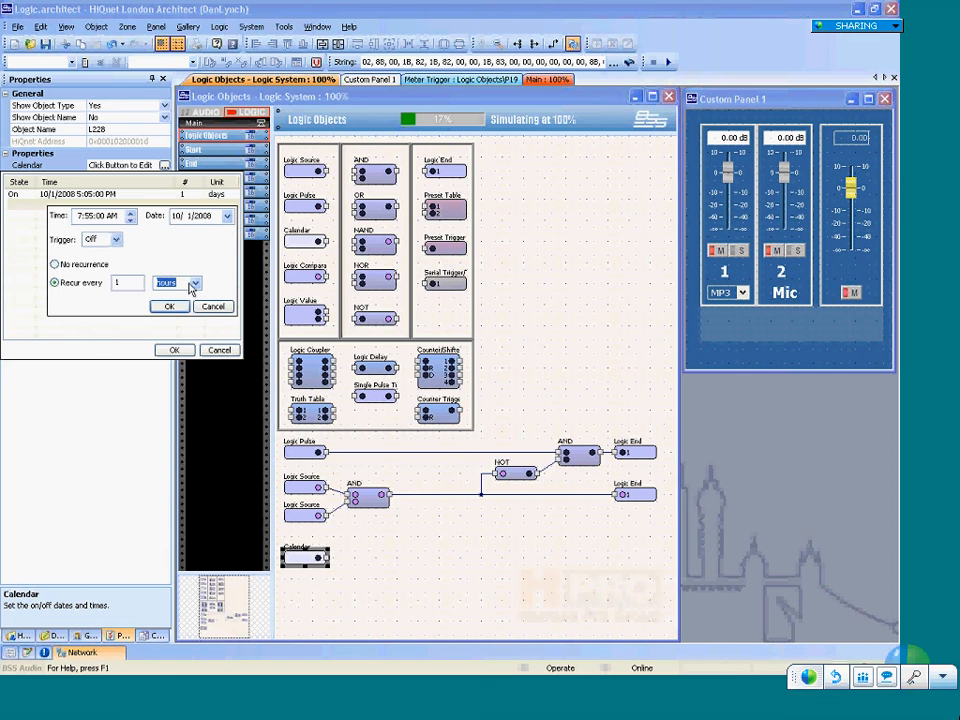
click(185, 324)
click(169, 307)
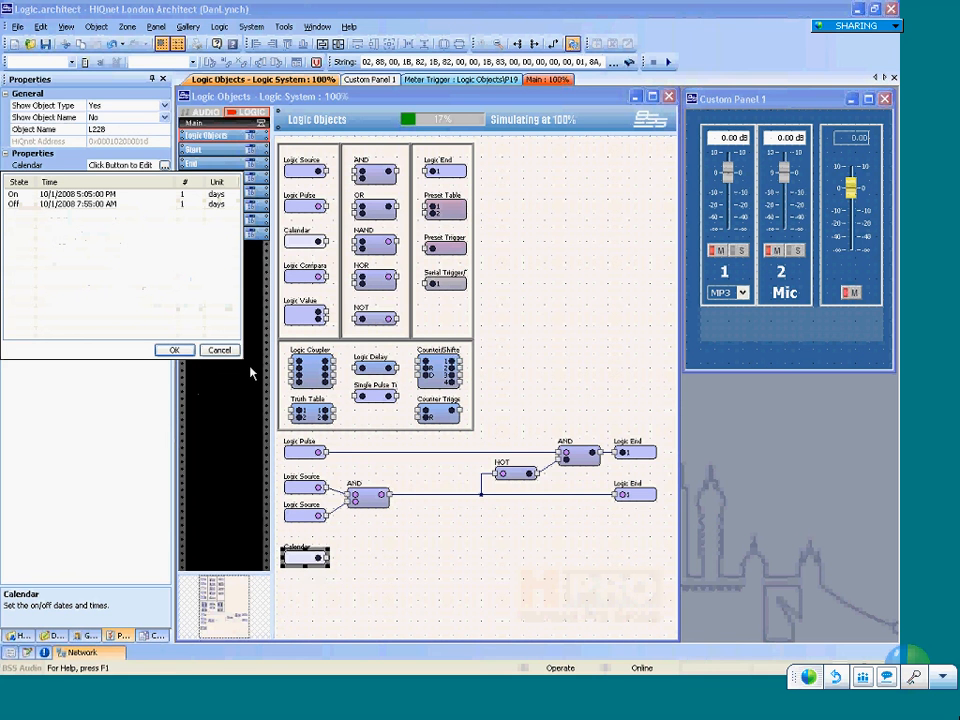
click(170, 350)
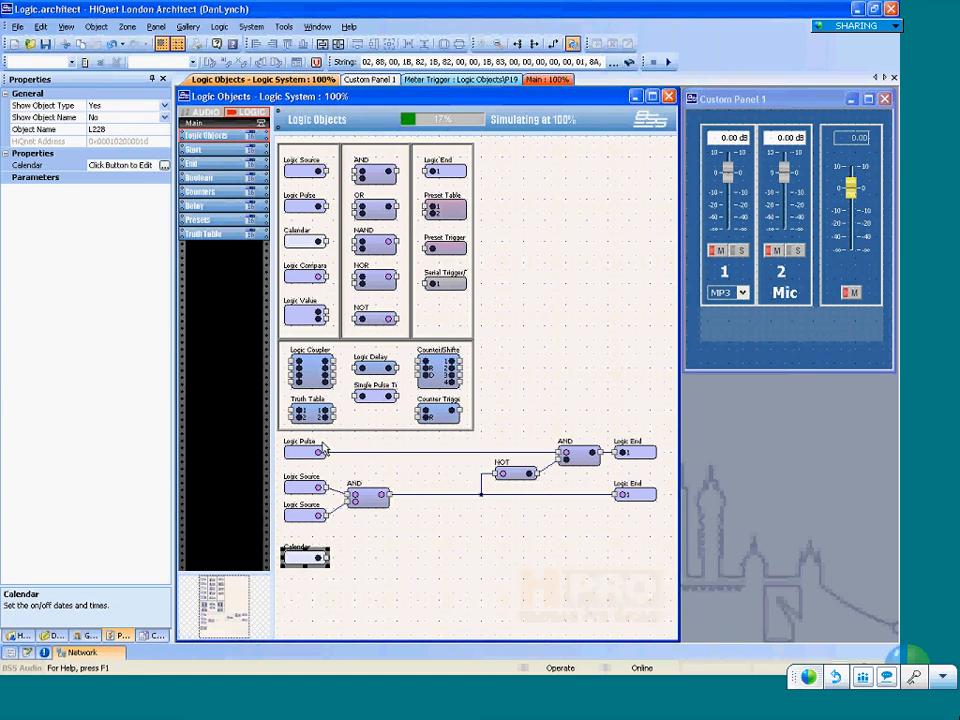
Detach the output wire from the AND gate beside the Logic Sources and place an OR gate copy at the wire's free end.
click(395, 497)
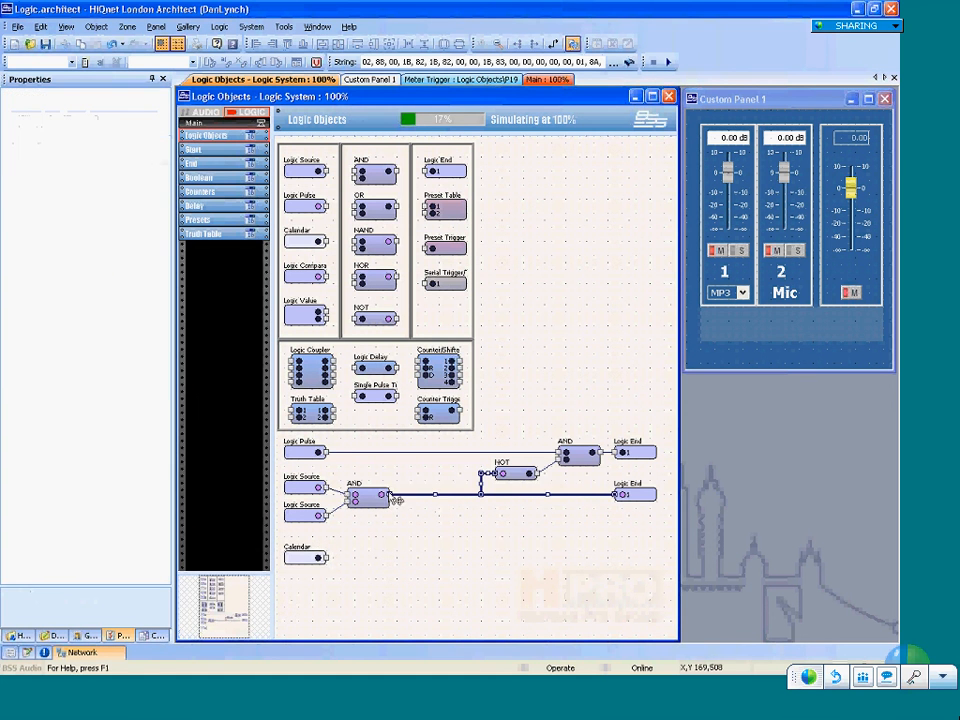
key(Delete)
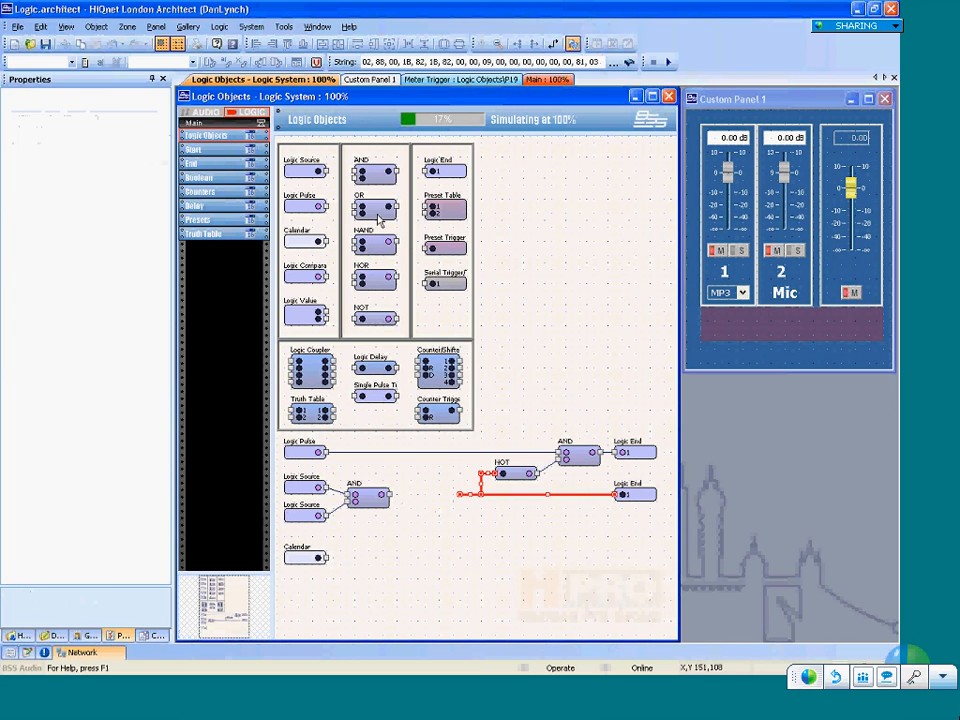
drag(380, 220, 438, 498)
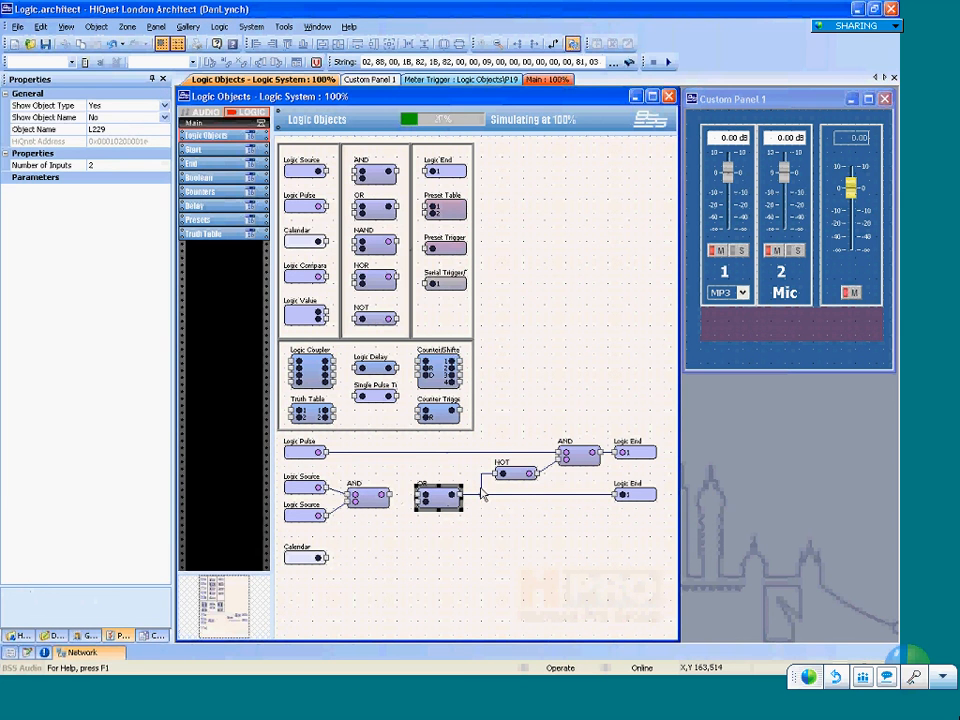
click(500, 494)
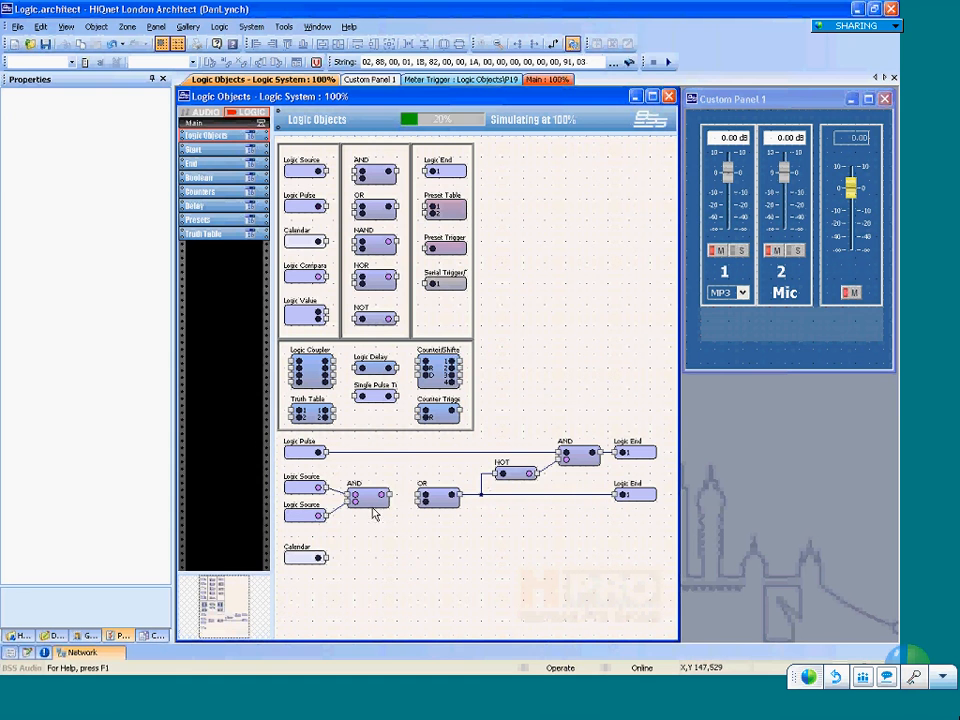
Wire the AND gate's output to the OR gate's first input and the Calendar to its second input.
click(309, 518)
click(363, 519)
drag(418, 505, 325, 557)
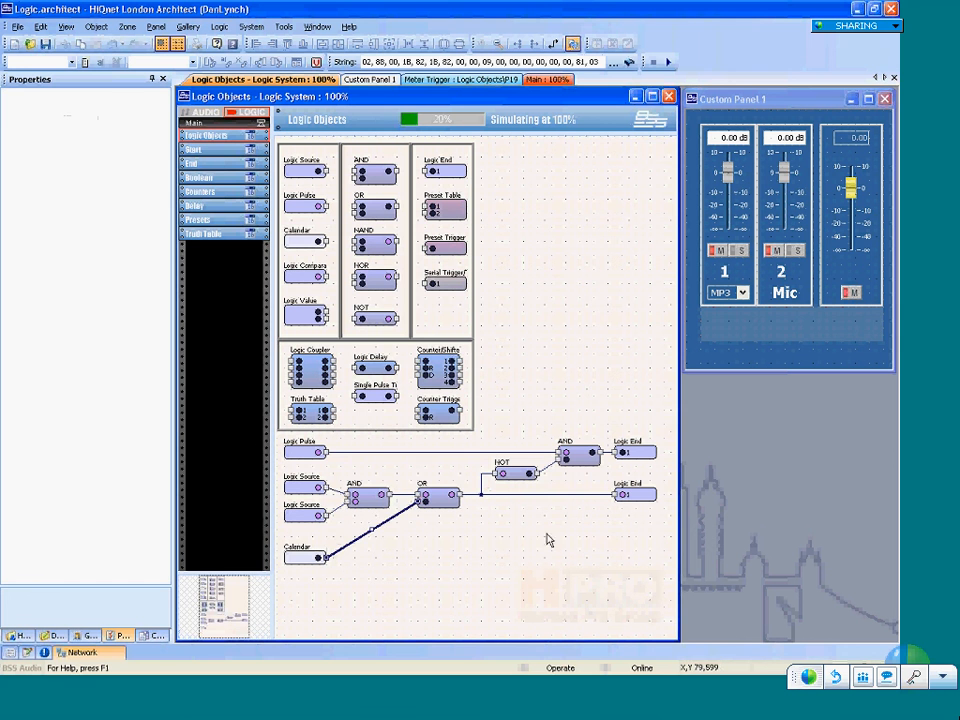
click(521, 542)
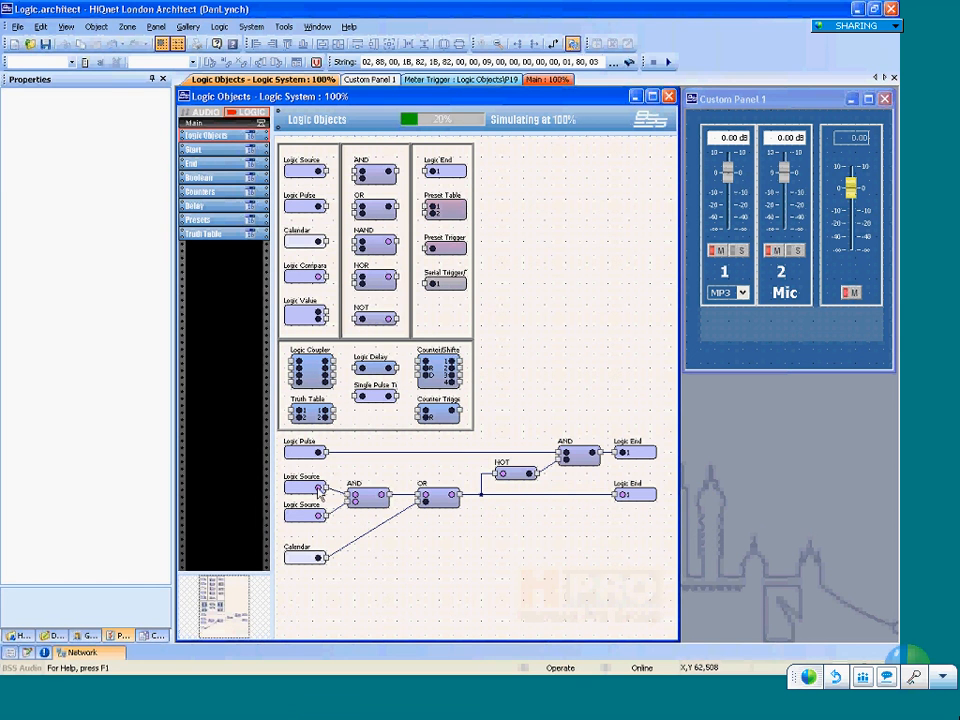
Shift the AND gate beside the Logic Sources slightly towards them.
click(318, 489)
drag(377, 499, 370, 500)
click(326, 516)
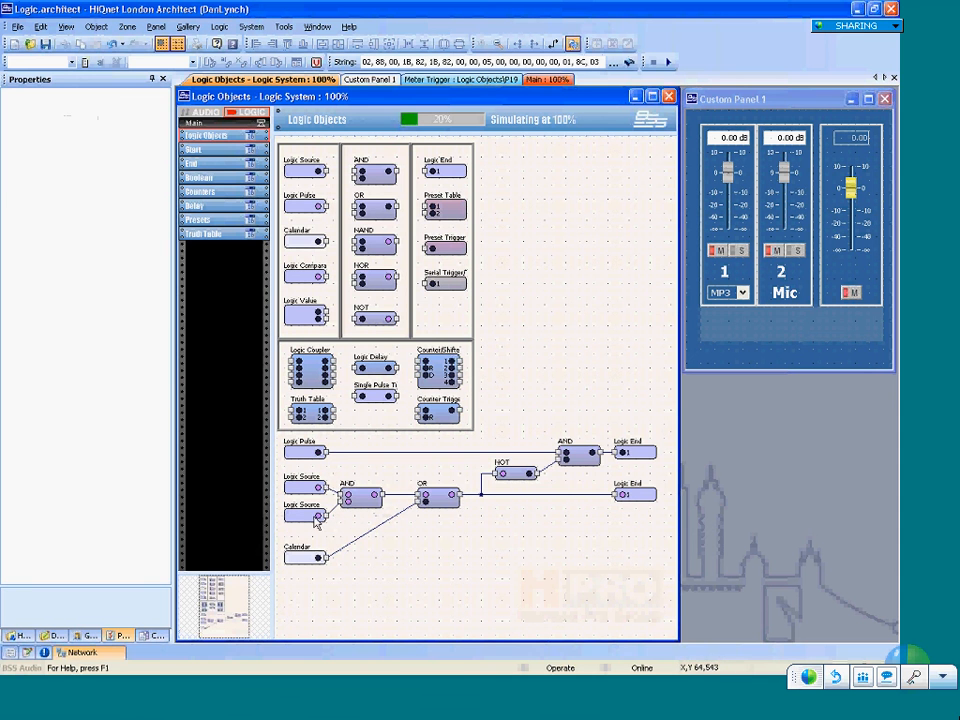
click(316, 516)
click(437, 496)
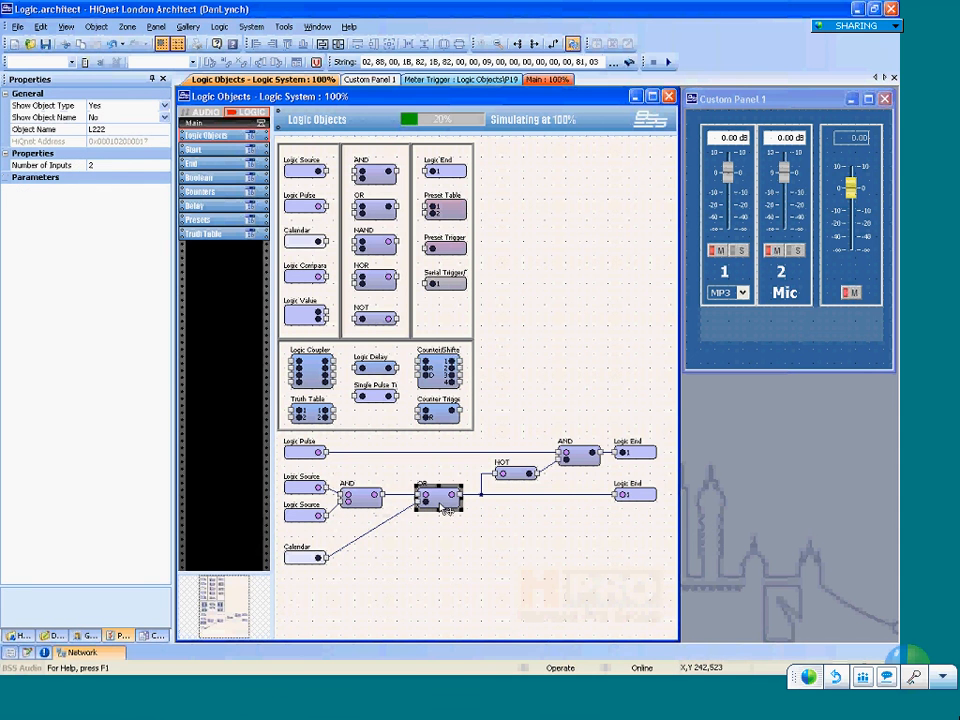
click(308, 559)
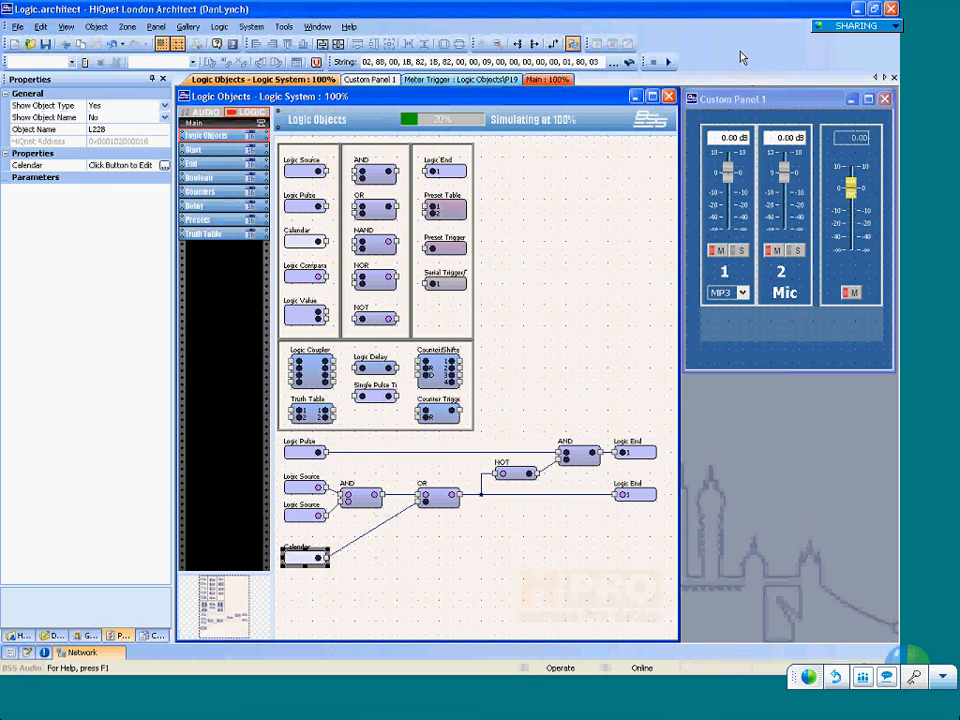
Switch off channel 1's mute on Custom Panel 1 to test the Calendar-driven circuit.
click(716, 251)
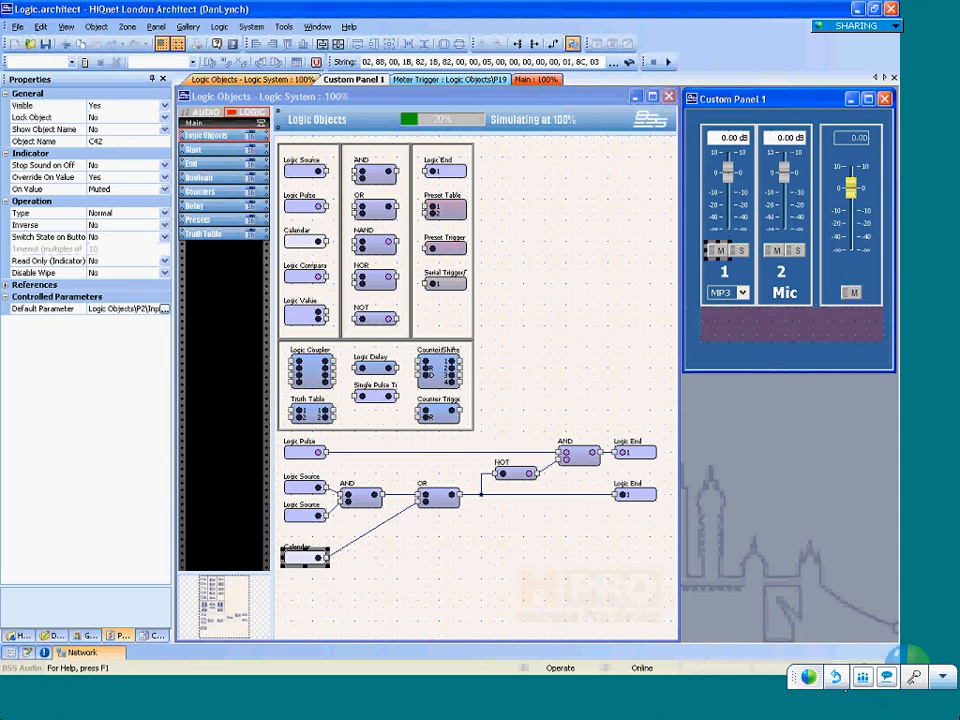
click(870, 706)
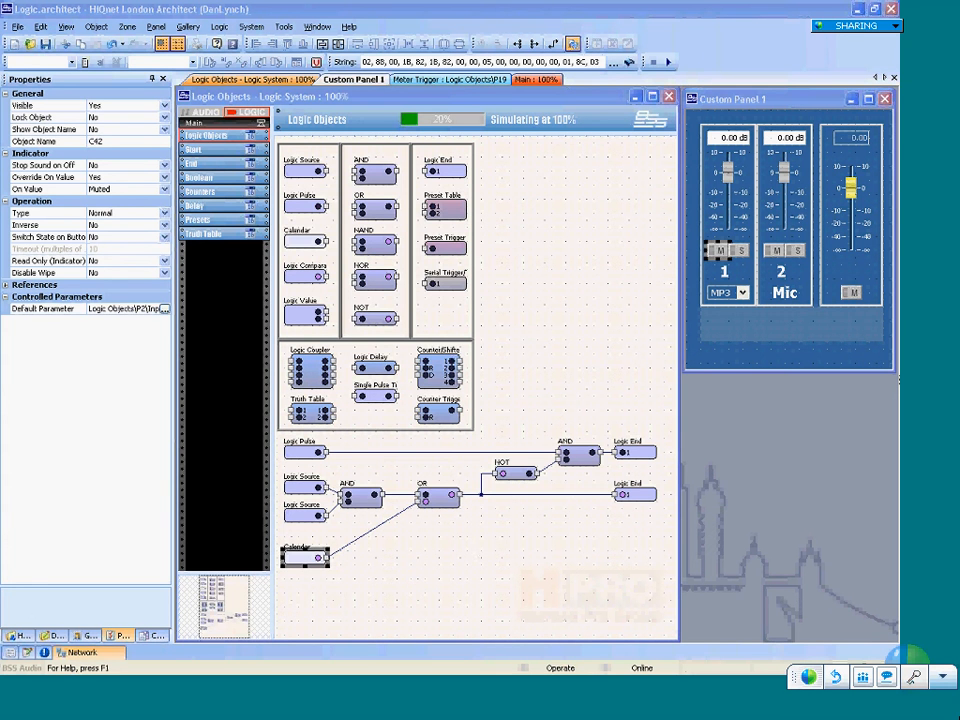
click(394, 573)
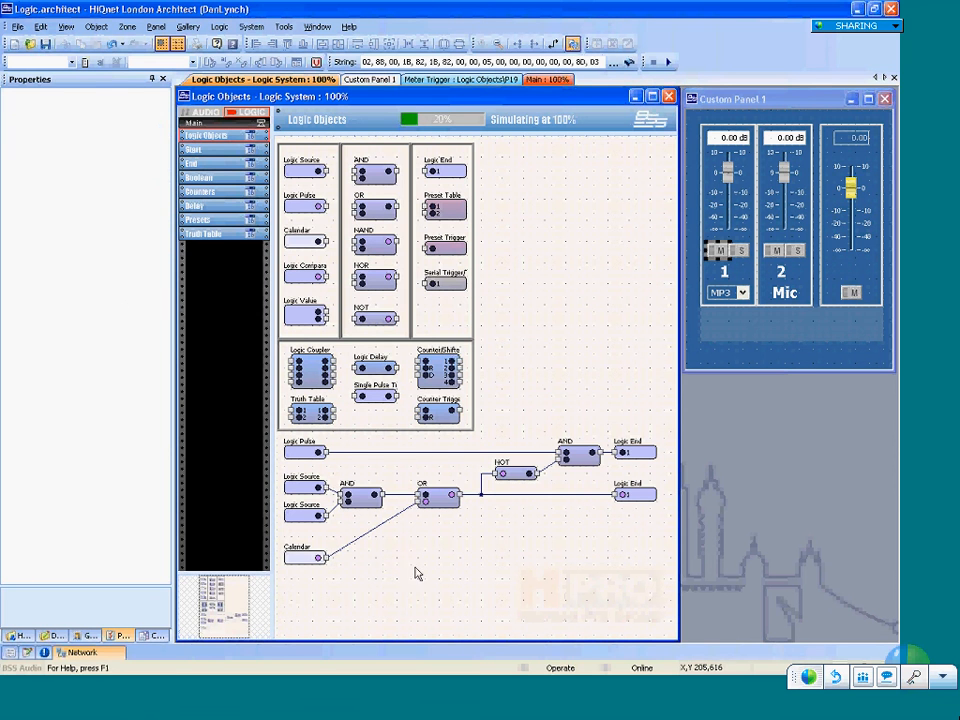
Start a new event in the circuit's Calendar object with an On trigger at 7:55:01 AM.
click(319, 558)
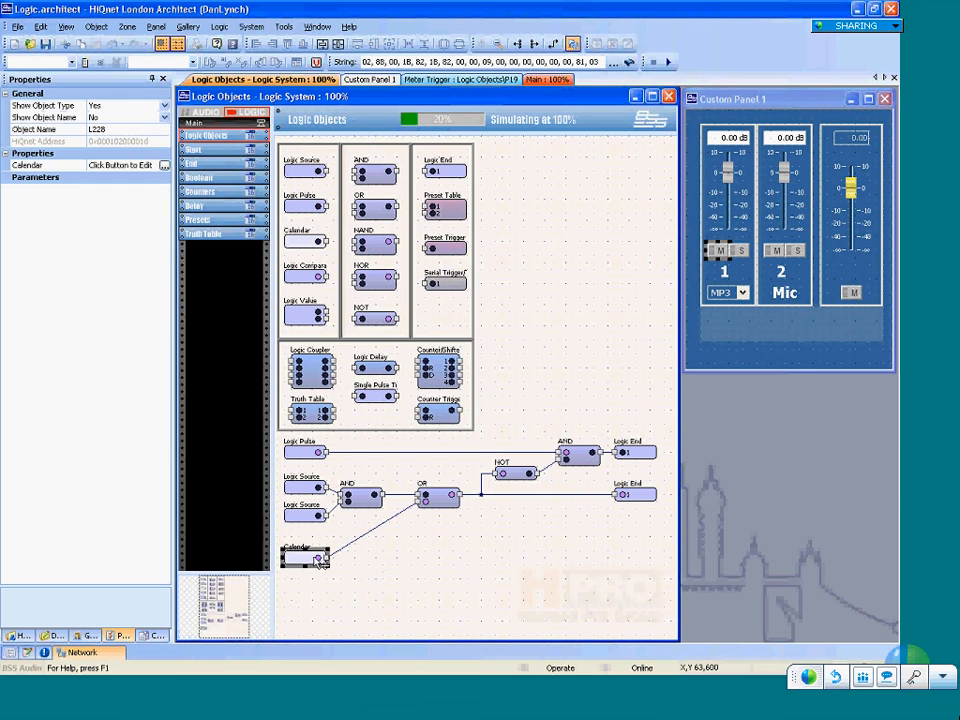
click(164, 165)
click(62, 213)
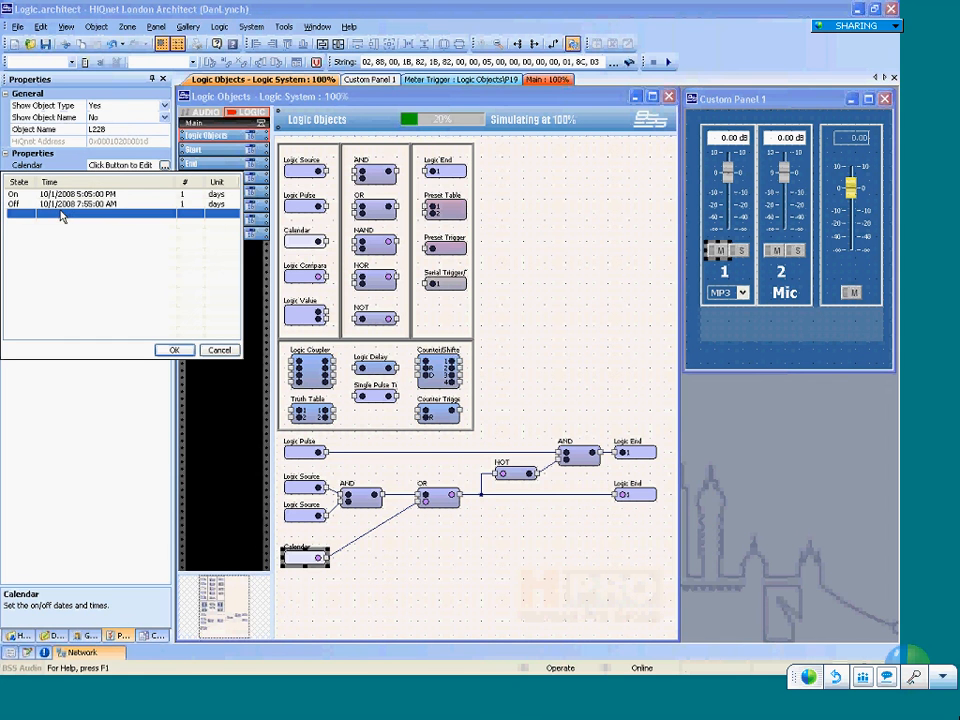
double_click(62, 214)
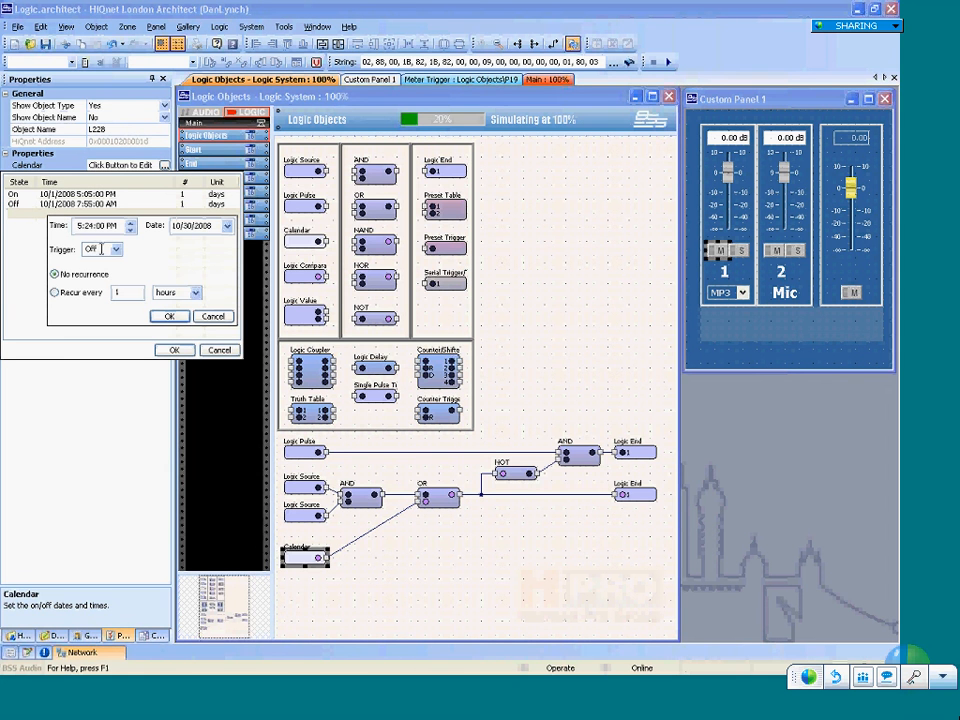
click(101, 249)
click(103, 268)
click(80, 226)
click(89, 227)
text(55)
click(100, 226)
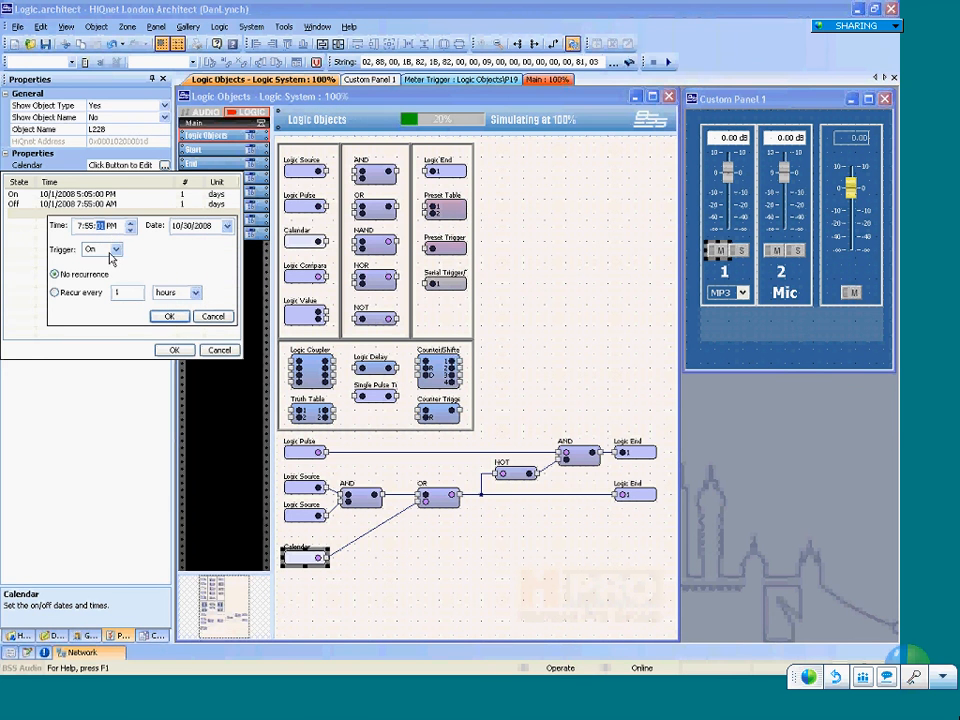
text(01)
Date the new Calendar event 10/4/2008, make it recur every 7 days, and add it to the list.
click(227, 226)
click(211, 273)
click(62, 292)
text(7)
click(197, 293)
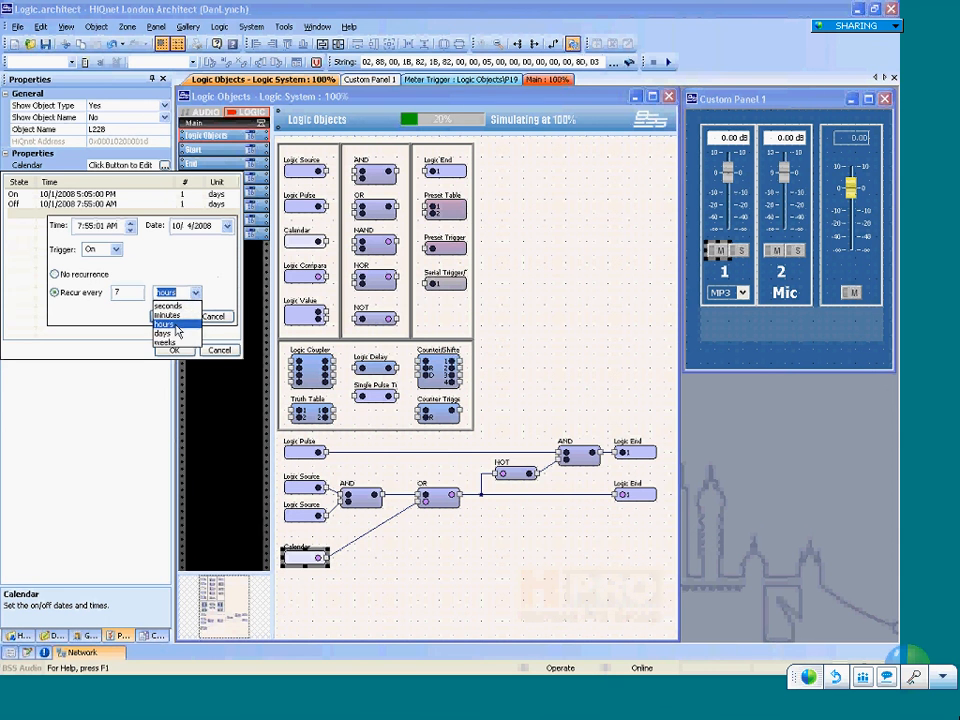
click(170, 331)
click(170, 318)
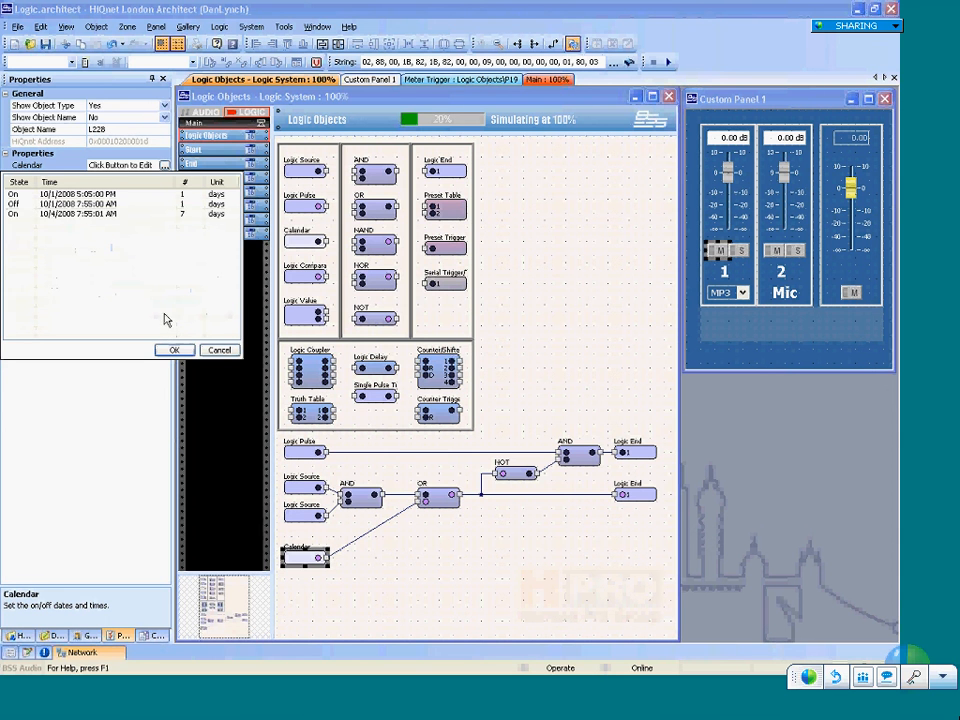
Start another Calendar event with an On trigger at 7:55:01 AM on 10/5/2008.
double_click(81, 225)
click(85, 237)
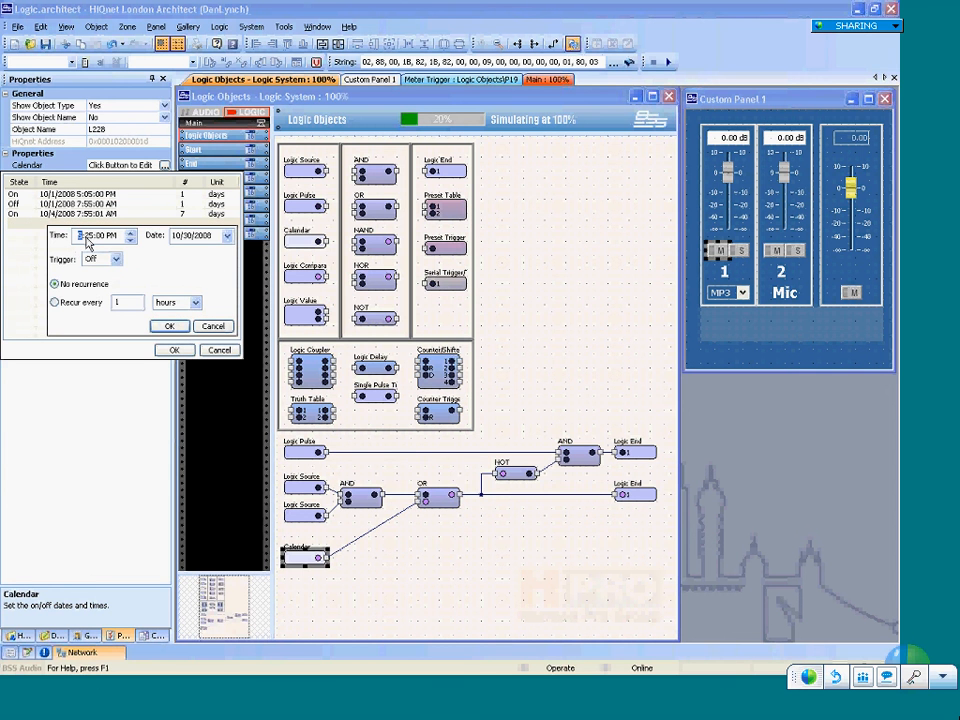
text(7:55)
click(112, 237)
text(a)
click(227, 235)
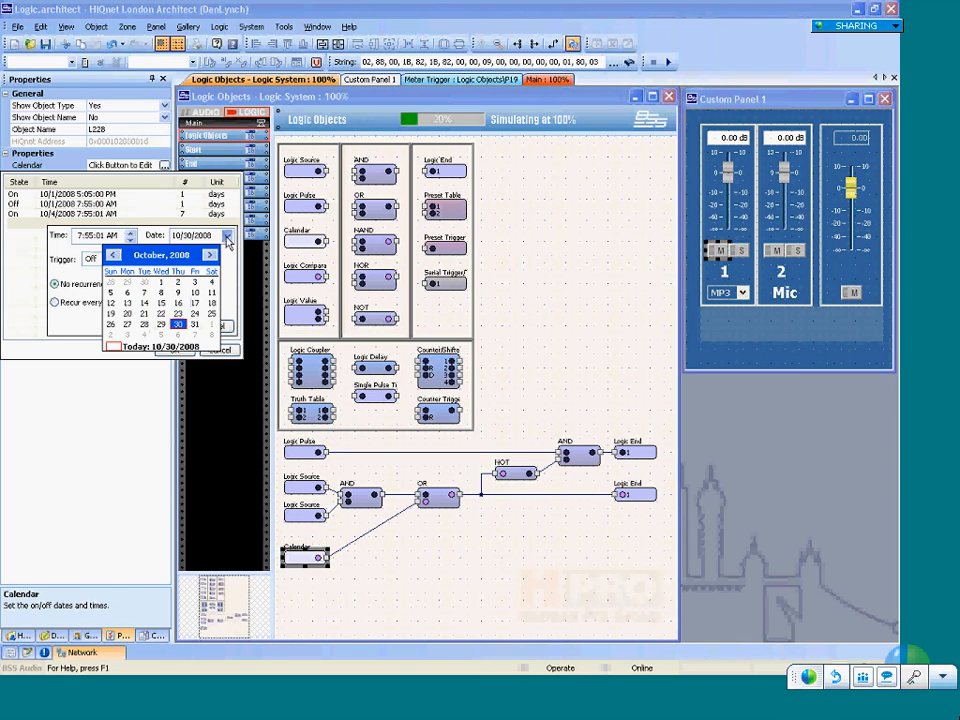
click(111, 292)
click(106, 262)
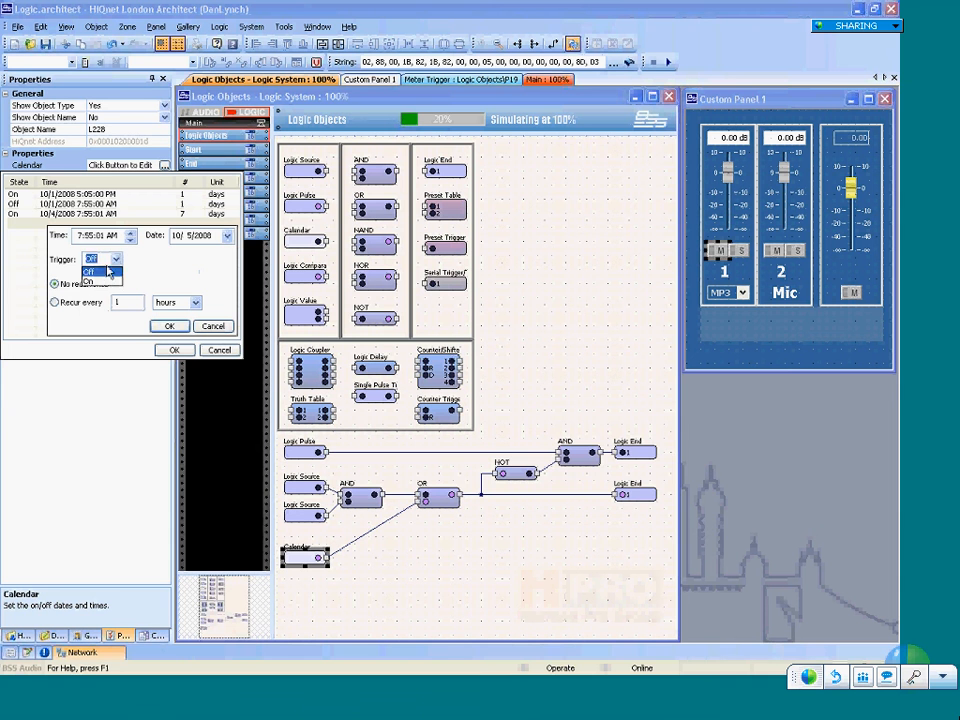
click(92, 280)
Make the 10/5/2008 event recur every 7 days and apply the Calendar's schedule.
click(88, 305)
key(Tab)
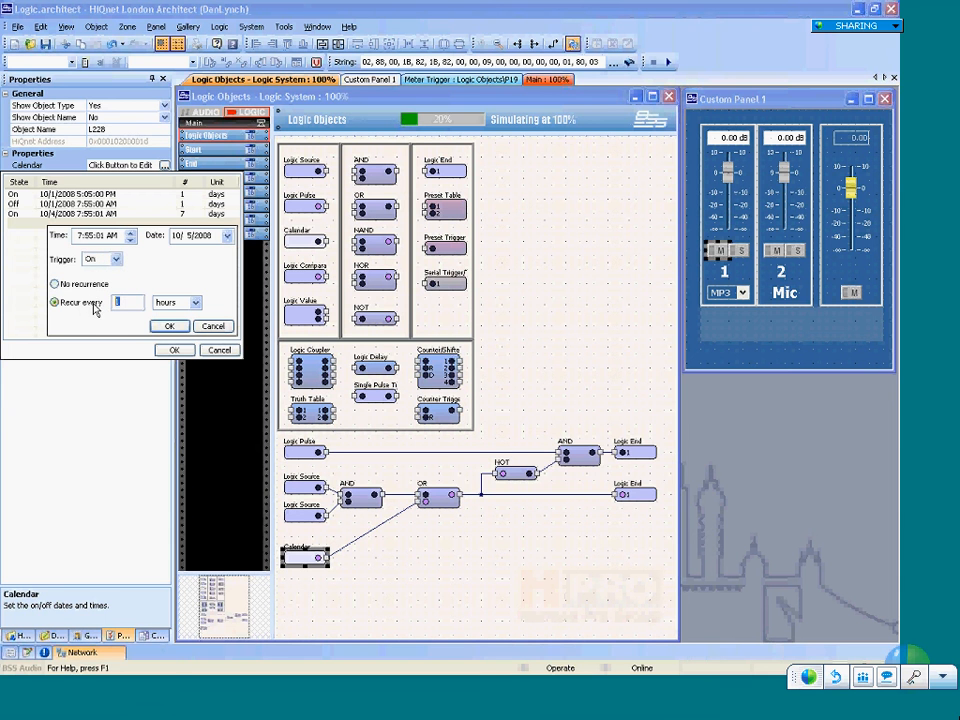
text(7)
click(196, 302)
click(163, 343)
click(180, 326)
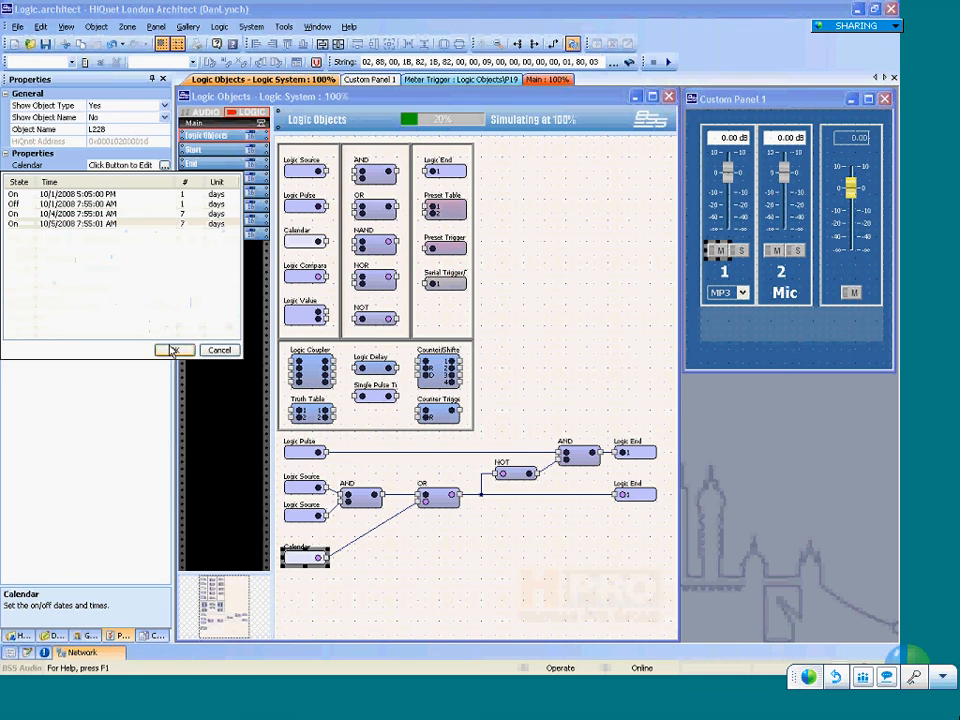
click(166, 349)
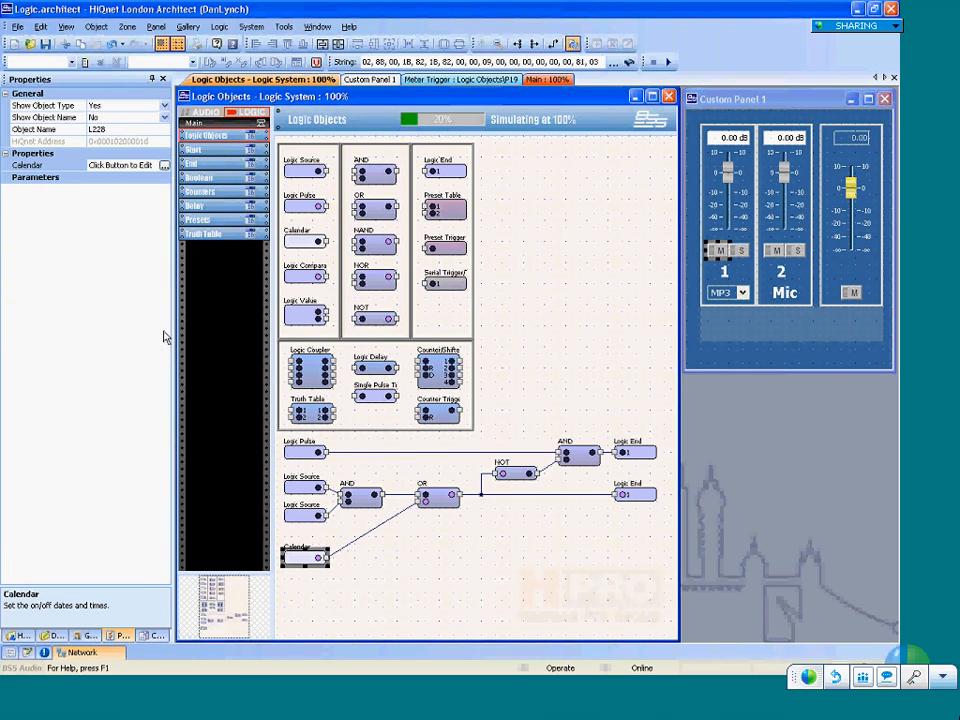
Review the Calendar's list of scheduled on and off events without editing it.
click(164, 167)
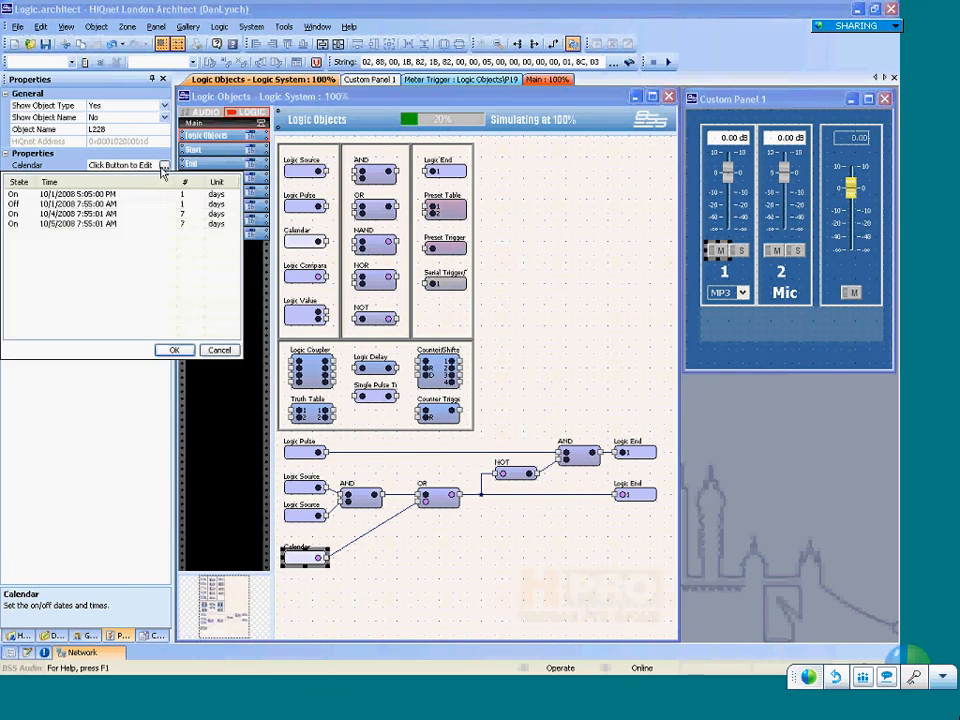
click(18, 205)
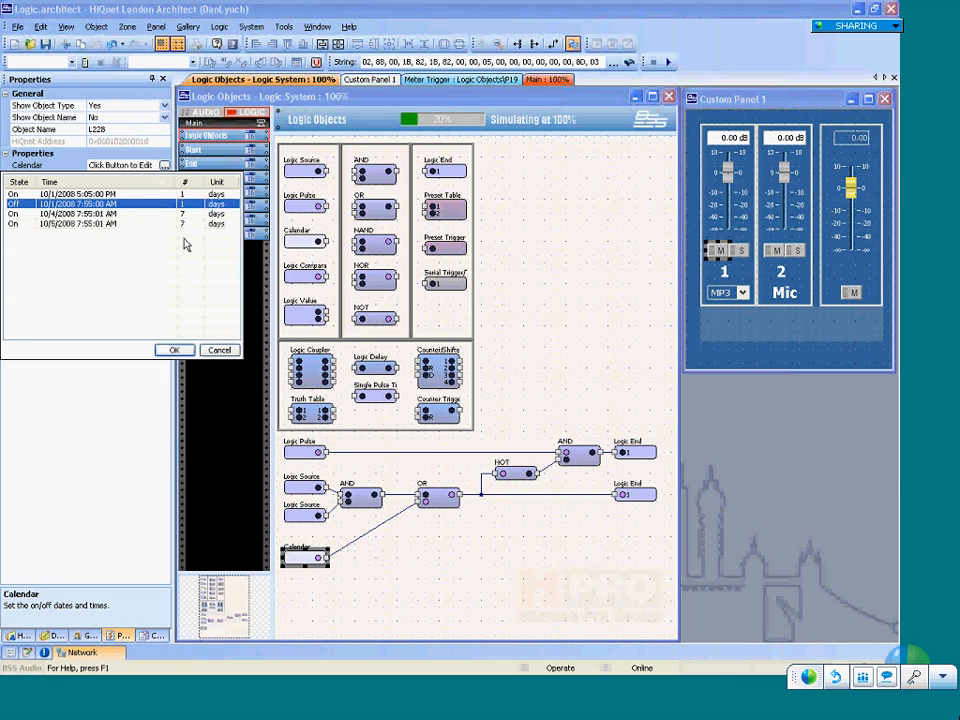
click(218, 354)
click(476, 570)
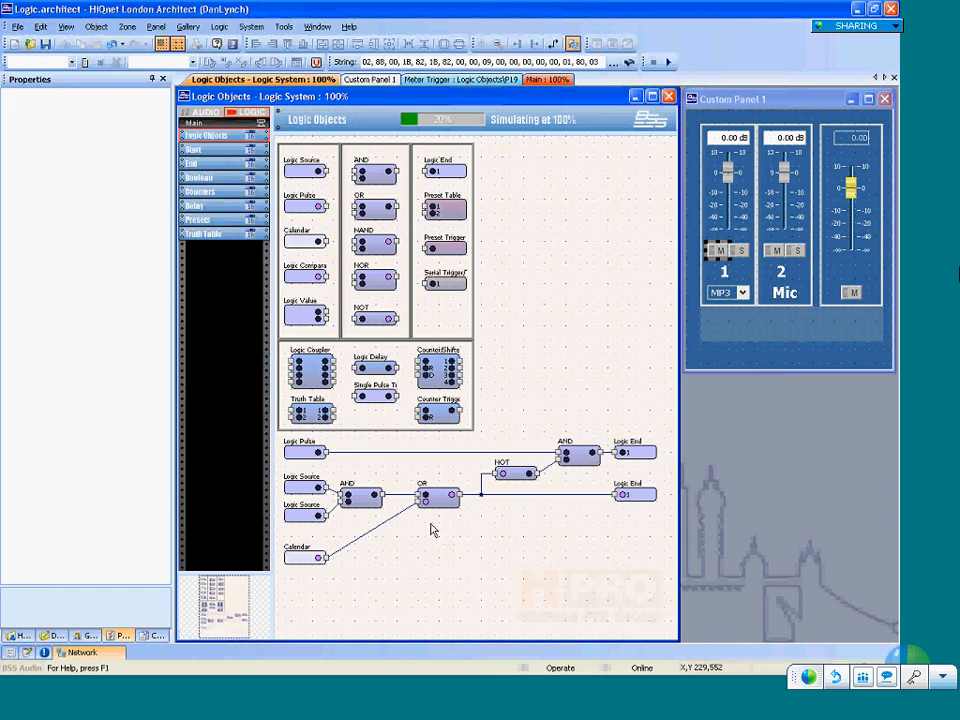
Detach the OR gate's second input wire from the Calendar and place an AND gate copy at its free end.
click(366, 535)
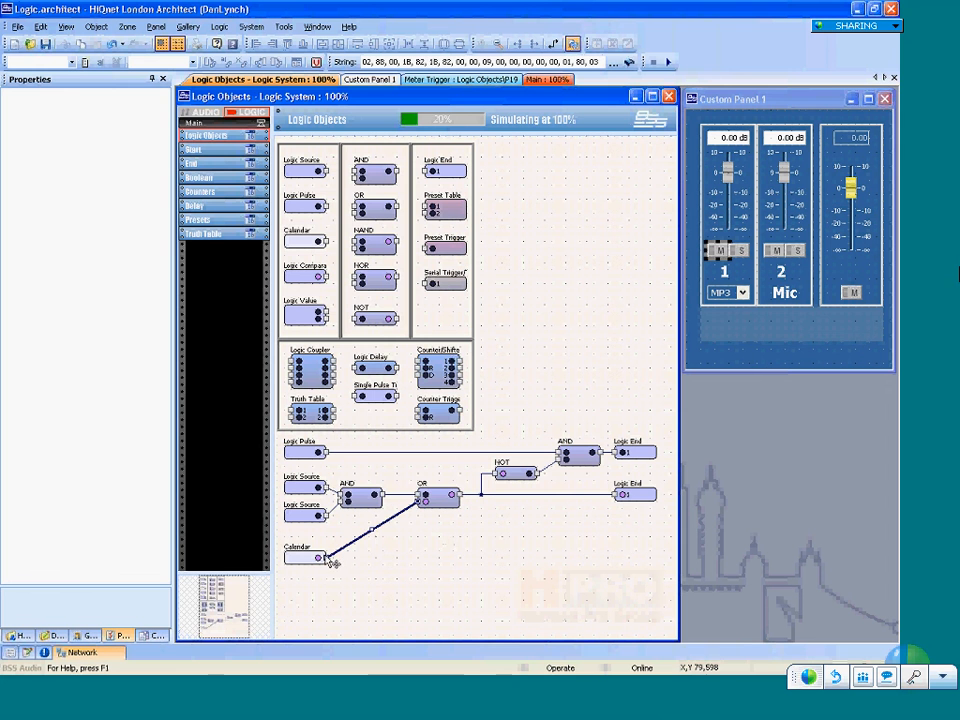
drag(326, 557, 400, 563)
drag(358, 506, 359, 566)
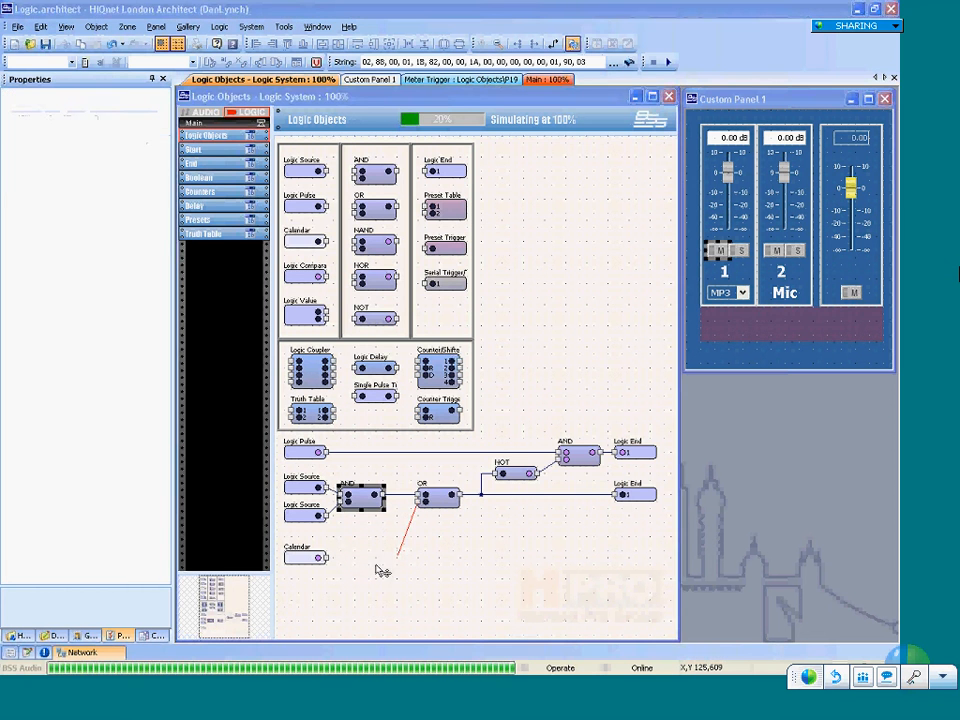
drag(363, 565, 376, 562)
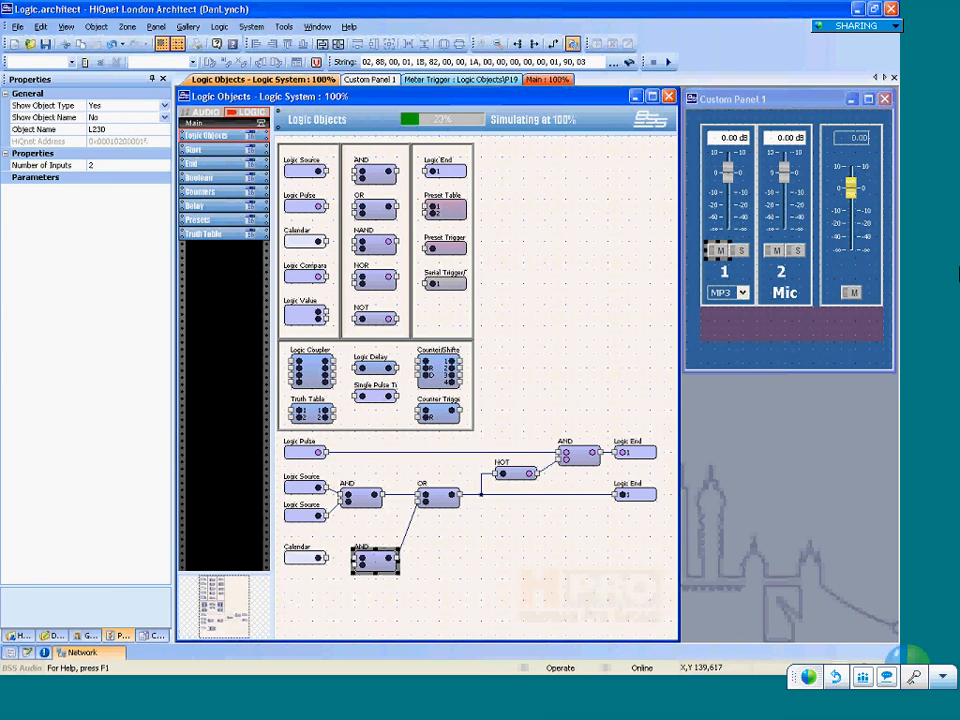
Wire the Calendar to the new AND gate's first input and shift that gate slightly towards the Calendar.
click(340, 580)
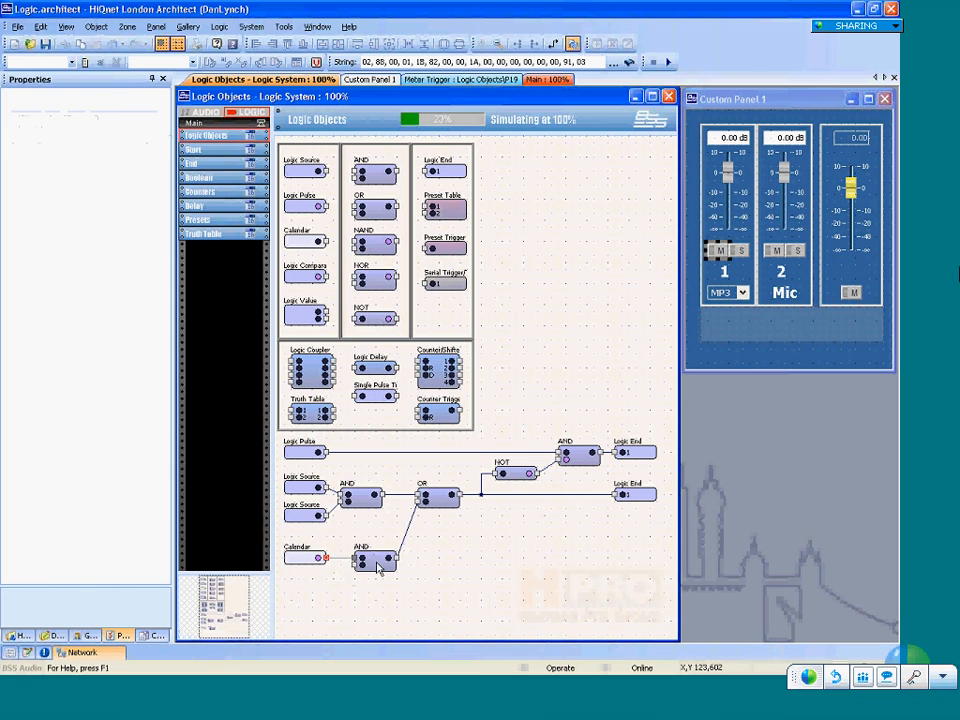
click(383, 566)
drag(383, 566, 376, 567)
click(376, 581)
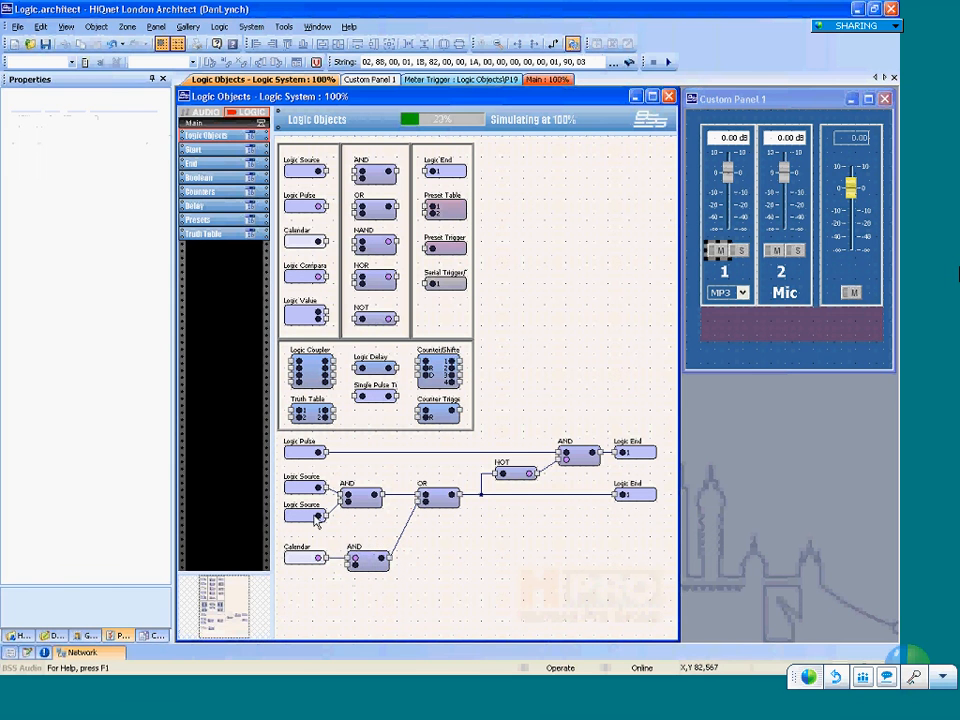
Place a Logic Source copy below the Calendar and wire it to the new AND gate's second input.
drag(295, 168, 318, 603)
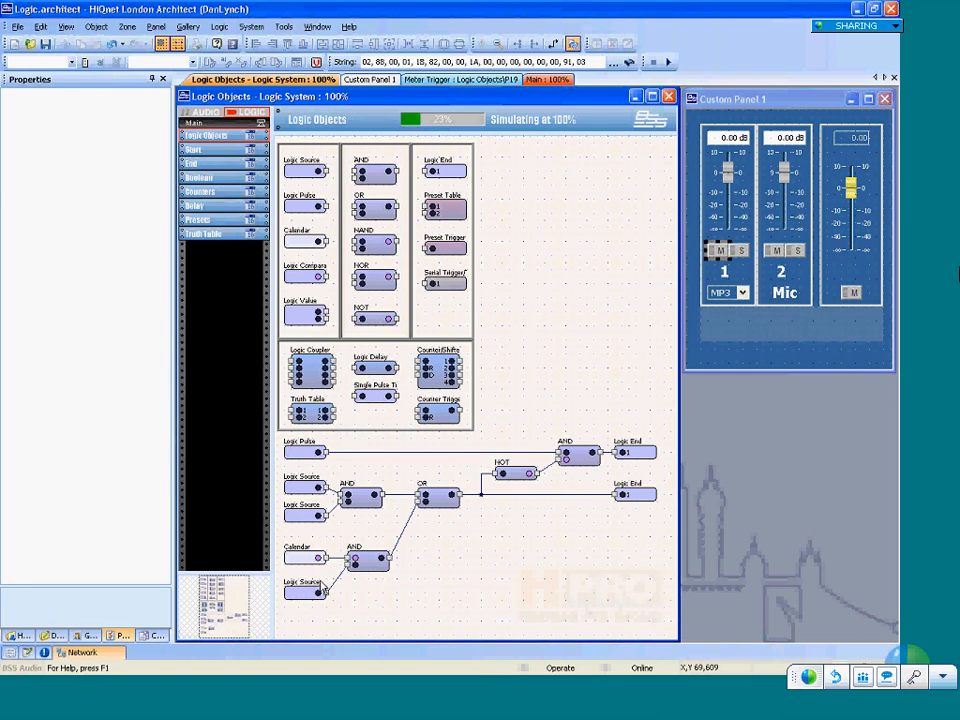
click(305, 595)
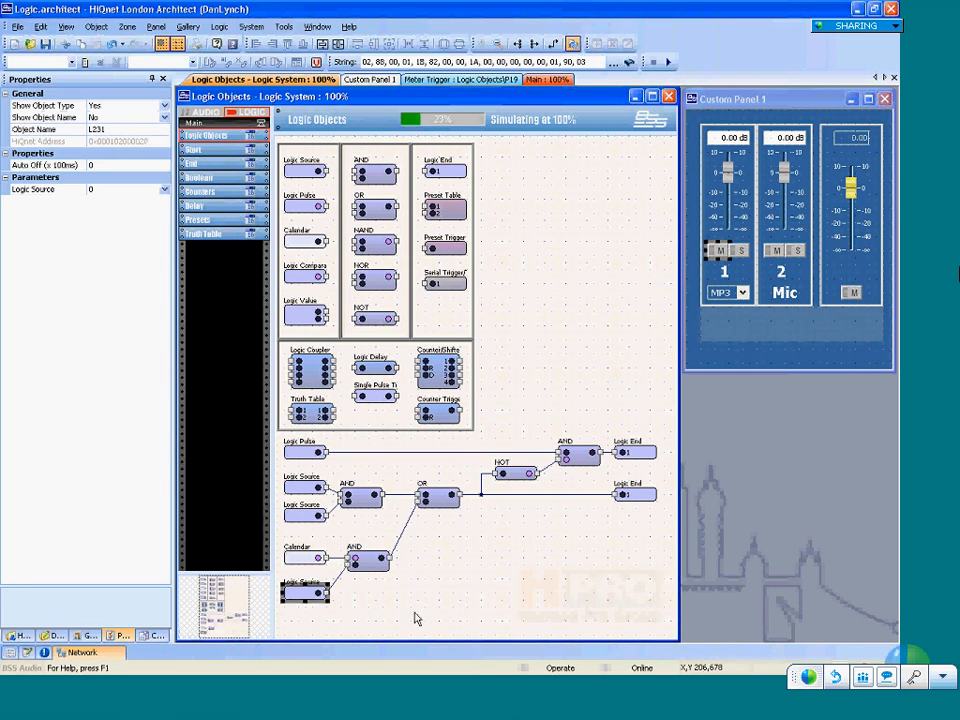
click(384, 610)
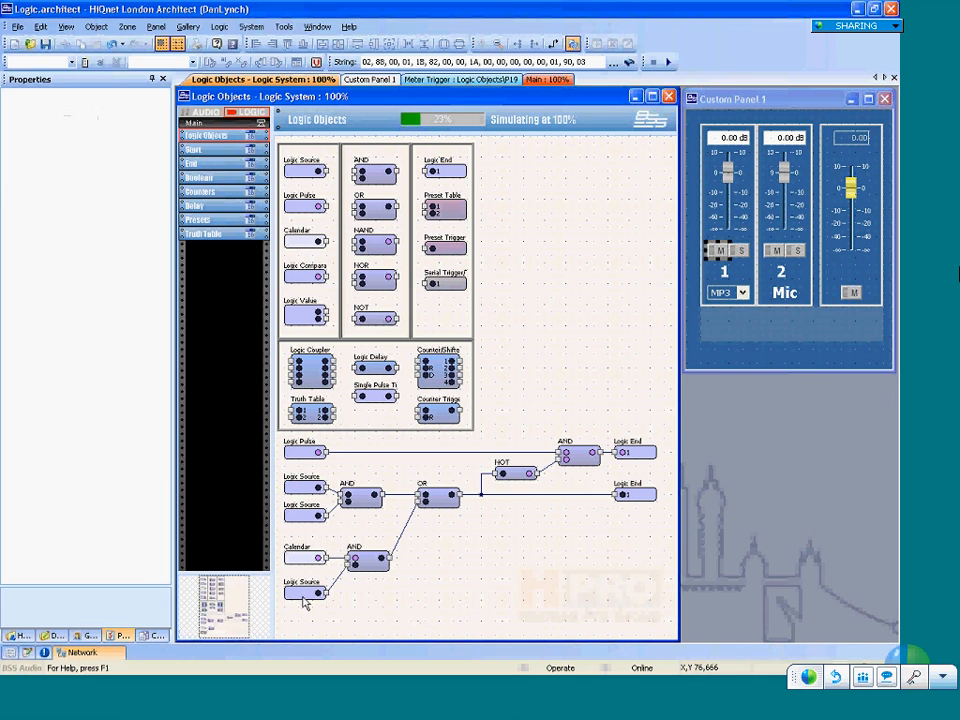
Expand the Design tree through BLU-16s, Logic Objects, Default config and Logic to list the logic Control Ports.
click(50, 635)
click(18, 95)
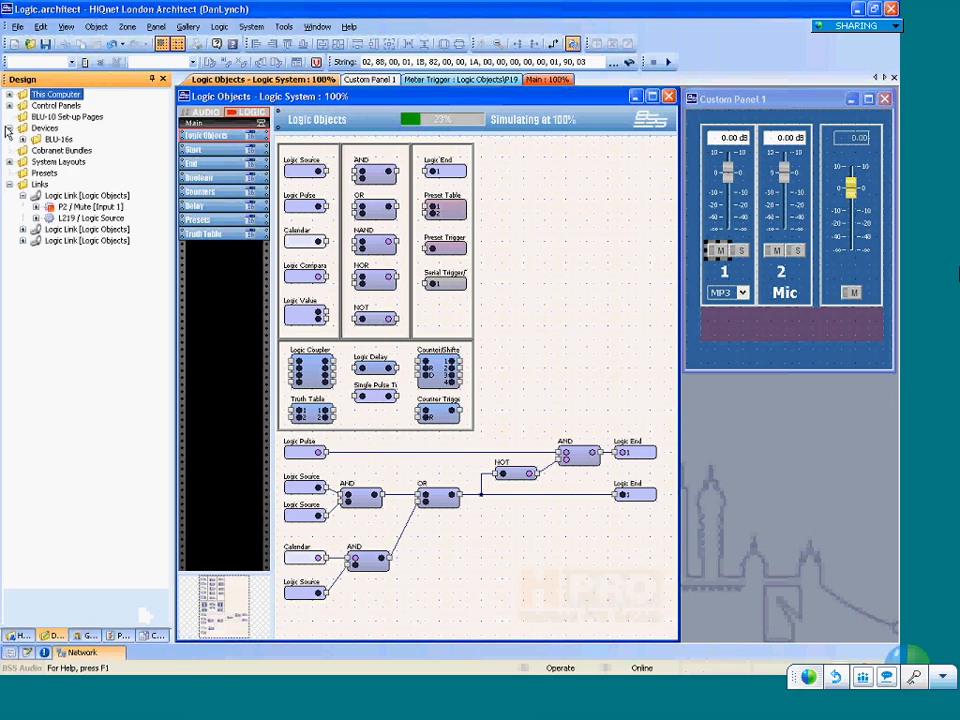
click(21, 139)
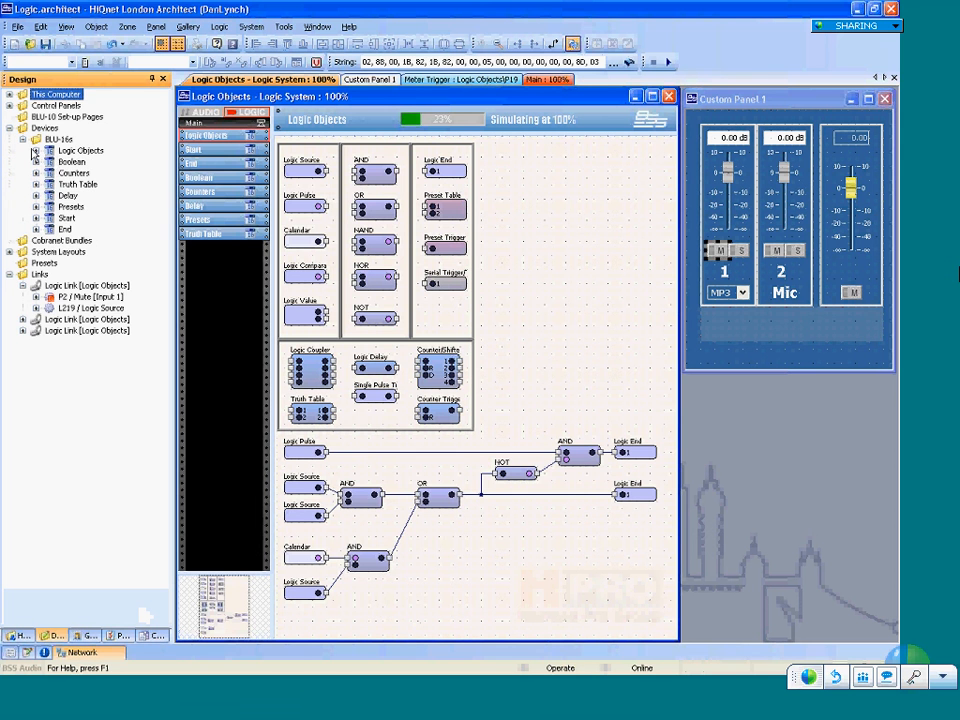
click(36, 150)
click(50, 173)
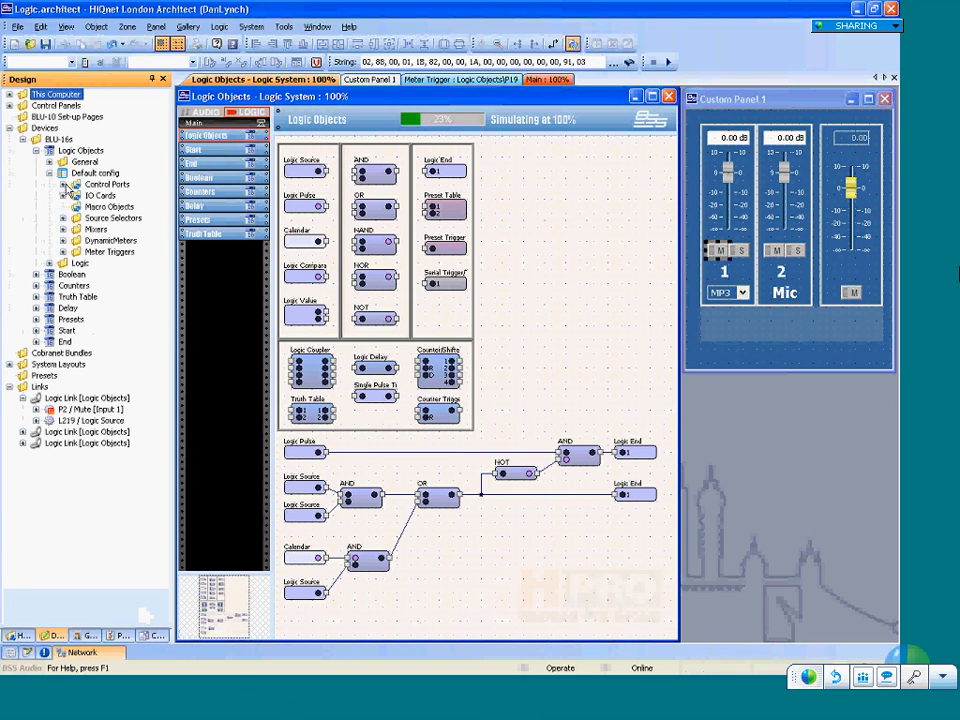
click(49, 263)
click(63, 274)
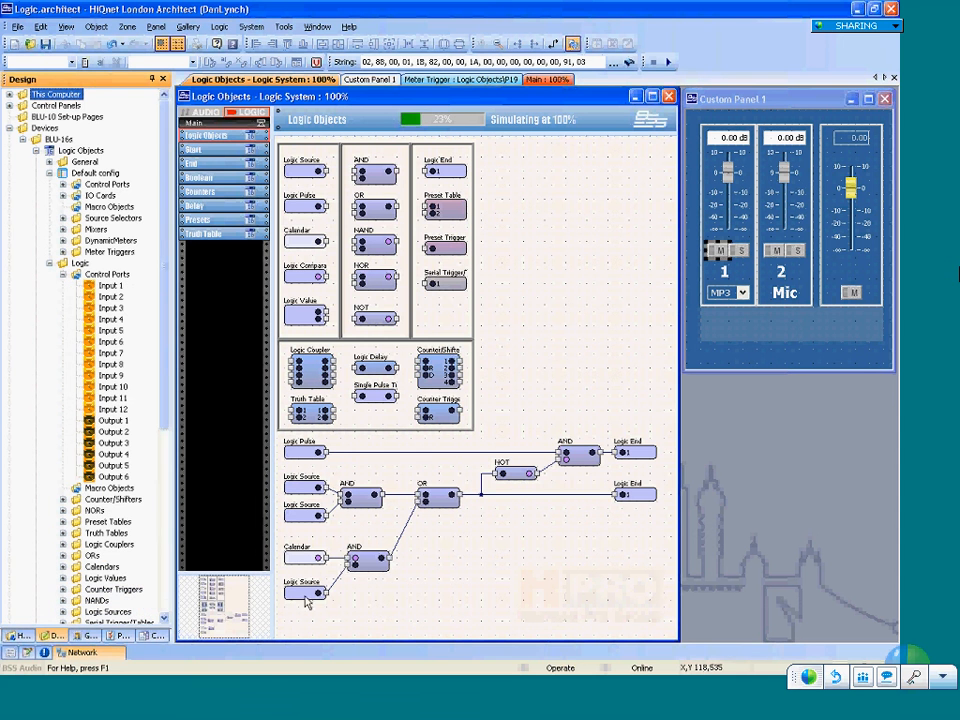
Assign control port Input 1 to the button of the Logic Source below the Calendar in Direct Action mode.
click(305, 595)
double_click(305, 595)
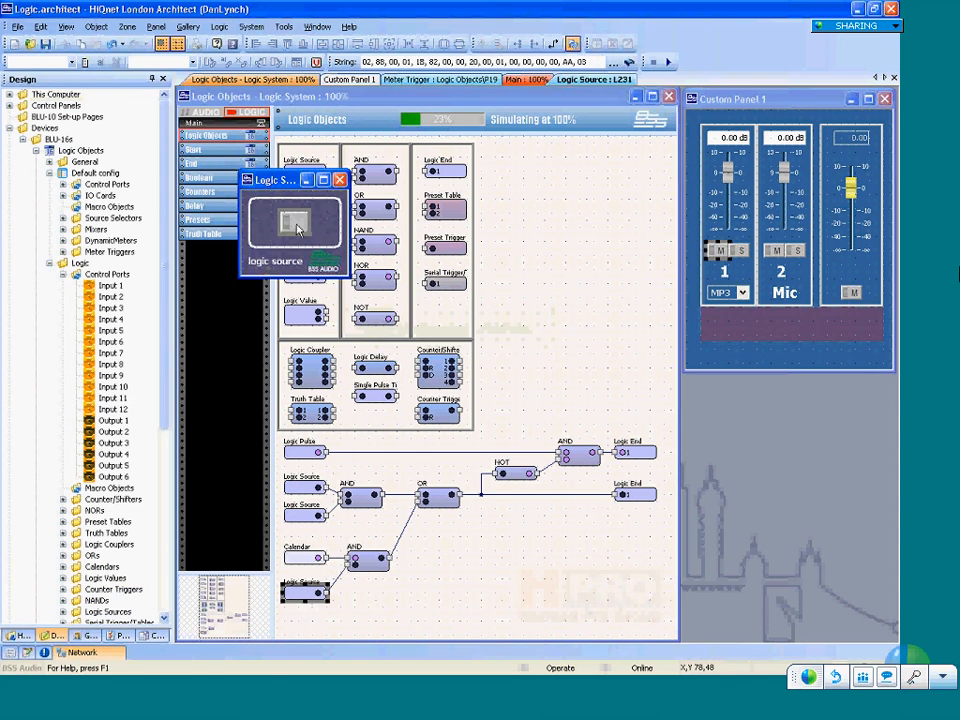
drag(109, 286, 293, 222)
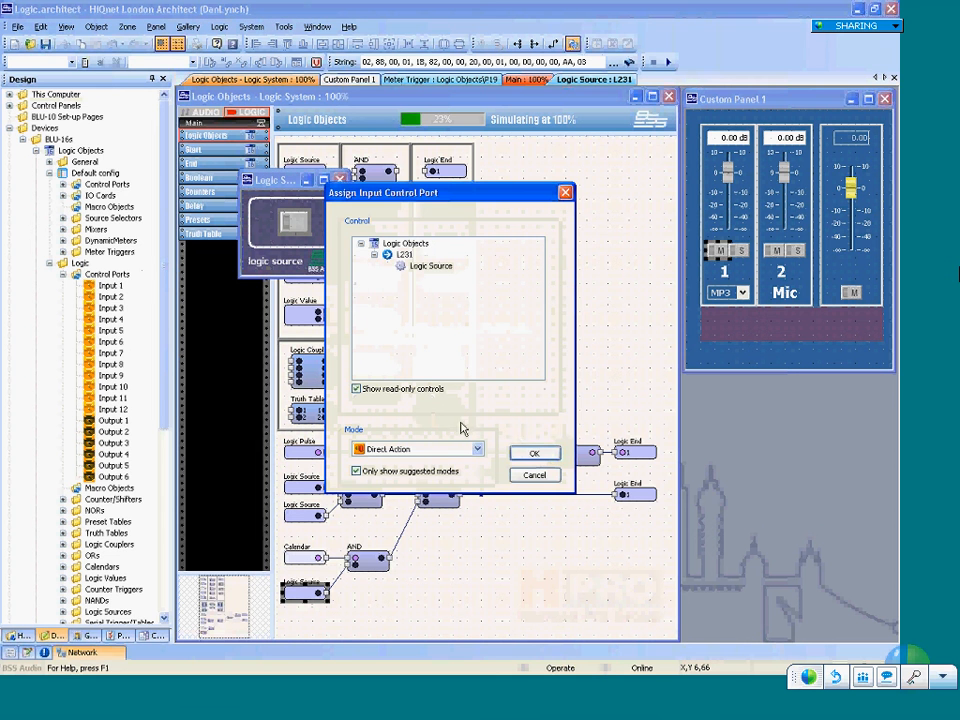
click(535, 455)
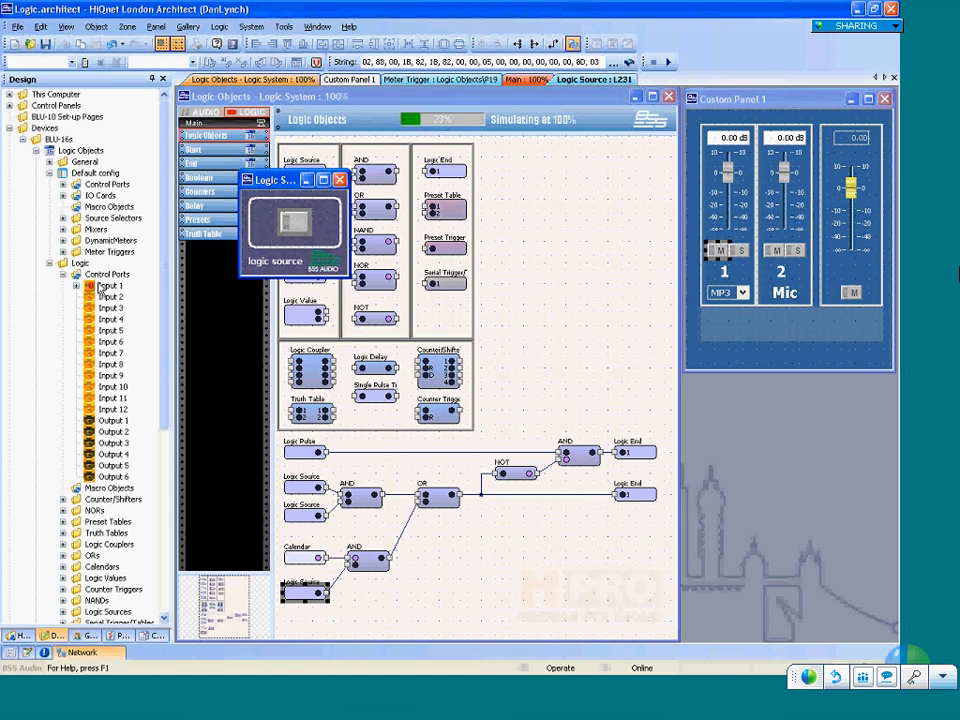
click(340, 180)
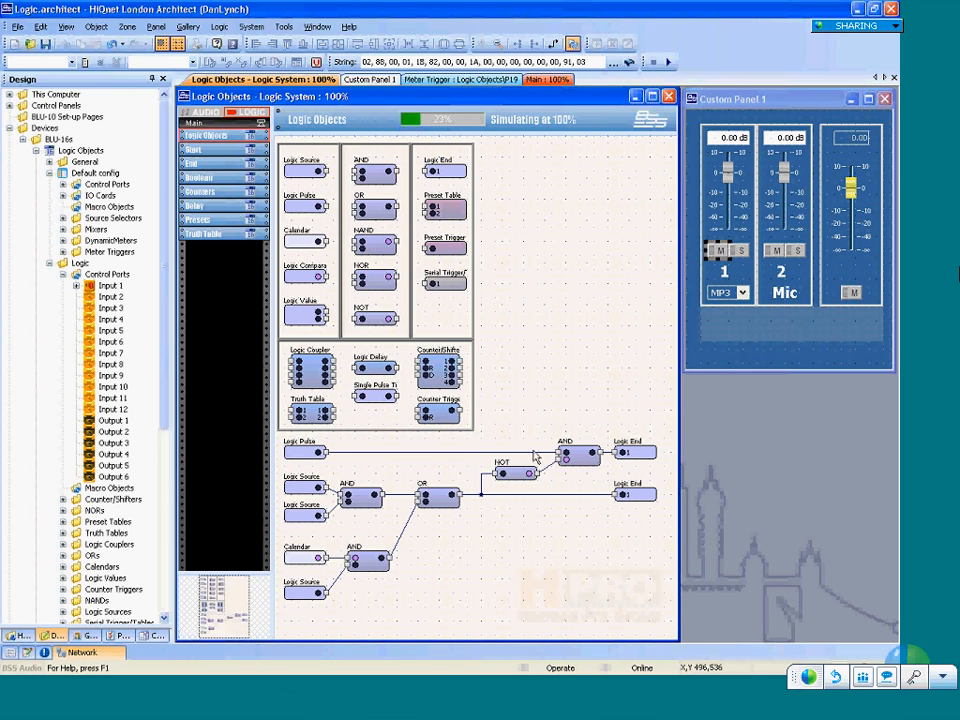
Collapse the Logic Objects, BLU-16s and Devices branches in the Design tree.
click(49, 263)
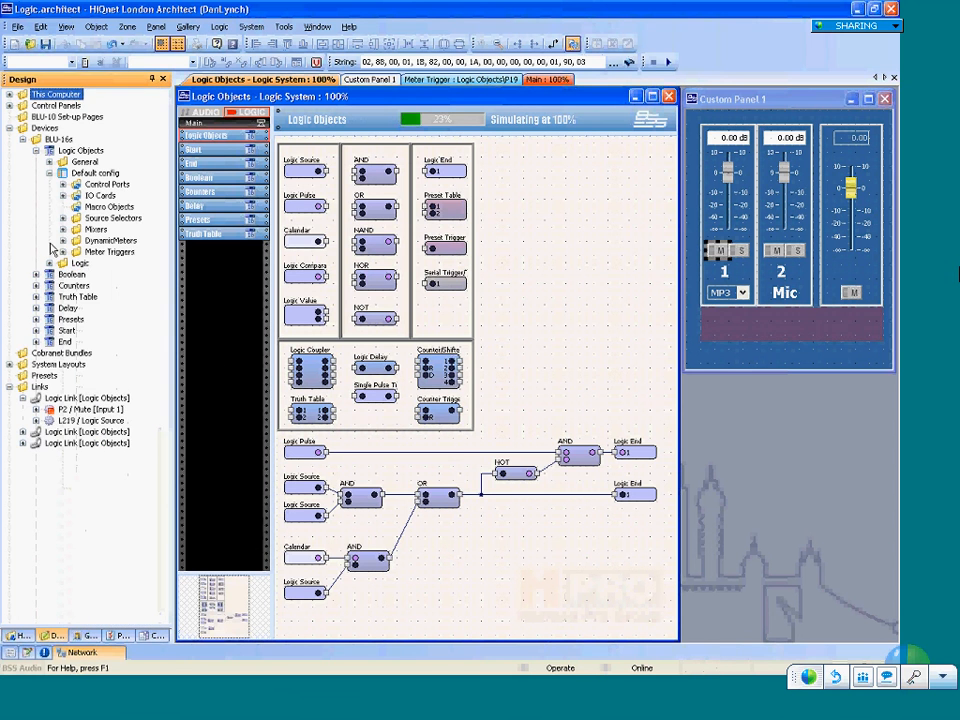
click(36, 151)
click(23, 139)
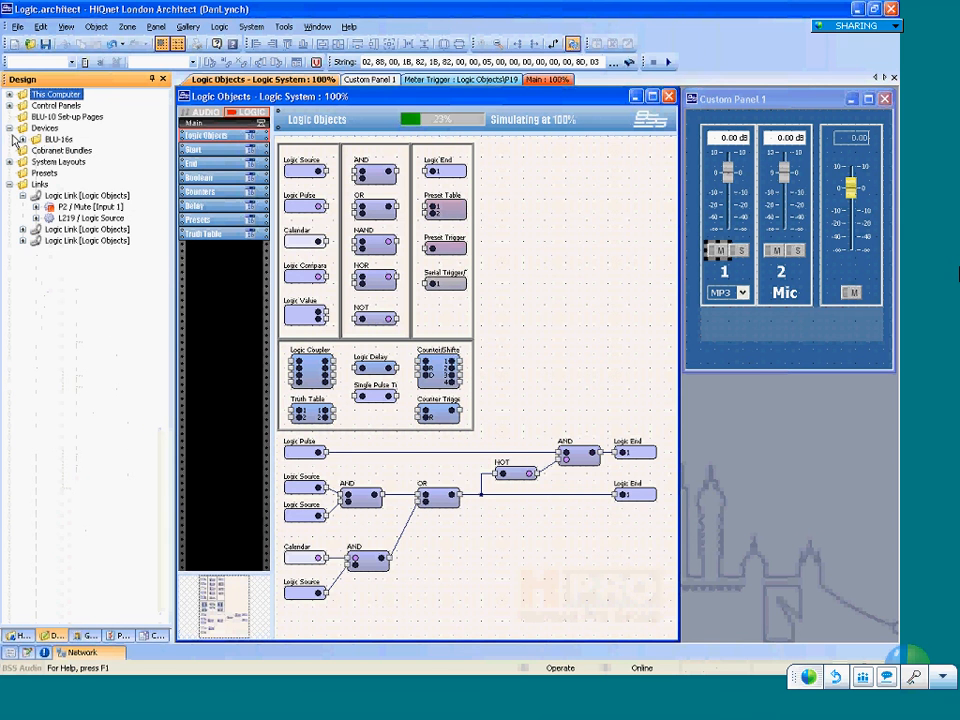
click(9, 128)
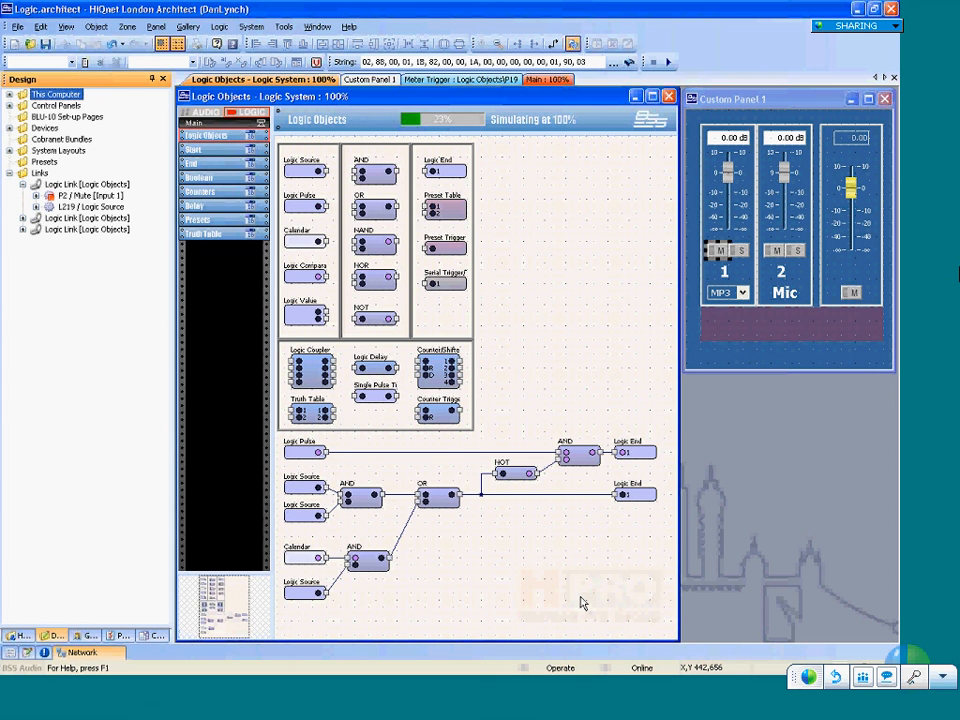
click(944, 680)
mouse_move(908, 679)
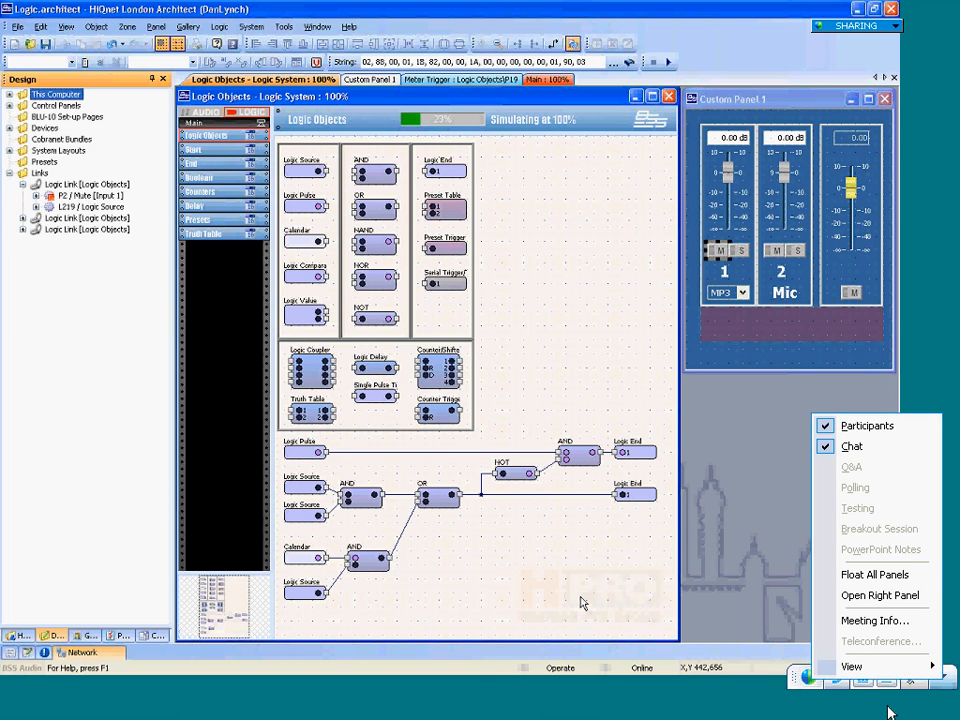
click(888, 707)
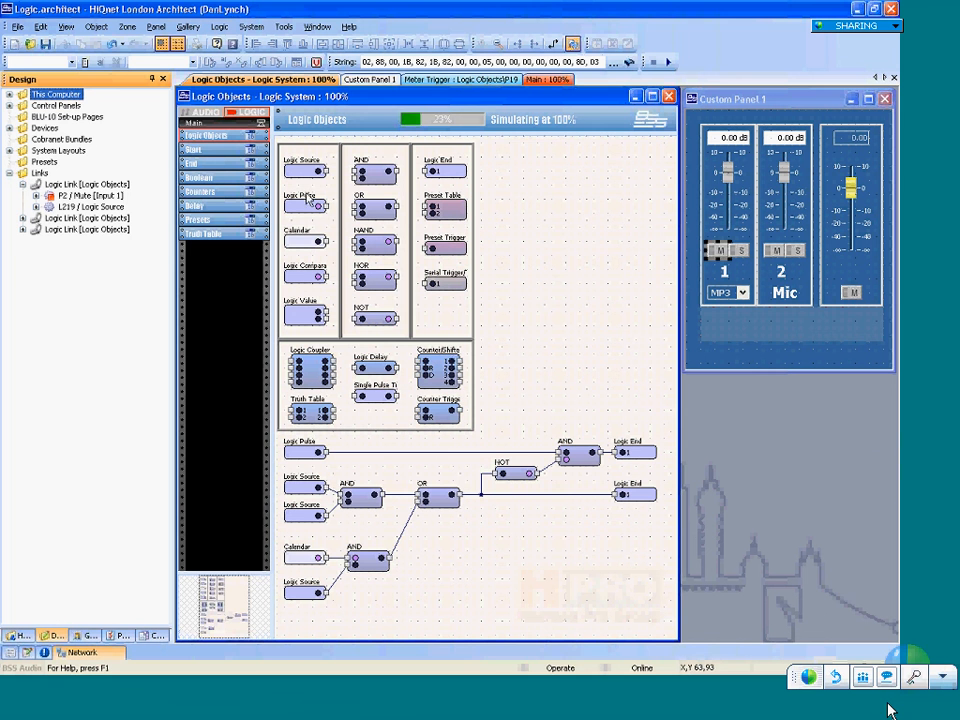
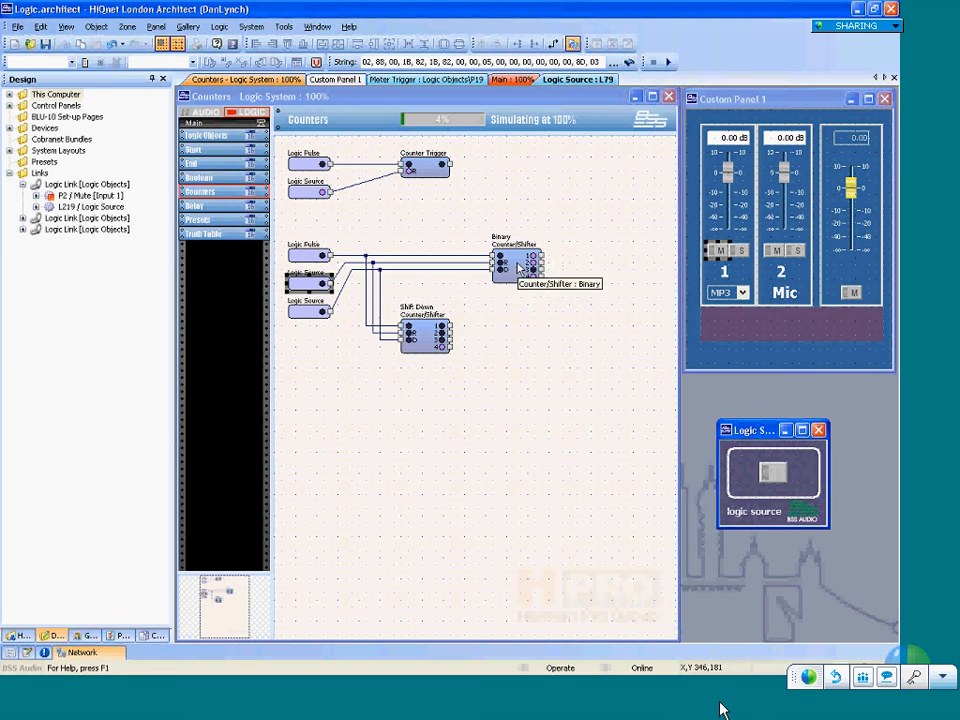
Show the object properties and replace the open Logic Source panel with that of the Counter Trigger's Logic Source, placed below Custom Panel 1.
click(818, 431)
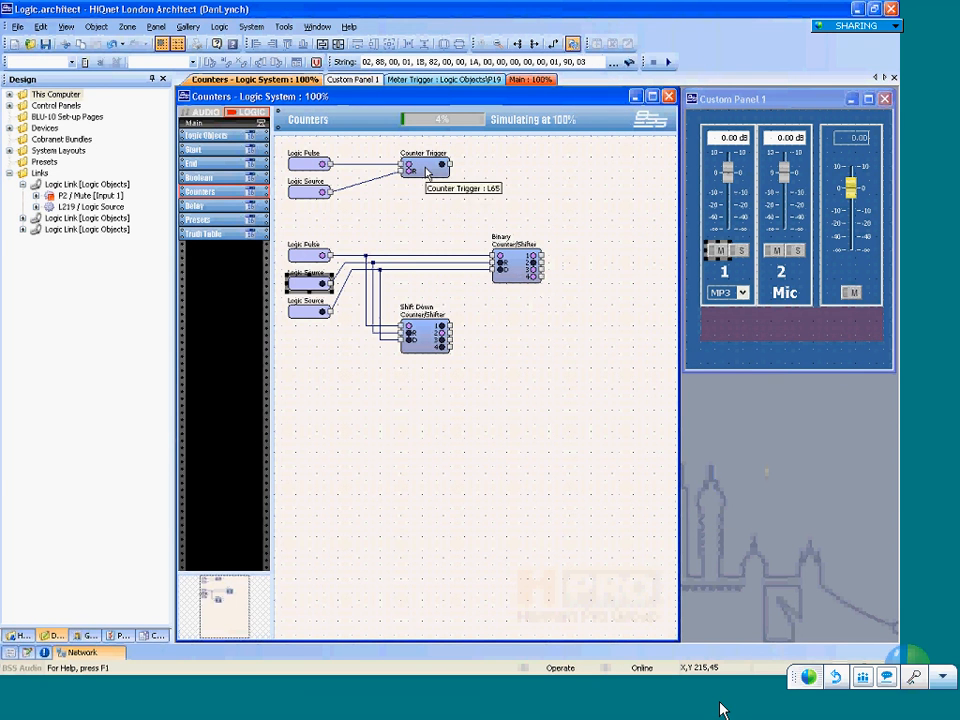
click(425, 172)
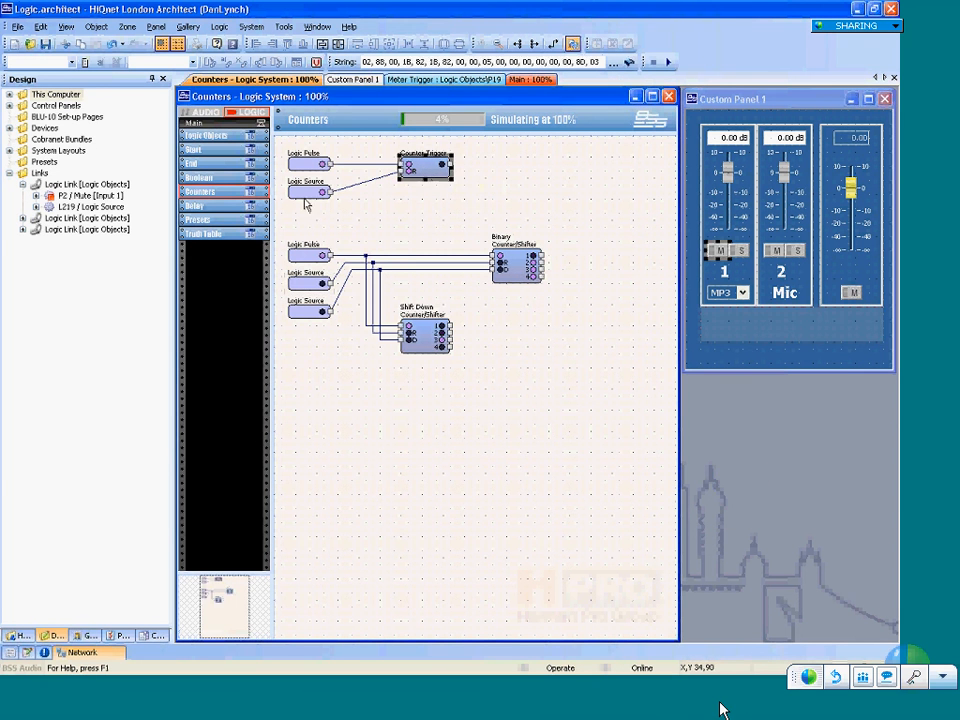
click(117, 637)
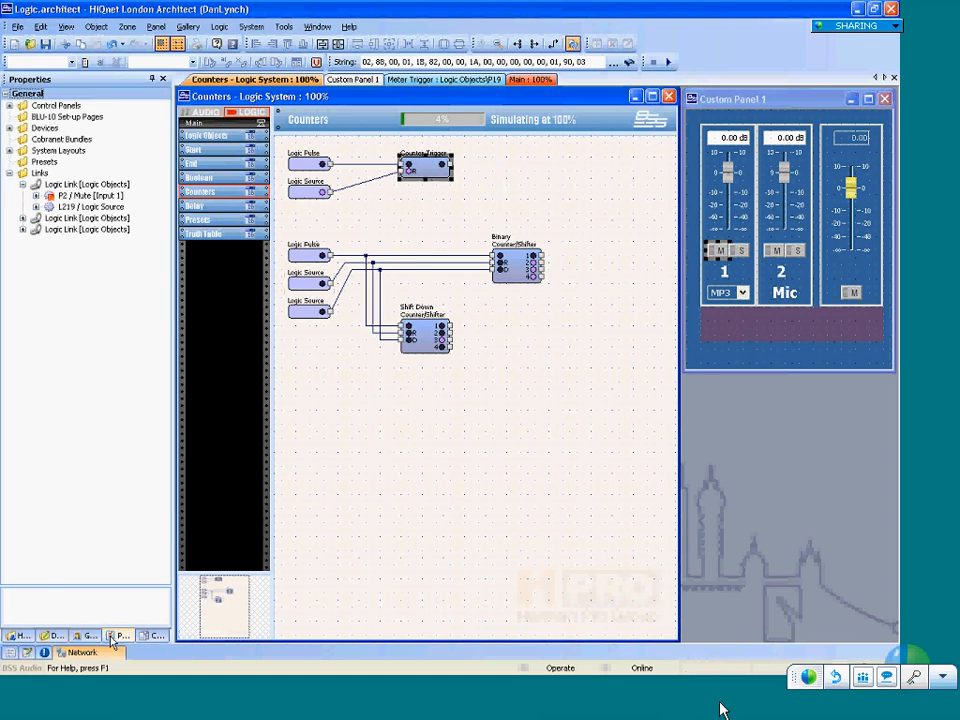
double_click(309, 191)
drag(357, 236, 742, 417)
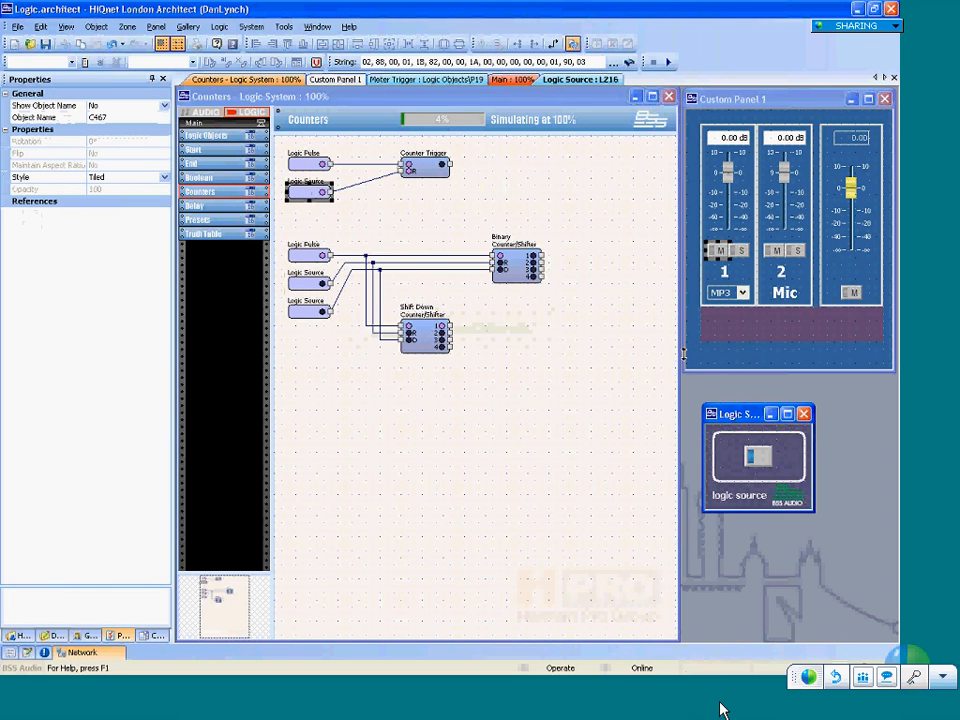
Set the Binary Counter/Shifter's number of outputs to 32.
click(513, 270)
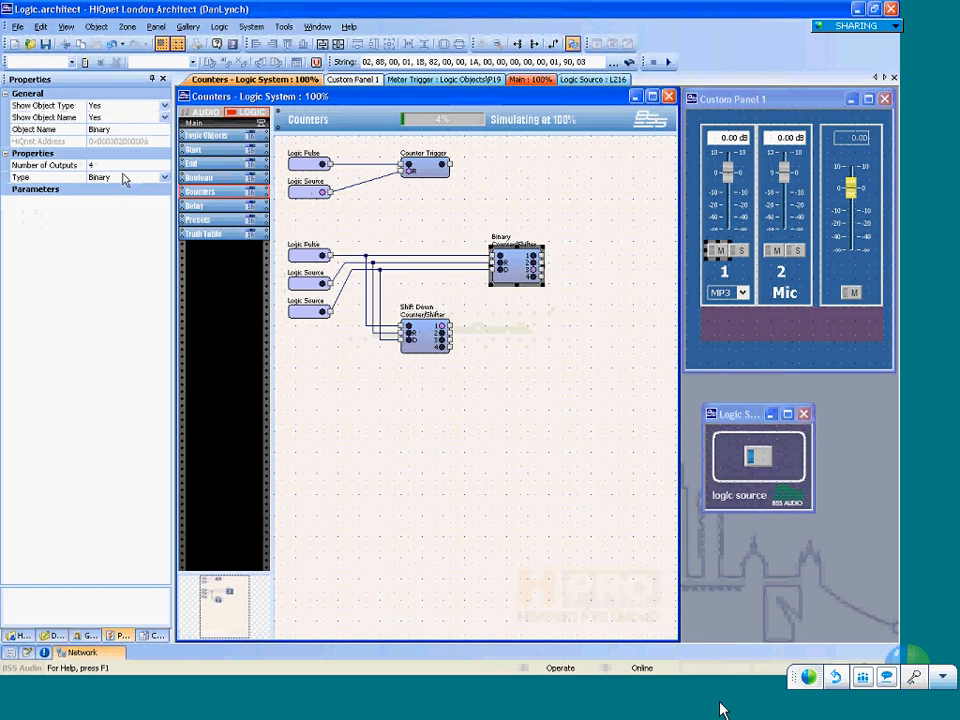
click(113, 164)
key(BackSpace)
text(32)
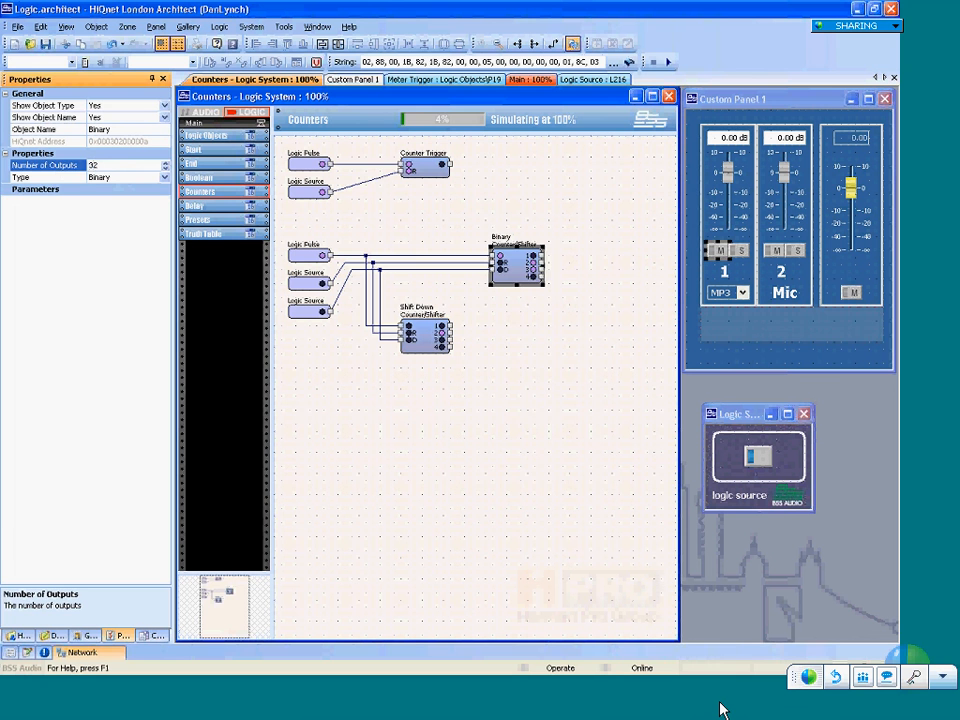
key(Return)
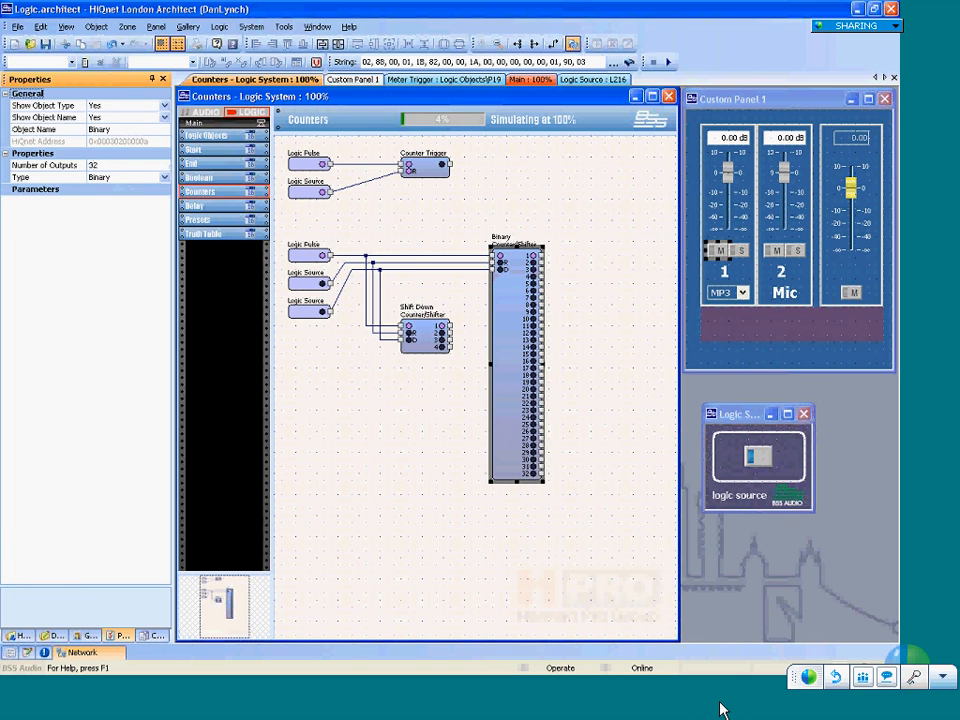
Return the Binary Counter/Shifter to 4 outputs.
click(42, 168)
text(4)
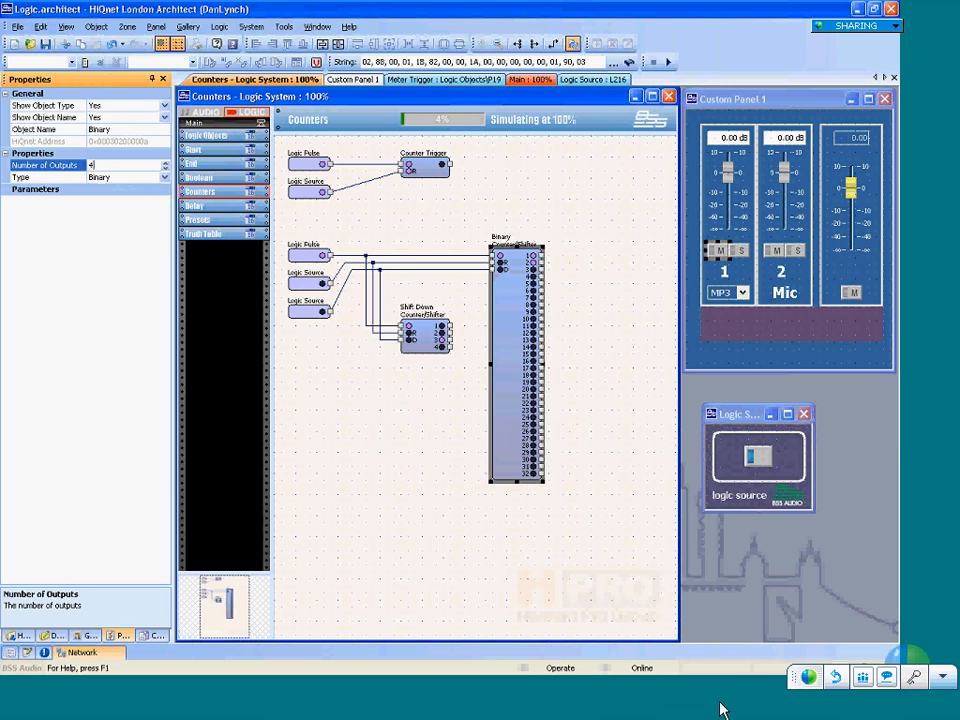
key(Return)
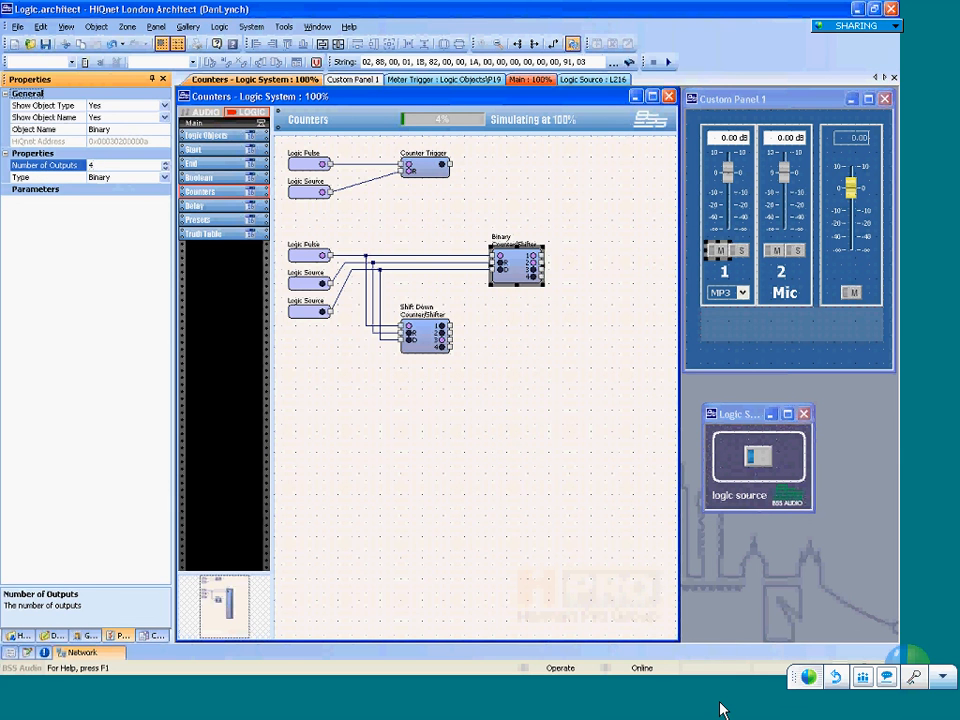
Select the Counter Trigger, then toggle the Logic Source on its reset input several times and leave it off.
click(425, 168)
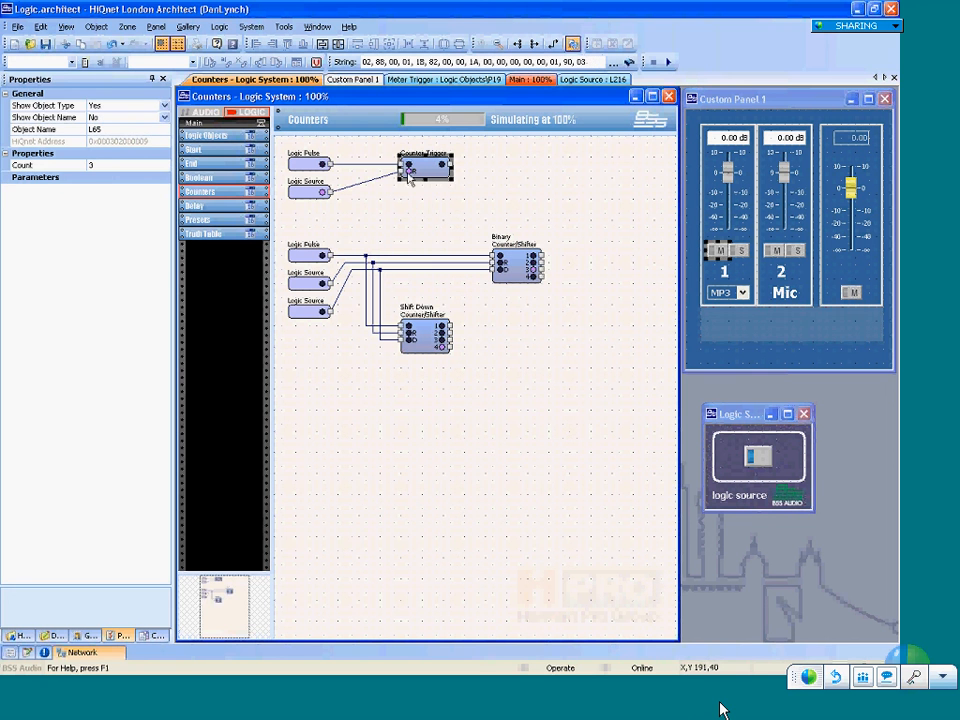
click(743, 425)
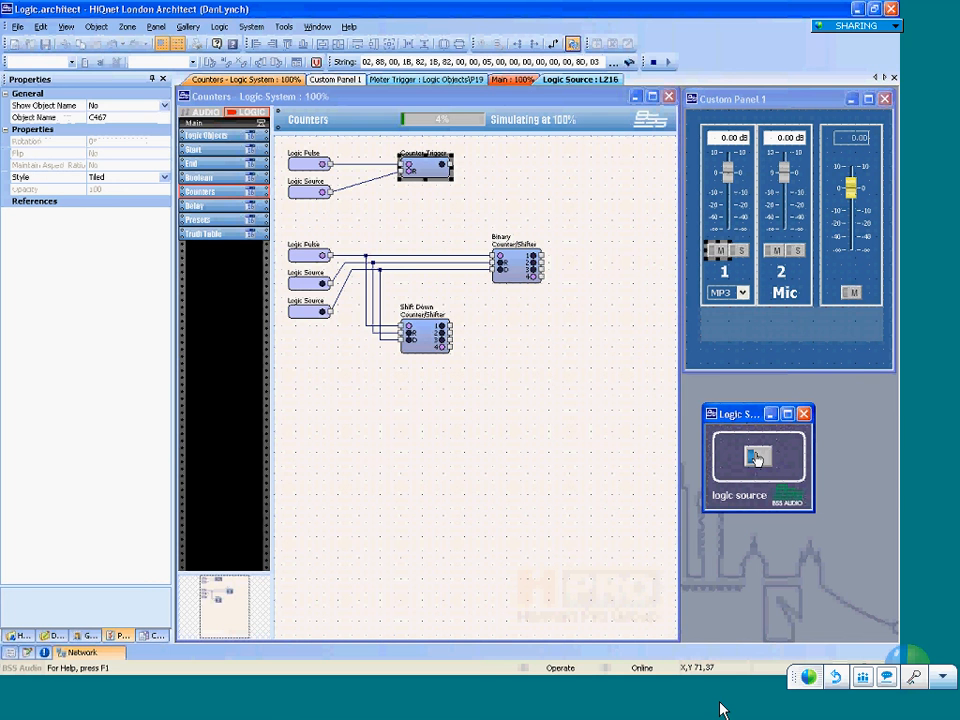
click(752, 456)
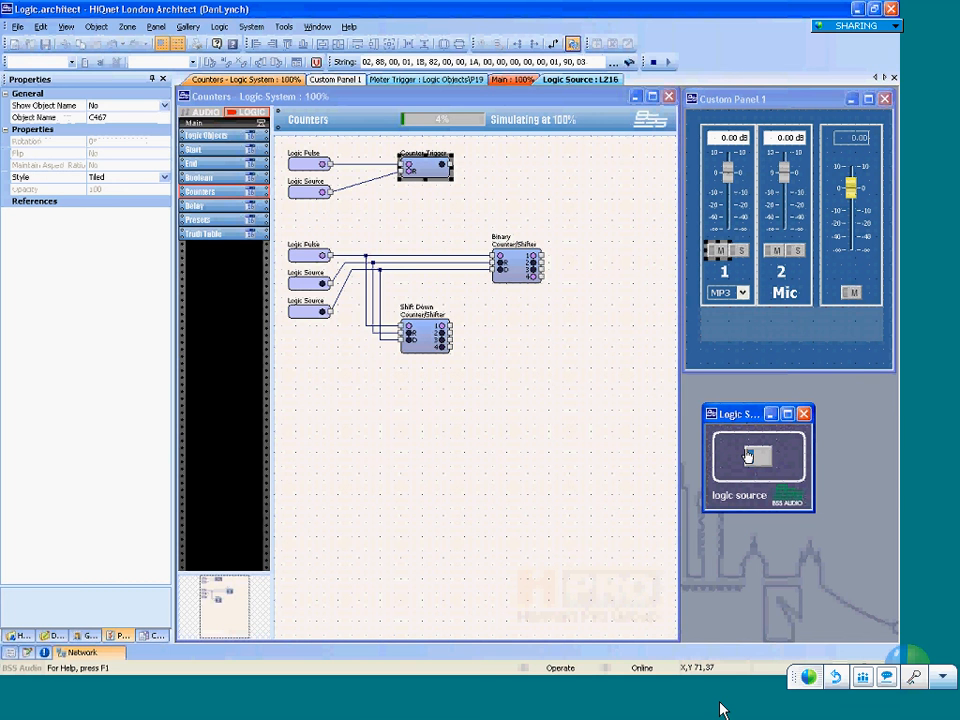
click(750, 456)
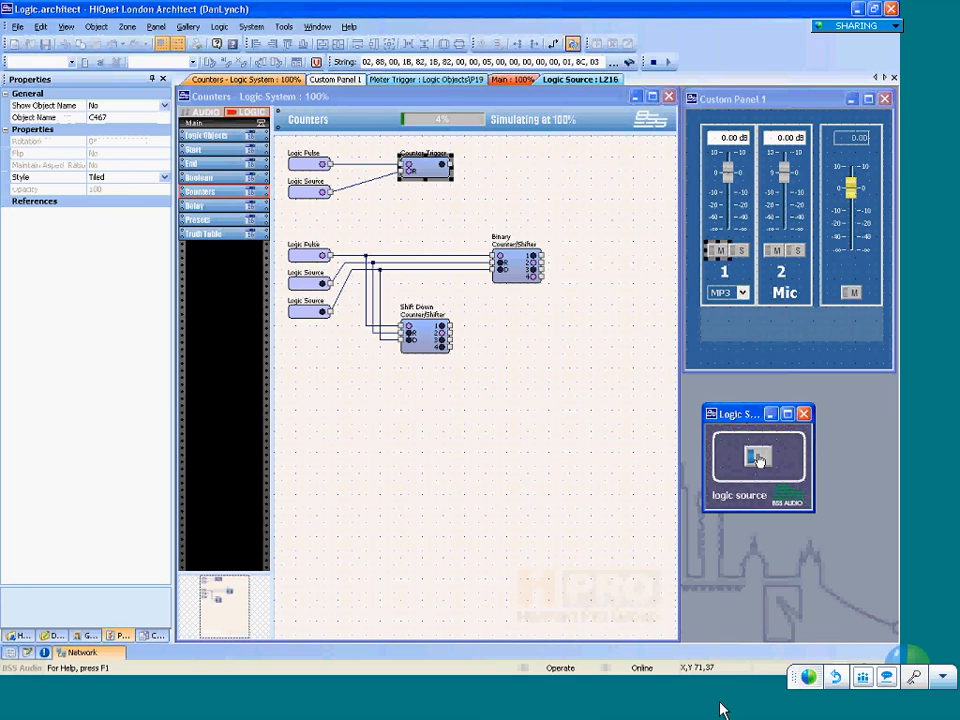
click(757, 457)
click(756, 457)
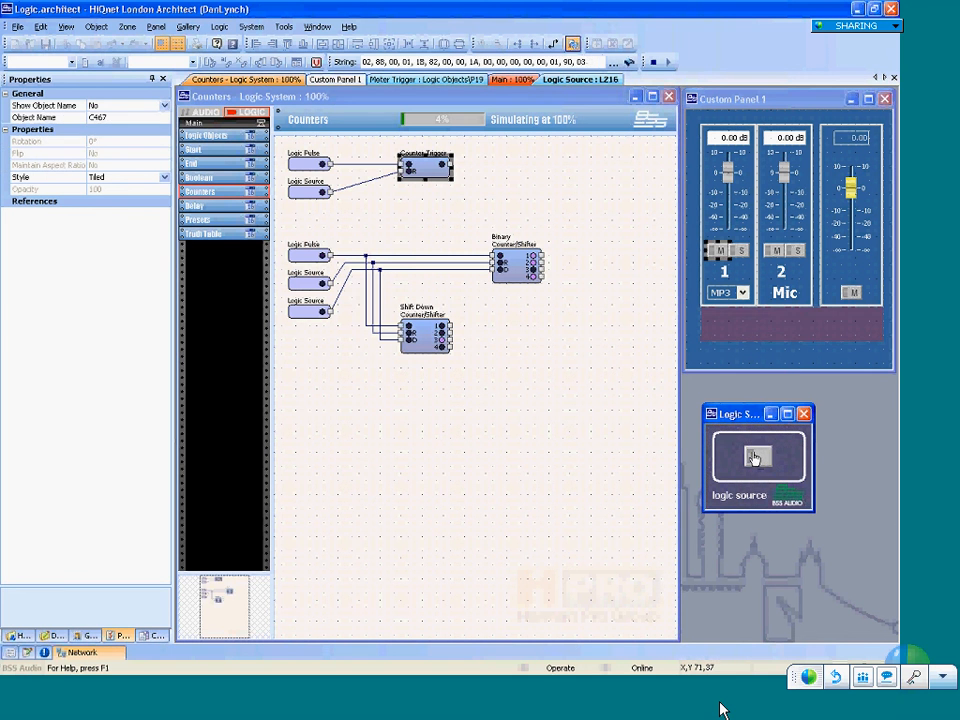
click(756, 457)
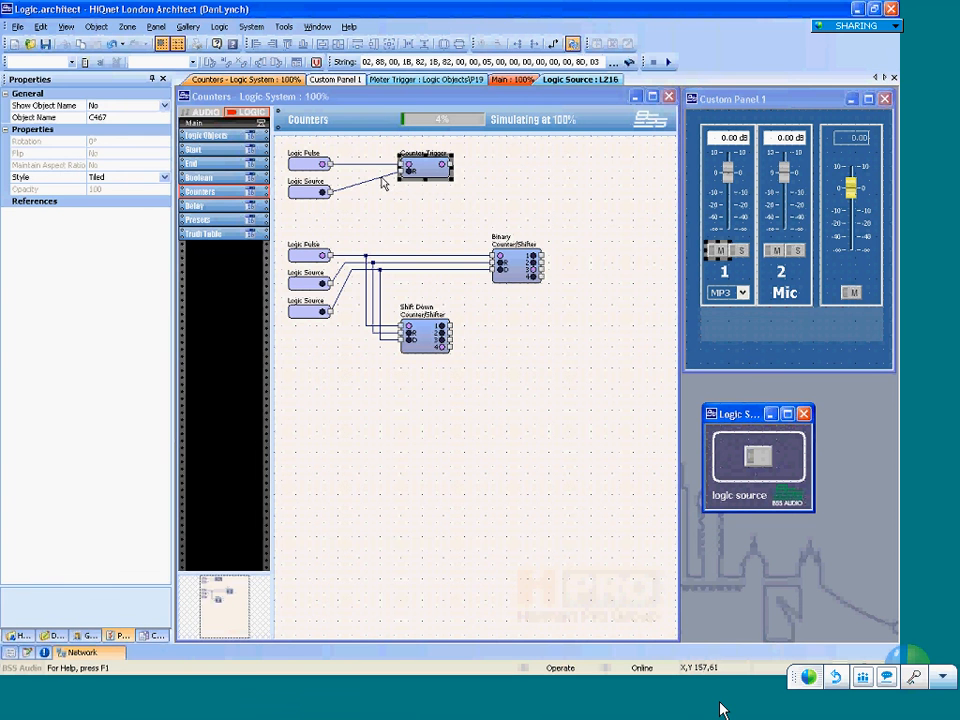
Feed the Counter Trigger's output back to its reset input in place of the Logic Source, and wire the output to a new Logic End.
click(342, 190)
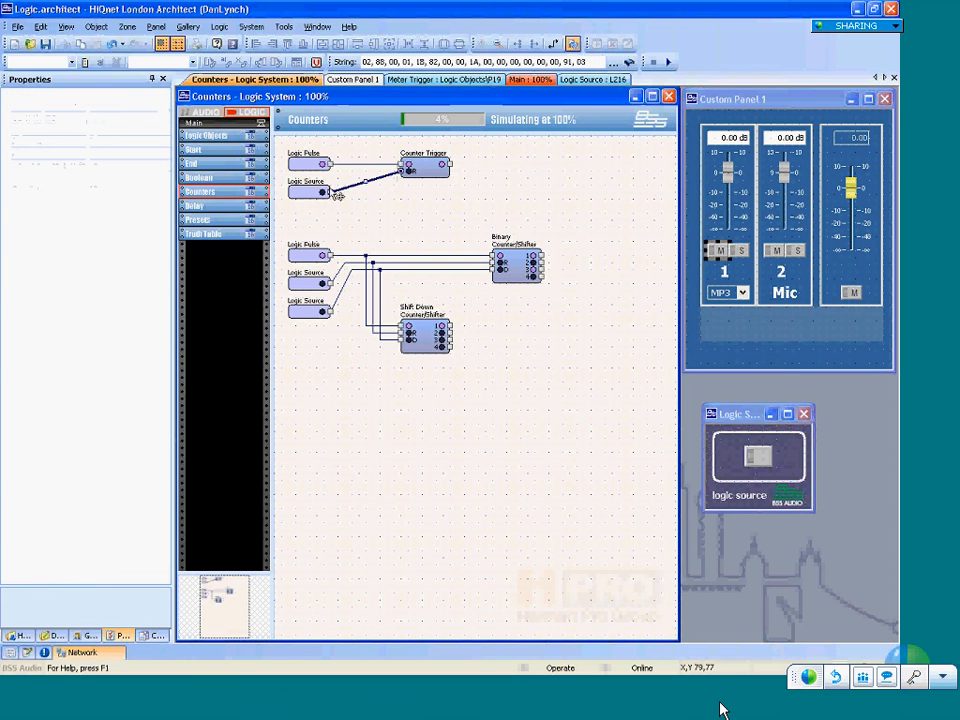
drag(331, 193, 423, 212)
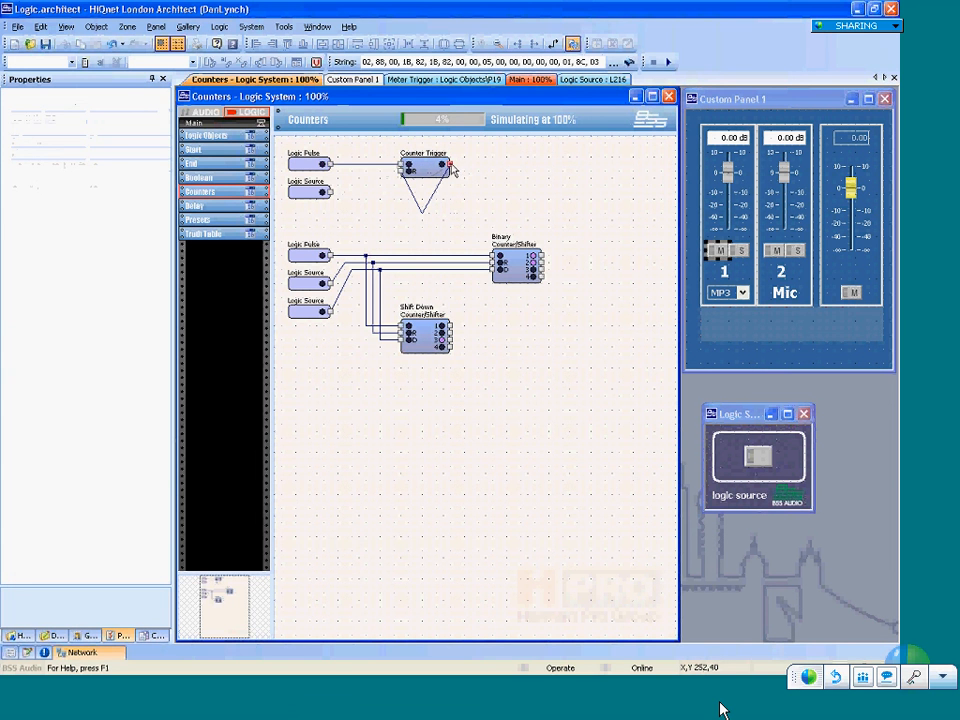
drag(449, 164, 506, 164)
right_click(520, 180)
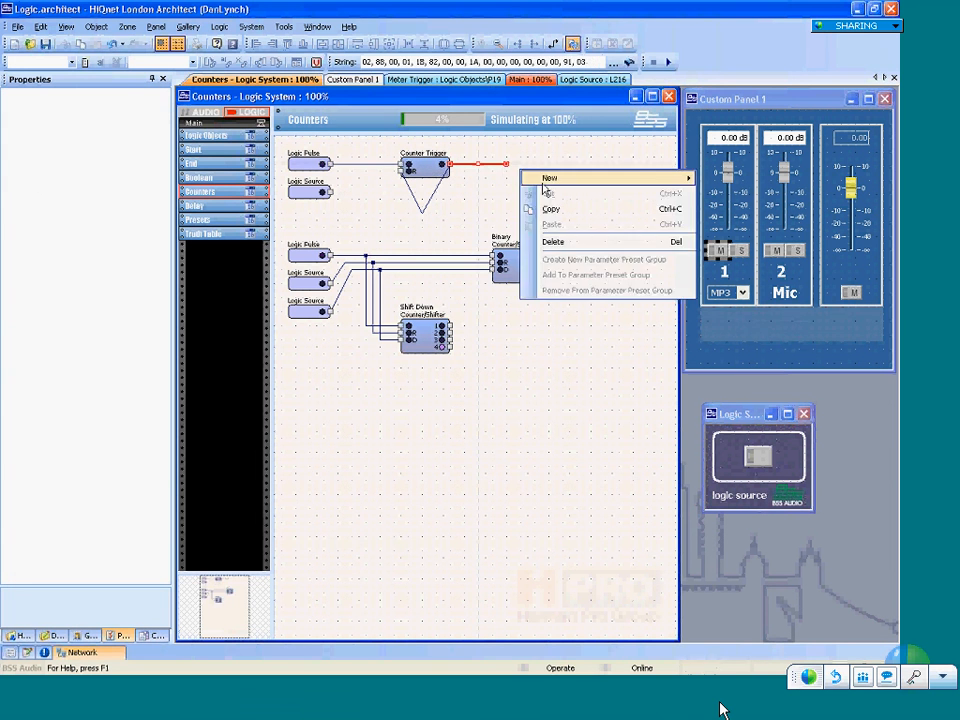
mouse_move(570, 180)
click(757, 319)
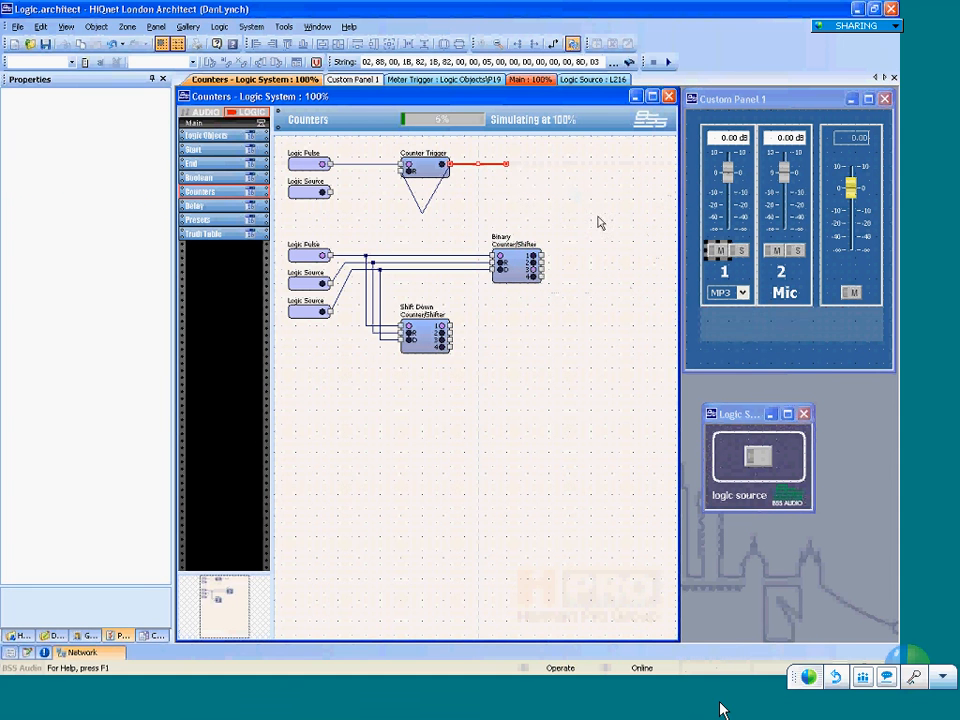
click(519, 198)
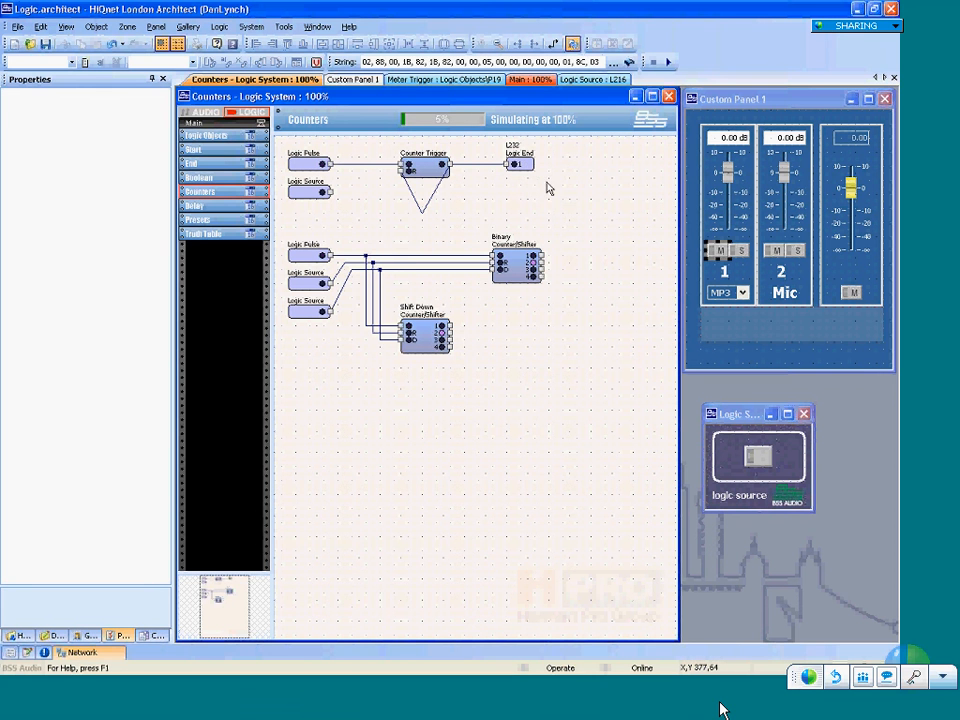
Move the Logic End farther from the Counter Trigger and delete the wire between them.
drag(525, 167, 592, 167)
click(500, 170)
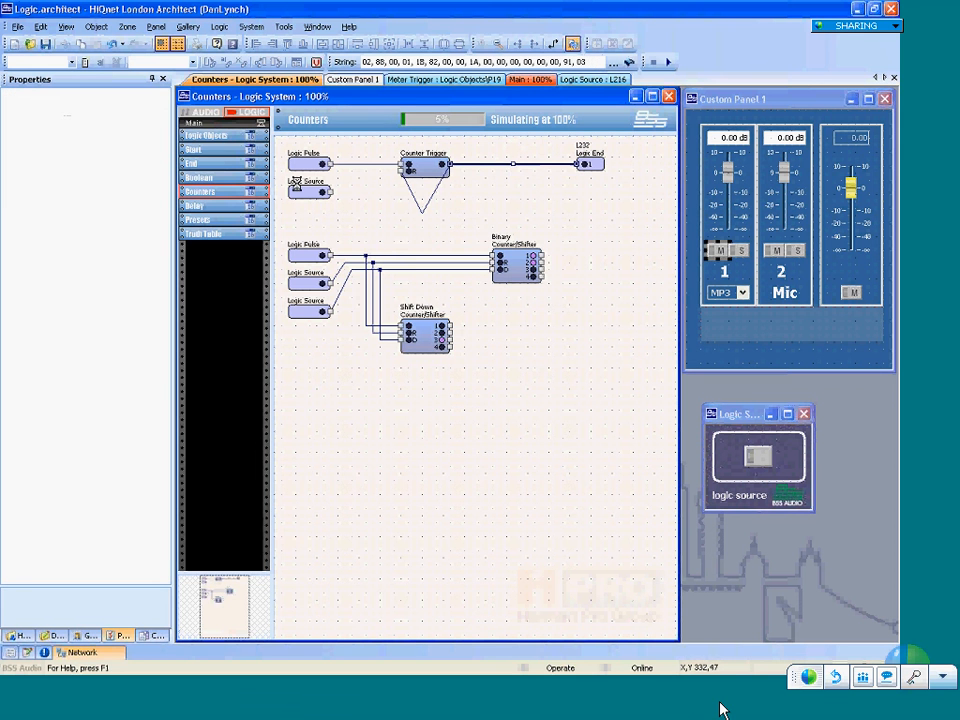
key(Delete)
Place a copy of the Binary Counter/Shifter before the Logic End and wire its output 1 to the Logic End.
drag(517, 270, 508, 178)
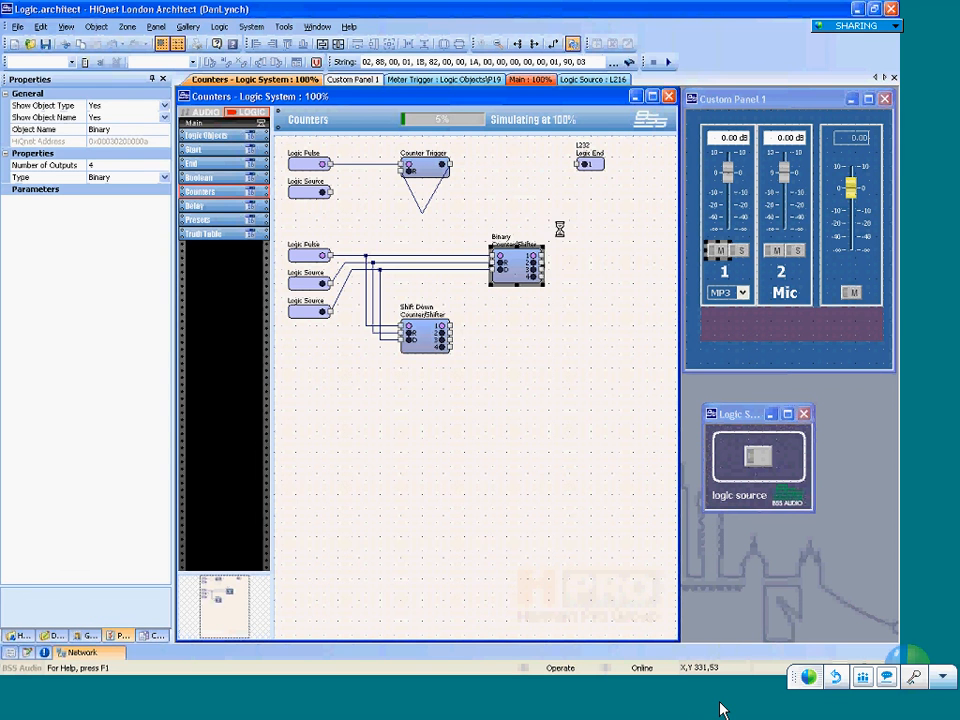
click(538, 164)
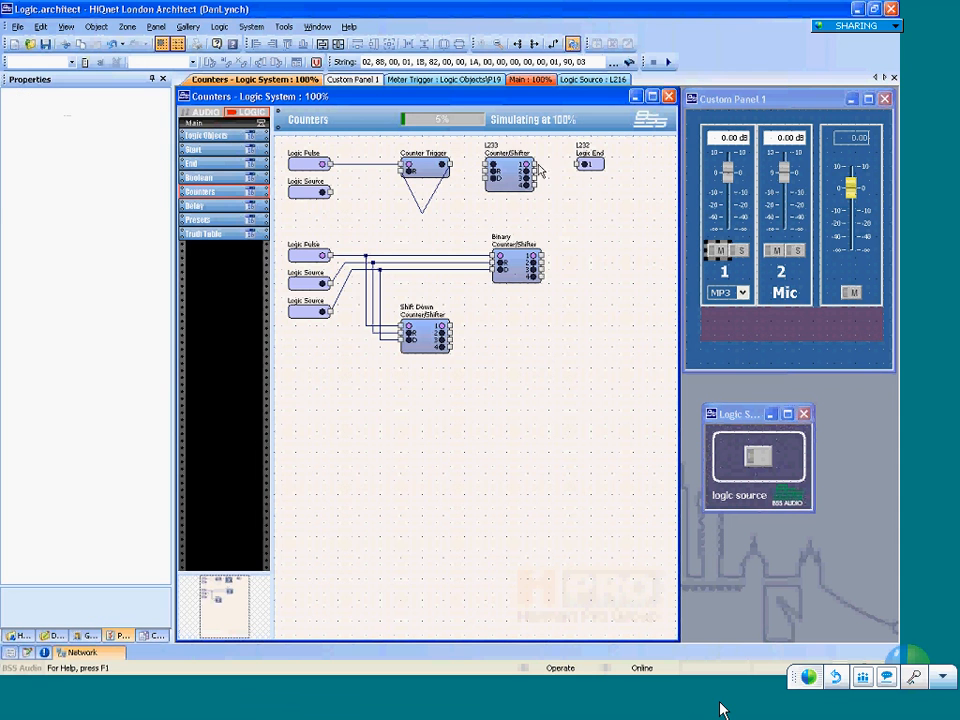
drag(538, 164, 579, 164)
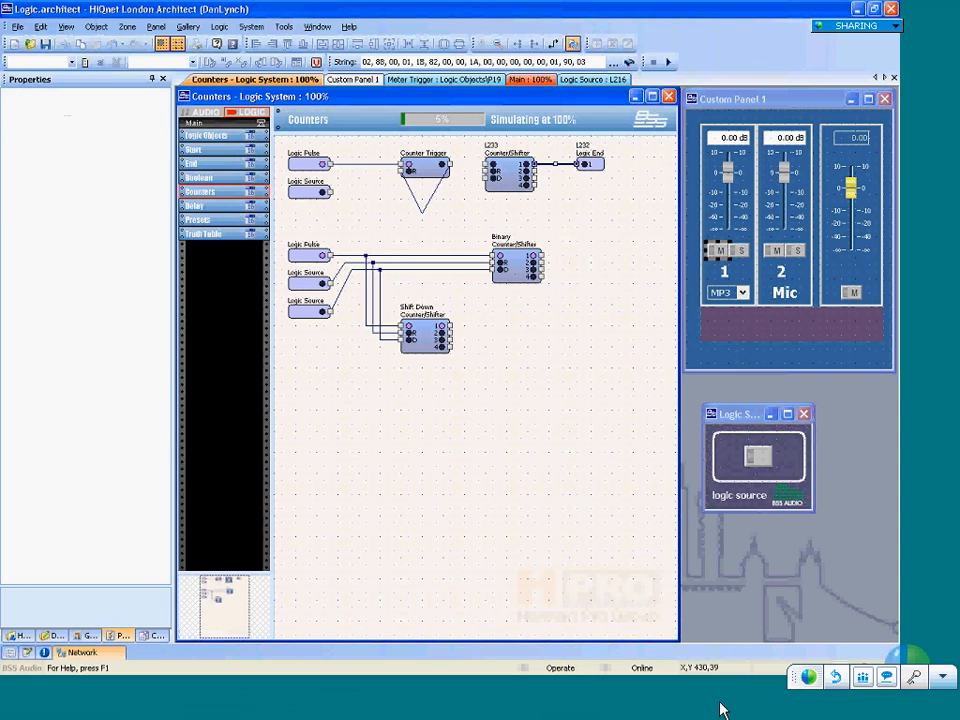
Set the copied Counter/Shifter's number of outputs to 1 and wire the Counter Trigger's output to its first input.
click(507, 178)
click(108, 164)
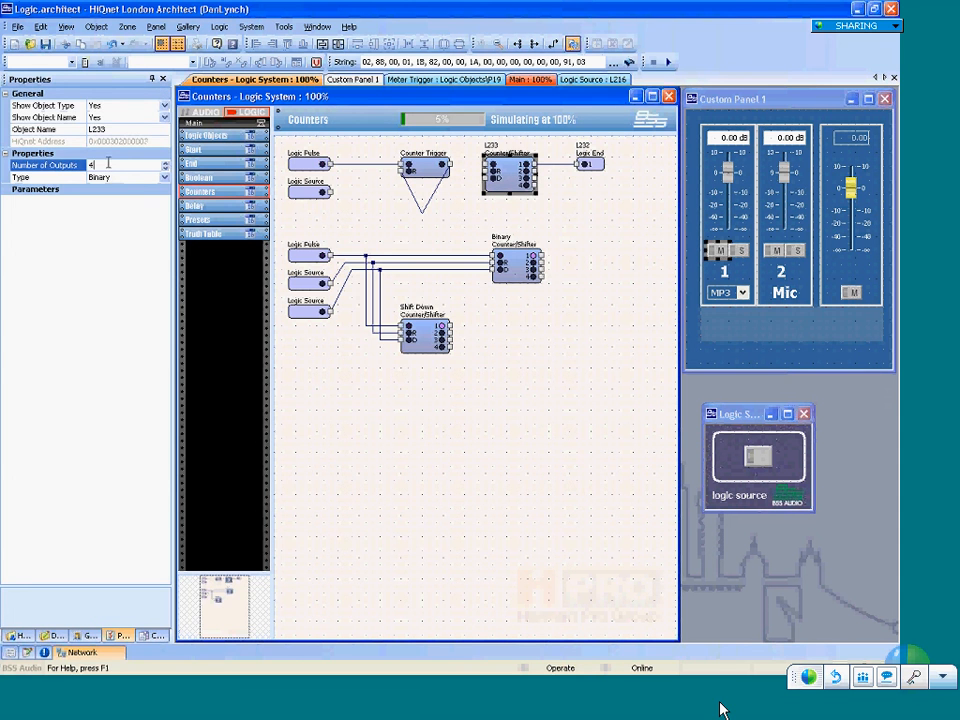
key(BackSpace)
text(1)
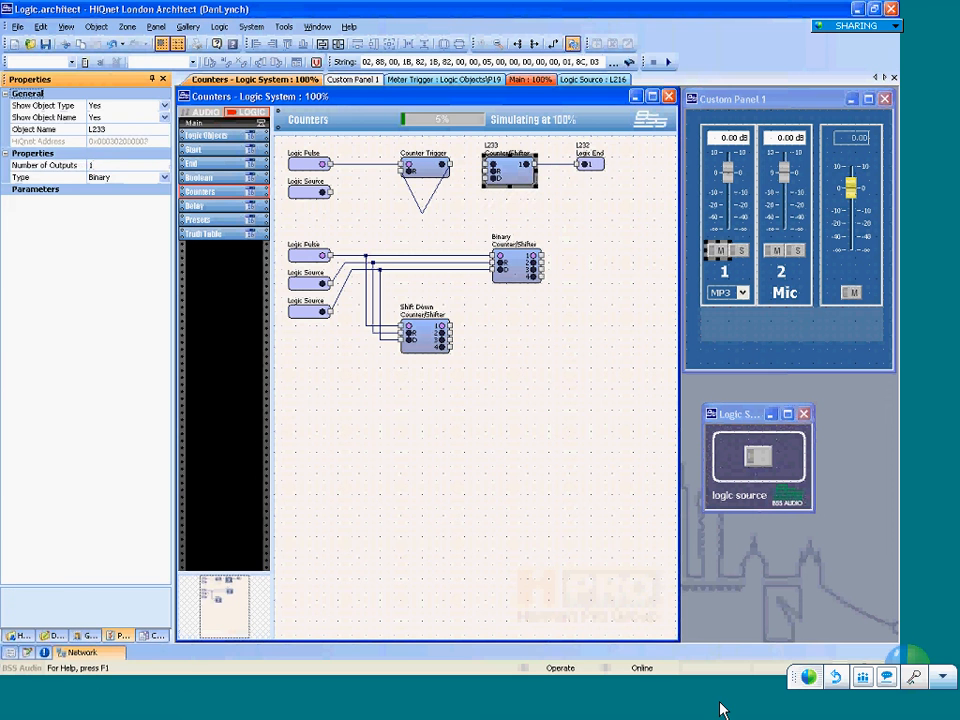
click(358, 220)
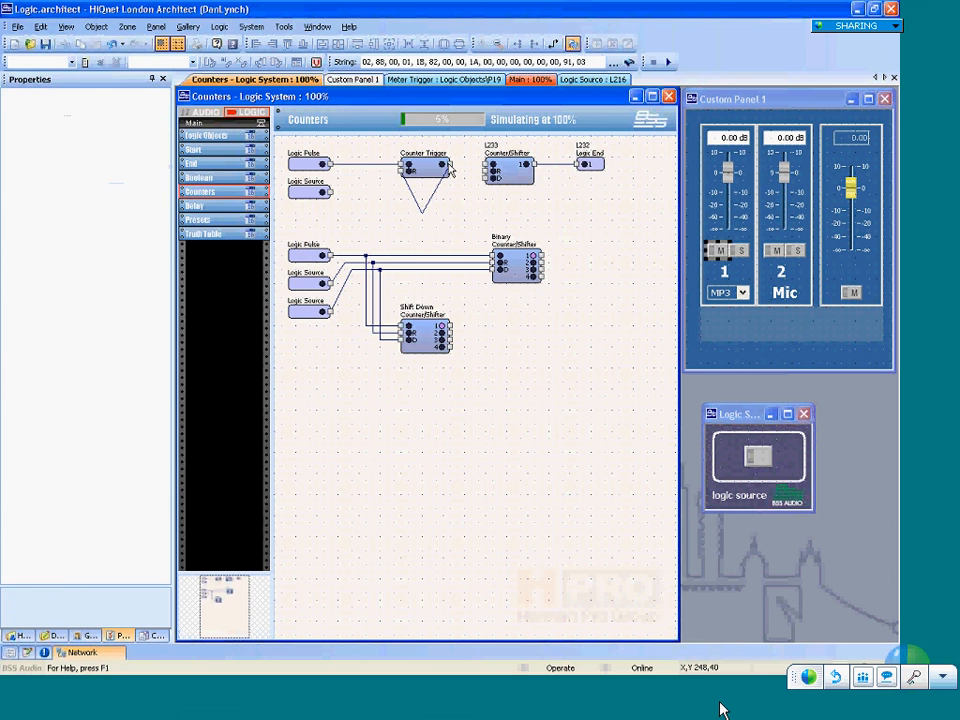
drag(449, 164, 487, 164)
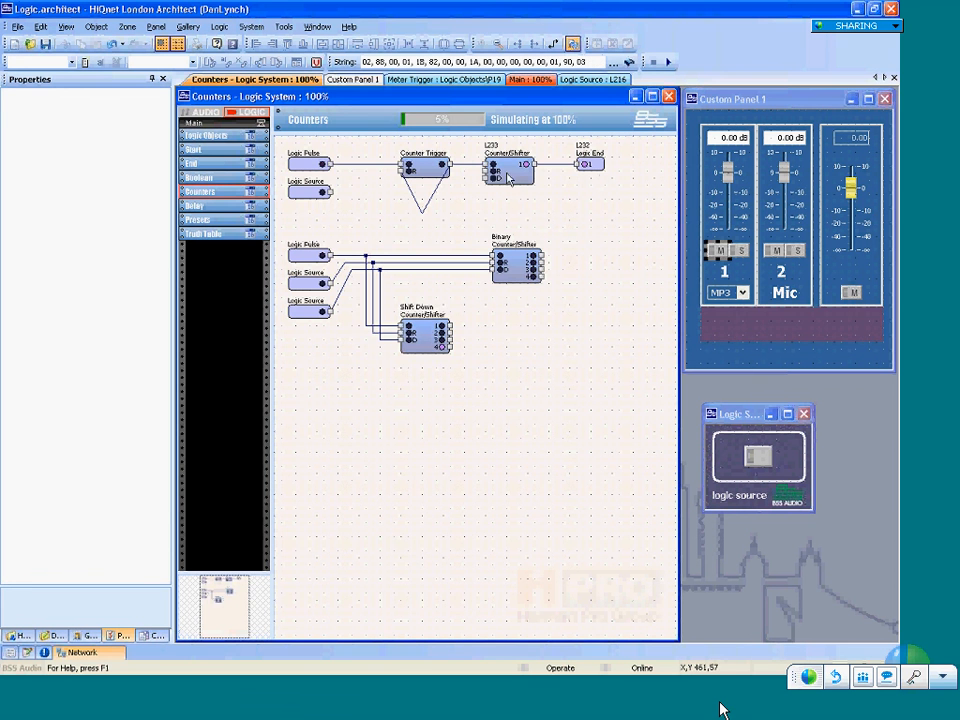
Show the Delay page in a narrower window with only the panel of the Logic Source feeding the Logic Delay open beside it.
click(199, 205)
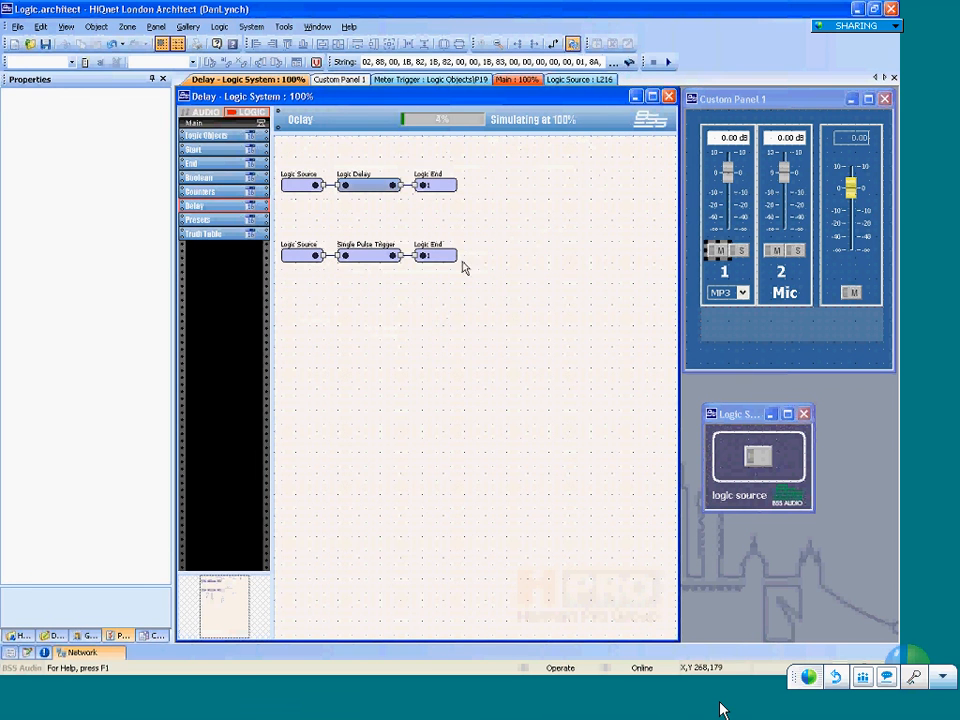
click(803, 413)
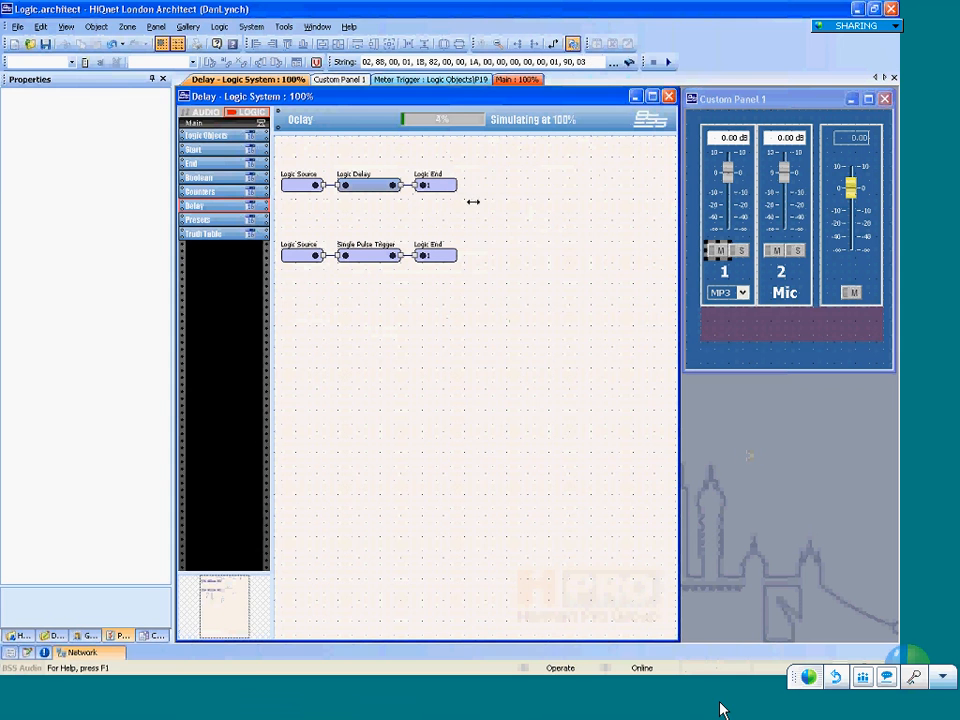
drag(473, 201, 476, 200)
click(297, 186)
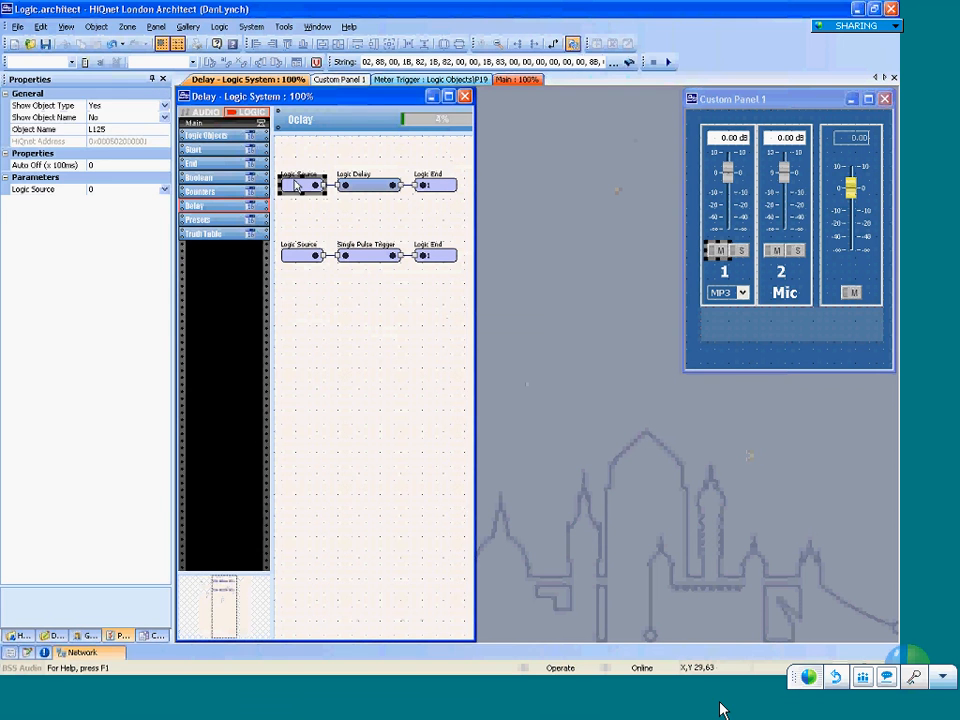
double_click(297, 186)
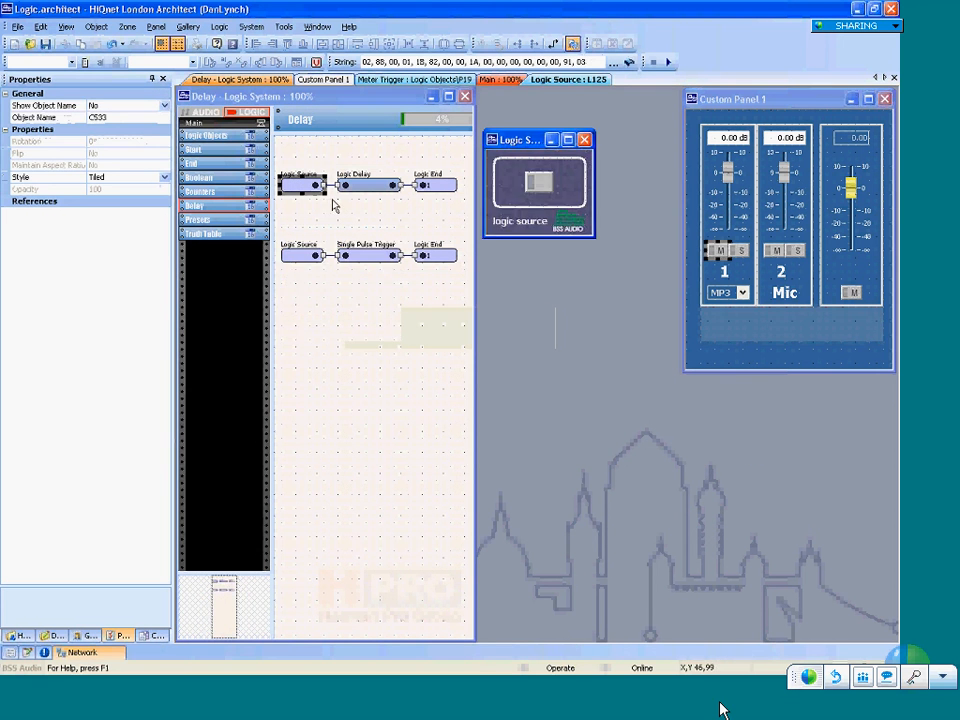
Set the Logic Delay's Delay On (x 100ms) value to 30.
click(366, 188)
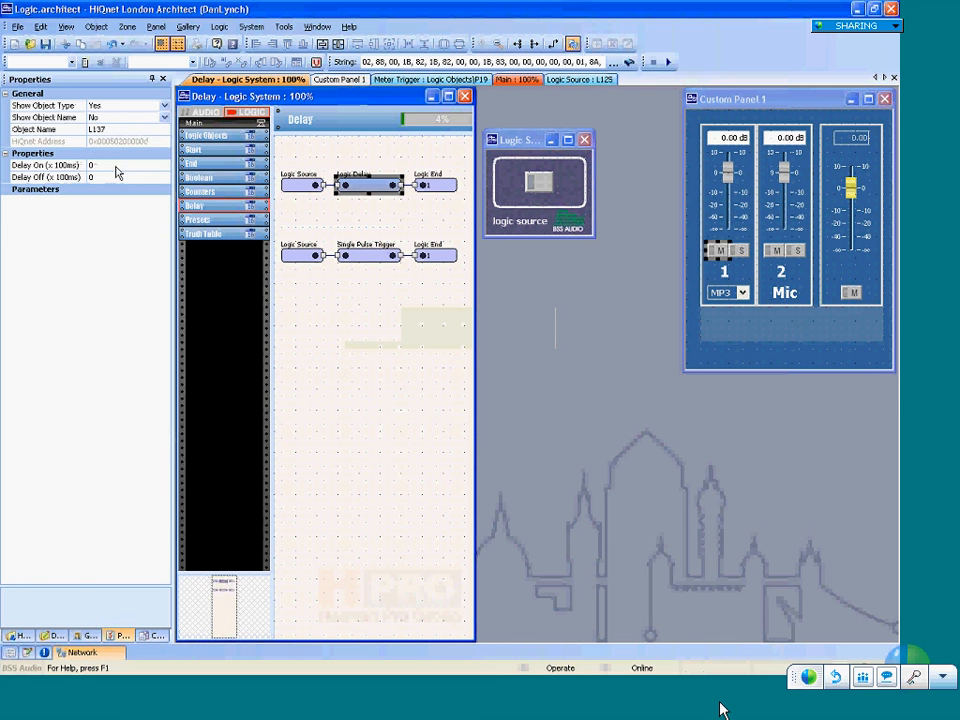
click(115, 166)
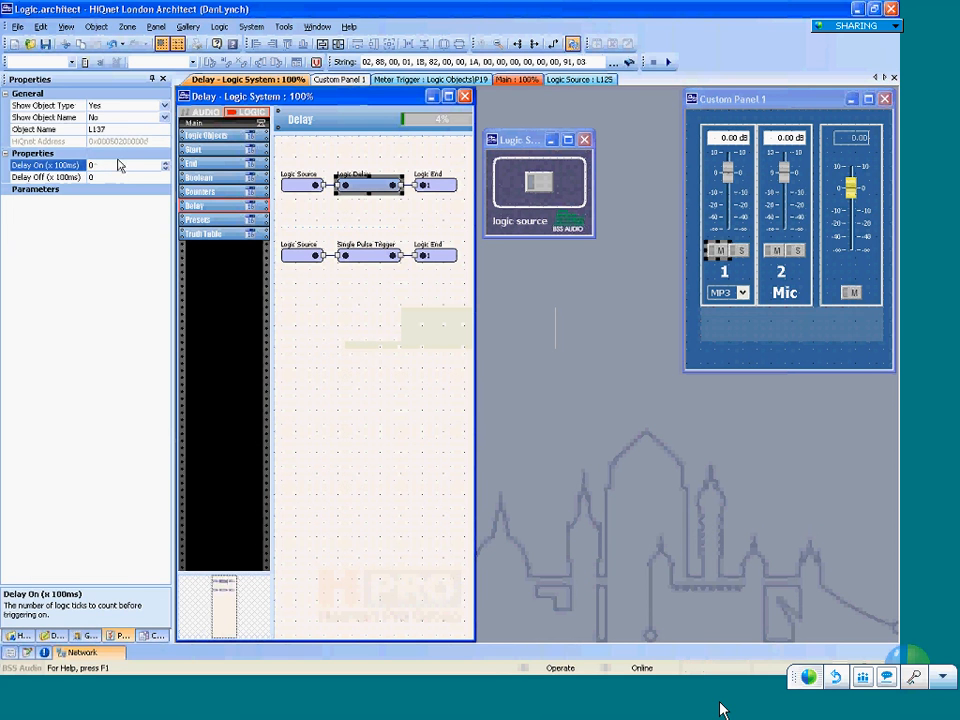
text(30)
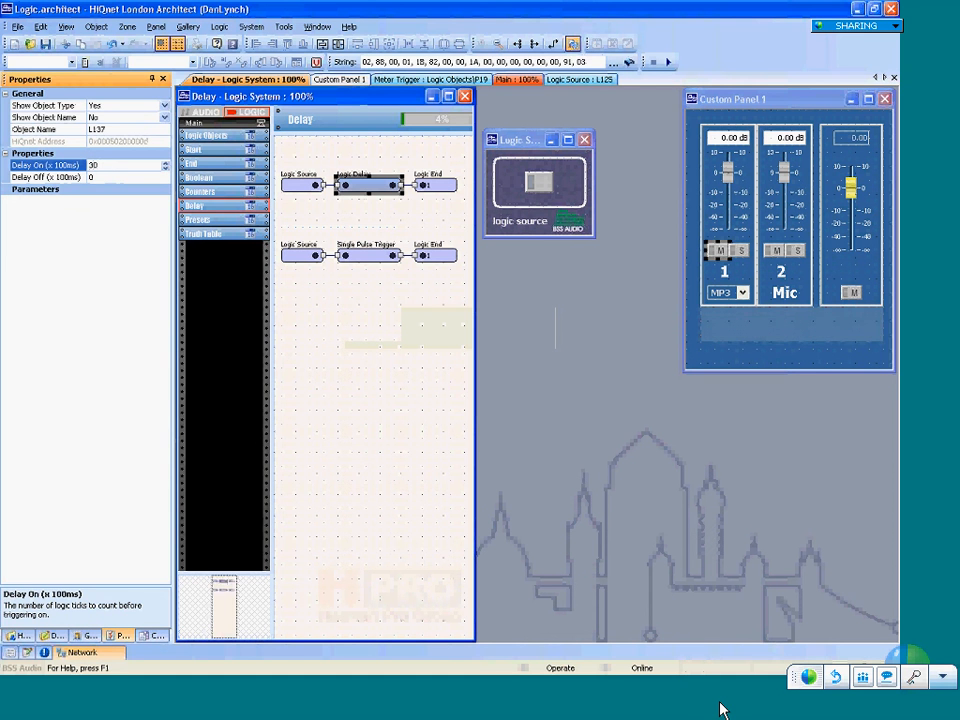
click(420, 208)
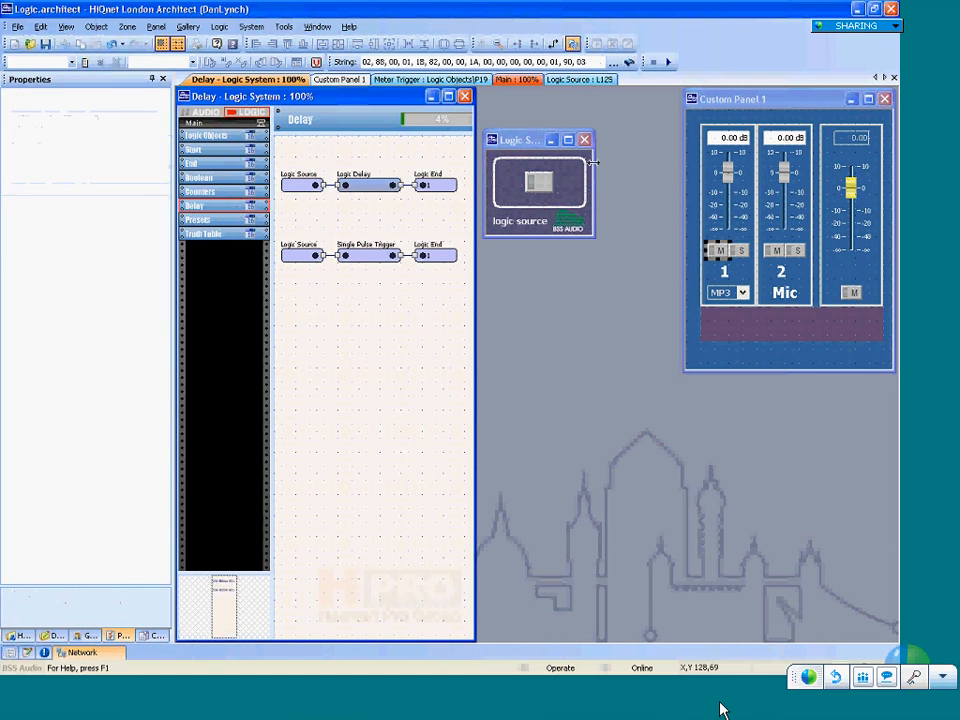
Toggle the Logic Source feeding the Logic Delay to test the switch-on delay, leaving the source on.
click(539, 183)
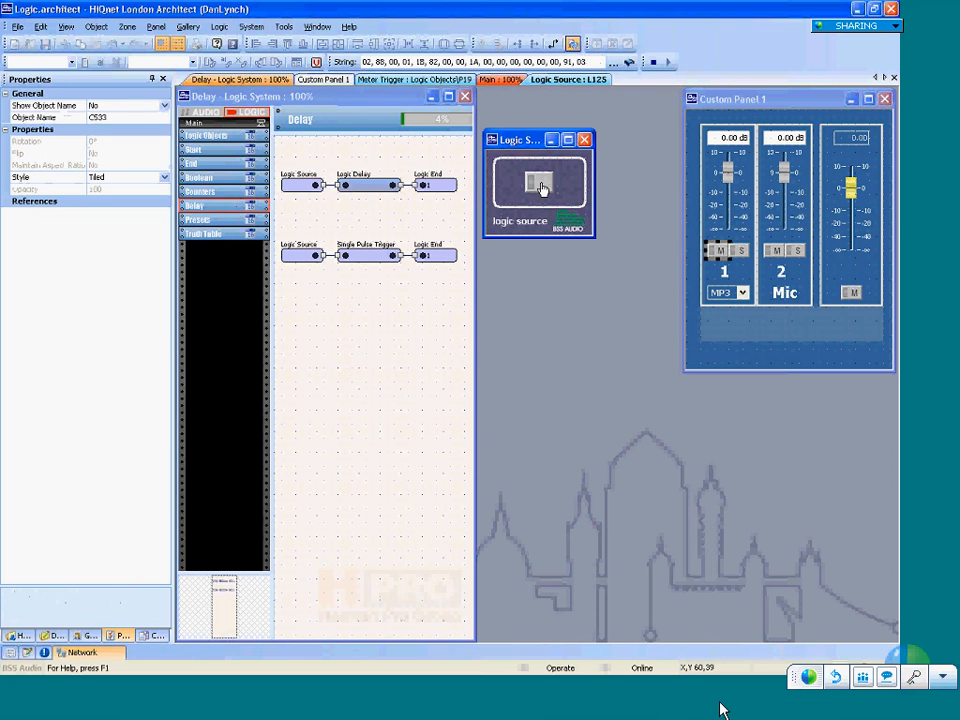
click(541, 183)
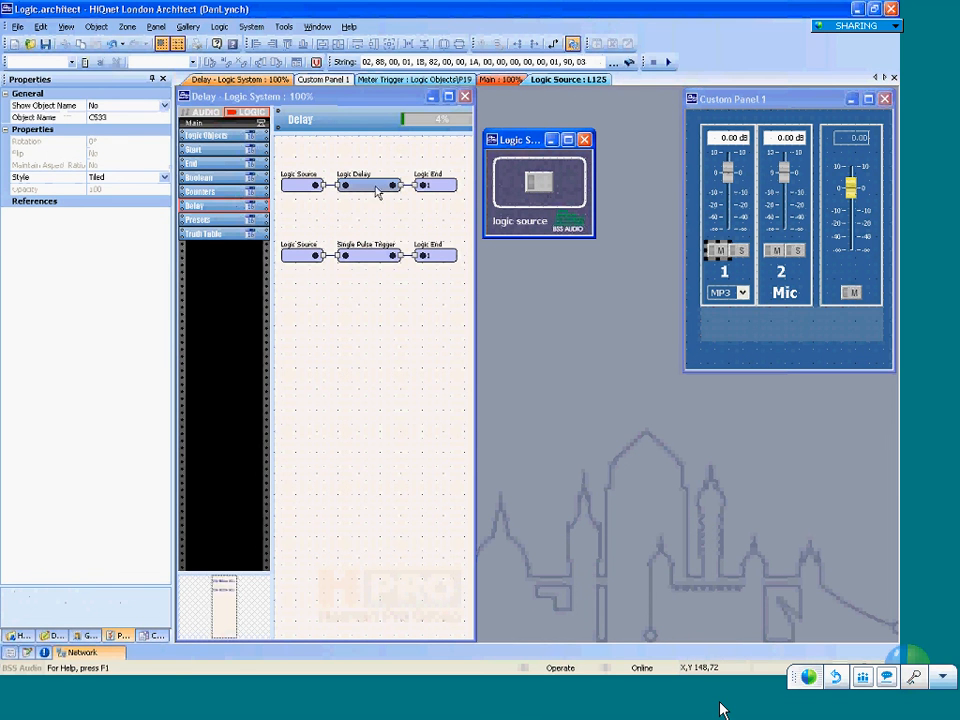
click(536, 185)
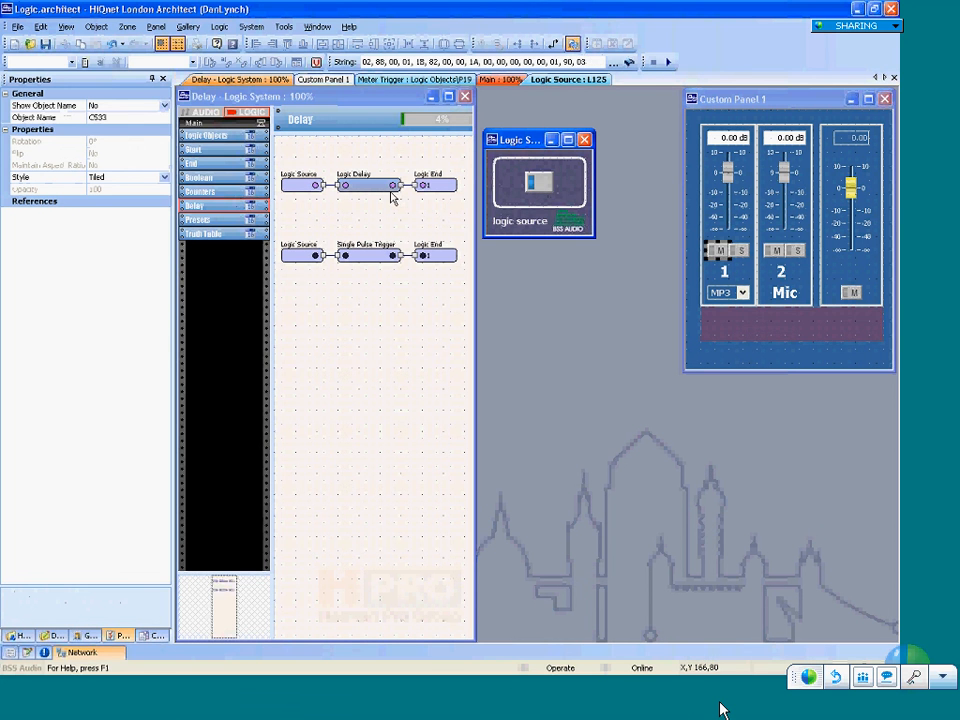
Switch off the logic source and set the Logic Delay's Delay On to 0 and its Delay Off to 30.
click(538, 183)
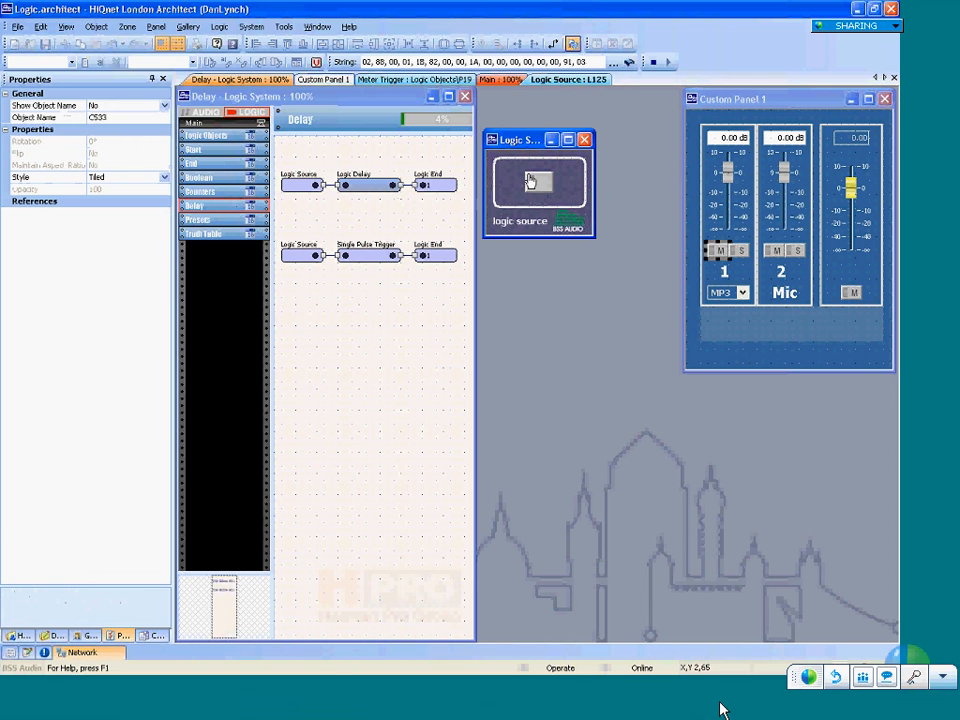
click(385, 185)
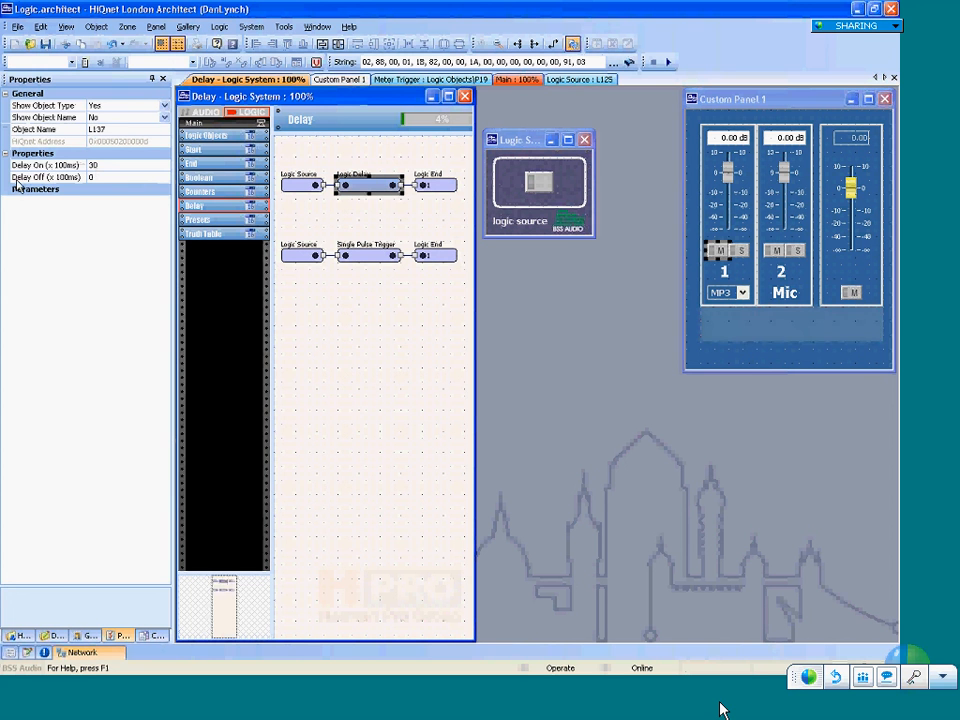
click(96, 165)
text(0)
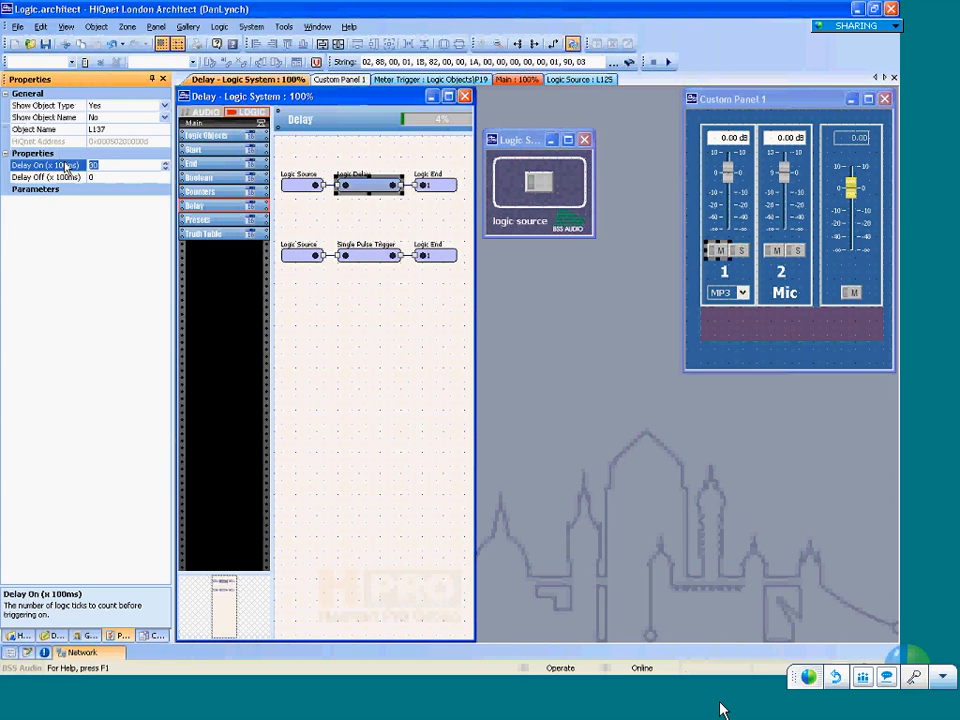
click(68, 178)
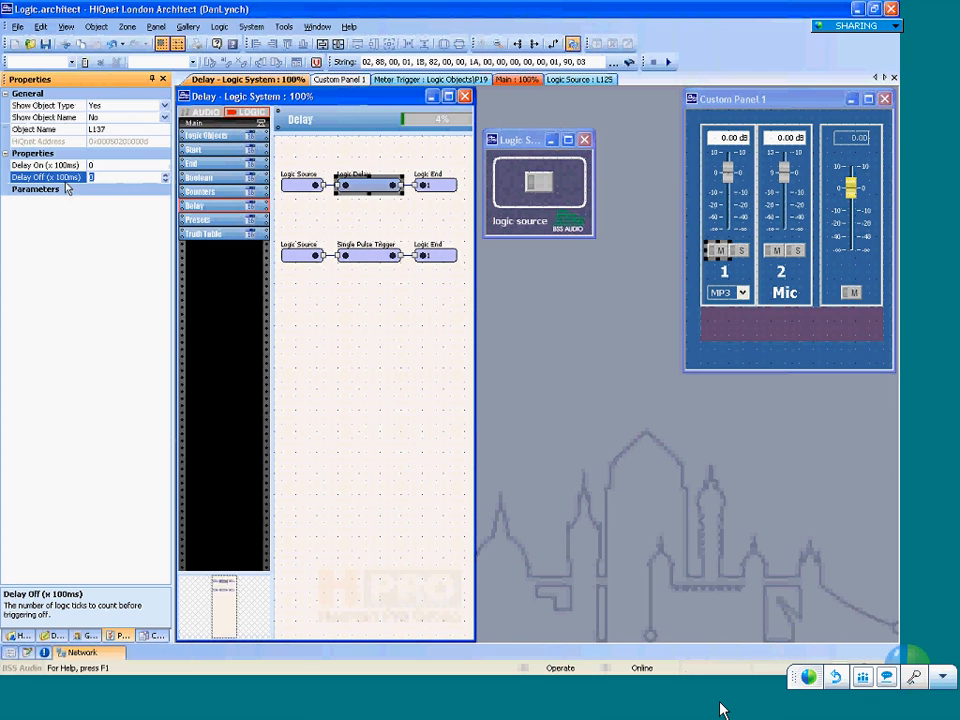
text(30)
Toggle the logic source on and off repeatedly to test how the Logic Delay holds its output after switch-off.
click(533, 184)
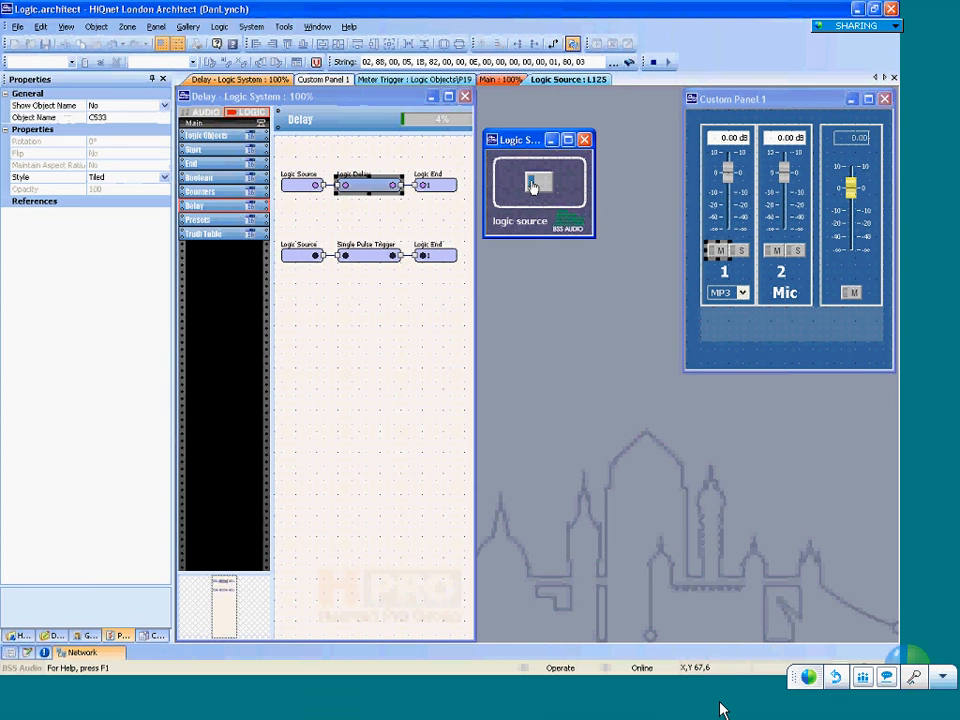
click(536, 185)
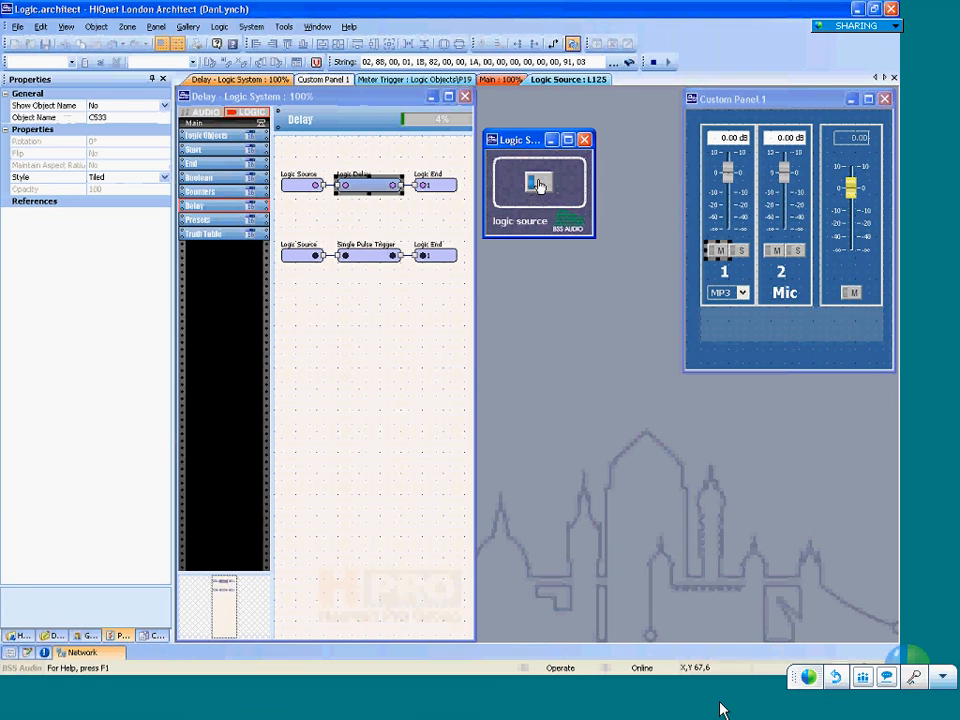
click(536, 184)
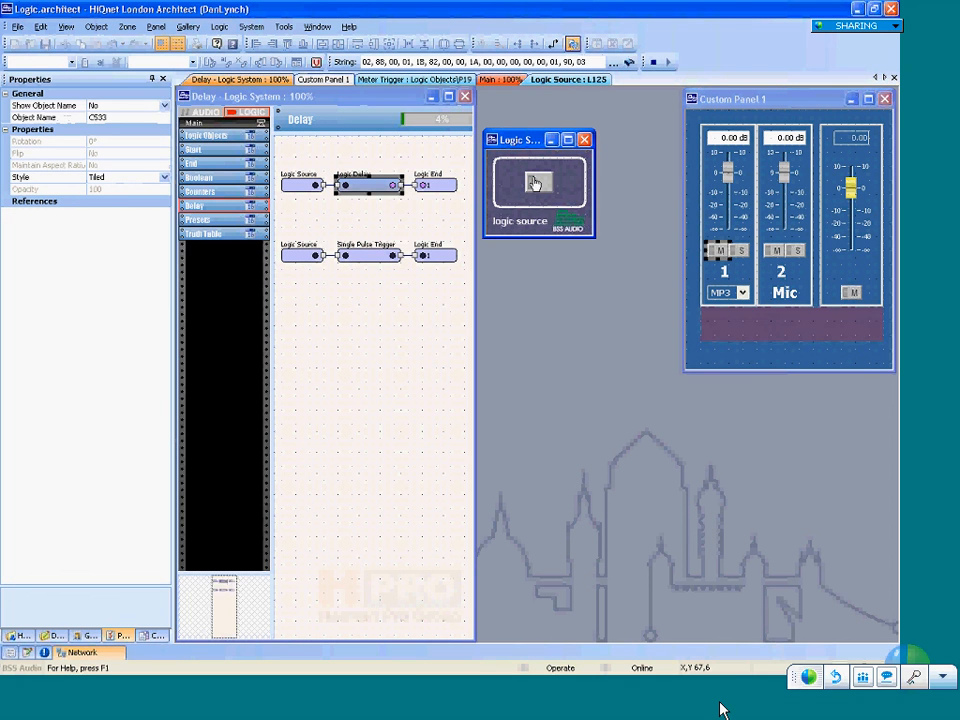
click(534, 183)
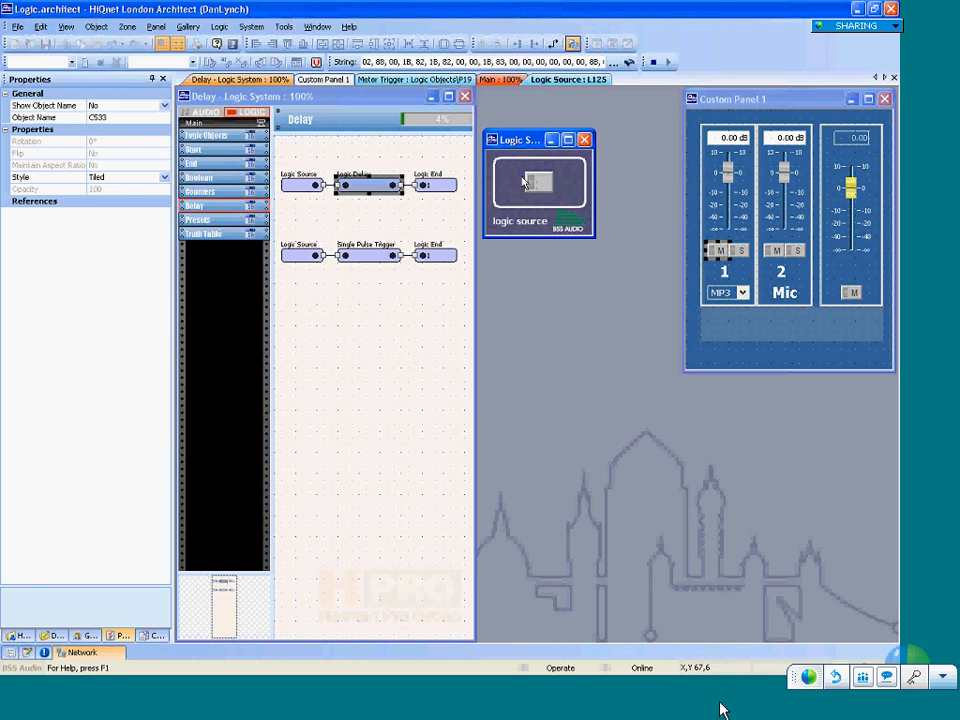
click(534, 186)
click(369, 185)
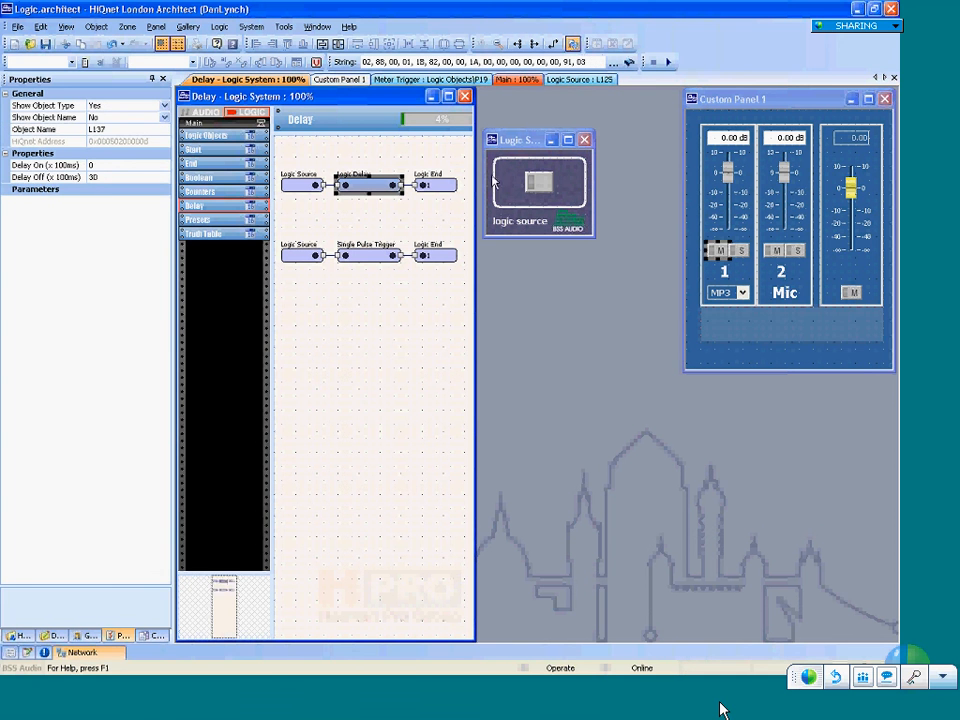
click(540, 184)
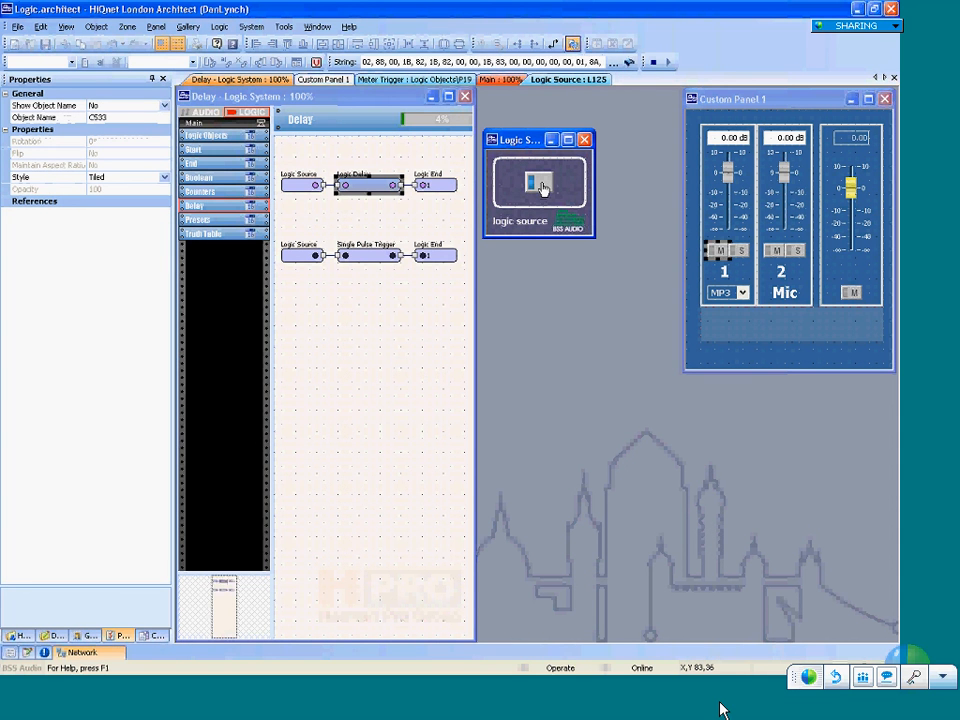
click(540, 185)
click(540, 188)
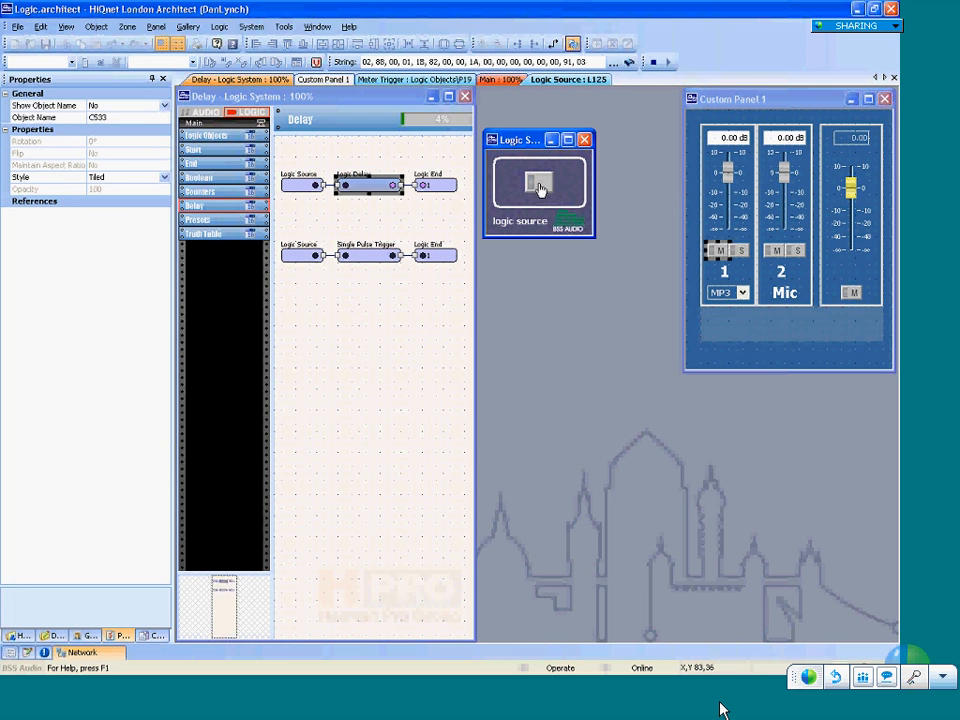
click(538, 187)
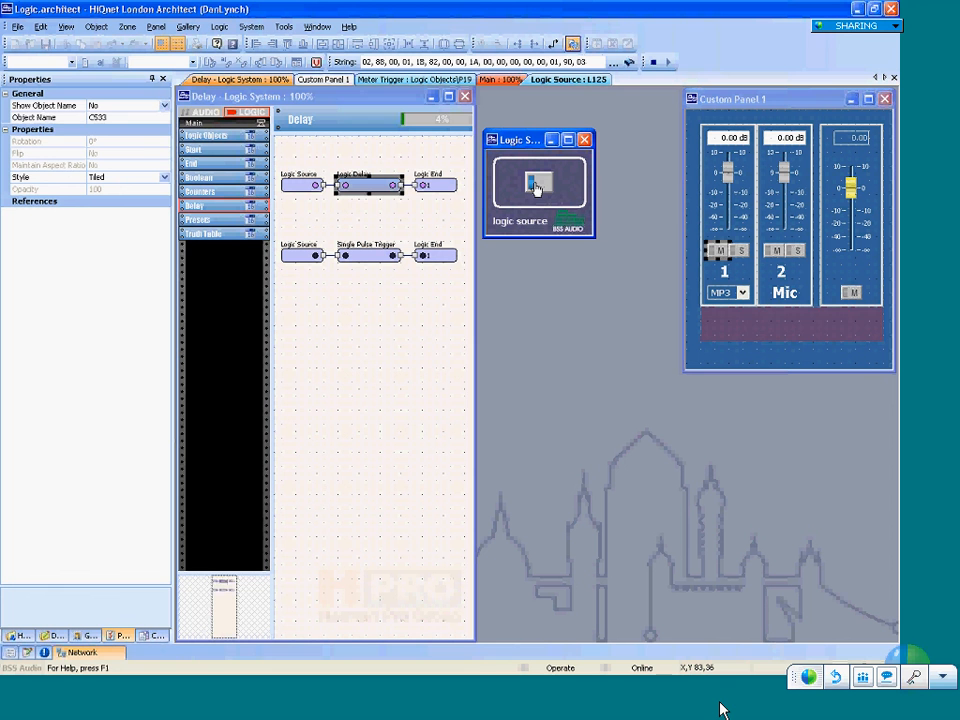
Bring up the description of the Logic Delay's Delay Off property and enlarge the description area.
click(372, 190)
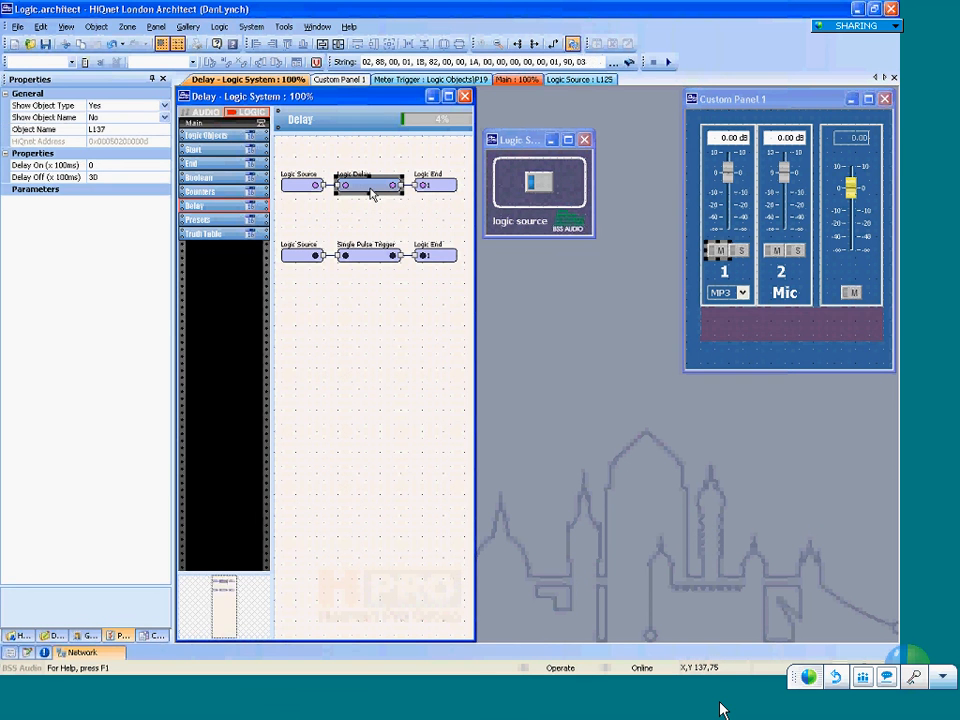
click(110, 176)
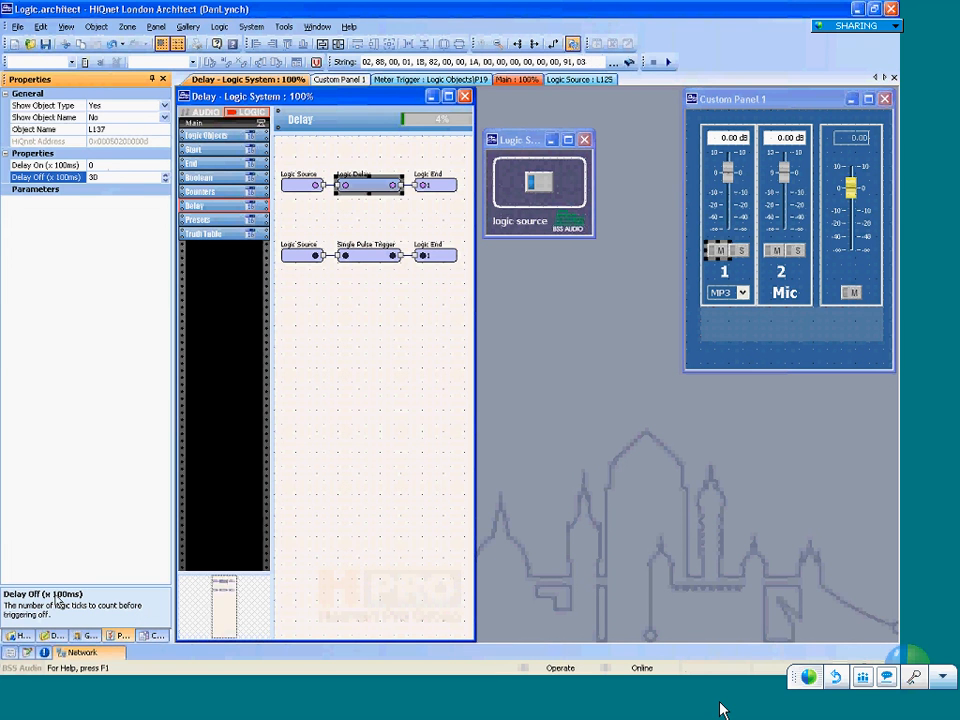
drag(90, 588, 90, 560)
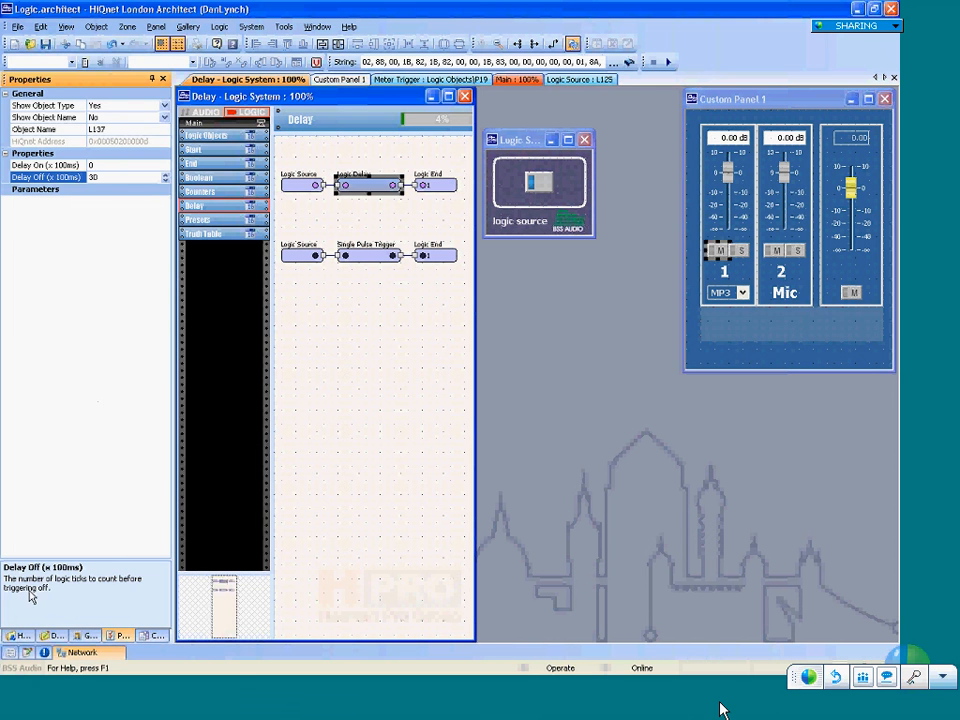
Set the Logic Delay's Delay Off to 0 and its Delay On to 30.
click(548, 190)
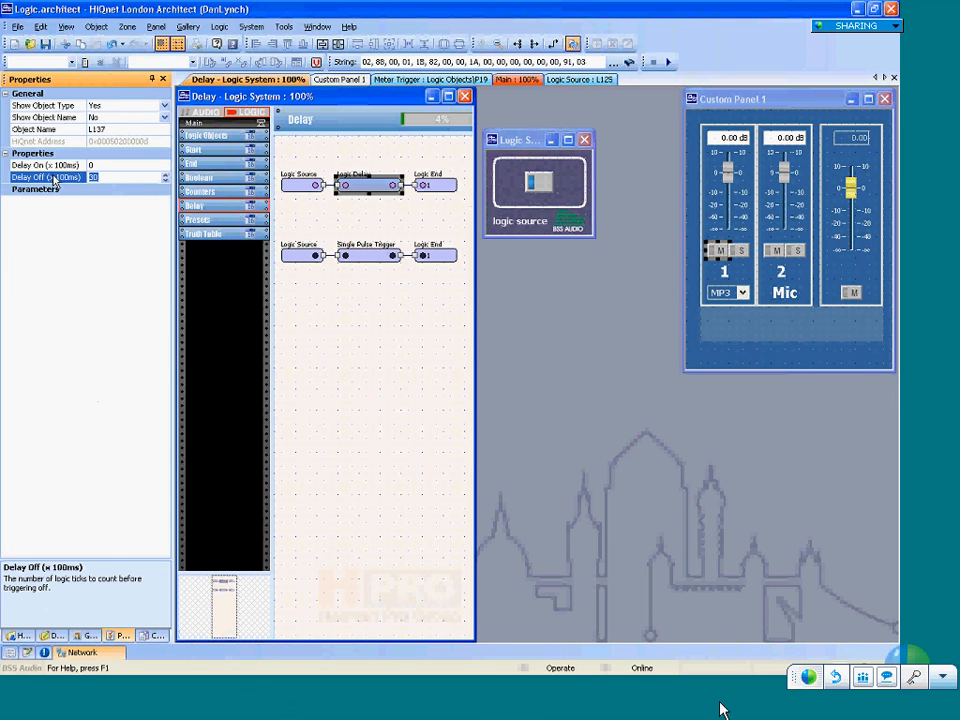
text(0)
click(106, 164)
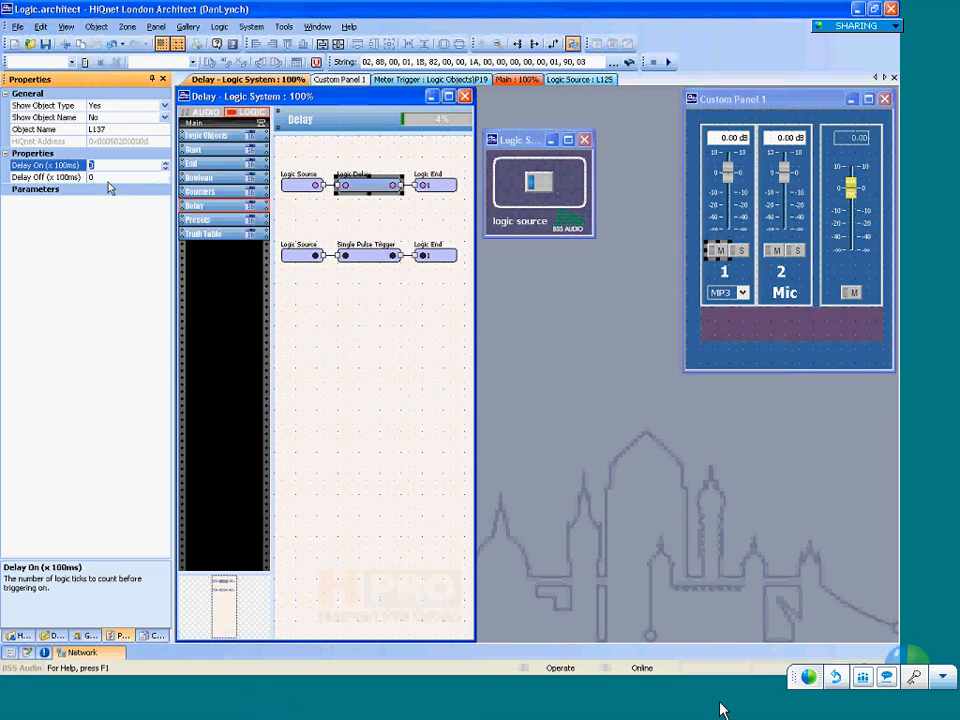
text(30)
Toggle the logic source with short and long on-periods to test the Logic Delay's switch-on delay.
click(538, 188)
click(539, 188)
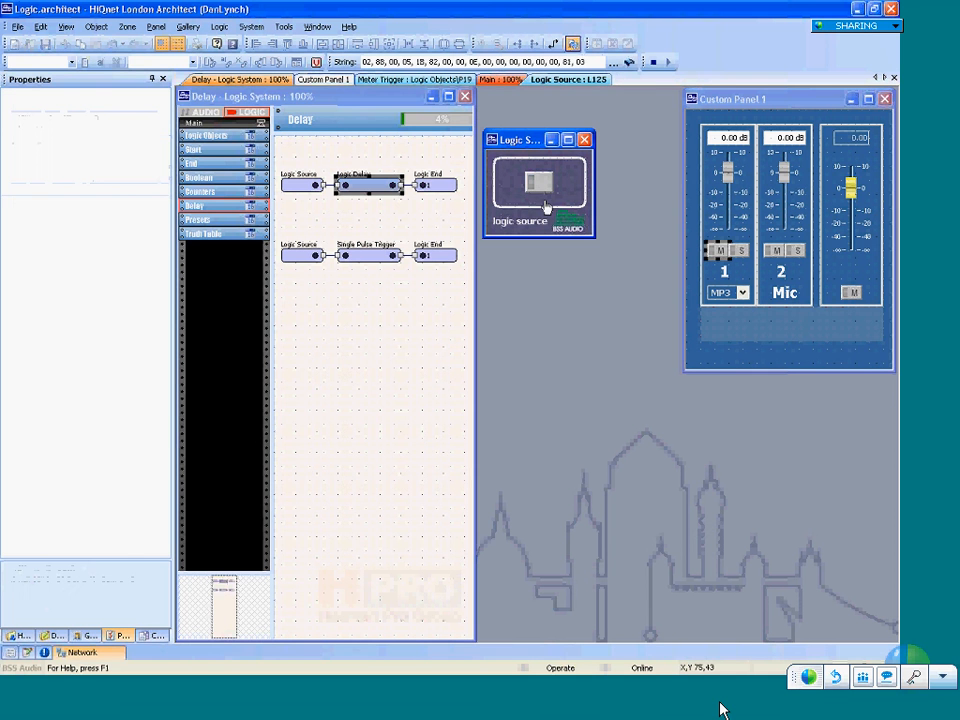
click(534, 184)
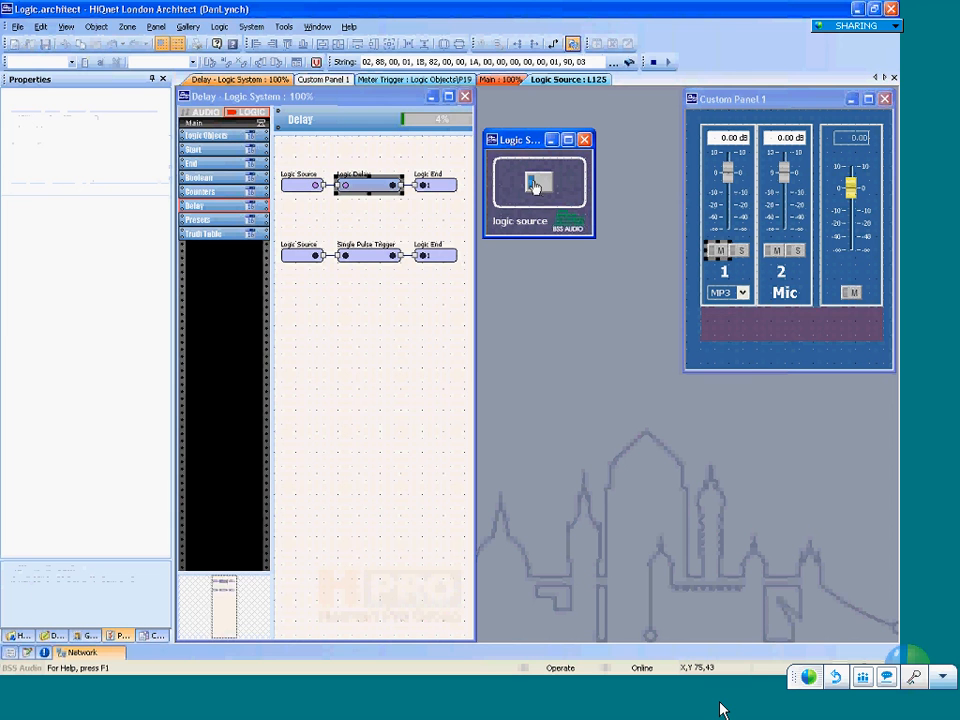
click(534, 184)
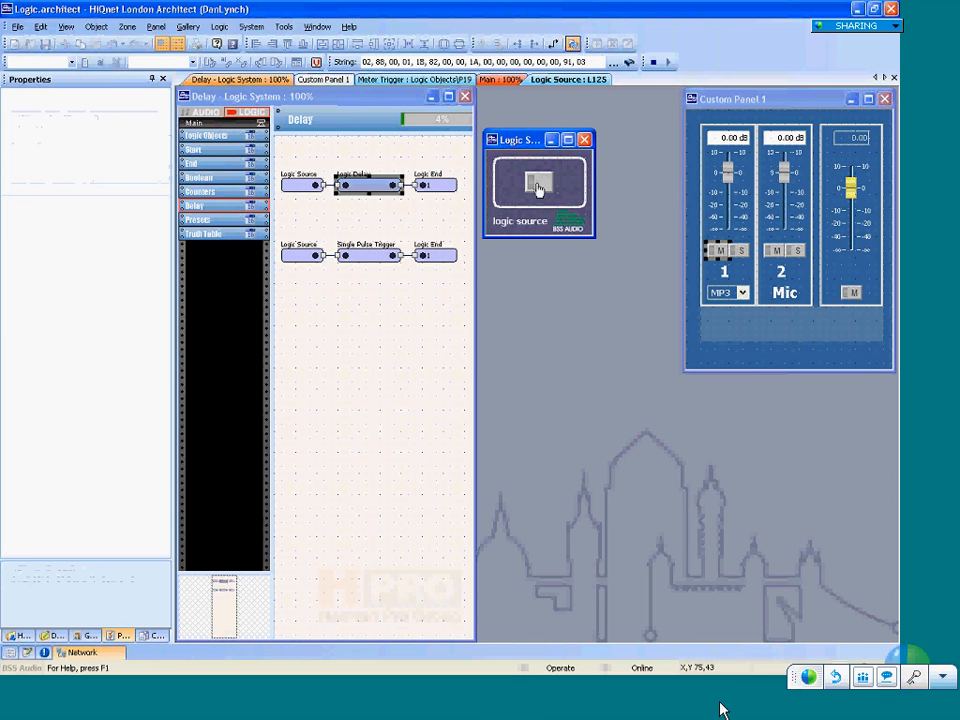
click(534, 184)
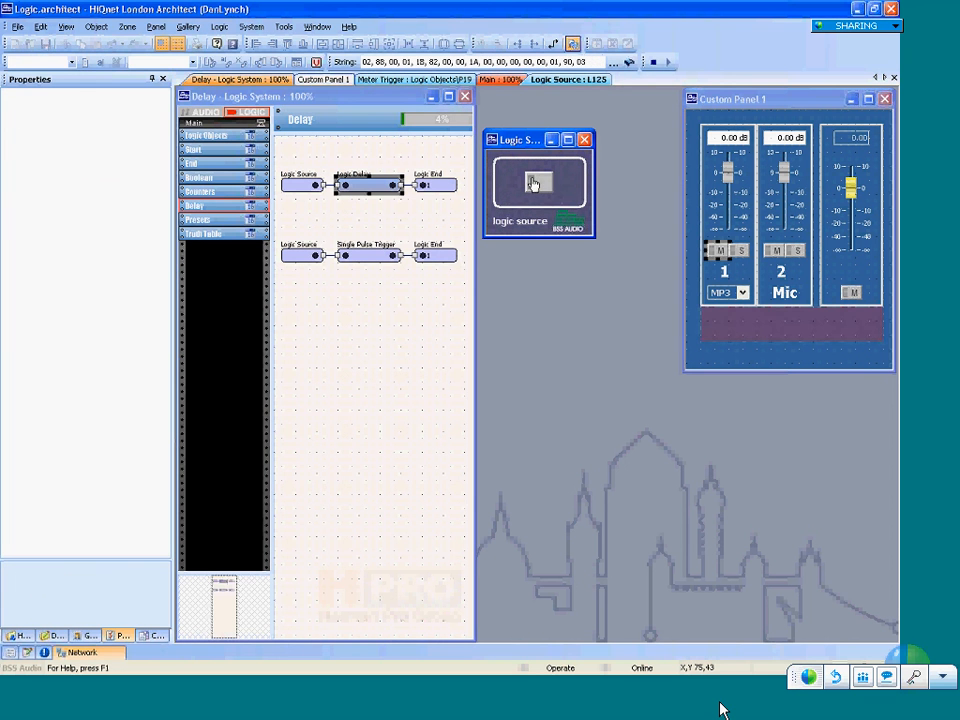
click(531, 182)
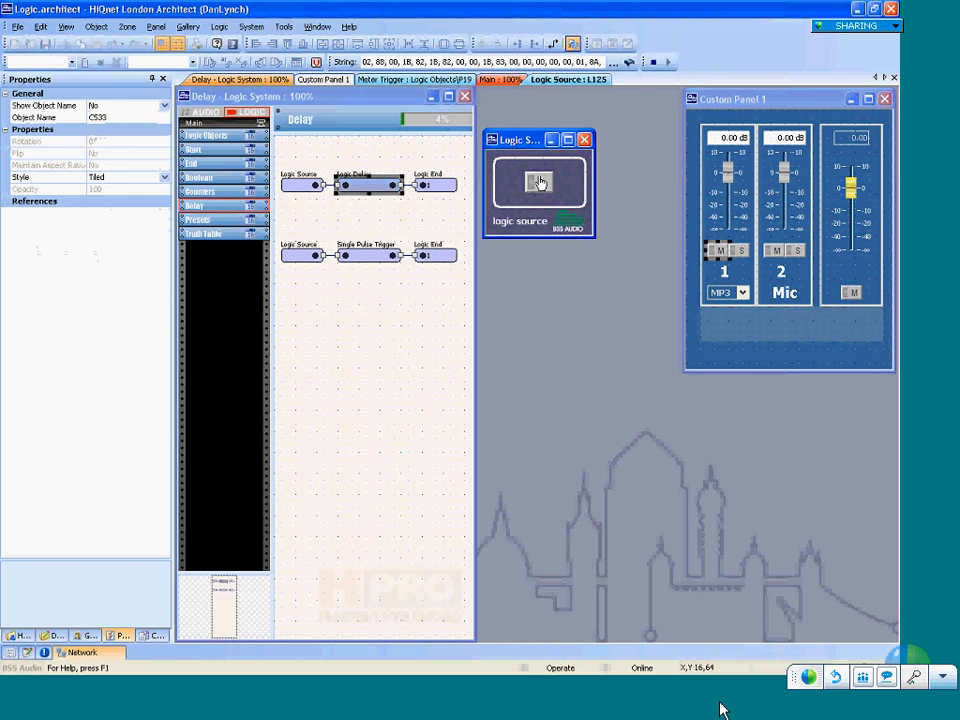
Change the Logic Source panel's button type to Momentary and deselect everything in the Delay window.
click(538, 182)
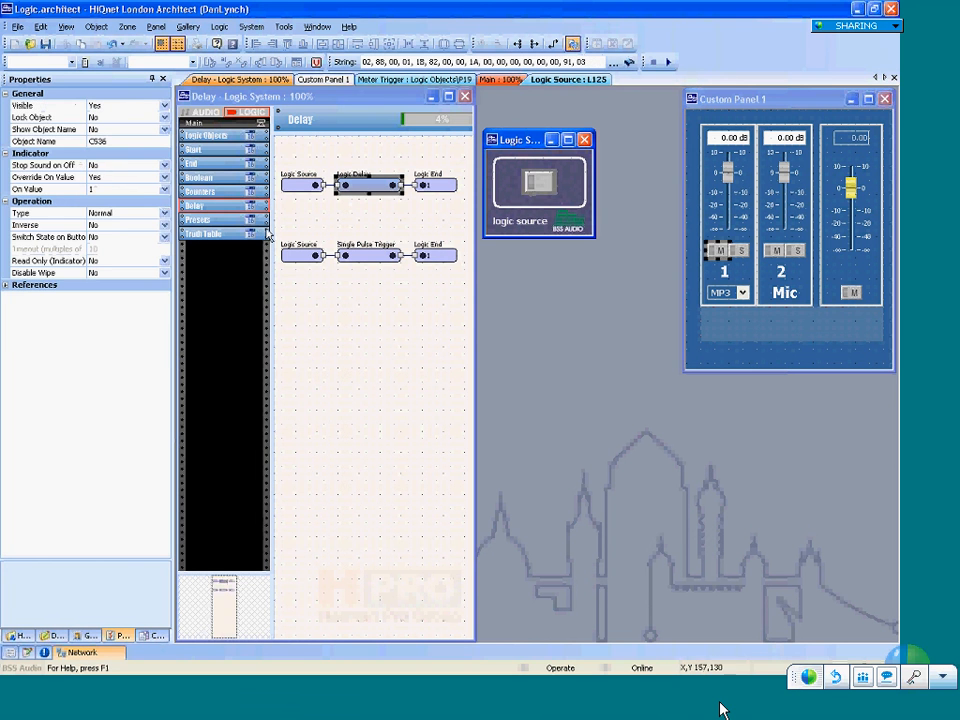
click(110, 213)
click(100, 235)
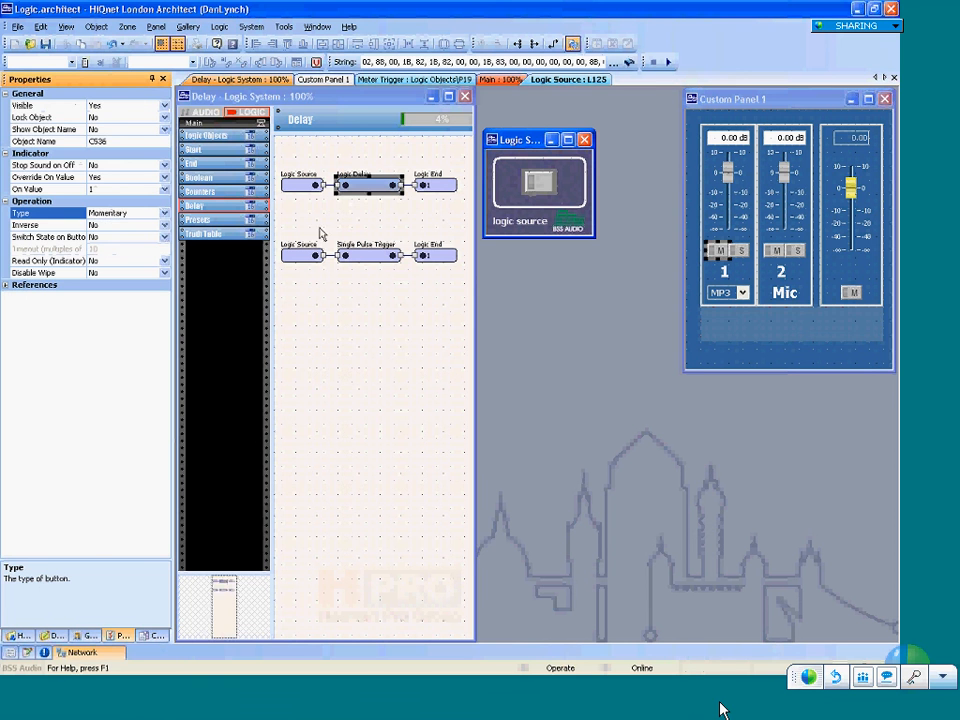
click(500, 228)
click(435, 214)
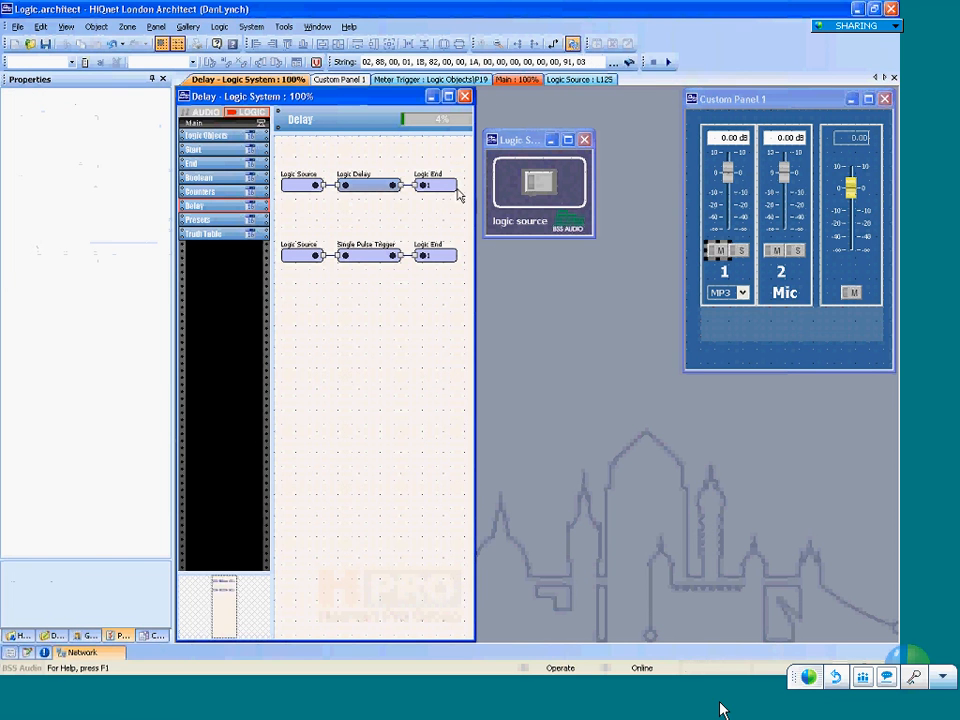
Operate the momentary logic source button to test how the delay chain responds to held and brief signals.
click(532, 144)
click(540, 186)
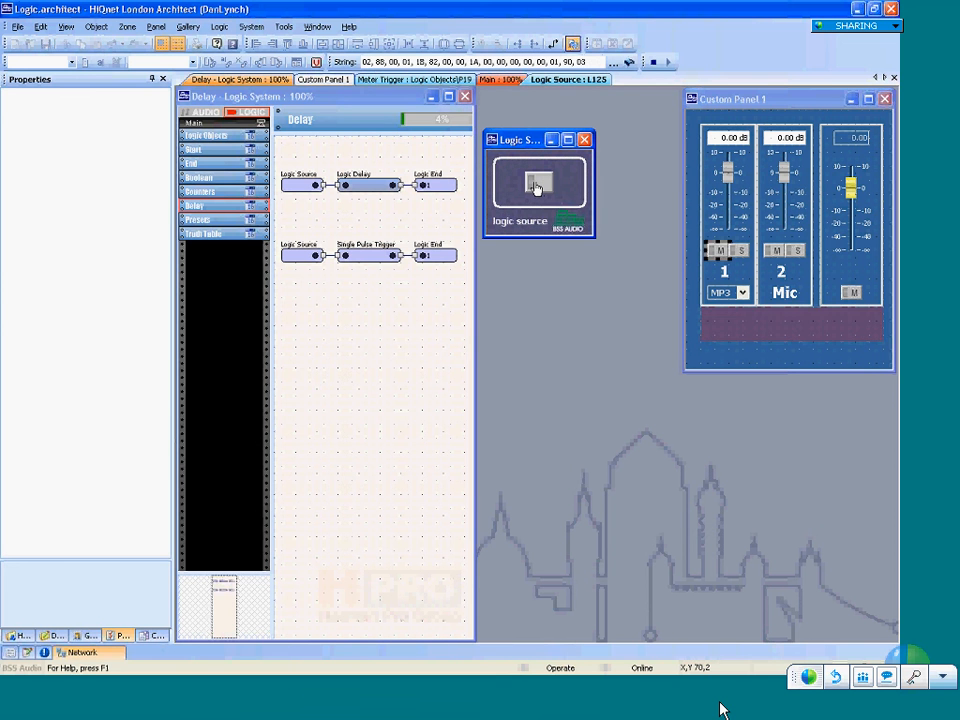
click(537, 186)
click(537, 184)
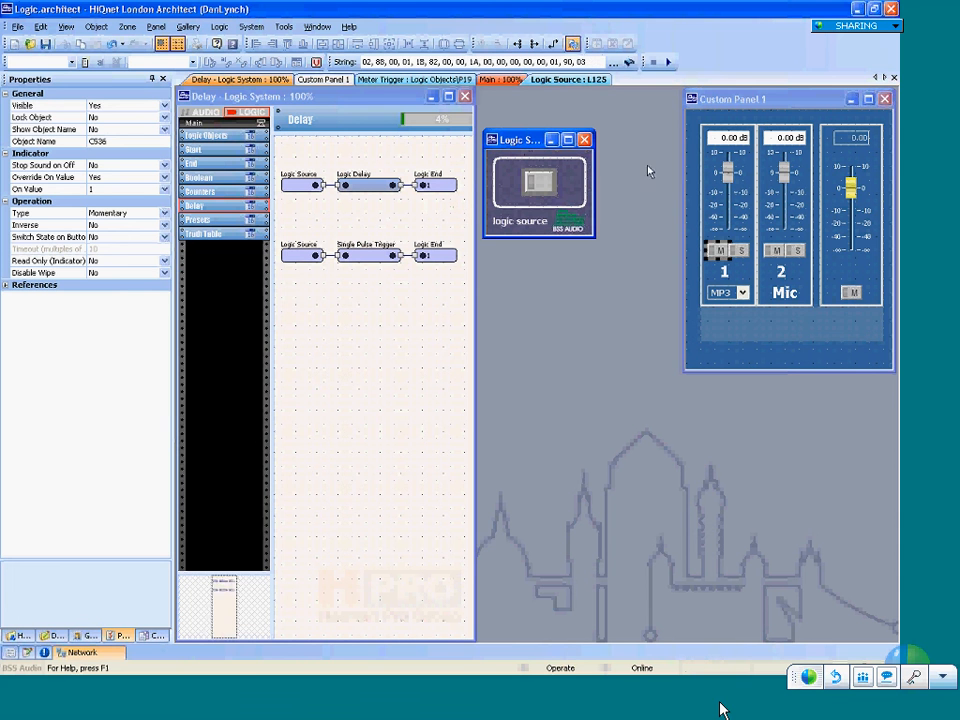
Make room by moving the Logic Source panel and widening the Delay window, and open the upper Logic End's panel beside it.
drag(703, 148, 712, 136)
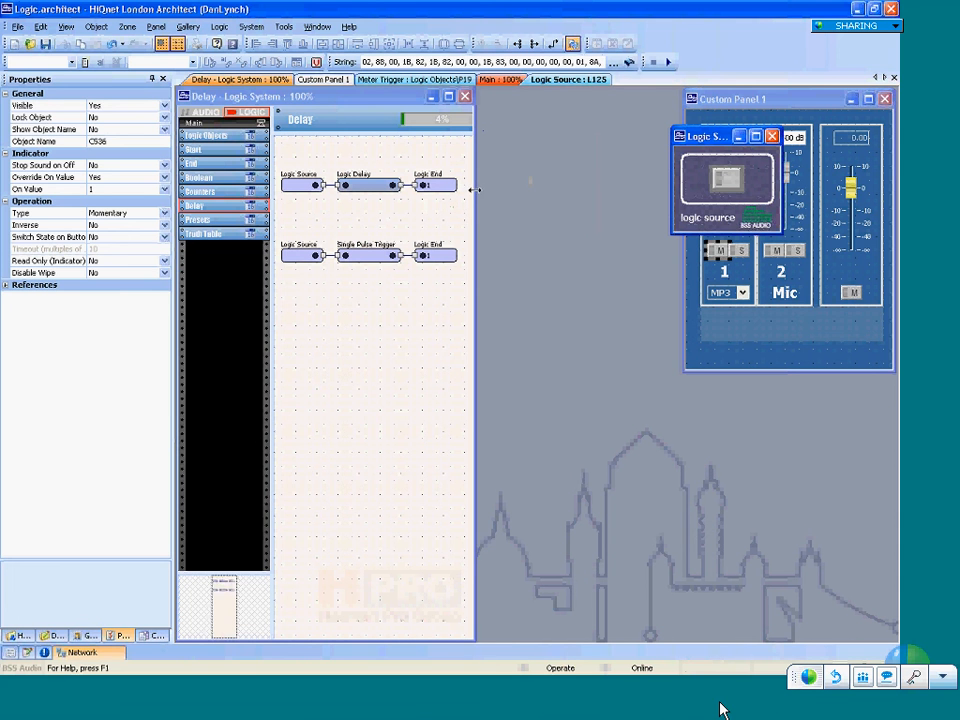
drag(474, 190, 638, 188)
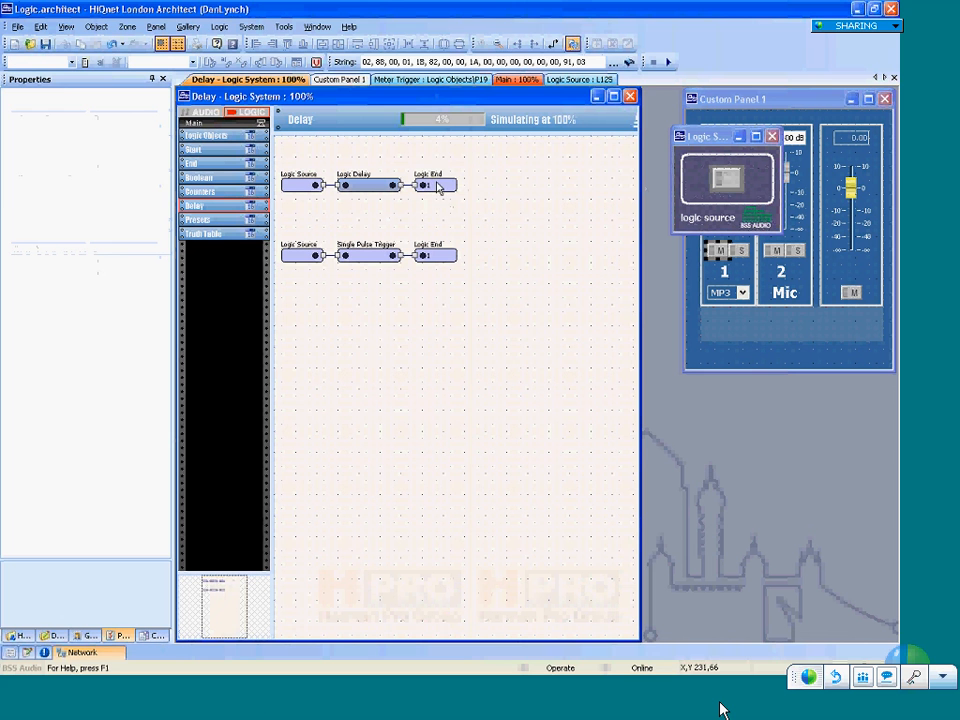
double_click(437, 186)
drag(340, 262, 686, 395)
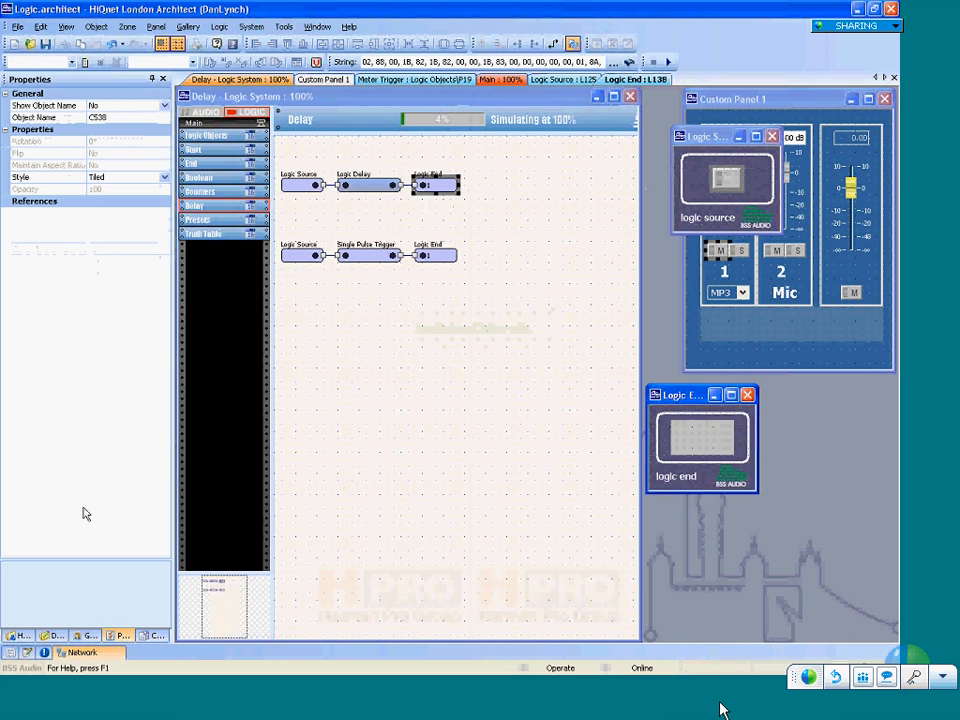
click(78, 632)
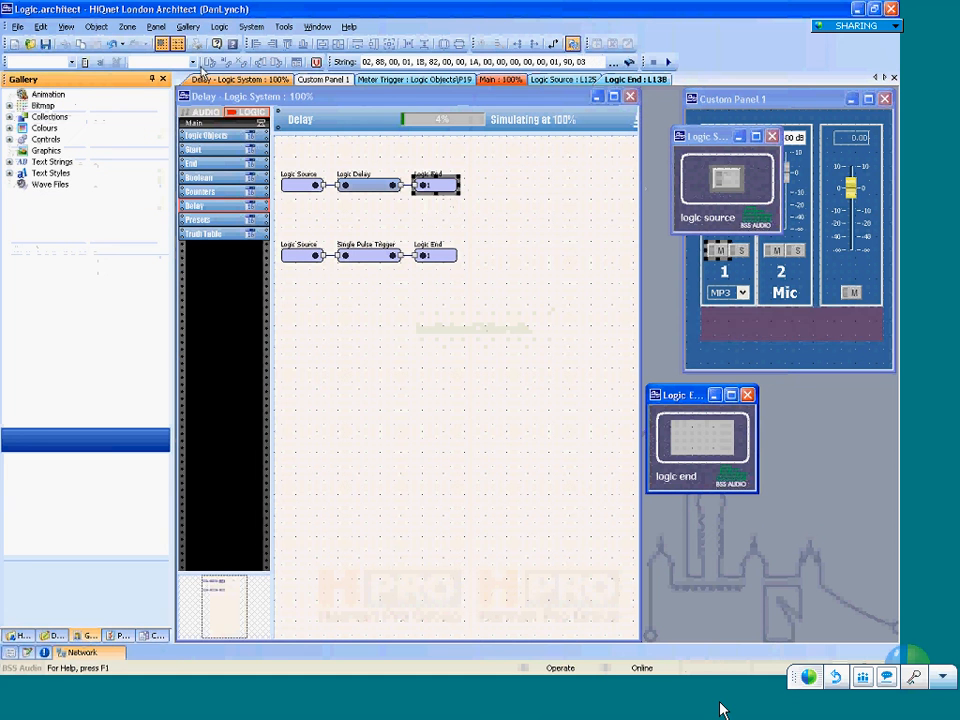
click(189, 27)
mouse_move(201, 42)
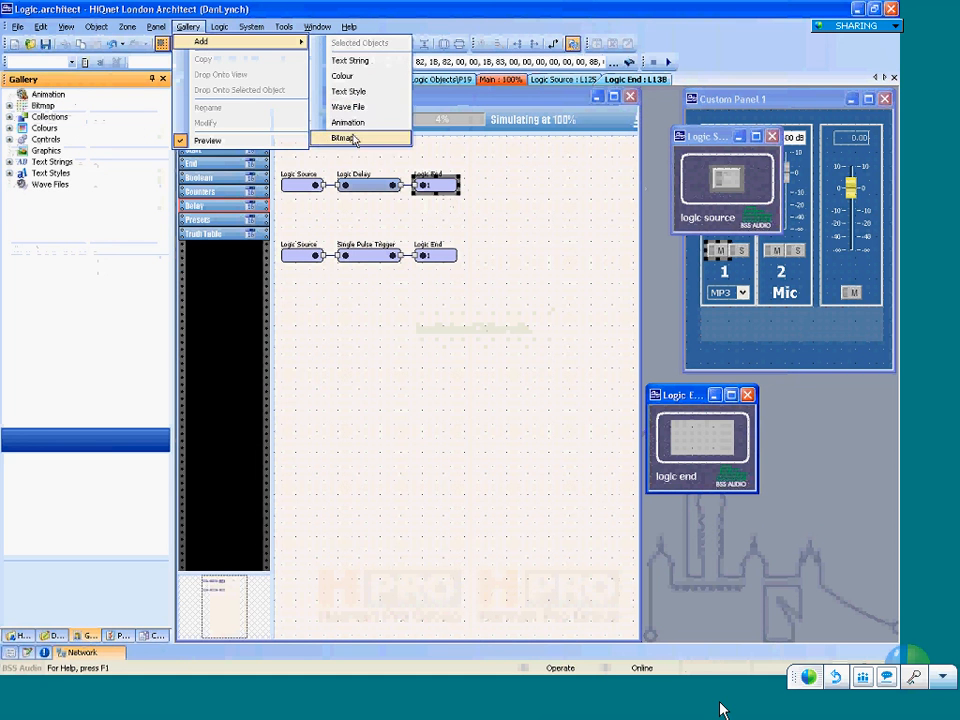
click(686, 393)
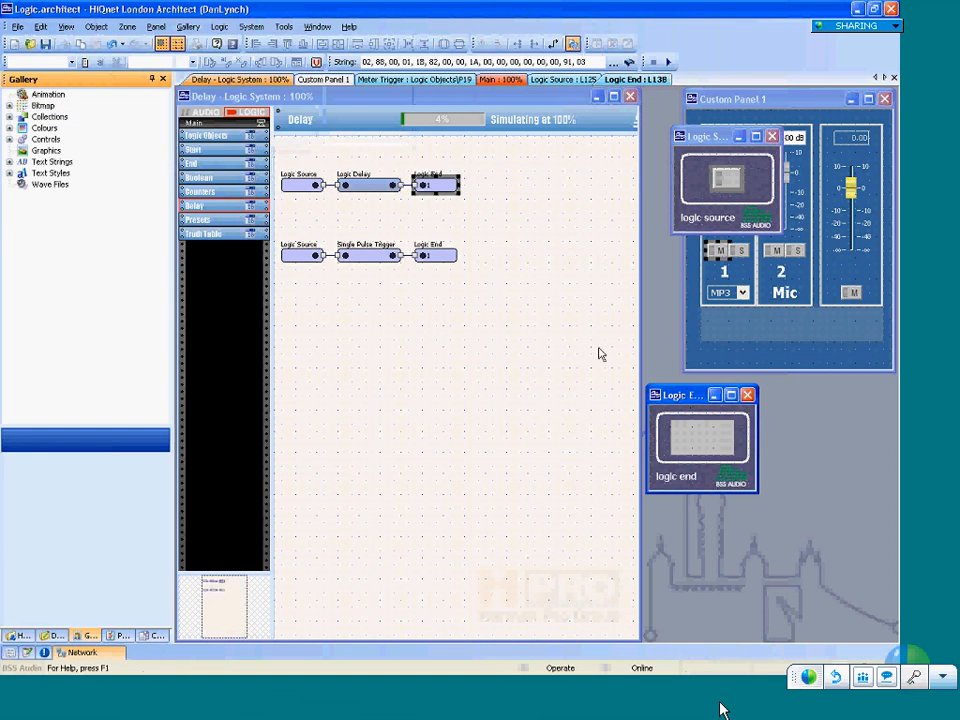
Move the upper Logic End slightly down and place a copy of the Logic Delay after the existing one.
drag(435, 187, 446, 206)
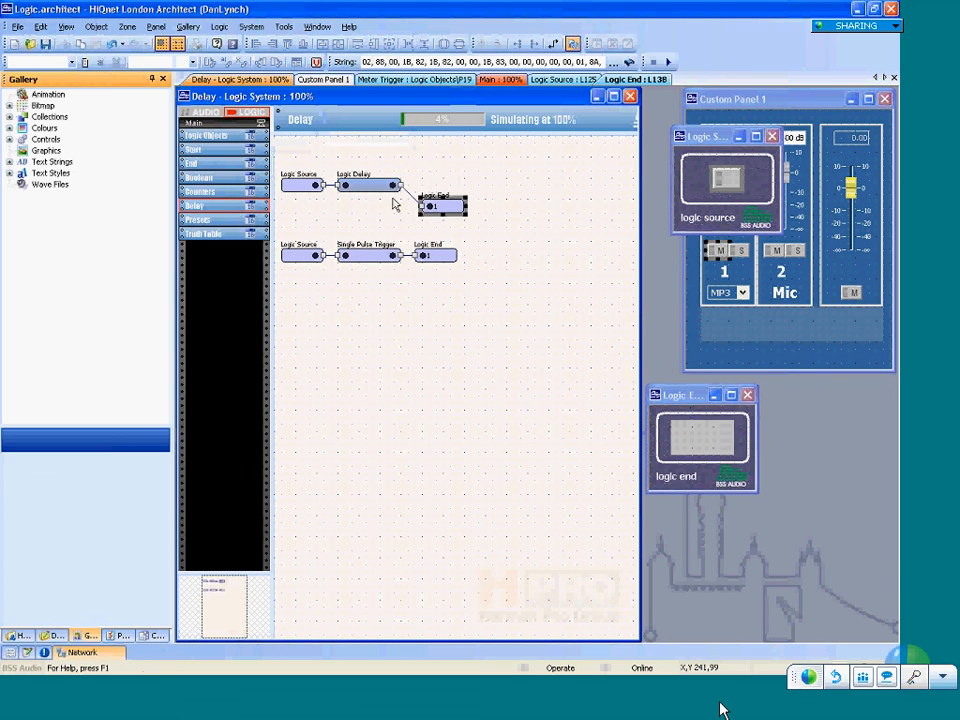
drag(371, 189, 452, 190)
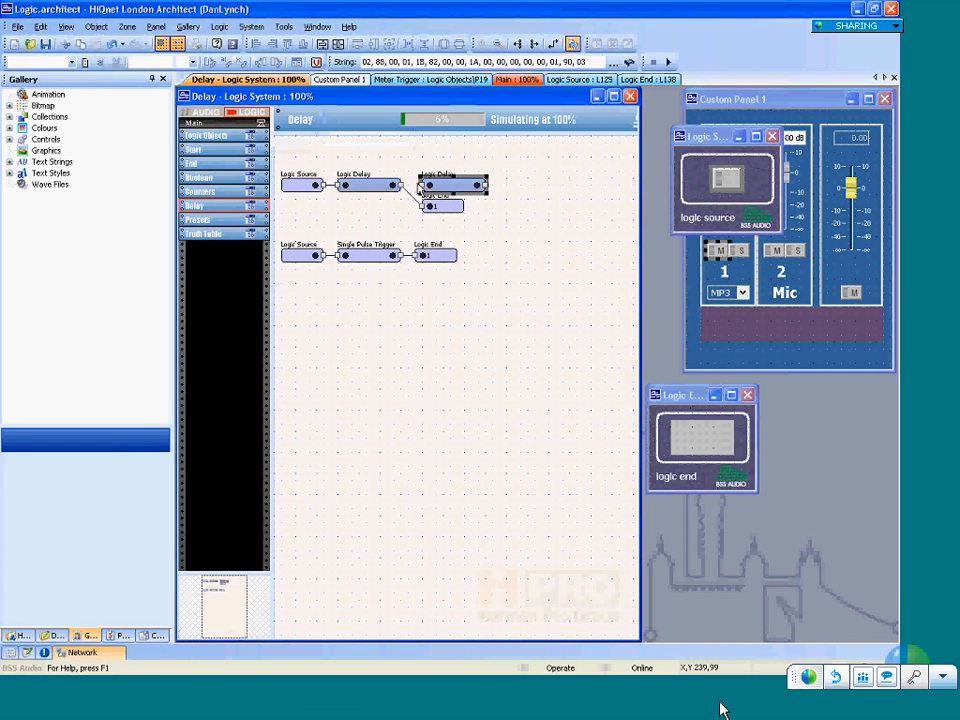
Connect the copied Logic Delay's input to the first Logic Delay's output and start a wire from the copy's output.
drag(421, 185, 400, 185)
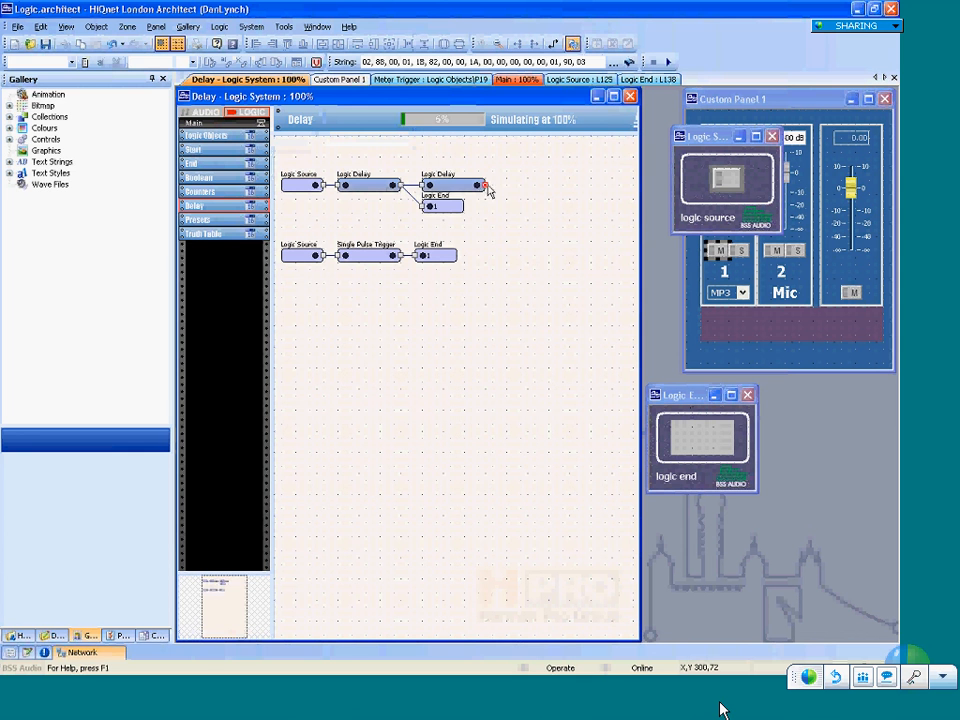
drag(485, 185, 513, 186)
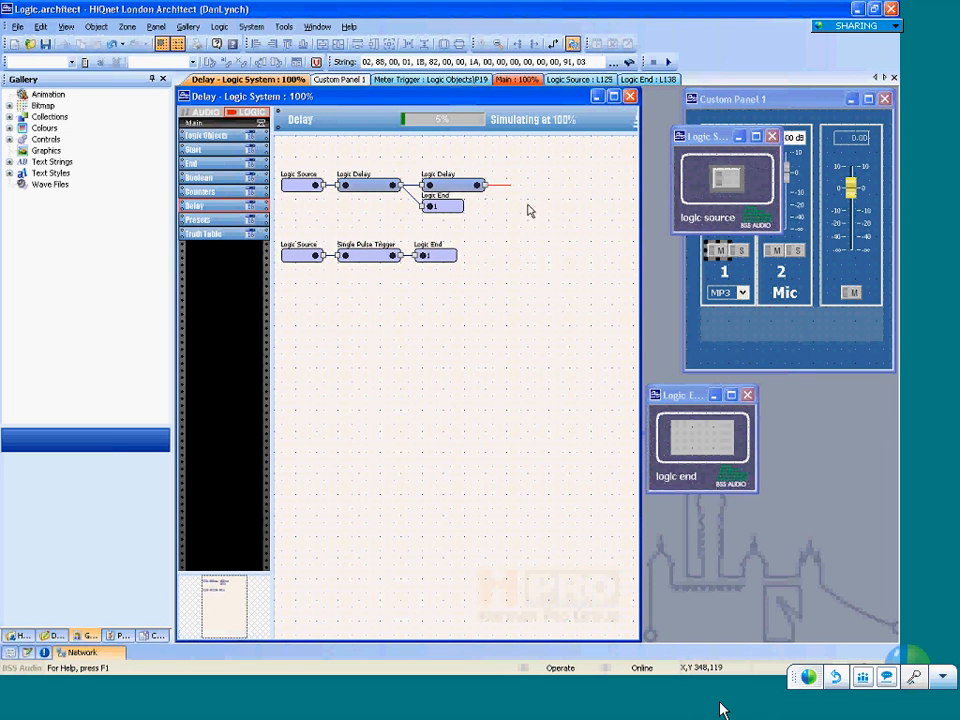
Delete the copied Logic Delay with its wires and move the upper Logic End back in line with the remaining delay.
click(500, 186)
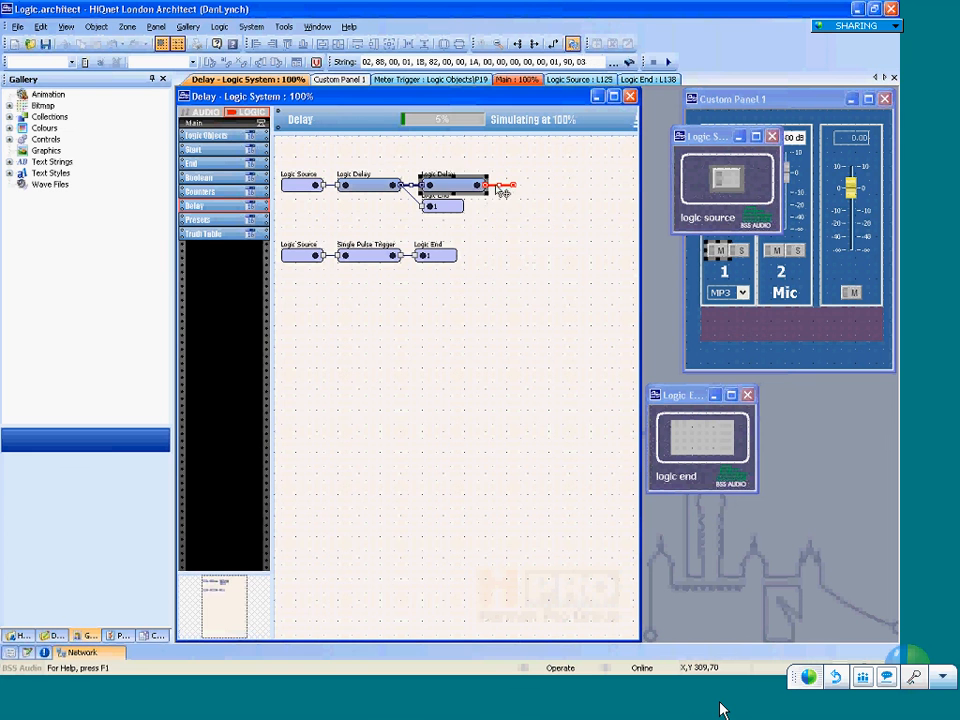
key(Delete)
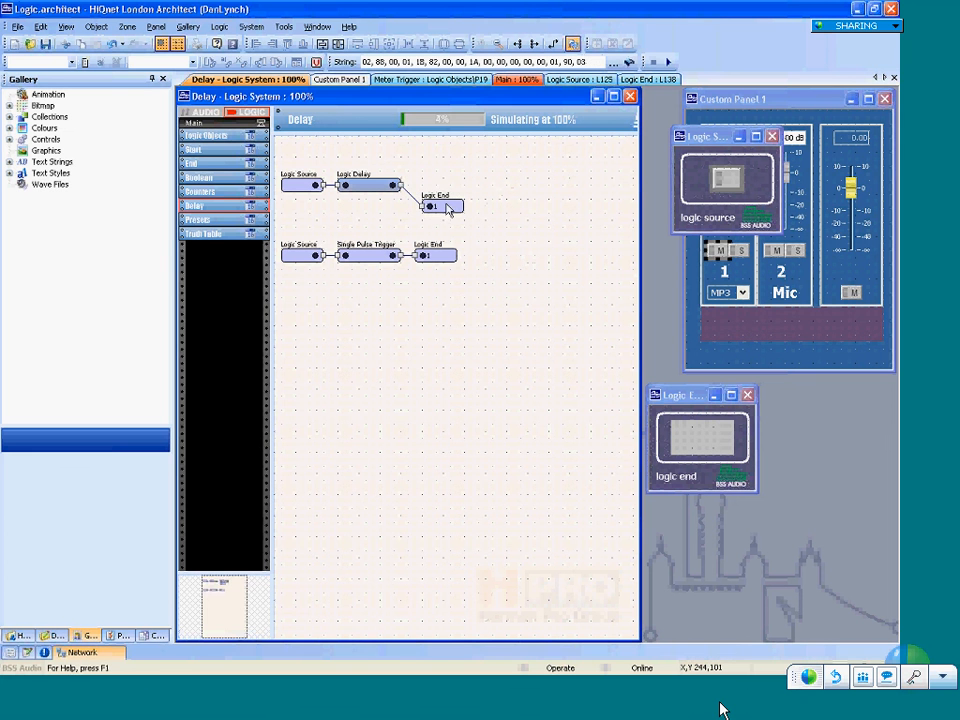
drag(449, 209, 434, 185)
click(451, 217)
click(476, 222)
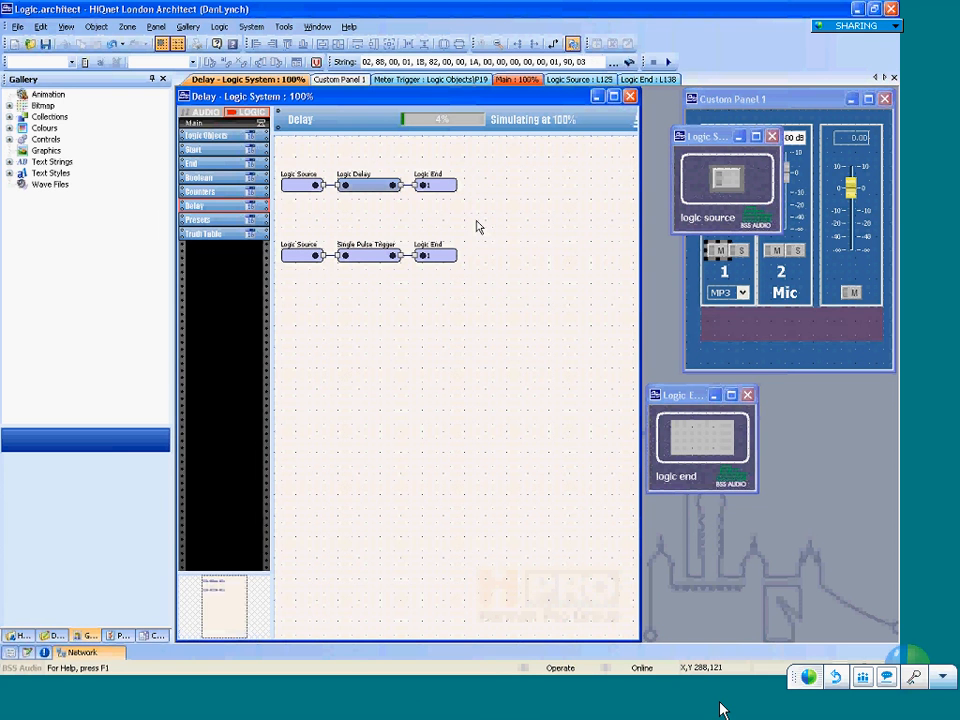
Change the button type on the Logic Source panel to Normal.
click(733, 188)
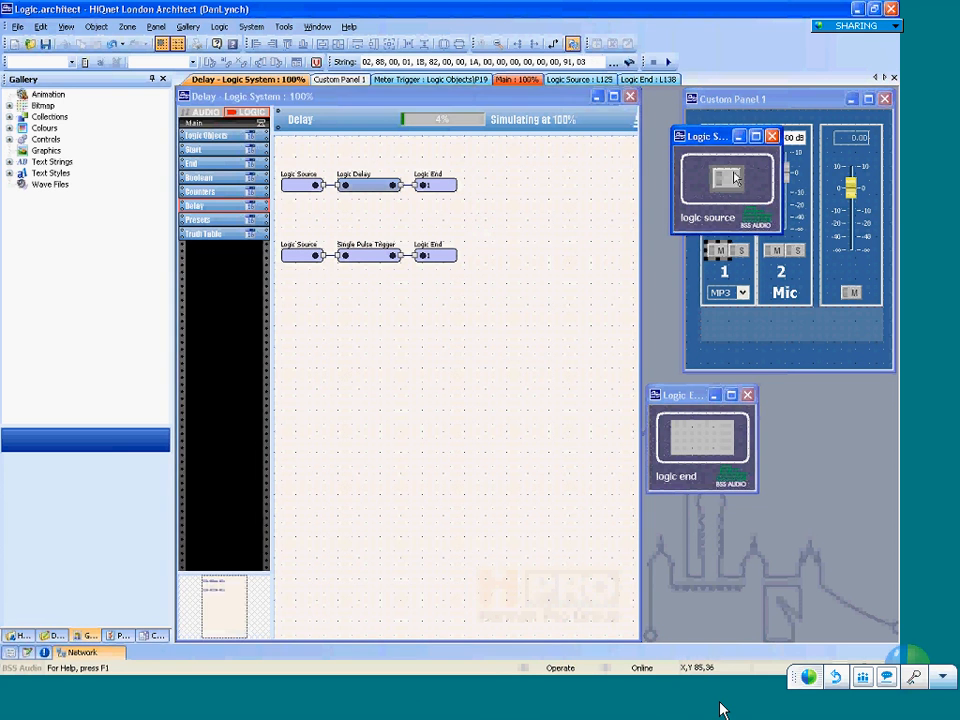
click(112, 634)
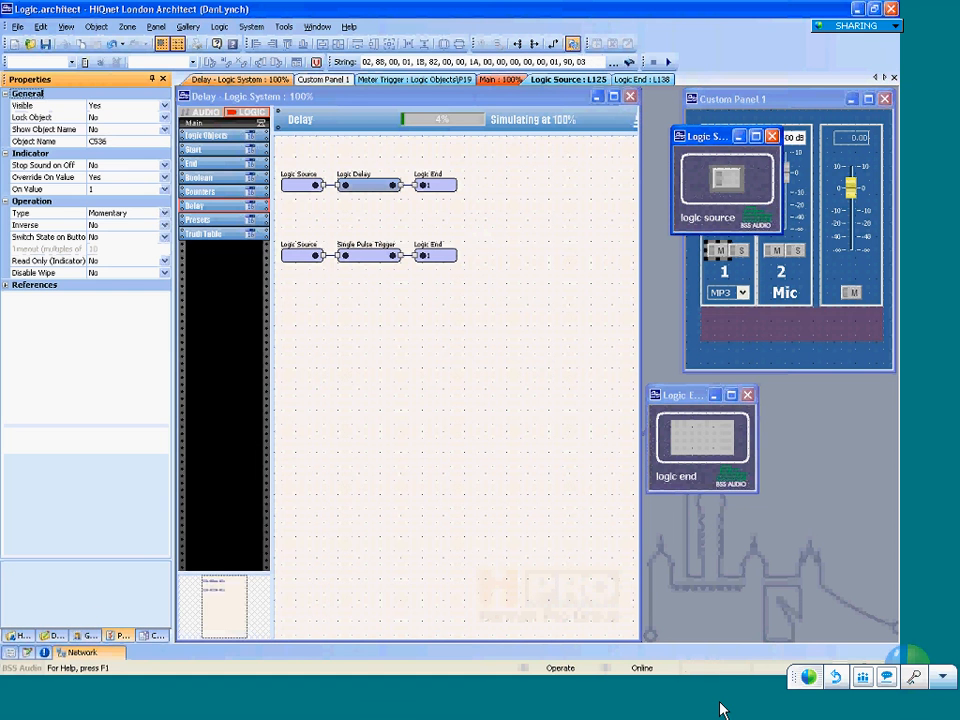
click(164, 214)
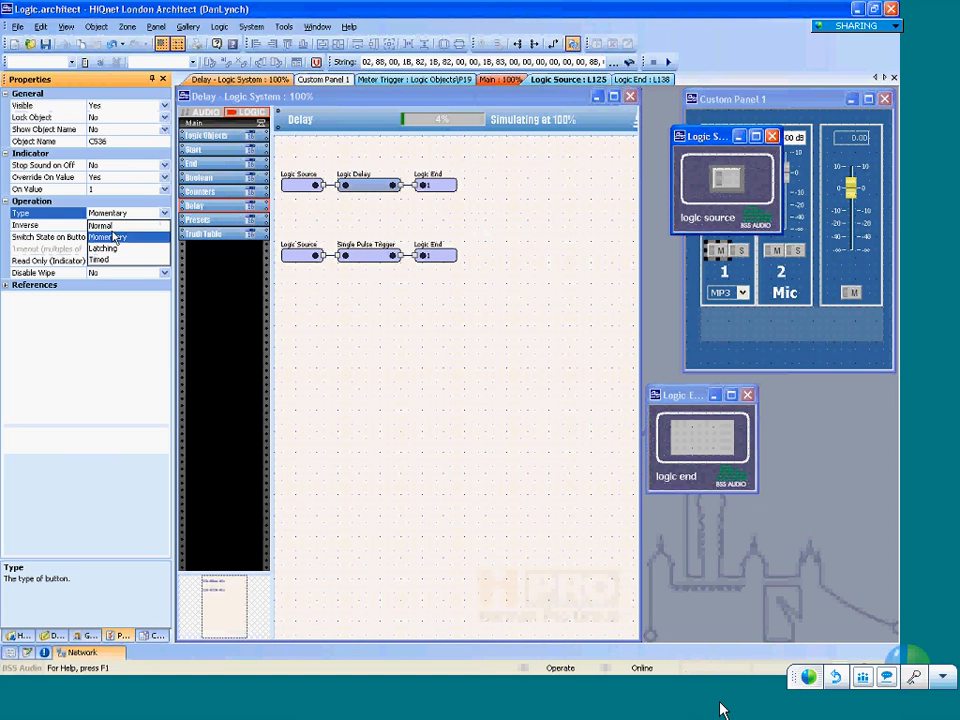
click(115, 237)
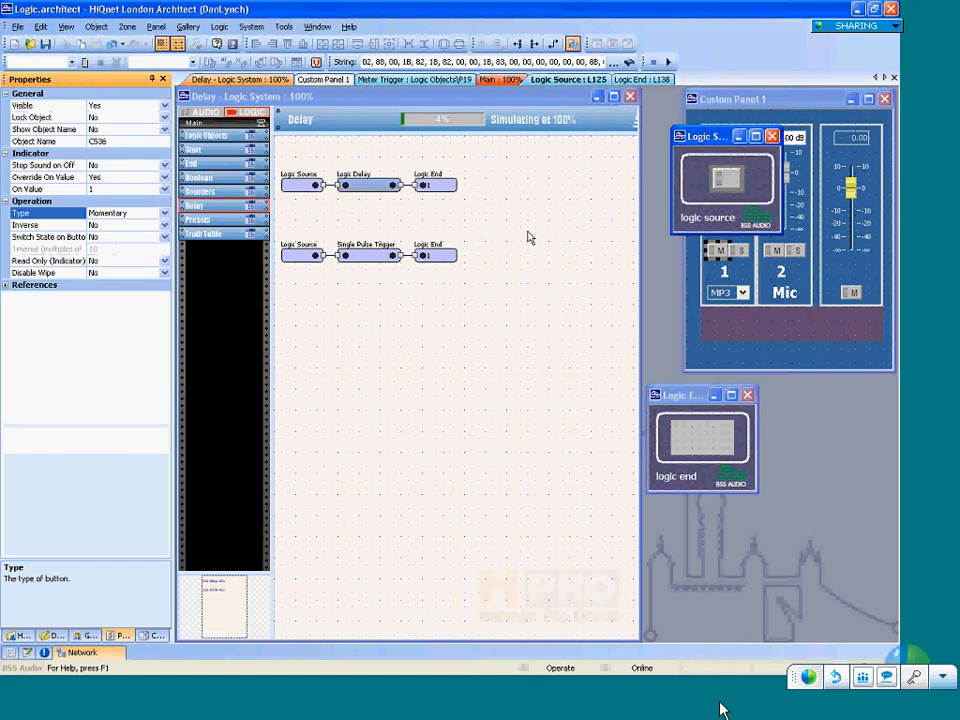
click(165, 214)
click(129, 226)
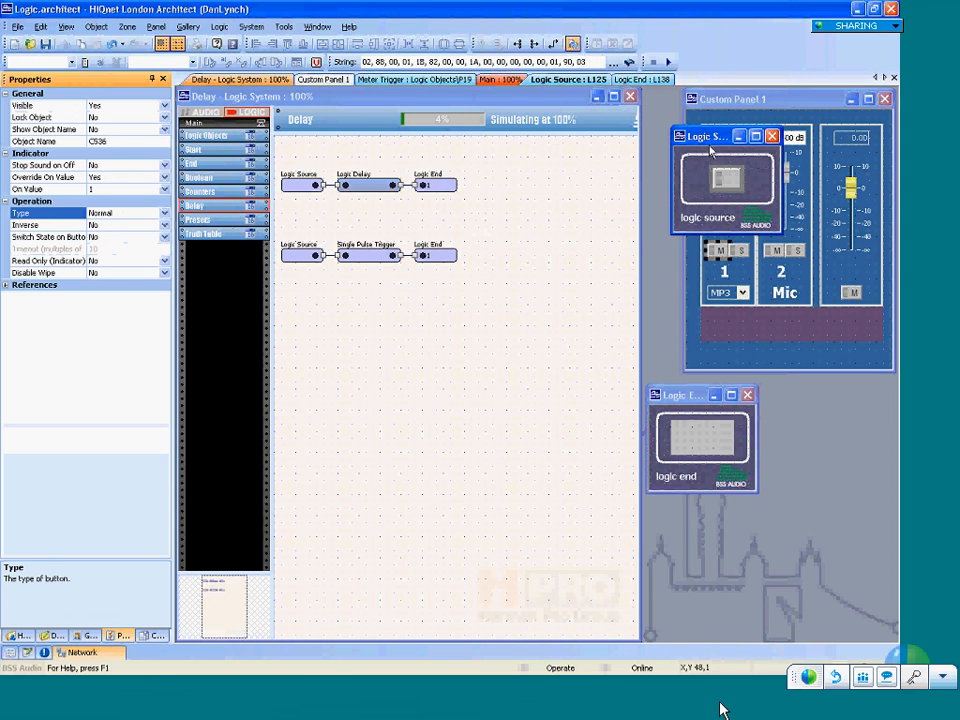
Leave design mode, switch the Logic Source button on and close the Logic End panel.
drag(711, 141, 693, 152)
click(711, 193)
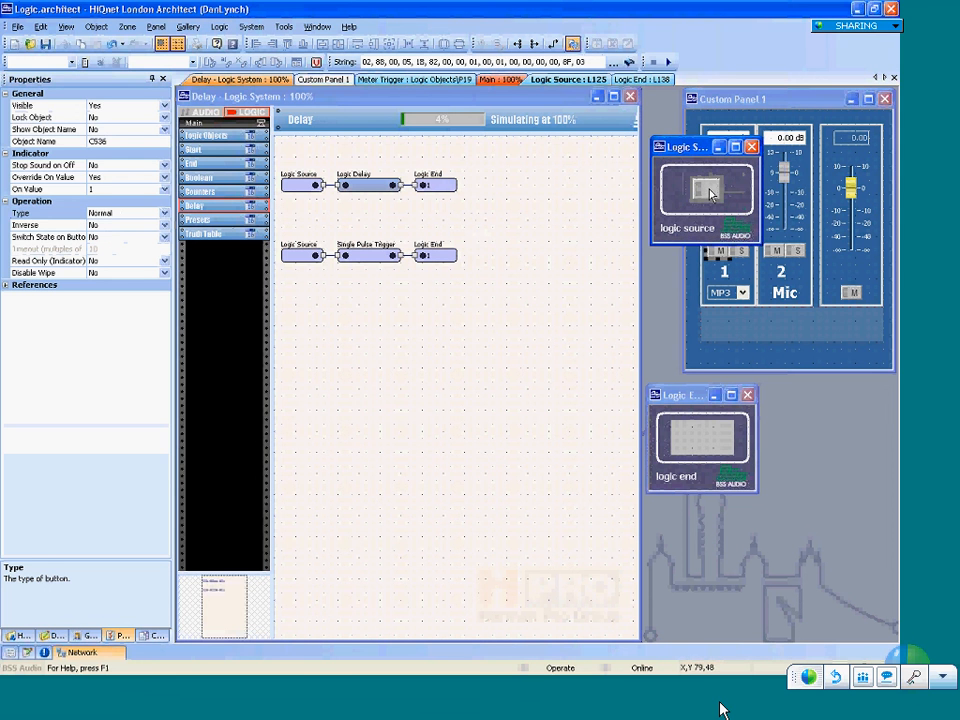
key(ctrl+d)
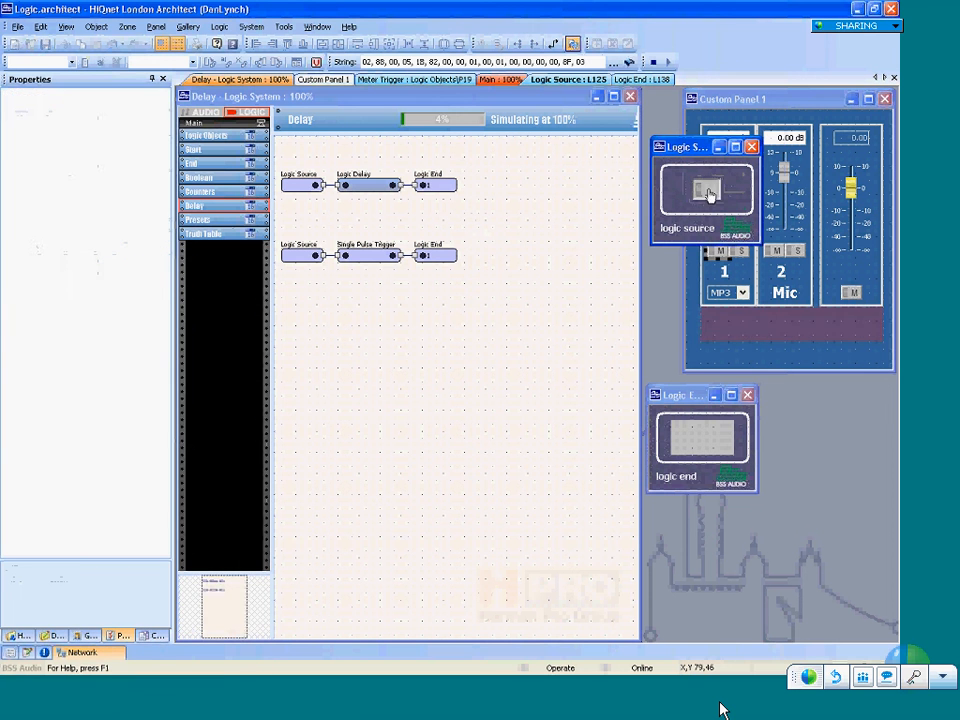
click(710, 194)
click(747, 395)
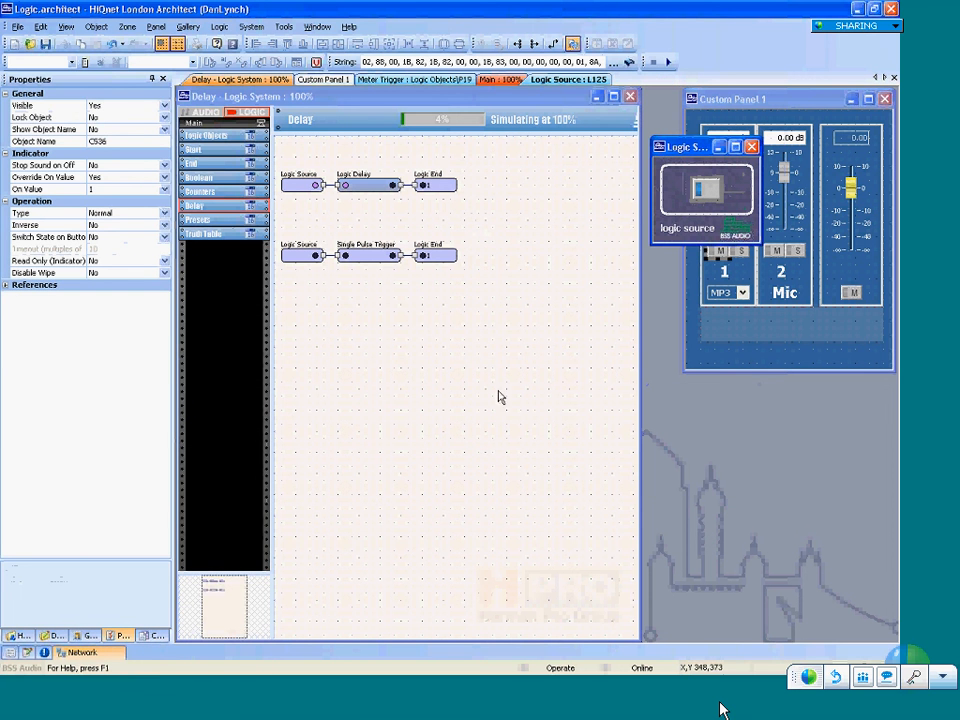
Set the Logic Delay's Delay On to 0 and its Delay Off to 30 (x 100ms).
click(368, 183)
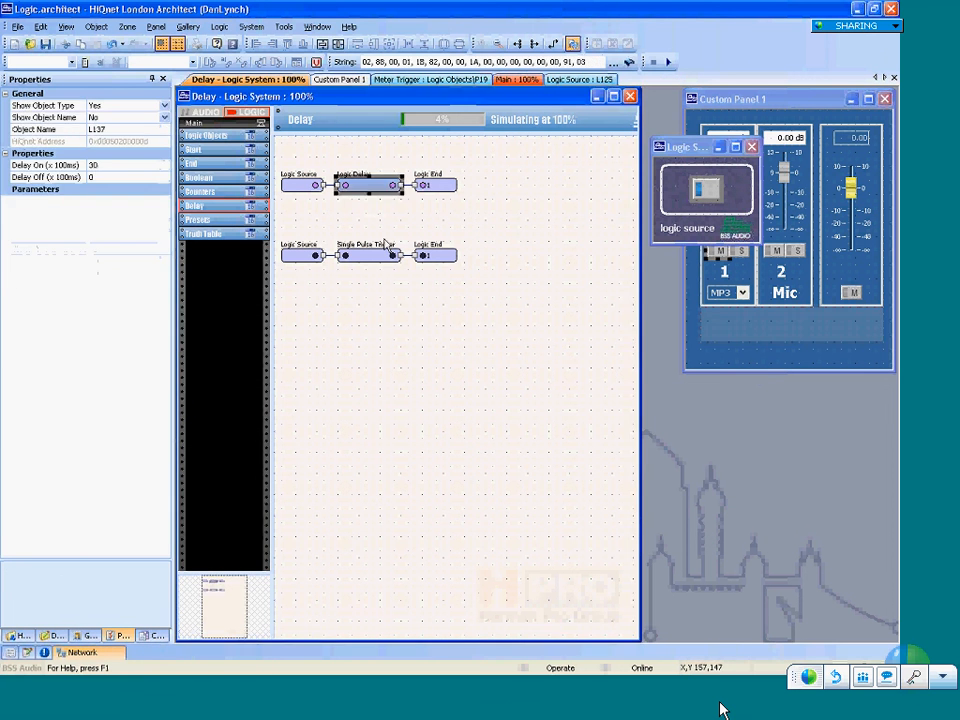
drag(104, 165, 5, 164)
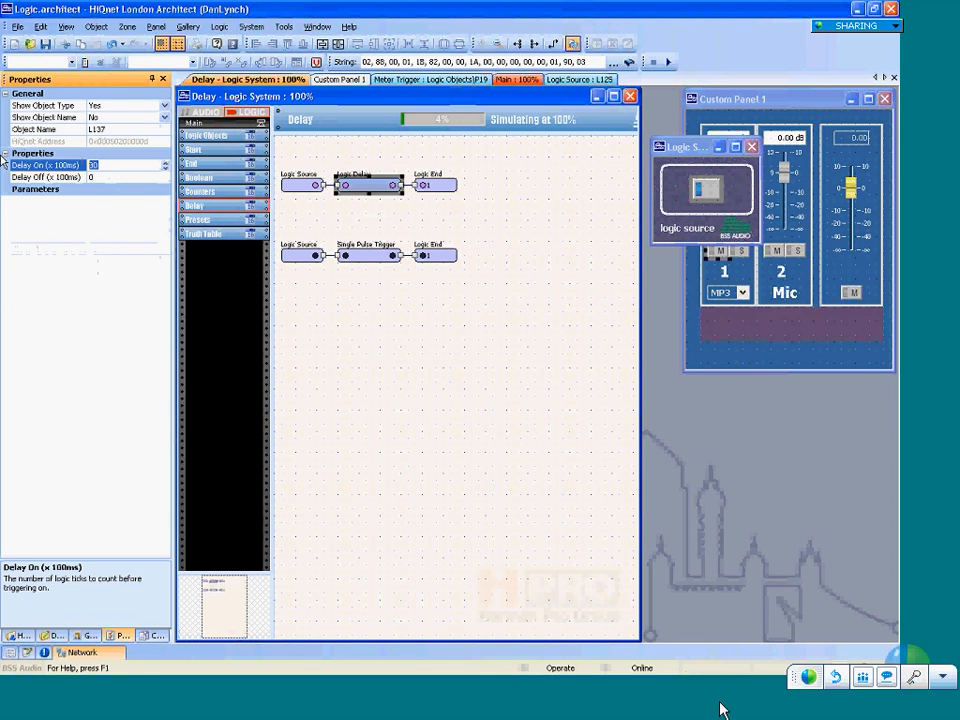
text(0)
drag(98, 177, 86, 177)
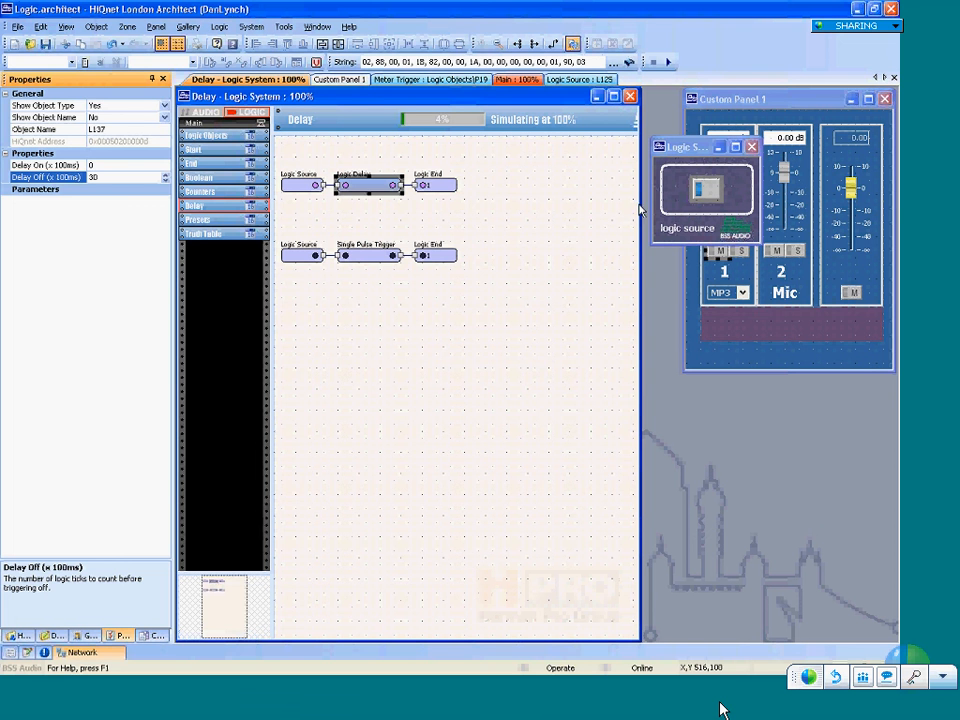
Narrow the Delay window, move the Logic Source panel beside it and operate the source button to test the off delay.
drag(638, 203, 472, 205)
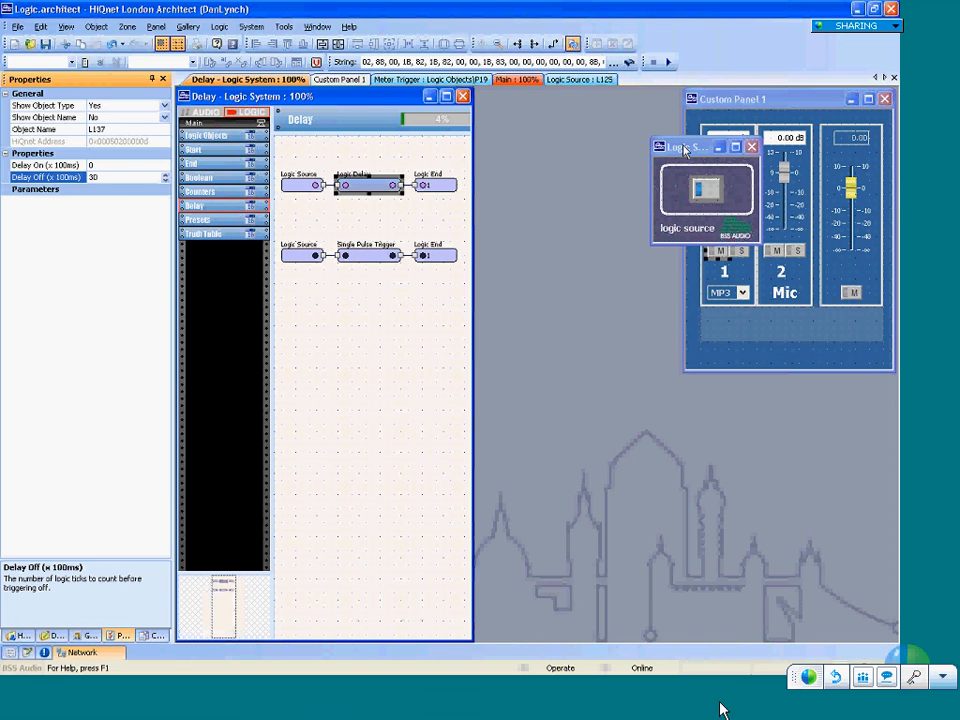
drag(688, 147, 518, 148)
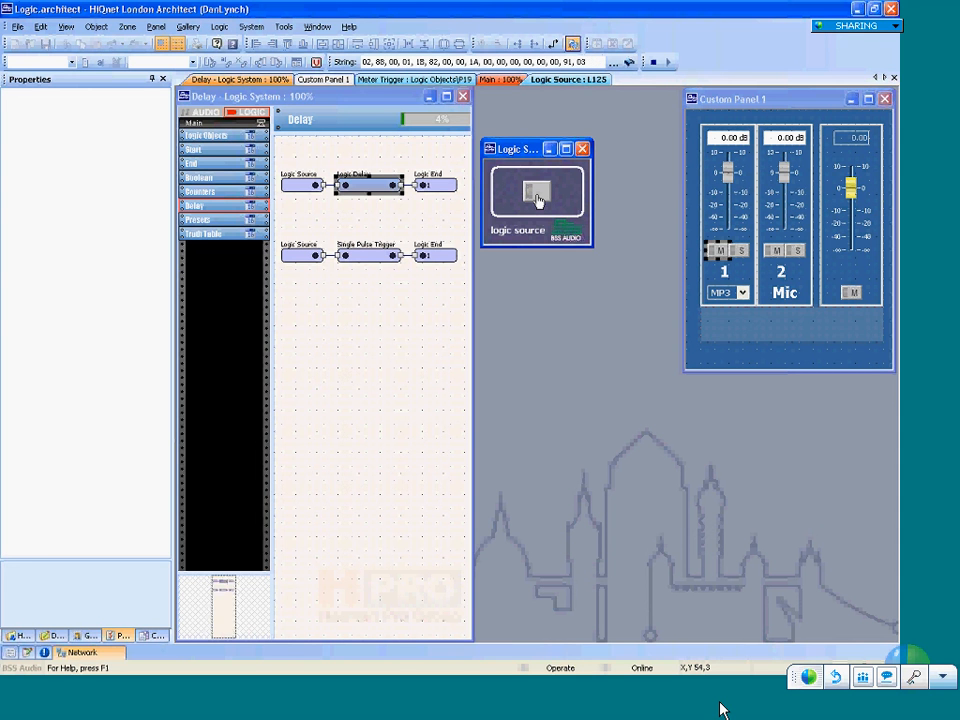
click(536, 196)
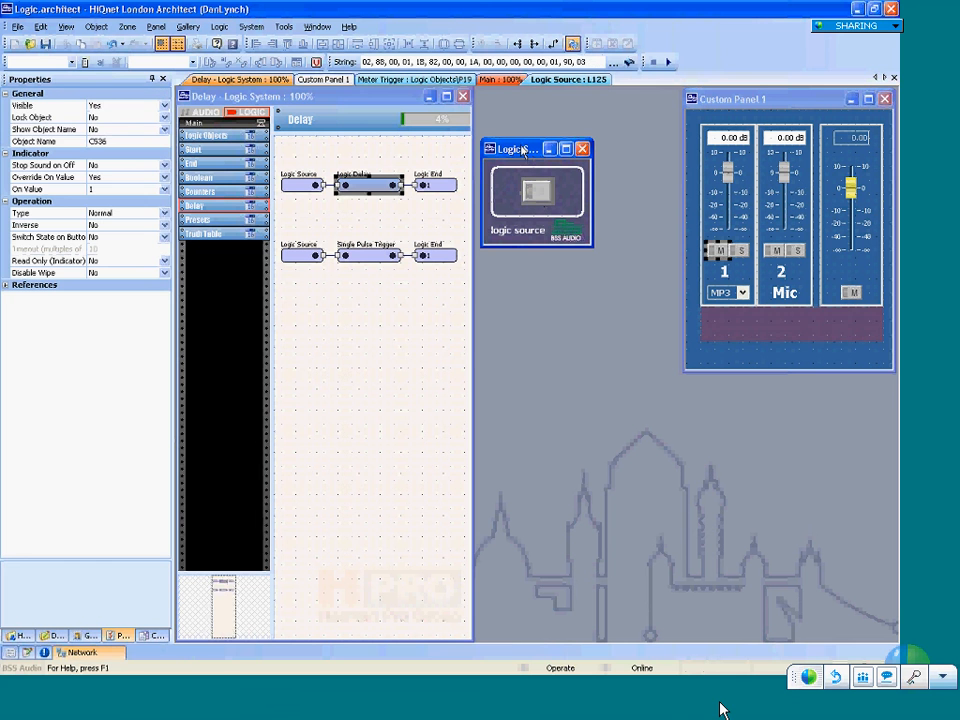
On the Logic Objects page, enter an oversized number of repeated 5s as the lower Logic Pulse's Off Time to test its limit.
click(207, 141)
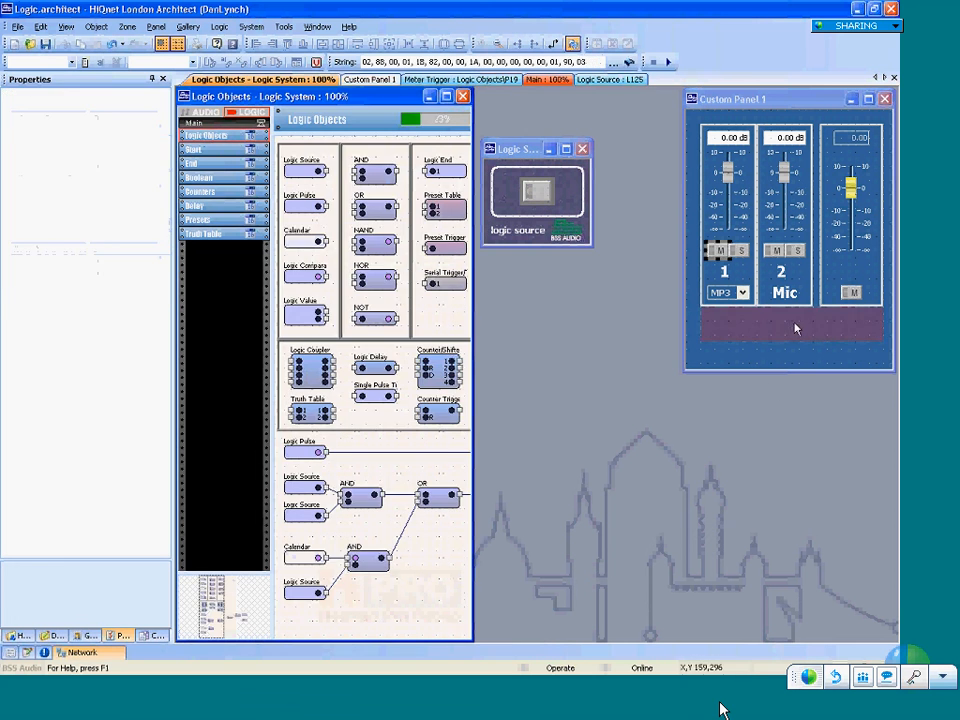
click(300, 452)
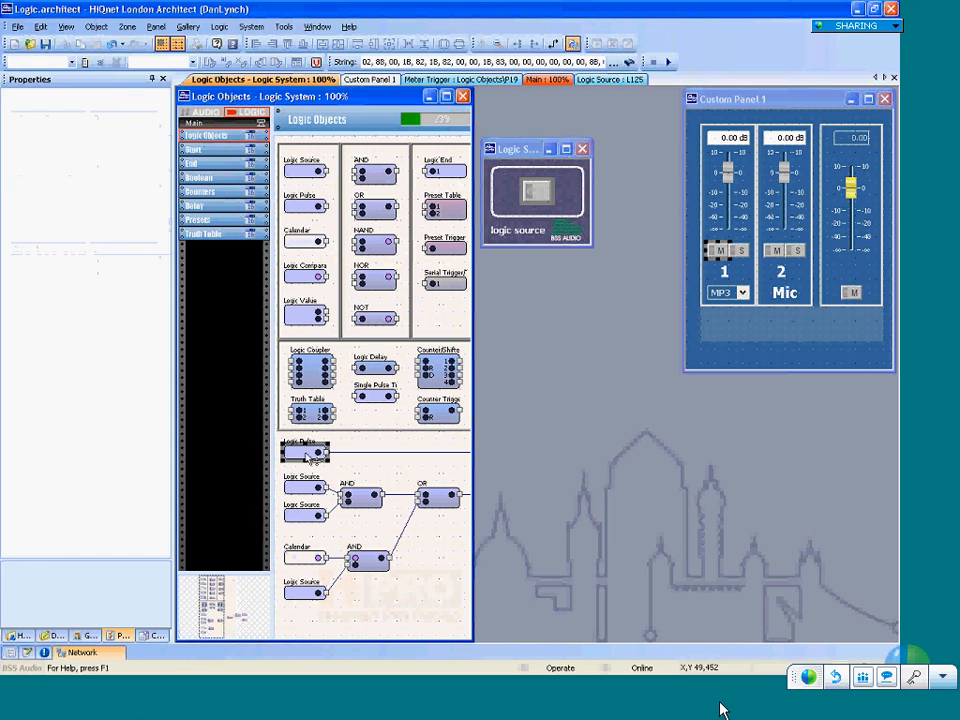
click(113, 179)
drag(100, 189, 1, 205)
text(5555555555555555)
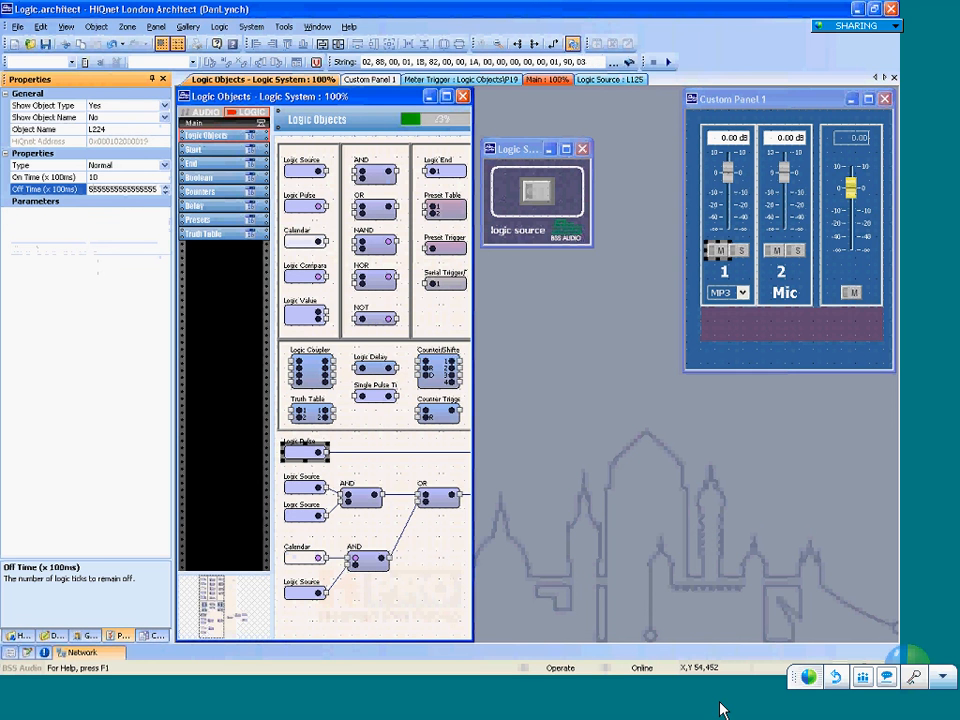
key(Return)
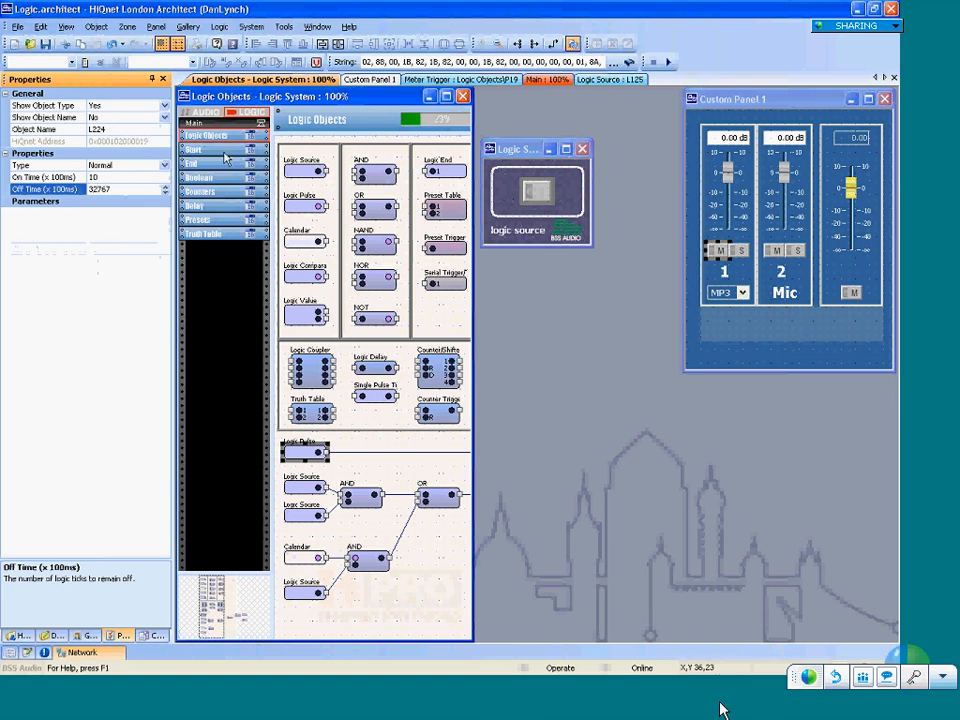
Return to the Delay page and close the Logic Source panel.
click(209, 191)
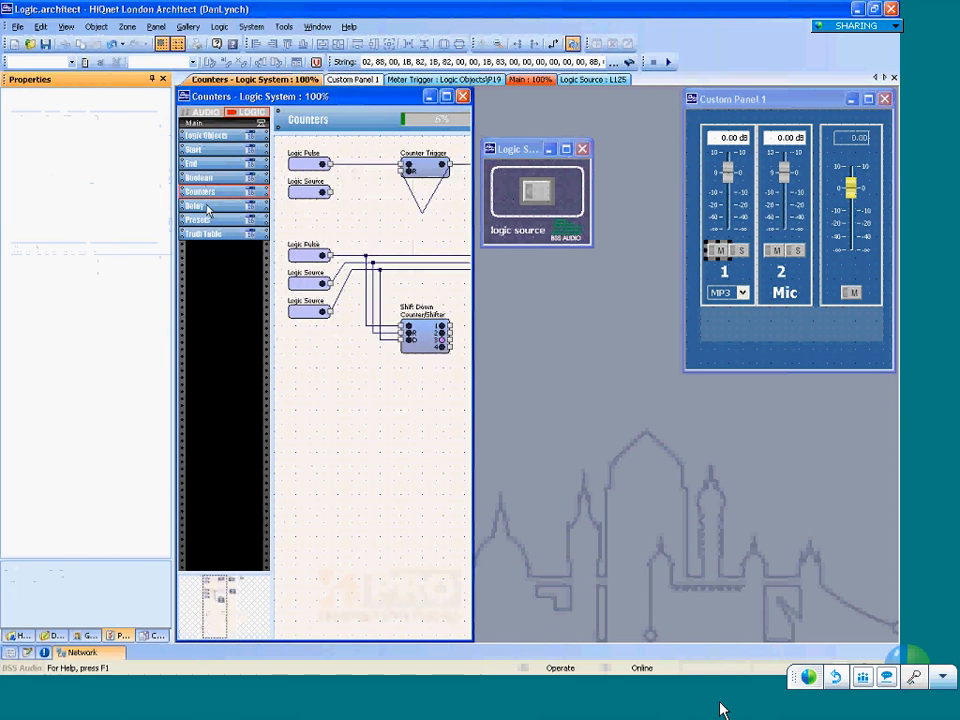
click(195, 205)
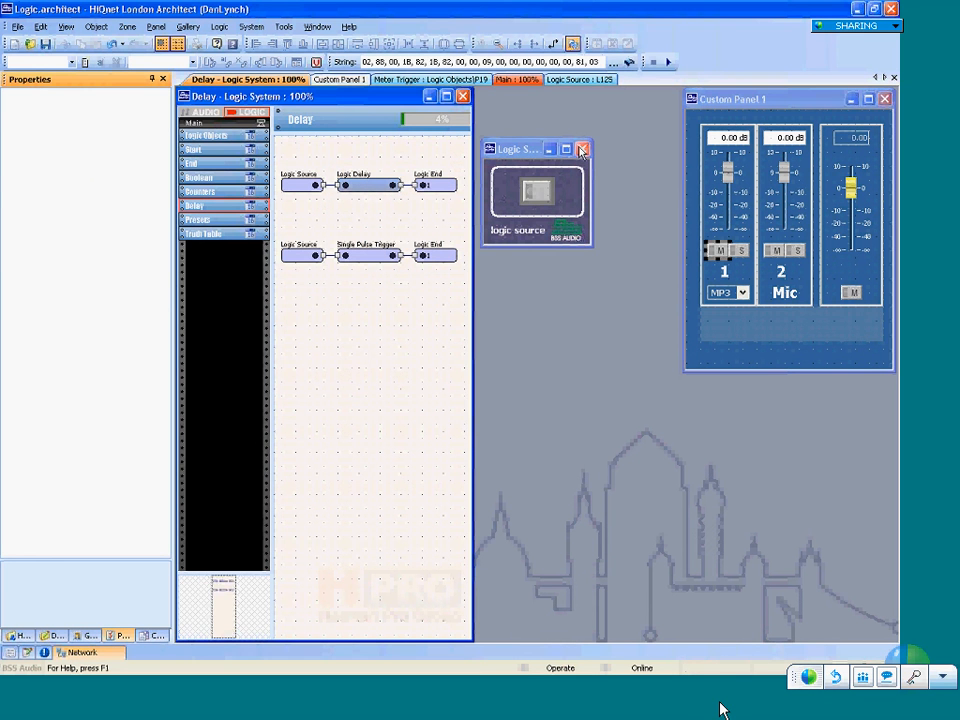
click(584, 152)
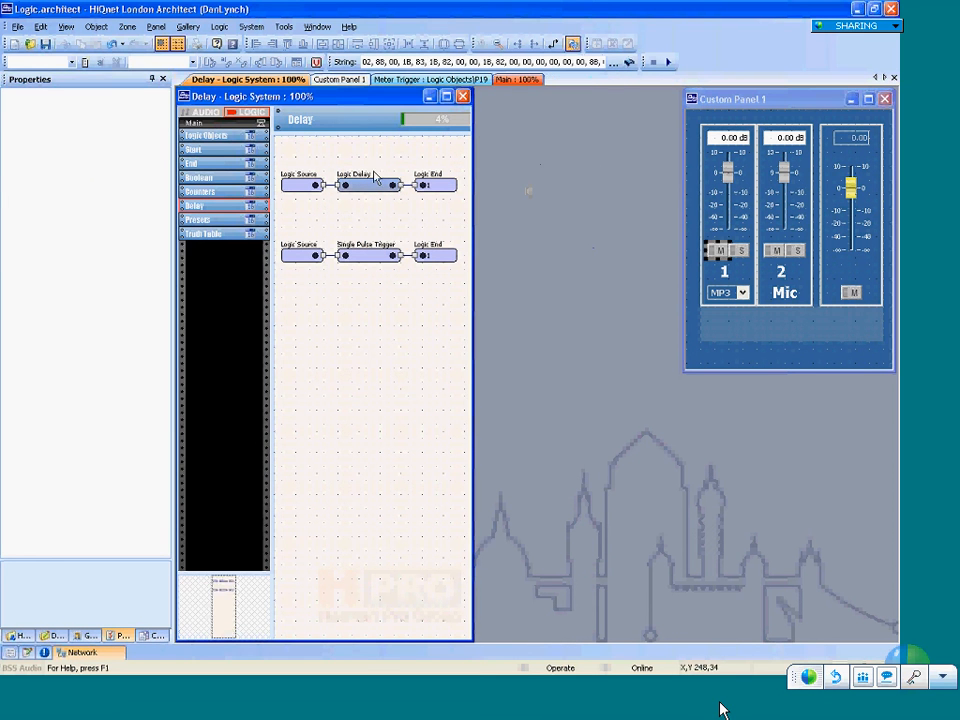
Examine the Delay On and Delay Off properties of the Logic Delay.
click(338, 189)
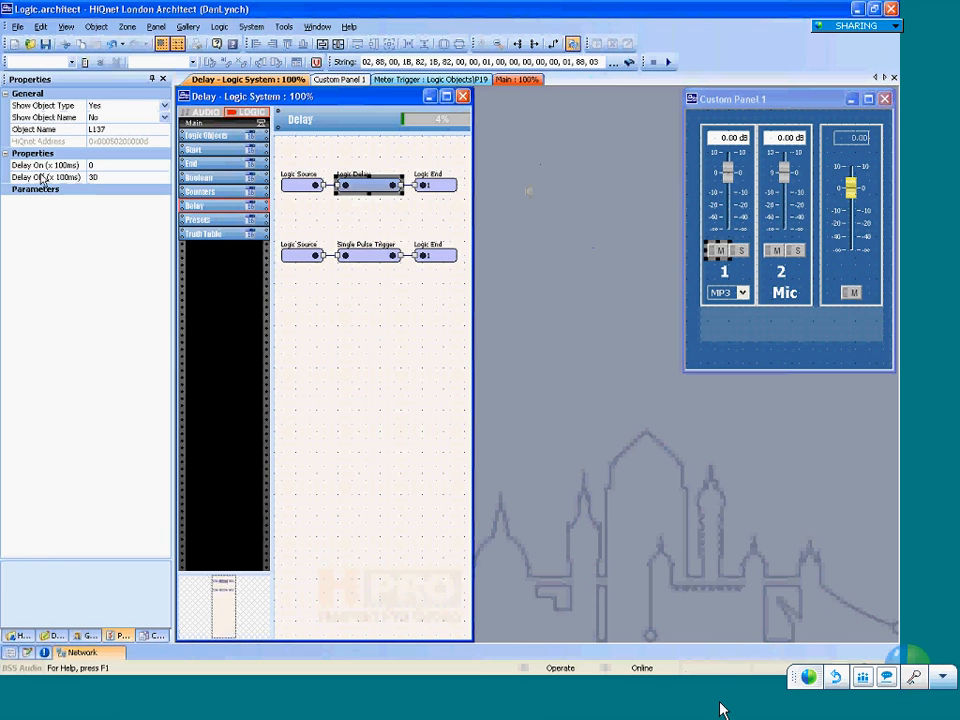
click(48, 177)
click(43, 166)
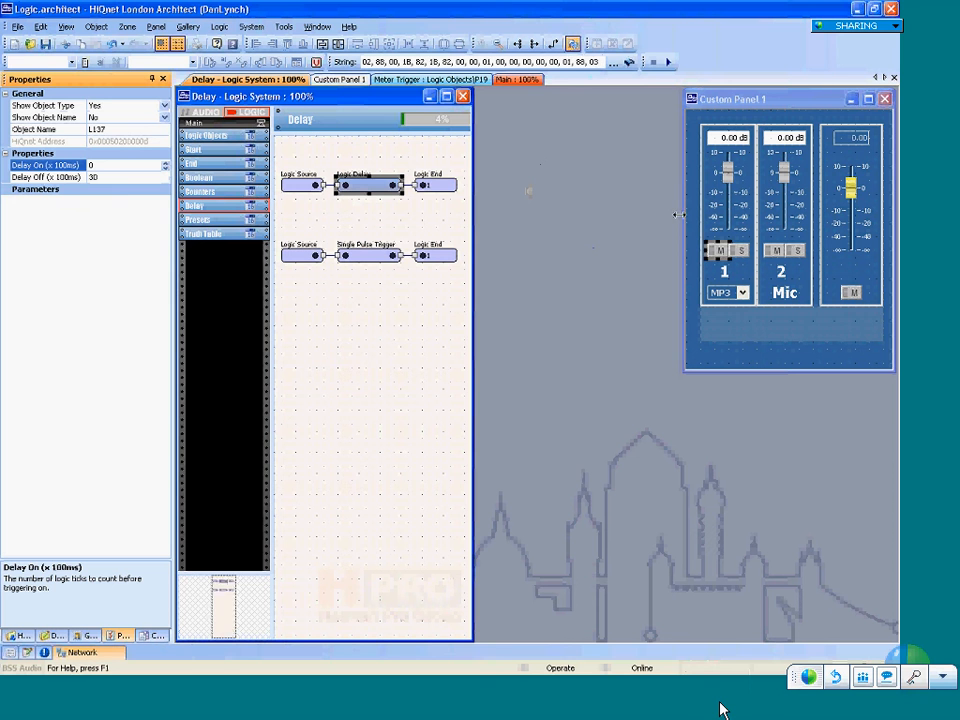
Widen the Delay window and add a Logic Timed Delay object between the Logic Delay and the Single Pulse Trigger.
drag(678, 215, 680, 215)
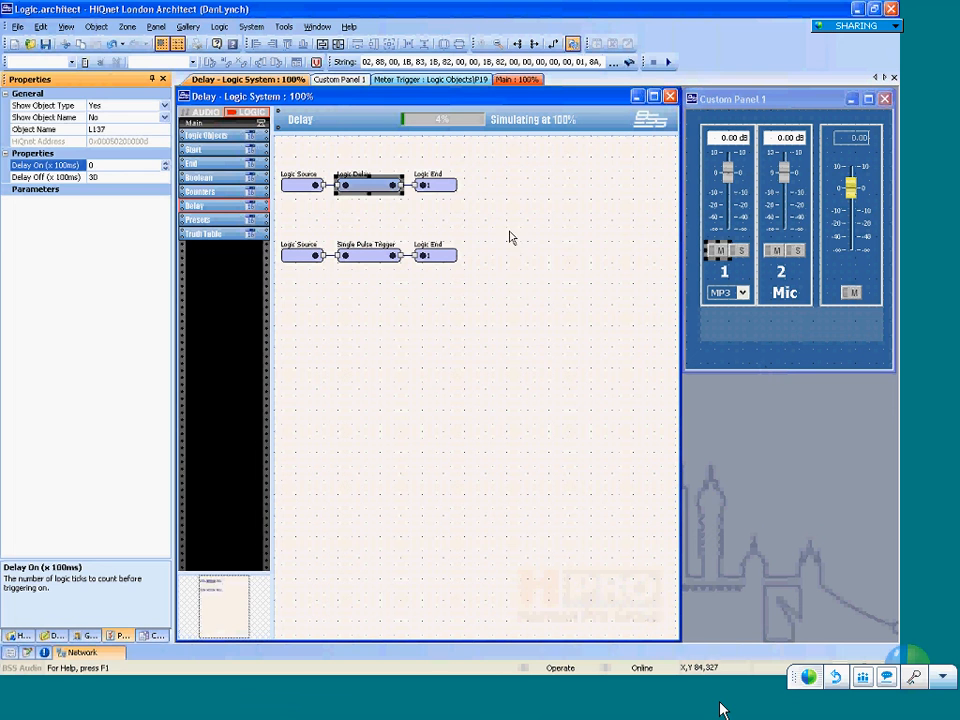
right_click(335, 209)
mouse_move(350, 216)
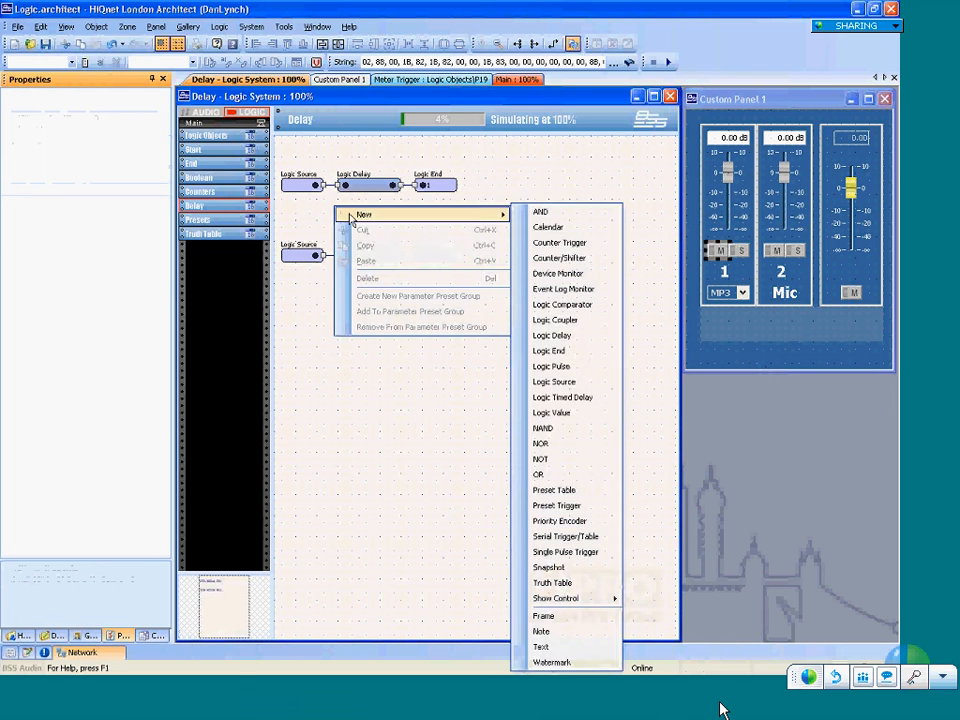
click(560, 397)
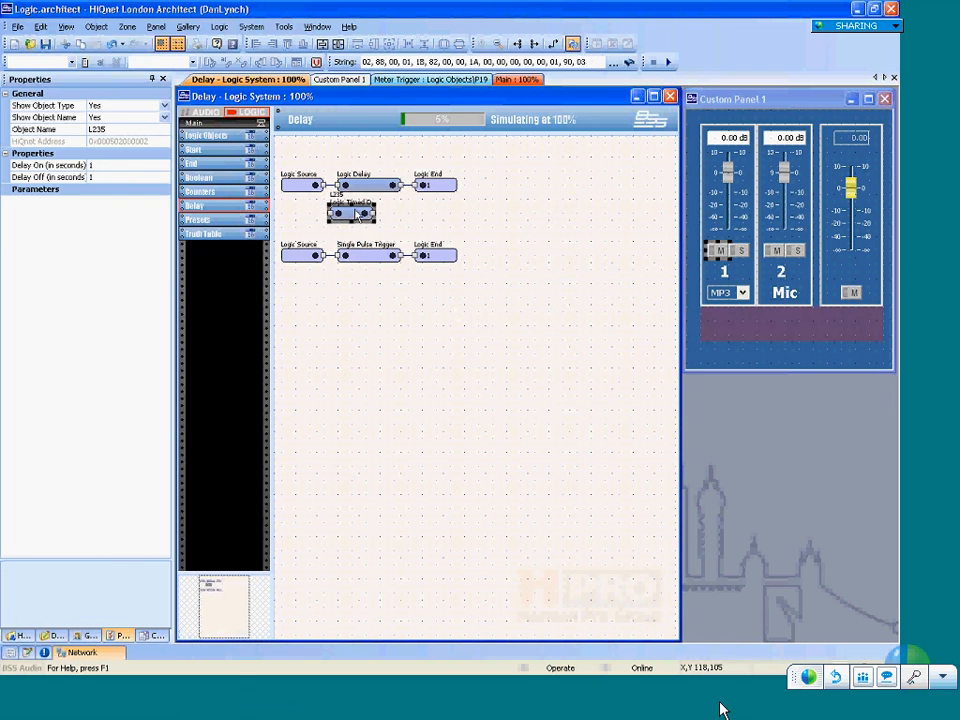
drag(355, 210, 364, 216)
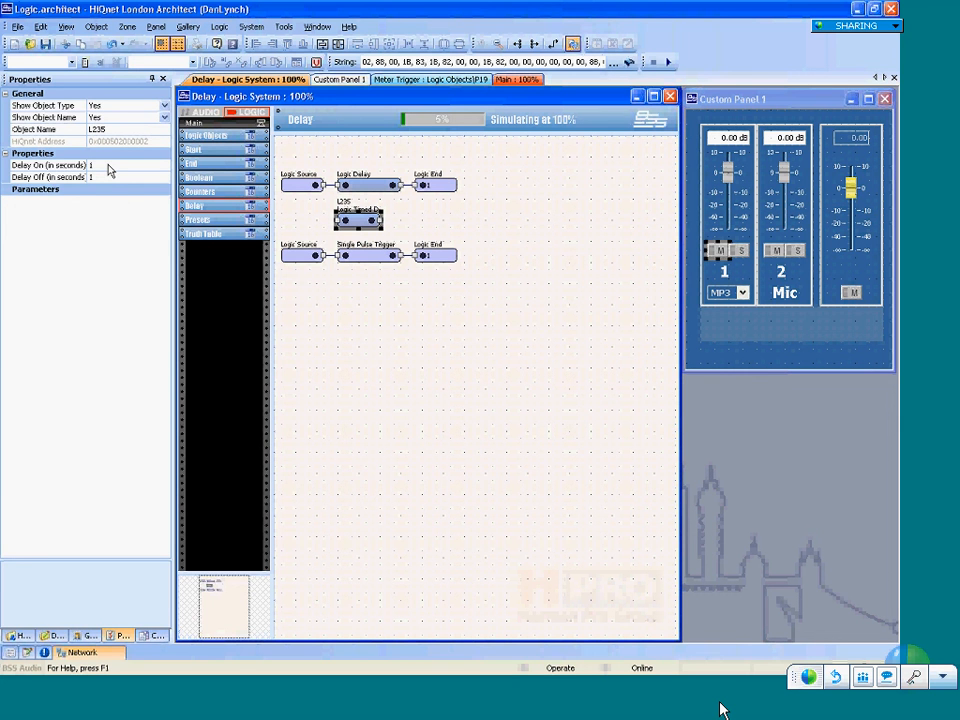
Delete the Logic Timed Delay object from the Delay page.
click(422, 238)
drag(447, 242, 316, 197)
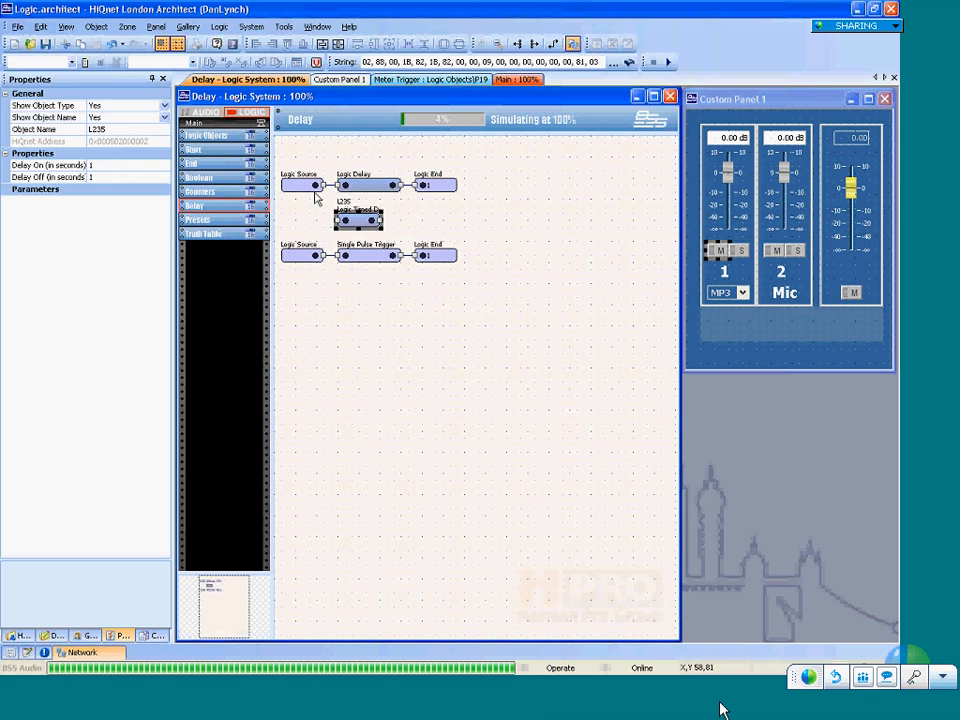
key(Delete)
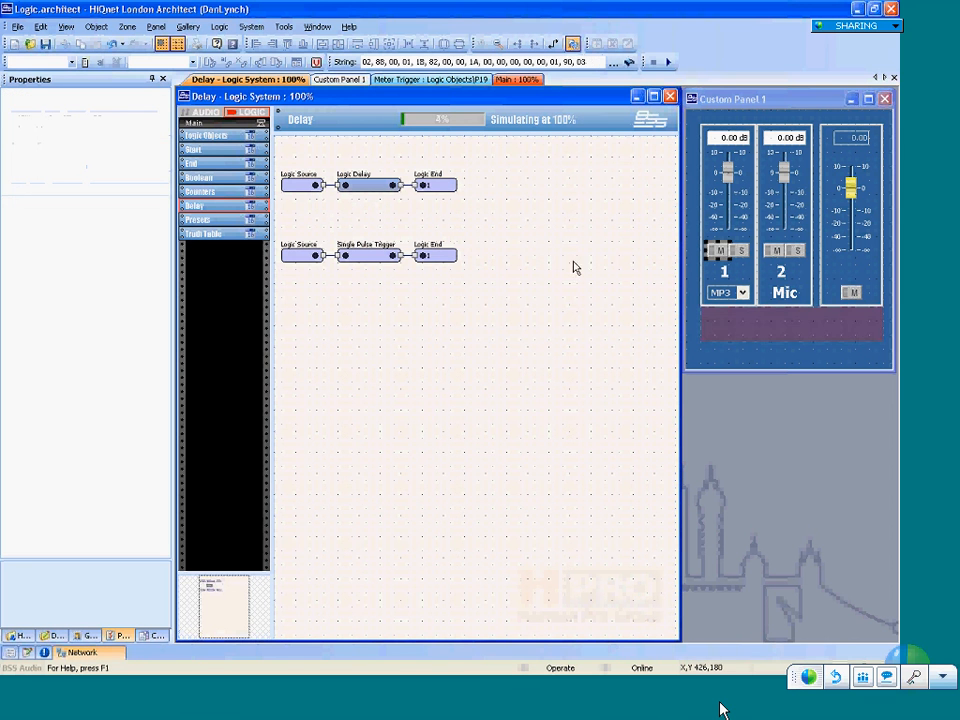
Examine the Off Time, On Time and Behaviour properties of the Single Pulse Trigger.
click(370, 256)
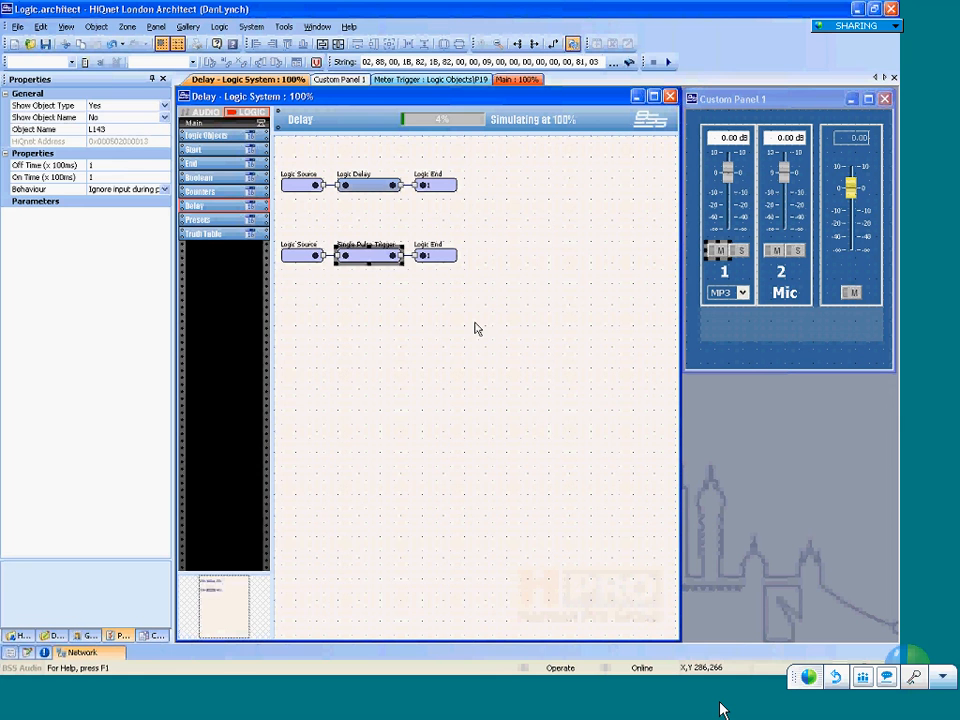
click(390, 334)
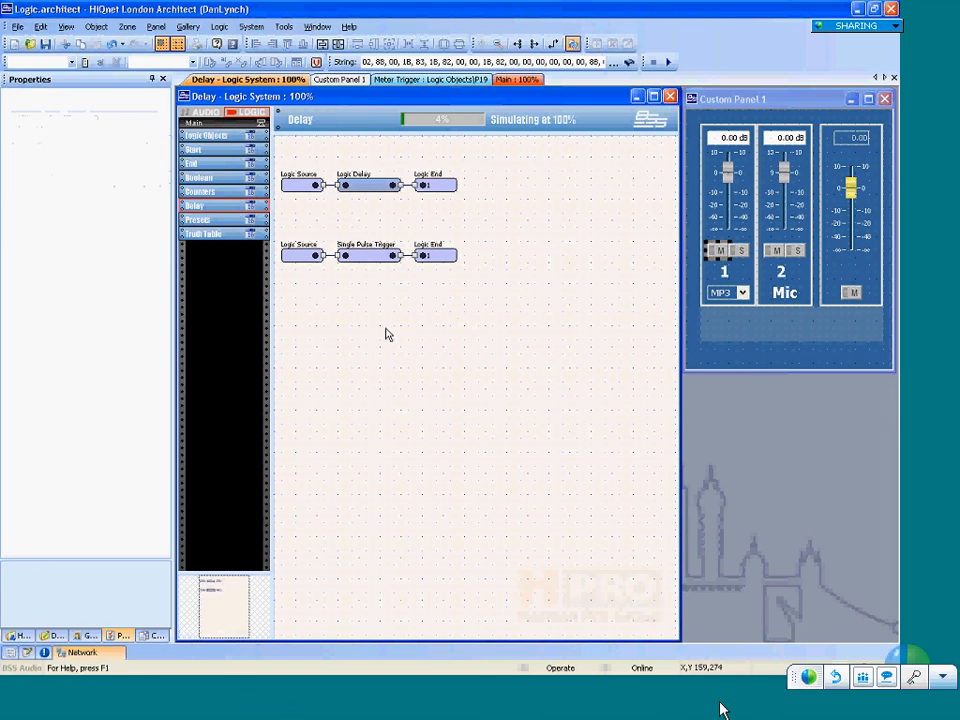
Examine the group of end objects on the Logic Objects page and the Preset Trigger's properties on the End page.
click(212, 133)
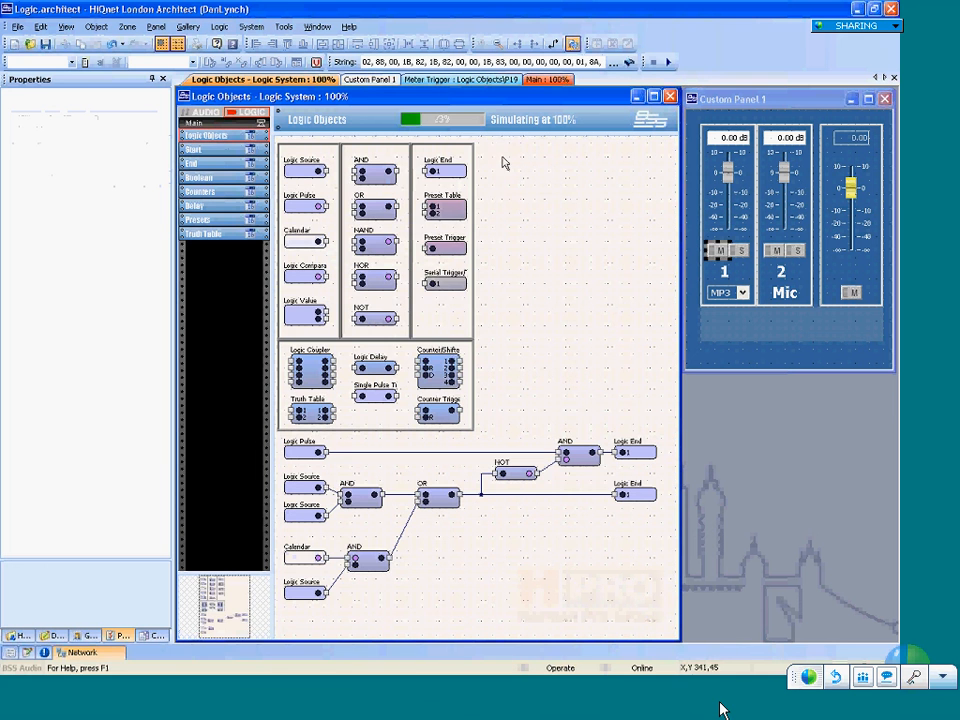
drag(487, 144, 411, 305)
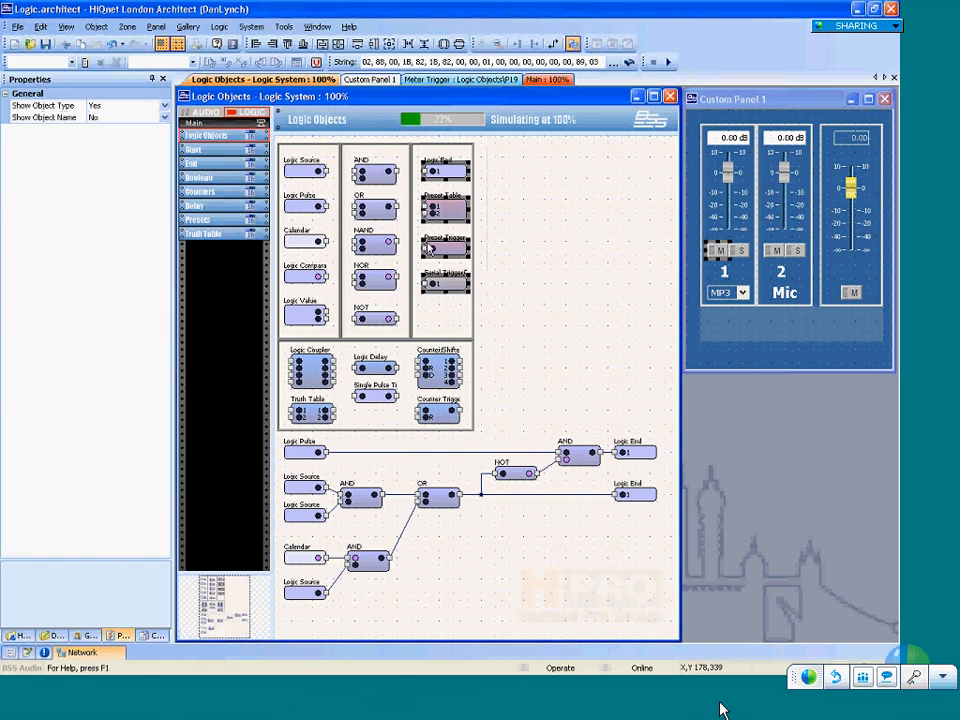
drag(488, 148, 411, 305)
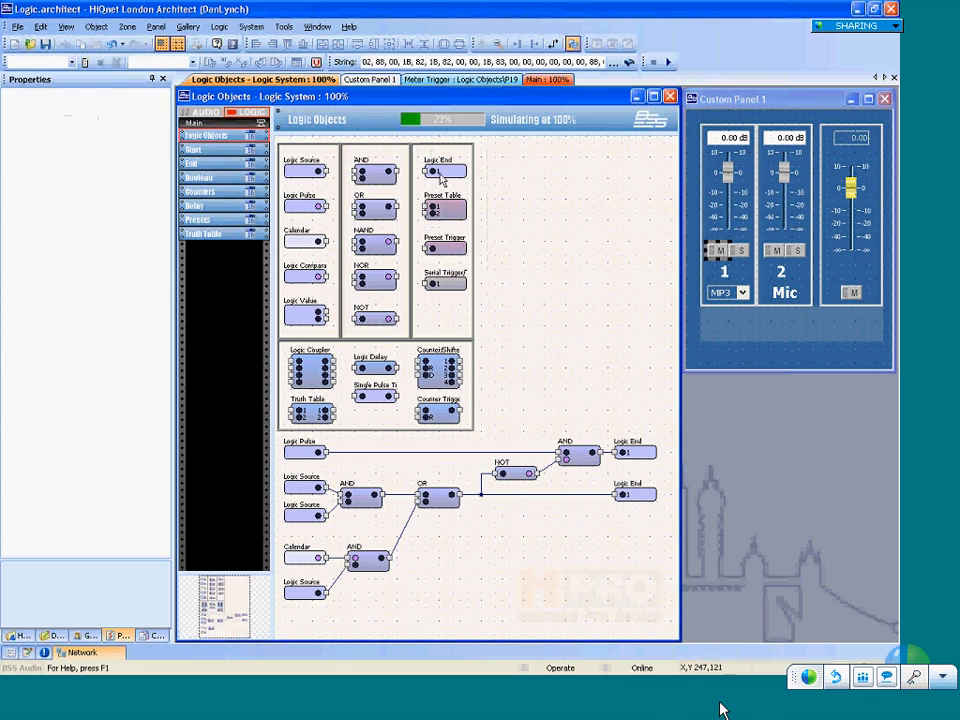
click(447, 175)
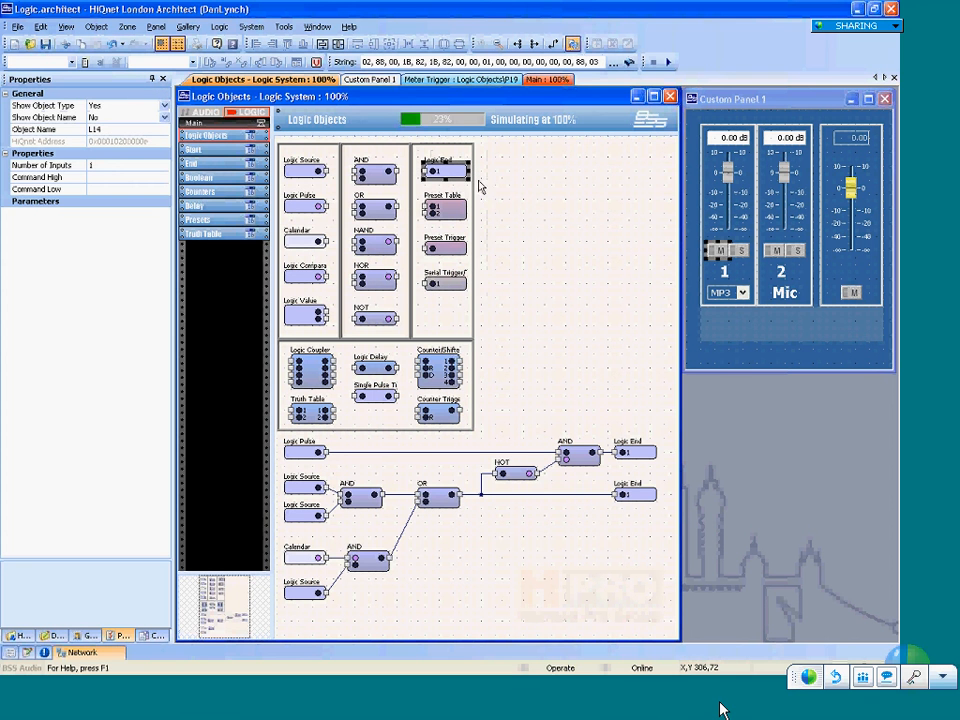
click(216, 165)
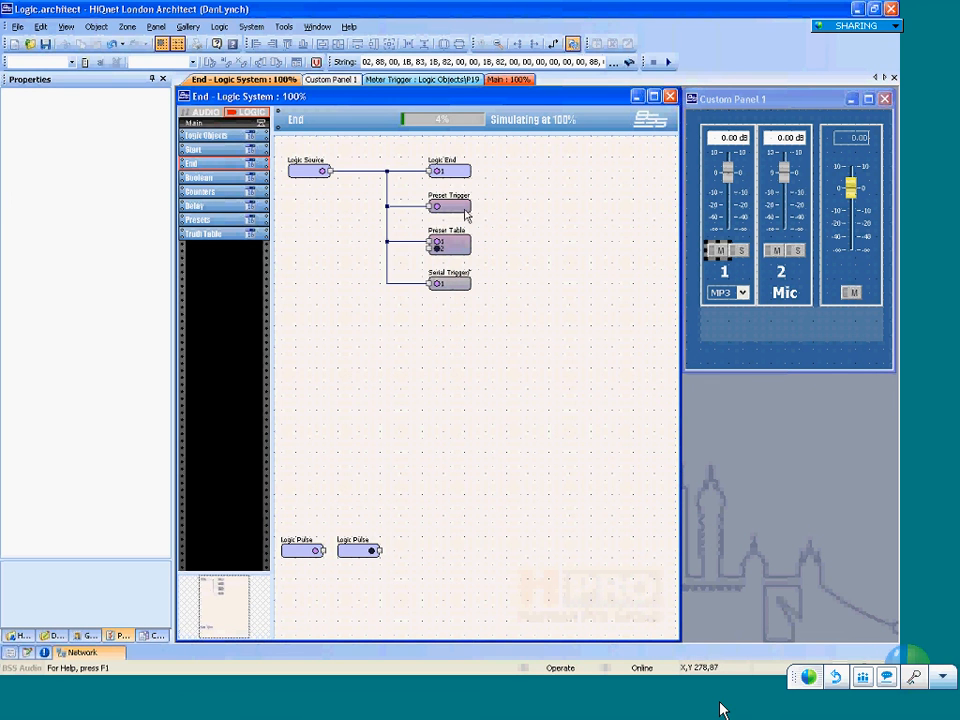
click(466, 205)
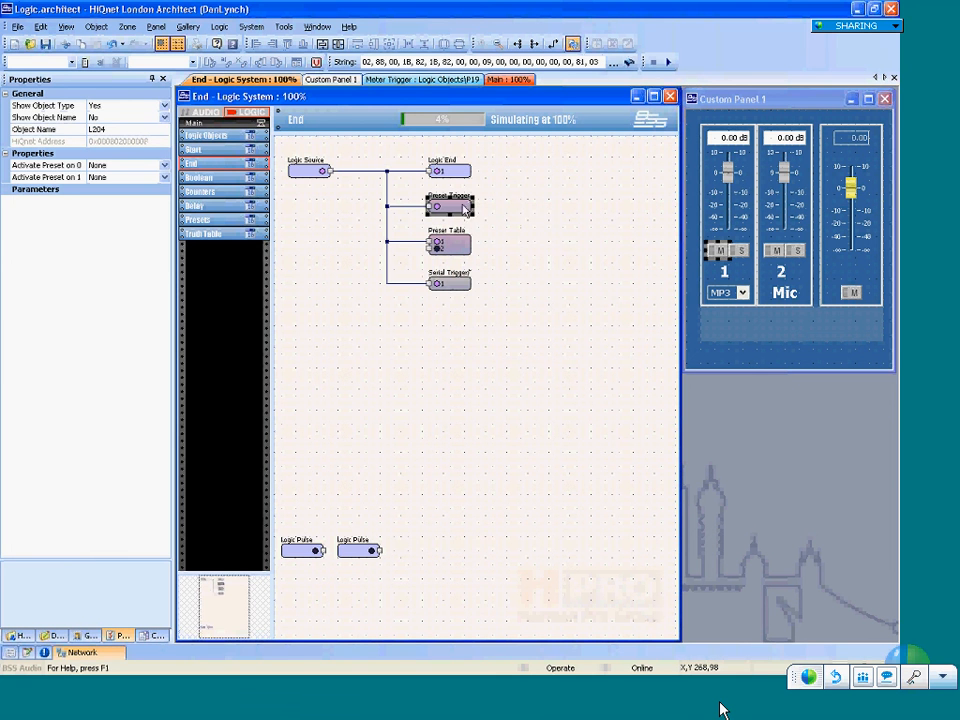
Create a parameter preset group named Faders from the three faders on Custom Panel 1.
click(733, 197)
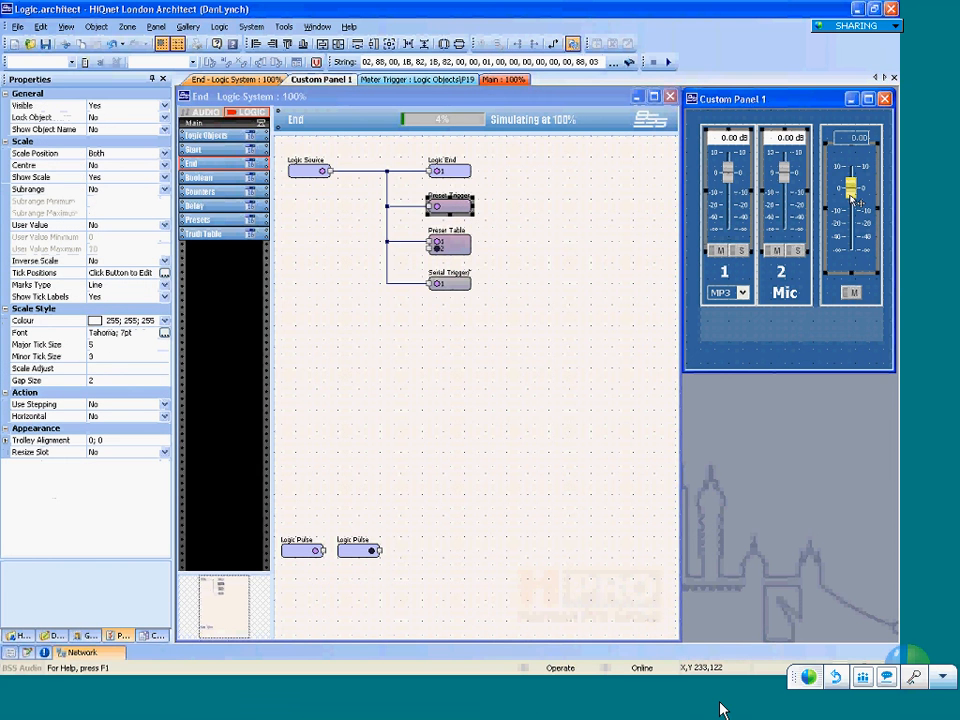
right_click(726, 198)
click(808, 303)
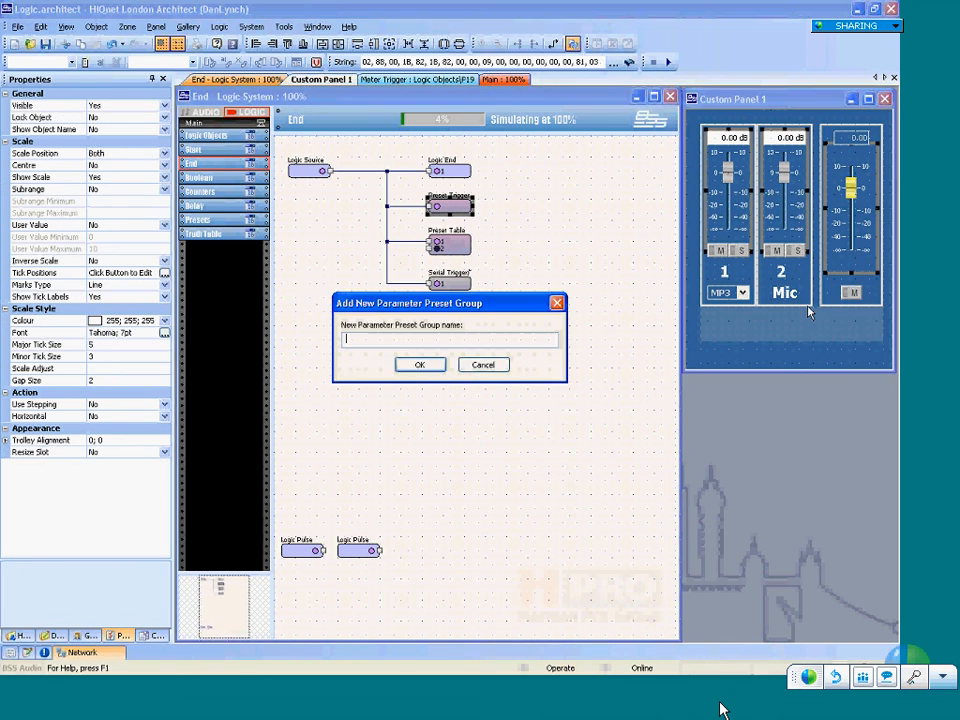
text(Faders)
key(Return)
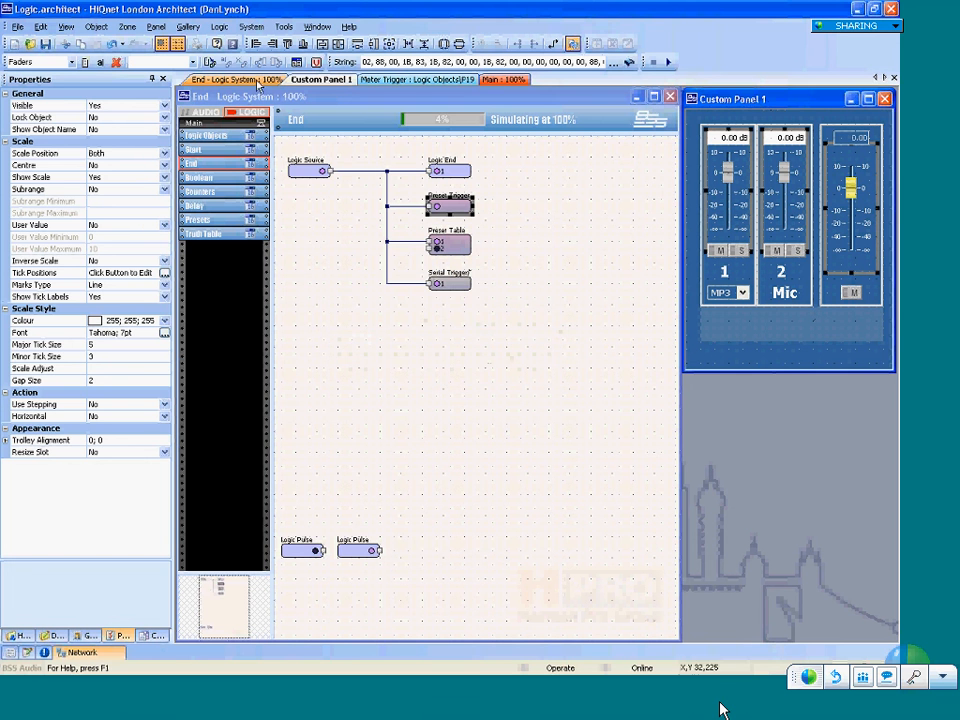
Store the current fader levels as a new parameter preset named 1 in the Faders group.
click(211, 63)
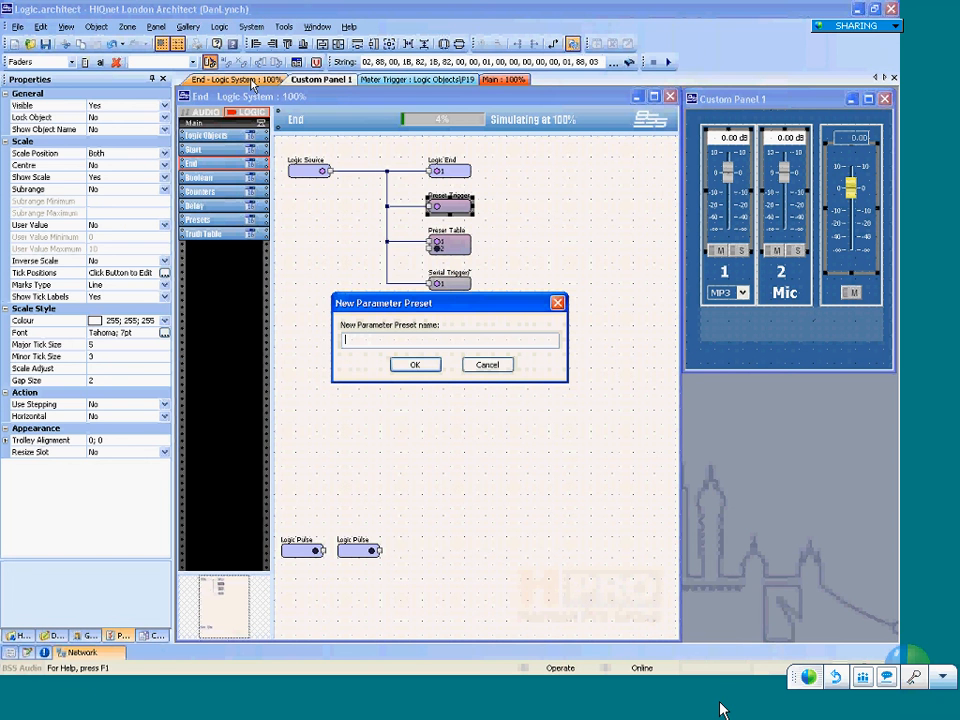
text(1)
key(Return)
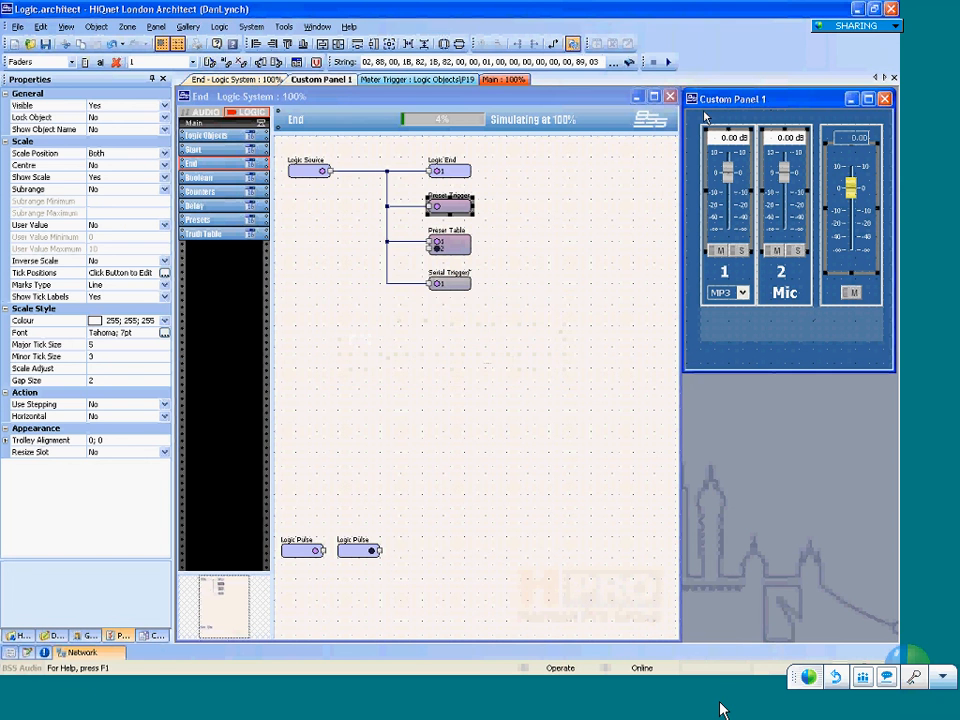
Lower all three faders to -∞ dB and store them as a new parameter preset named 0.
click(729, 178)
drag(729, 178, 729, 238)
drag(783, 155, 781, 245)
drag(858, 195, 851, 250)
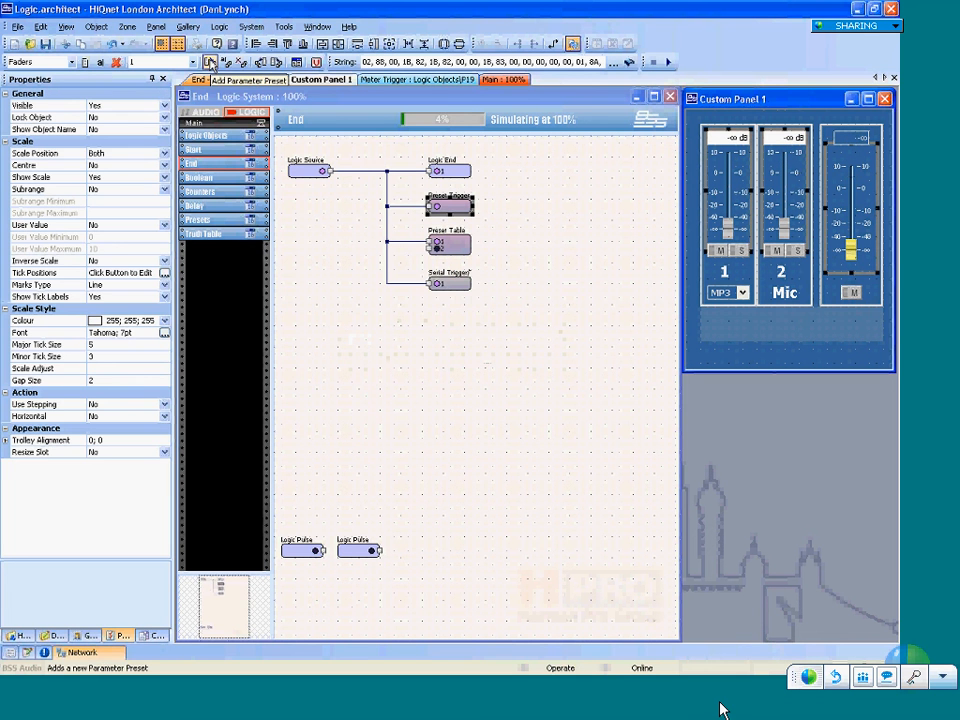
click(211, 62)
text(0)
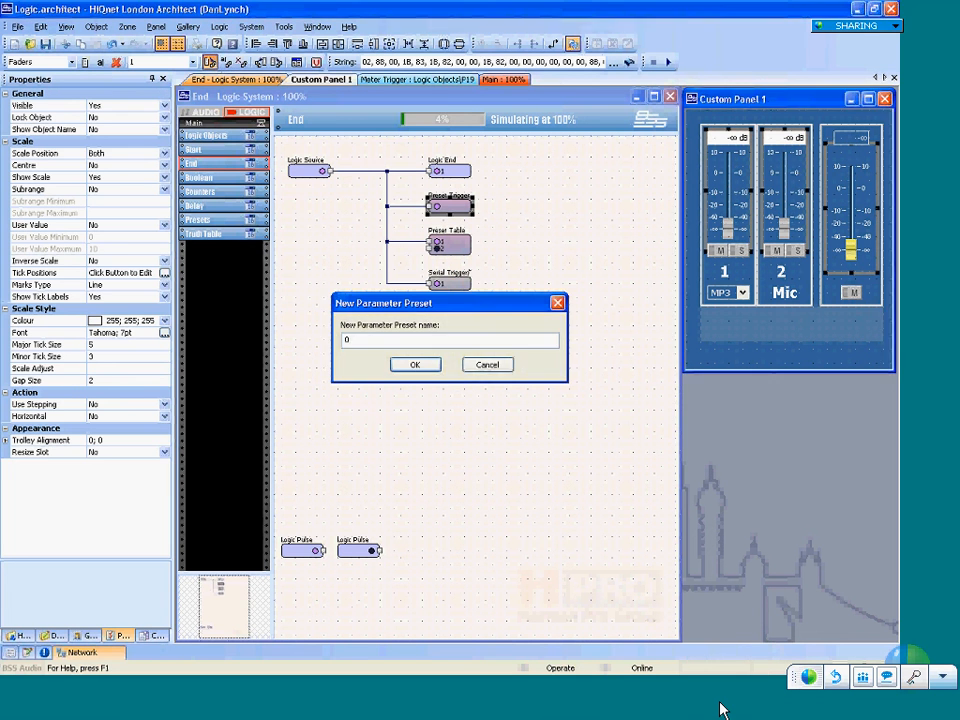
key(Return)
click(720, 352)
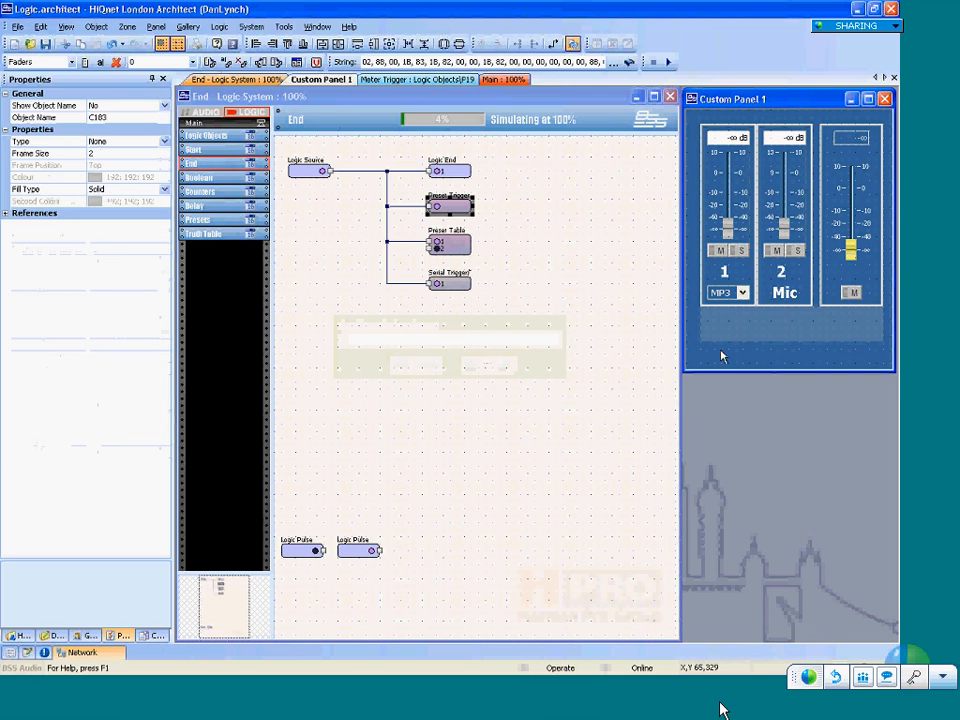
Set the Preset Trigger on the End page to activate parameter preset 1 of the Faders group on logic 1.
click(448, 206)
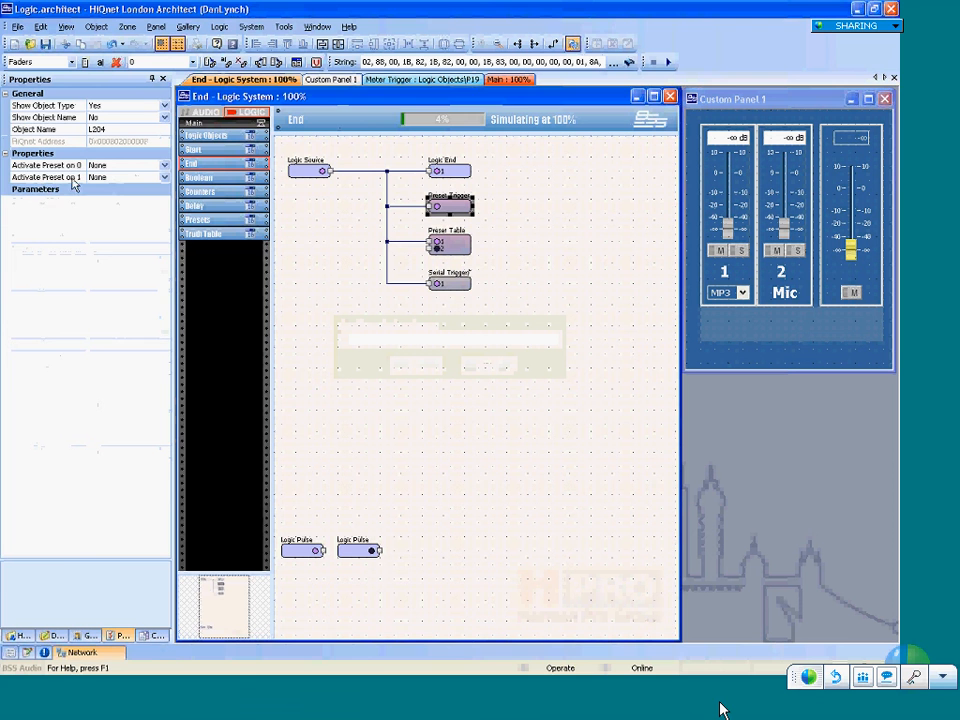
click(121, 178)
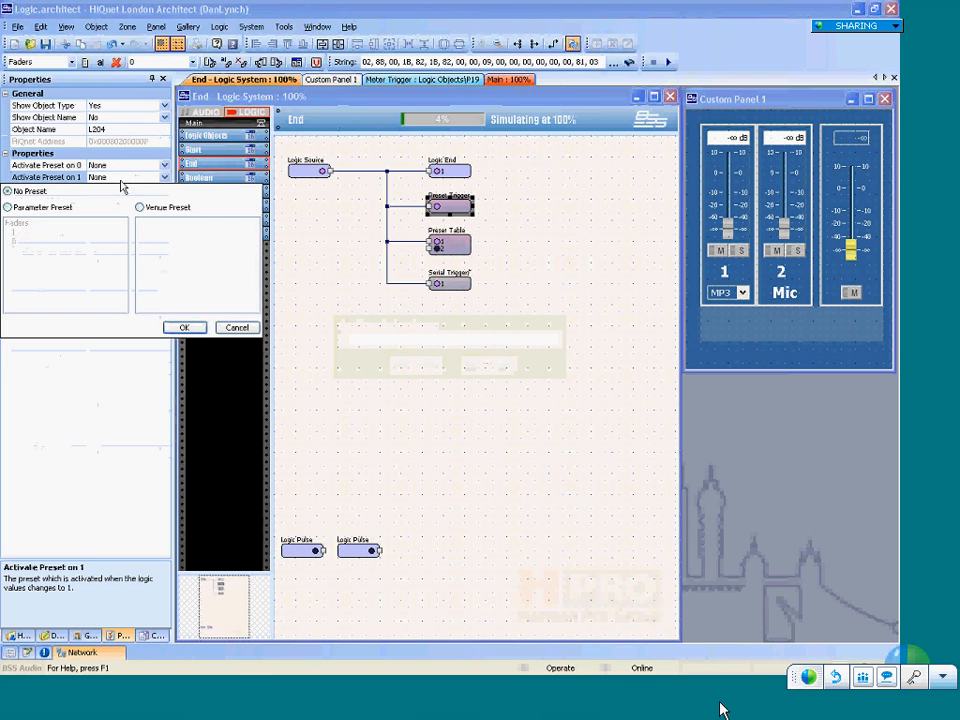
click(8, 207)
click(30, 231)
click(181, 328)
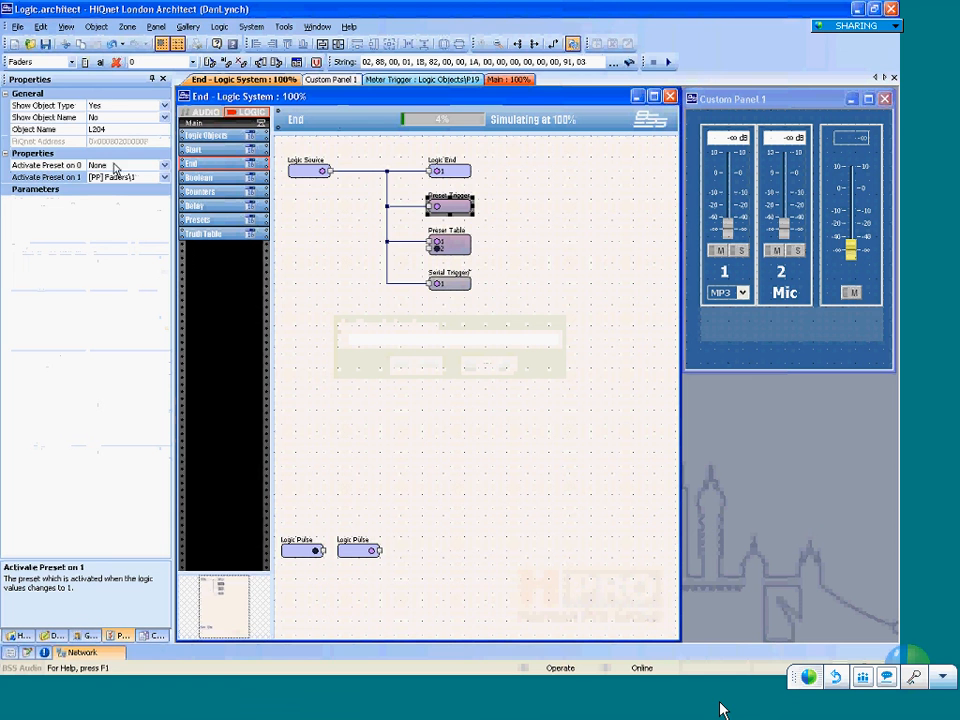
Place the Logic Source panel below Custom Panel 1 and switch it off, on and off to test the Preset Trigger.
click(311, 176)
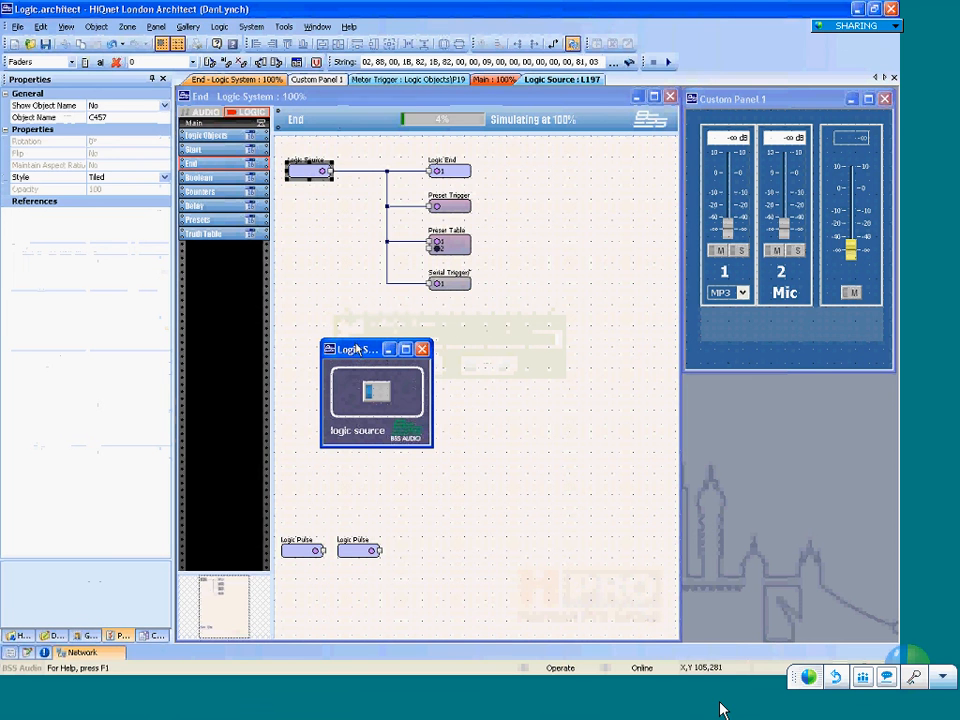
drag(358, 350, 742, 389)
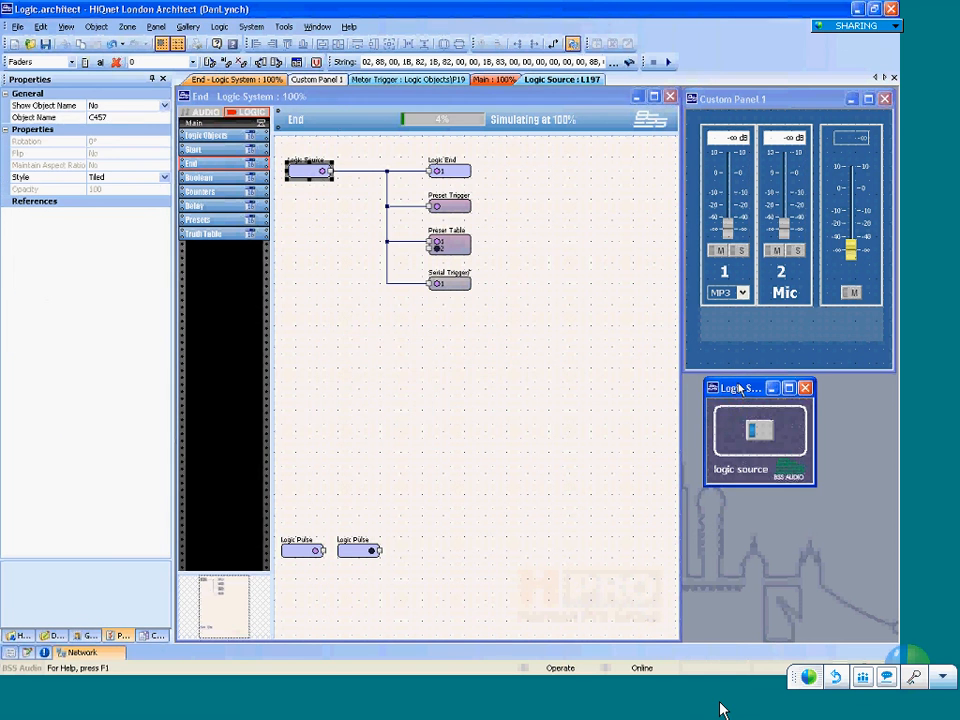
click(761, 447)
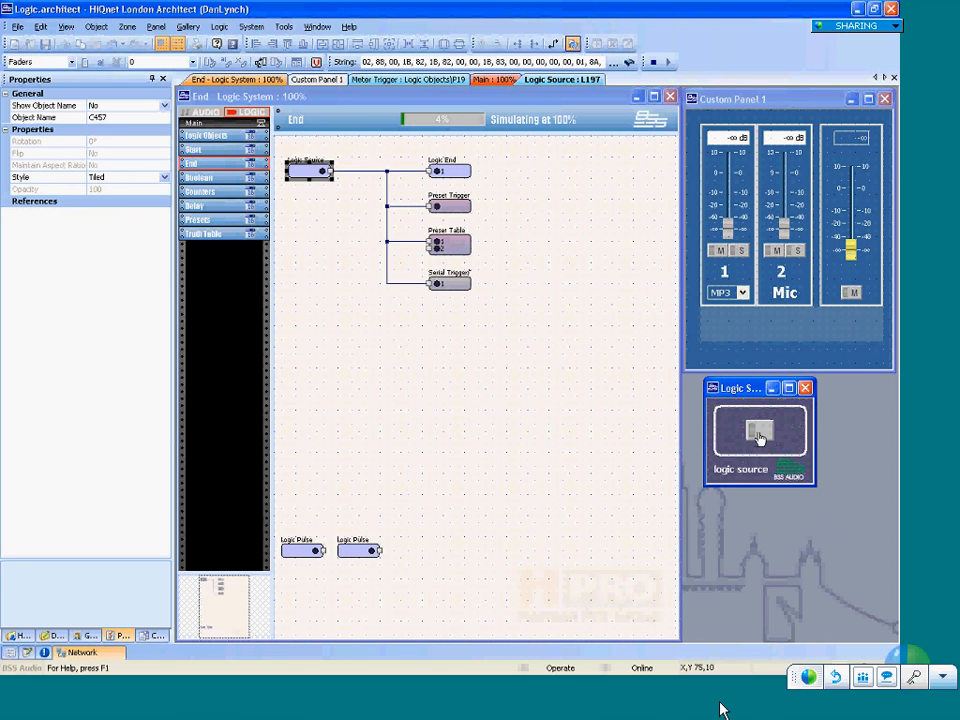
click(759, 436)
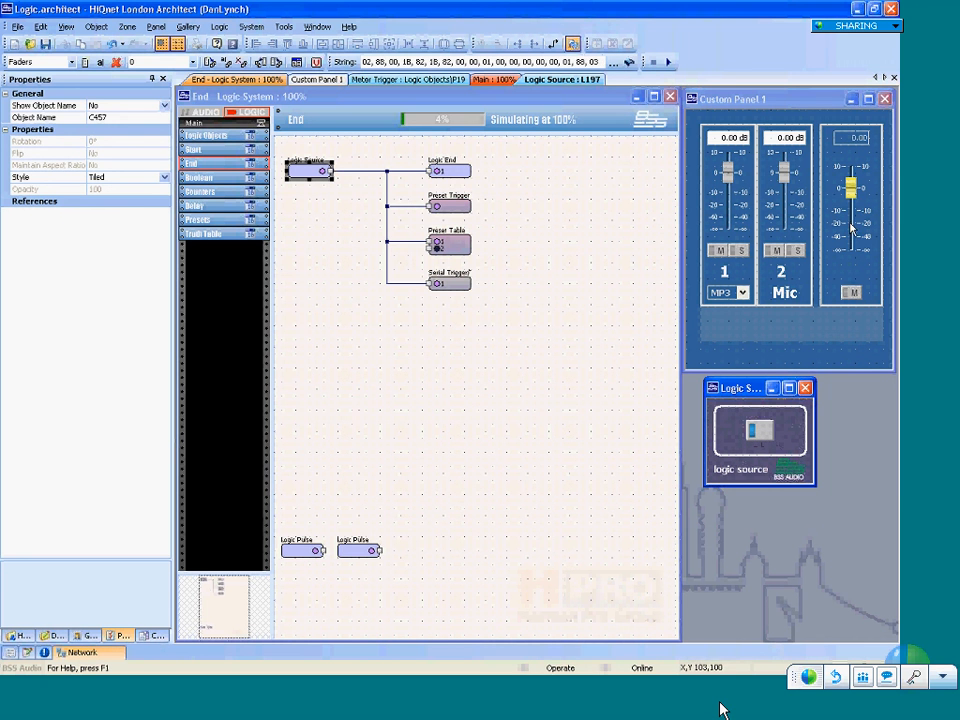
click(763, 438)
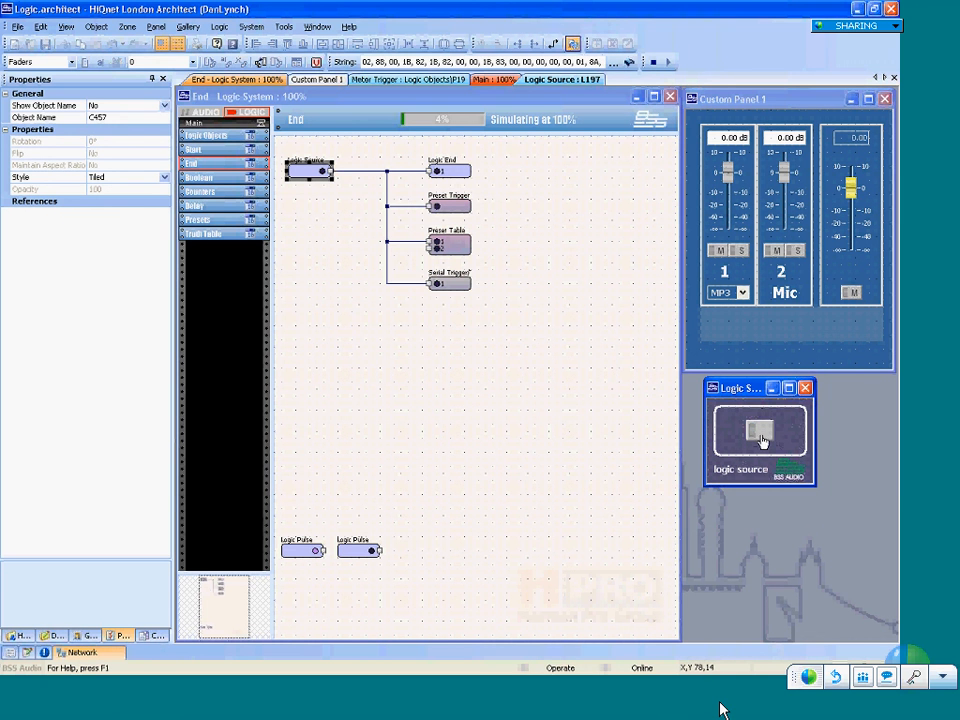
Lower fader 1 to about -15.39 dB and switch the Logic Source on and off to recall the fader preset.
drag(729, 170, 729, 203)
click(760, 436)
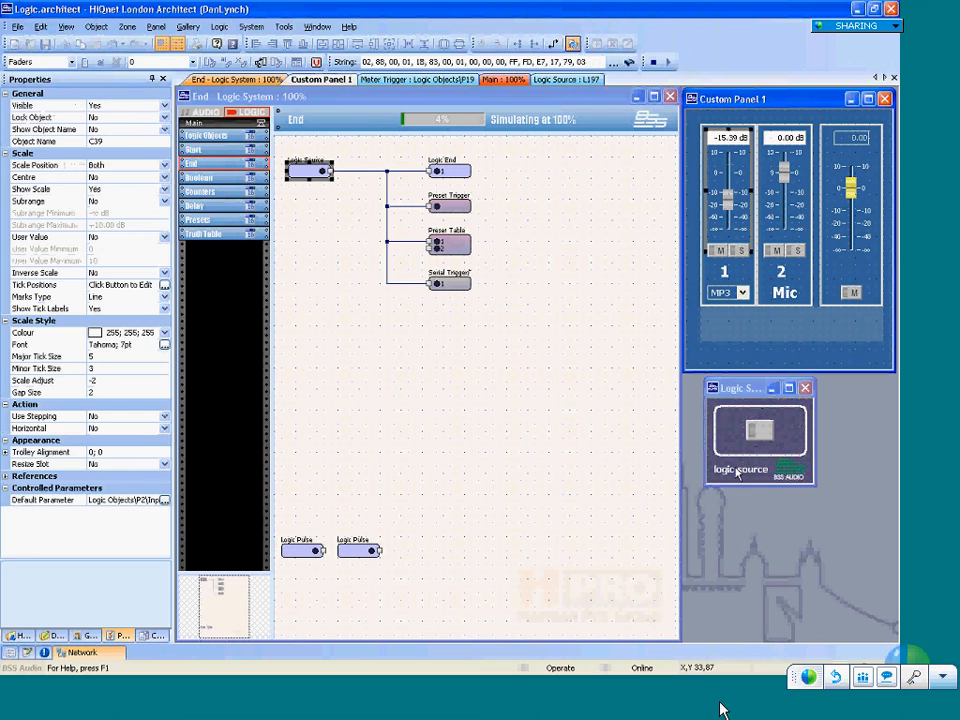
click(760, 436)
click(762, 437)
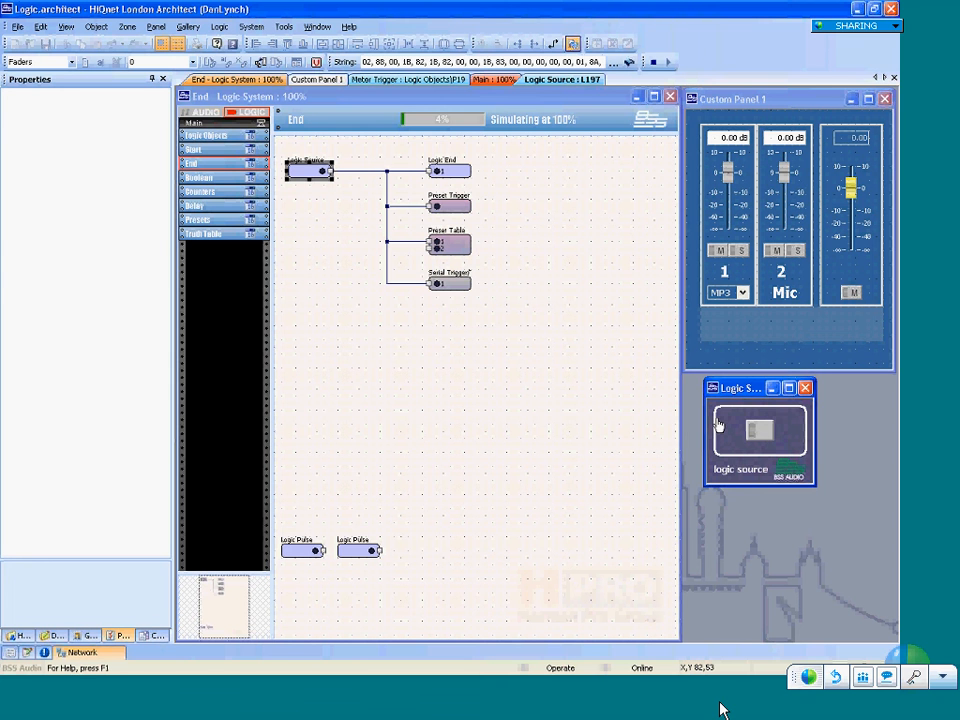
click(754, 429)
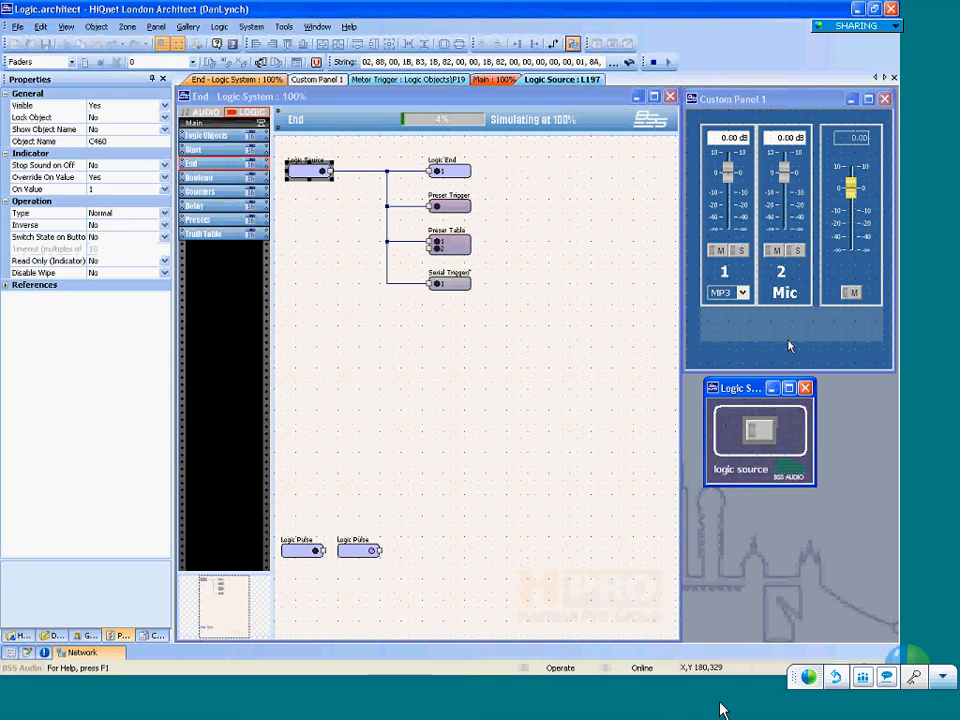
Move the Serial Trigger down, set the Preset Table's number of inputs to 3, and move the Preset Table lower.
click(453, 210)
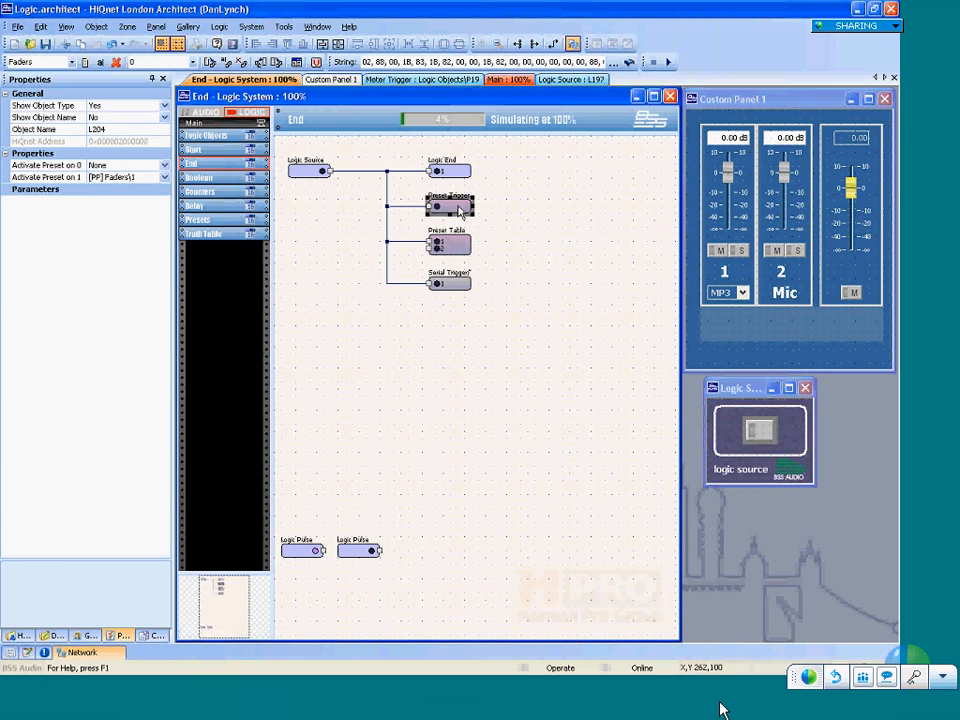
click(452, 248)
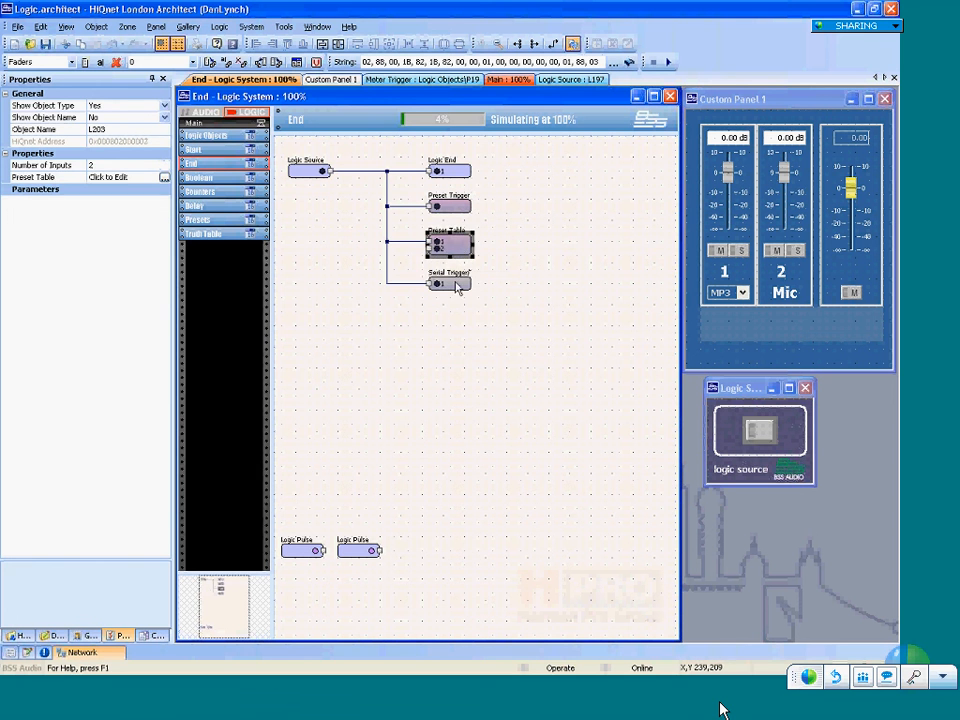
drag(458, 288, 458, 344)
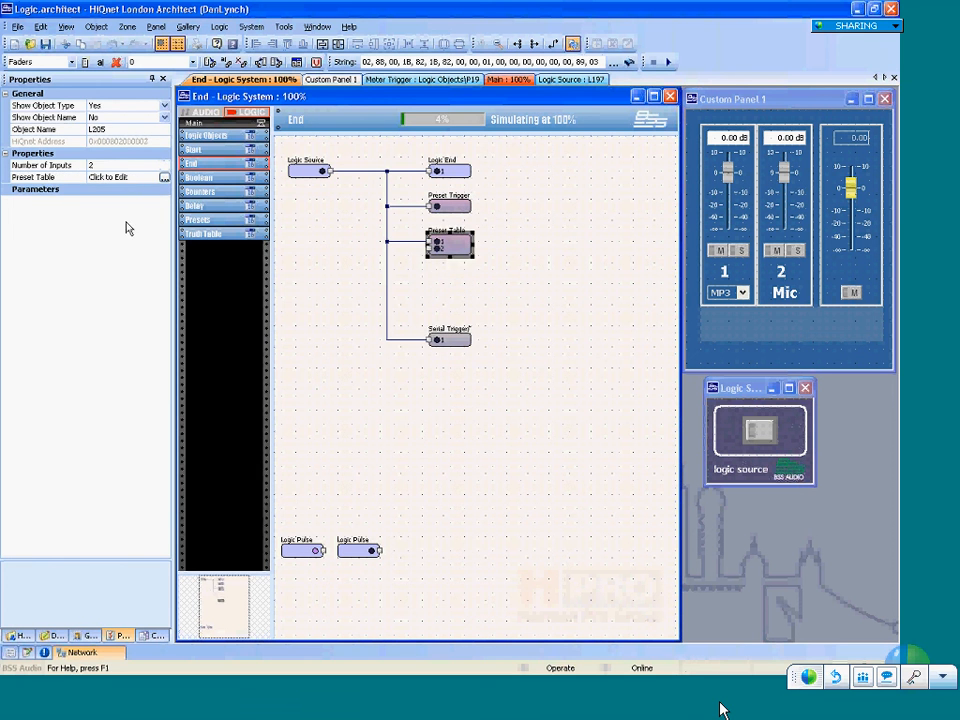
click(50, 167)
text(3)
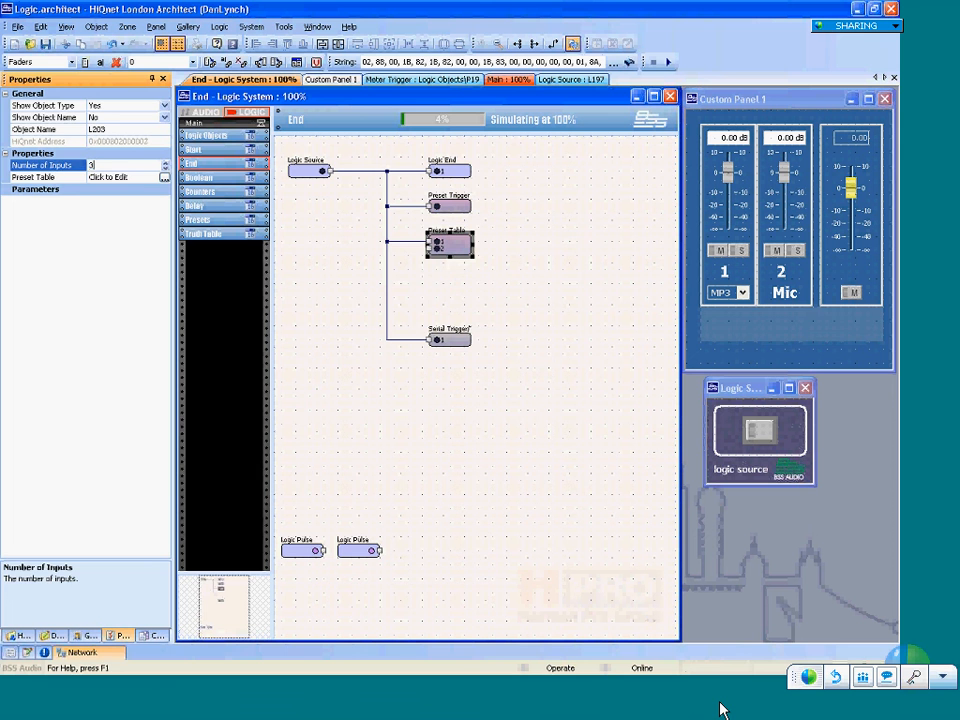
key(Return)
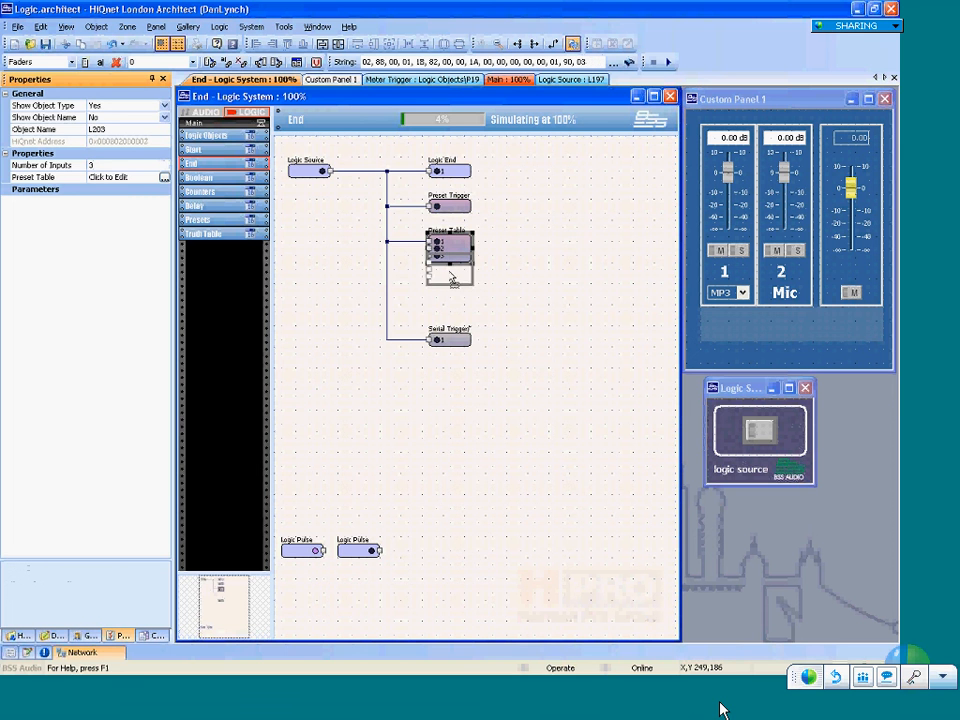
drag(452, 278, 452, 279)
Place two copies of the Preset Trigger between the original and the Preset Table.
drag(452, 207, 452, 230)
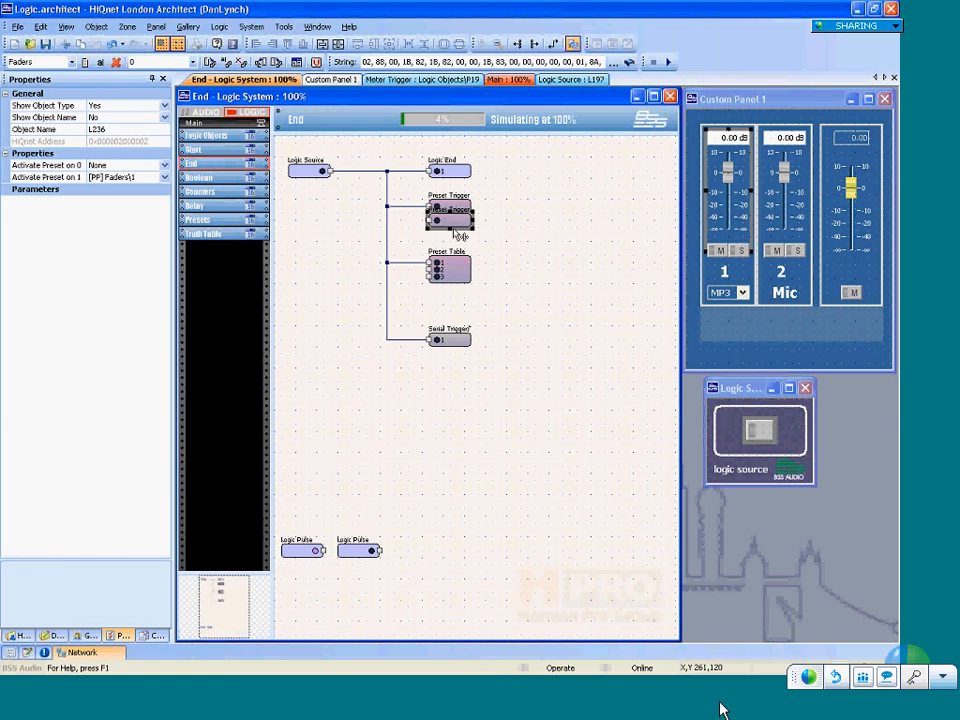
drag(452, 240, 456, 240)
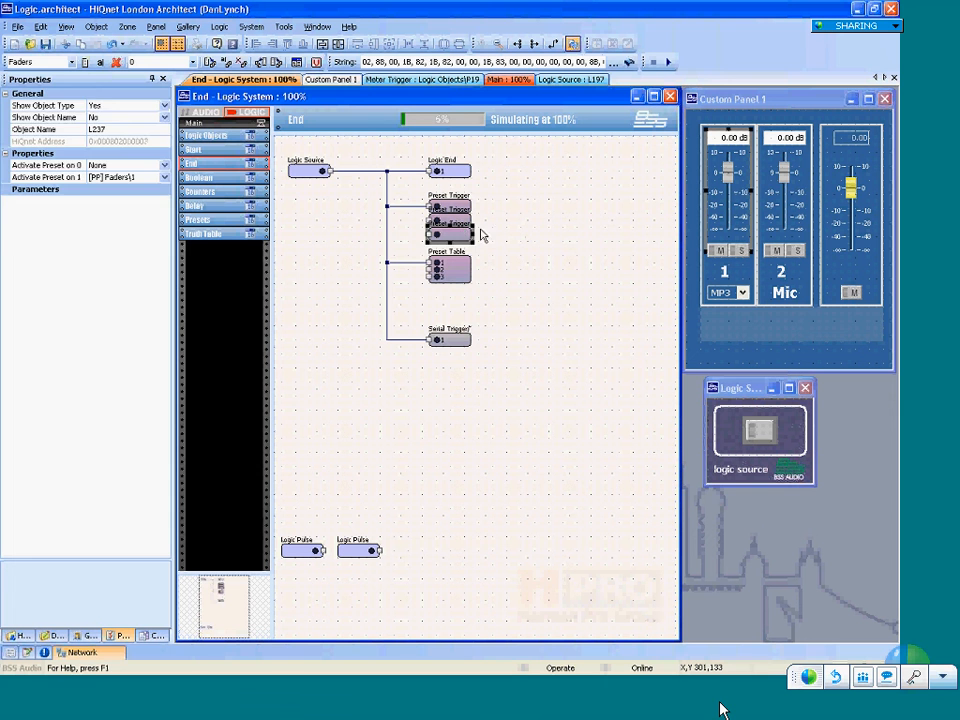
click(482, 230)
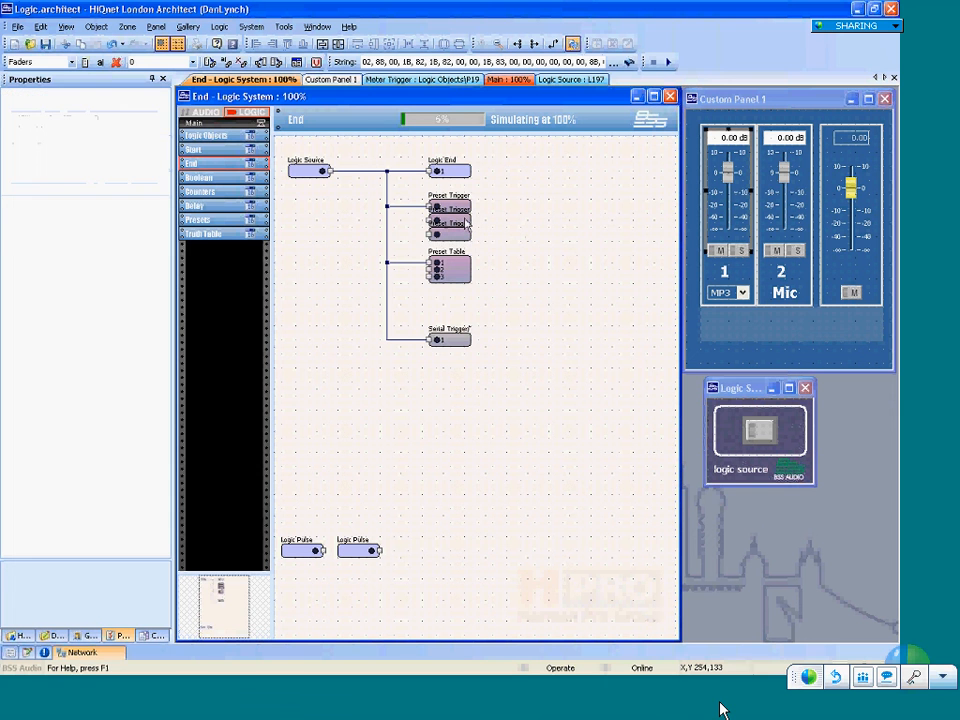
Move the Preset Table slightly lower and review the preset assignments for its three-input combinations without changing them.
click(466, 280)
mouse_move(466, 280)
mouse_down()
mouse_move(458, 287)
mouse_move(463, 280)
mouse_up()
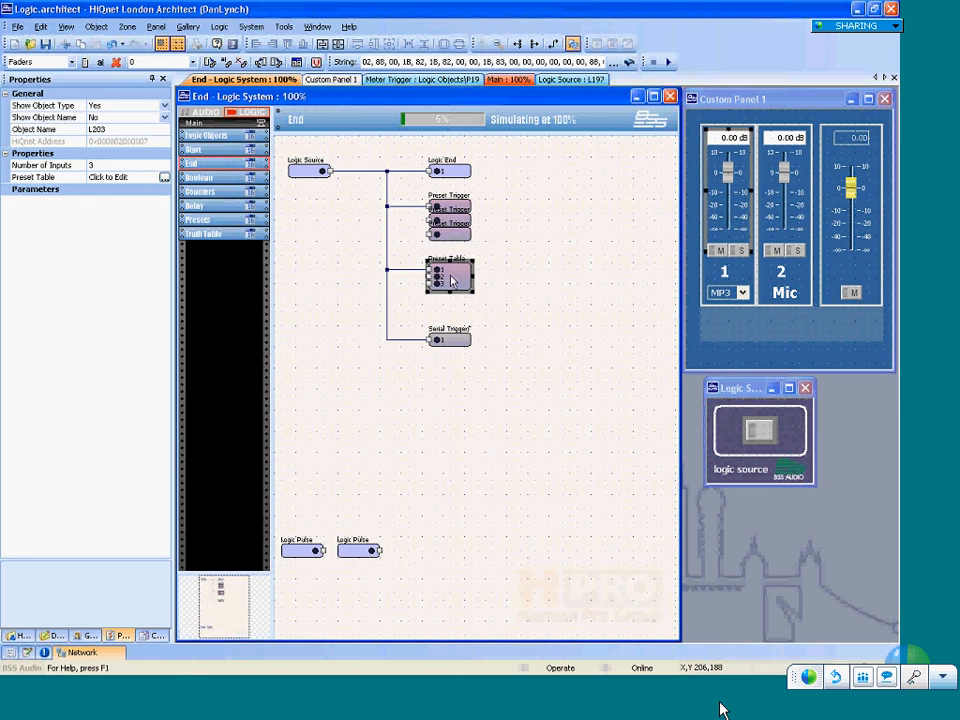
click(164, 178)
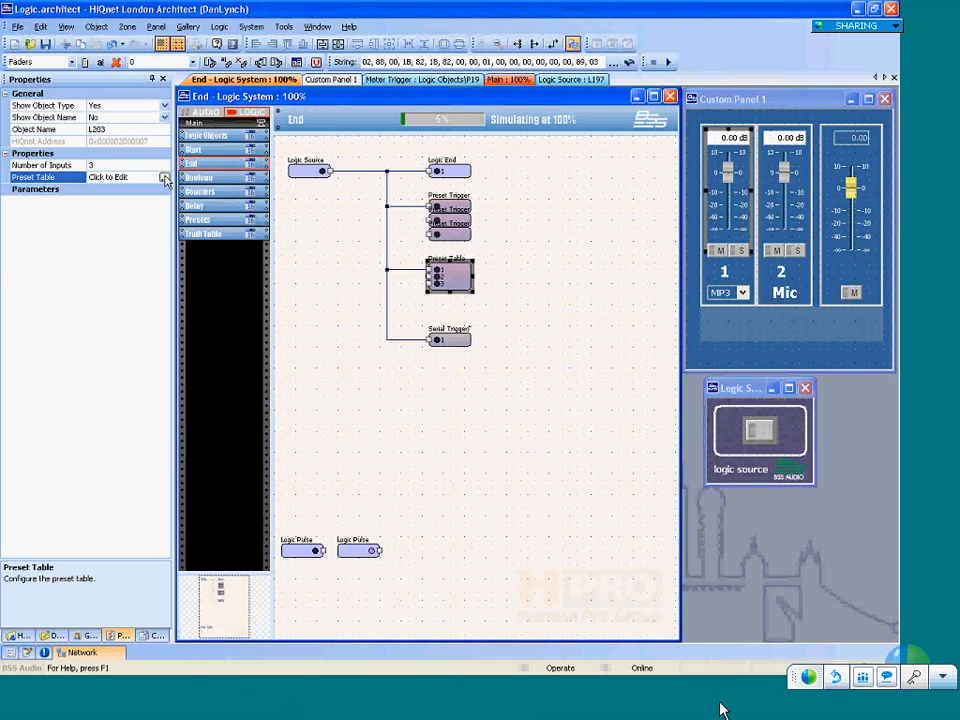
click(164, 178)
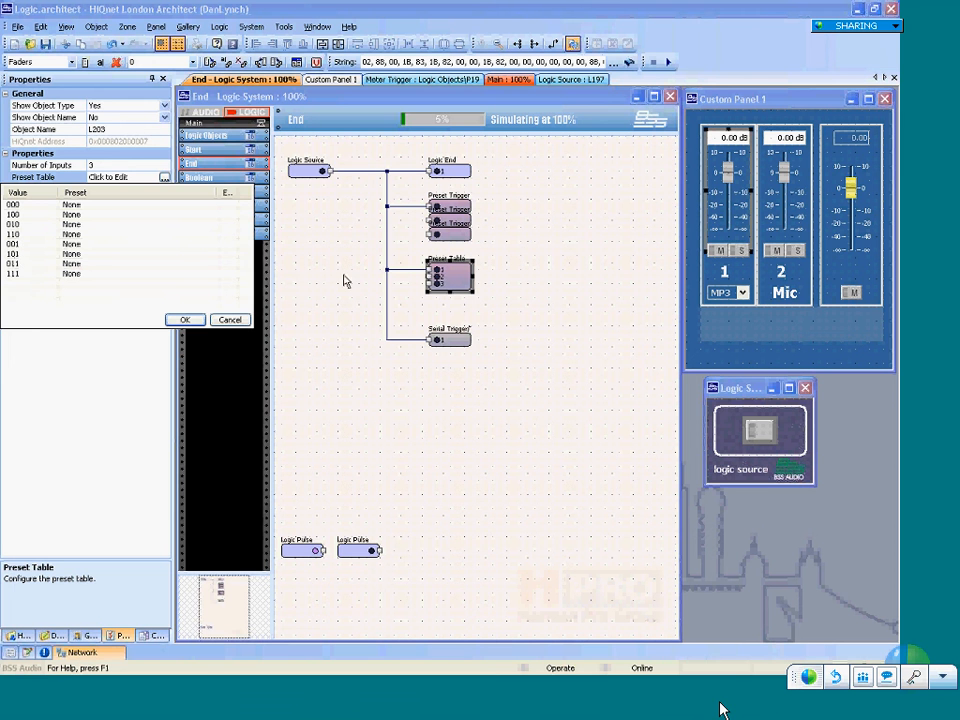
click(229, 319)
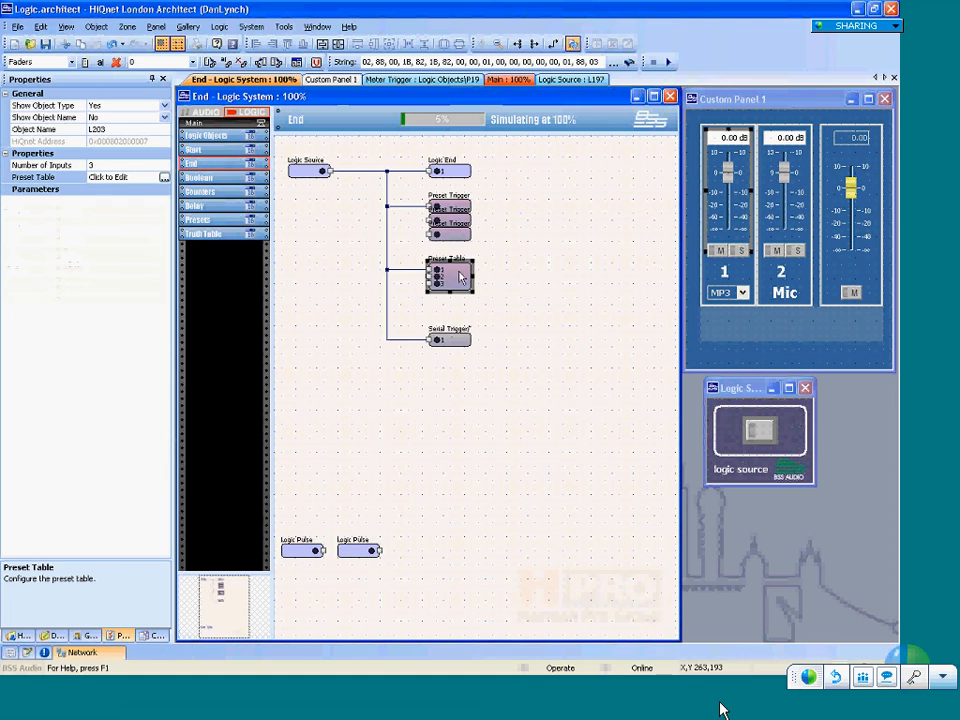
Move the Preset Table to the right of the Preset Triggers and set its number of inputs to 6.
drag(525, 272, 546, 273)
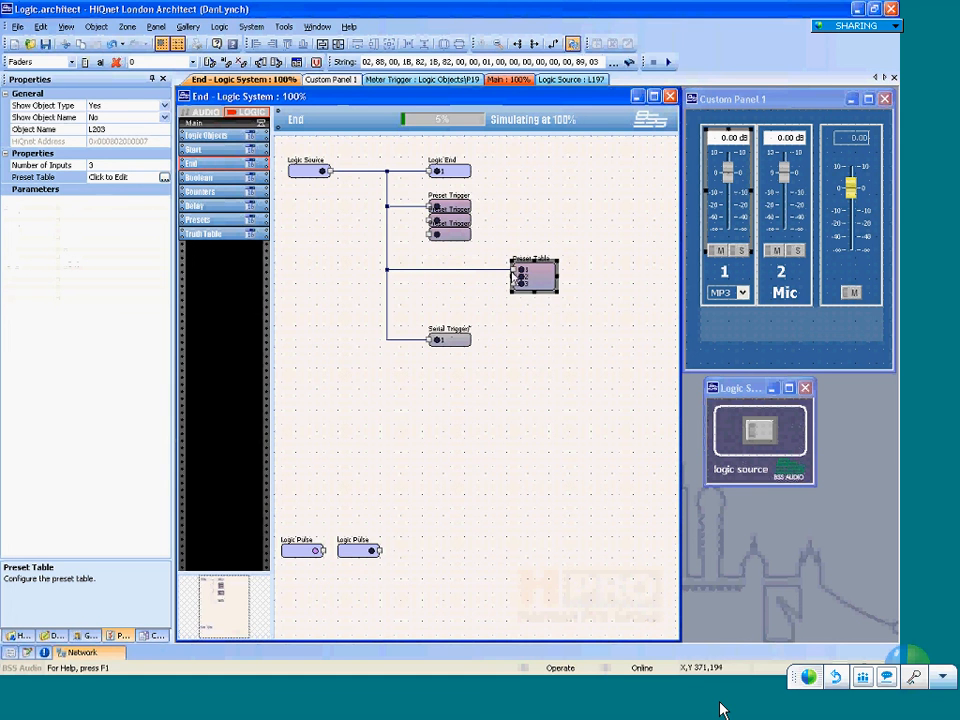
click(74, 167)
text(6)
key(Return)
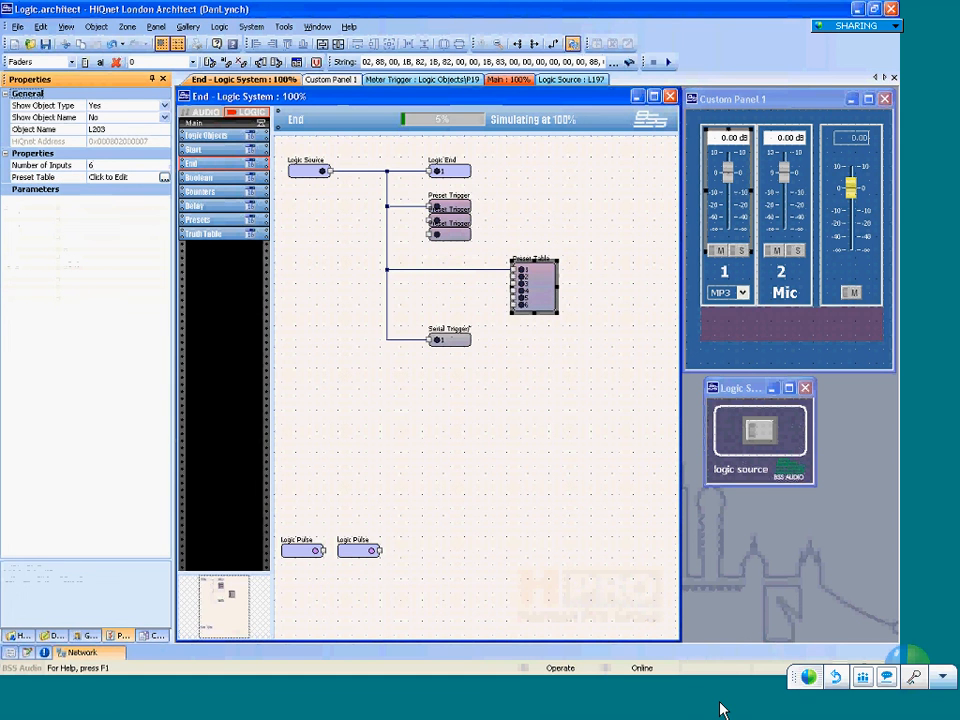
Examine the Preset Table's full list of six-input combinations down to 111111 and close it without changes.
click(164, 178)
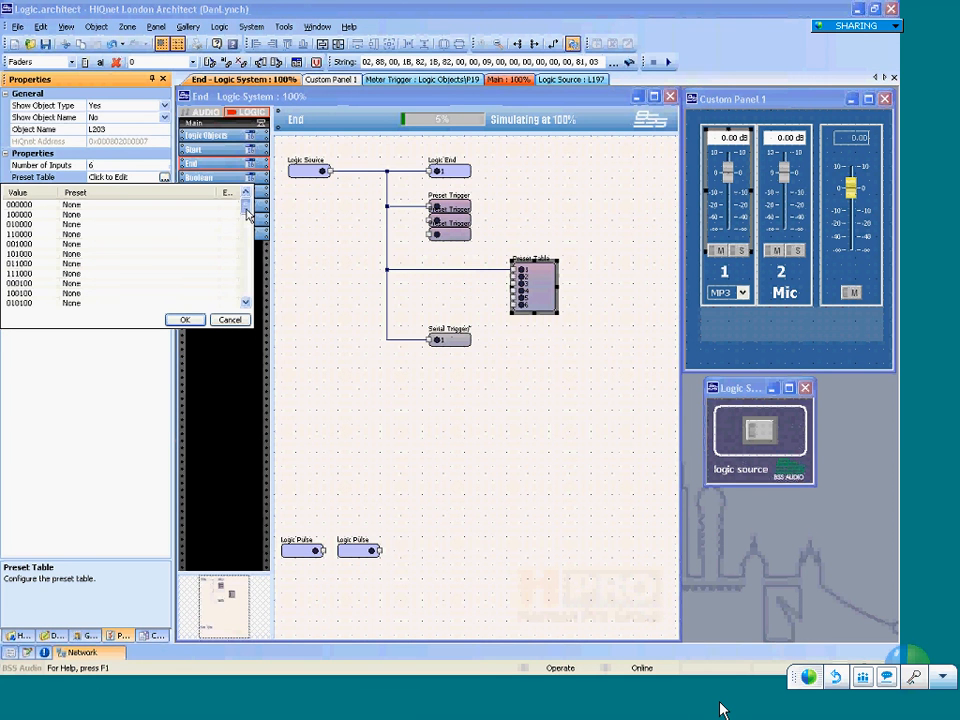
drag(245, 204, 240, 290)
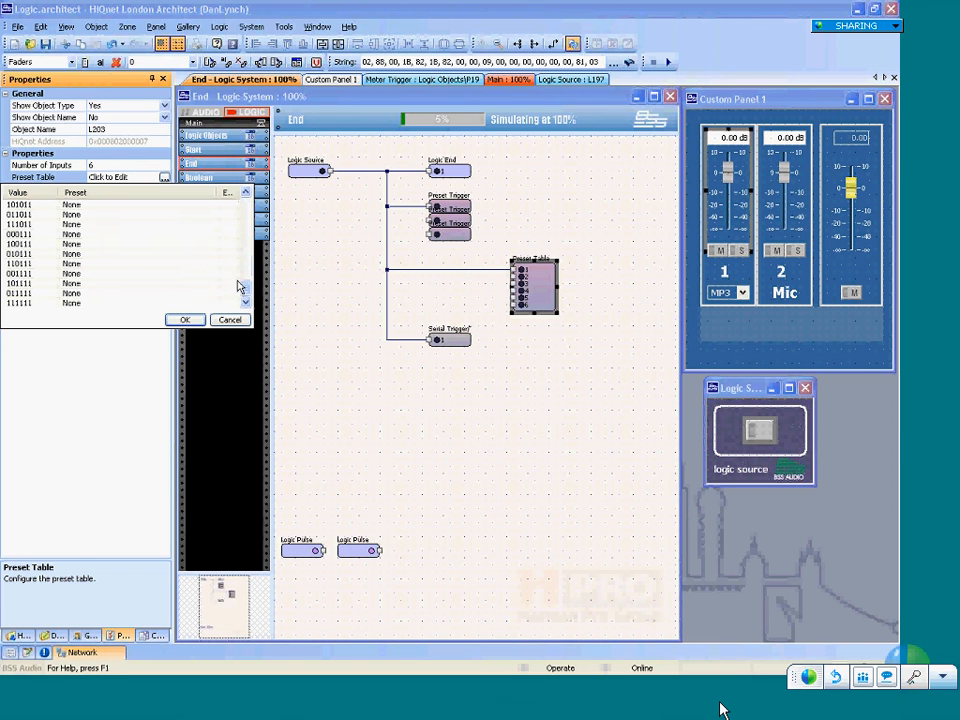
click(241, 318)
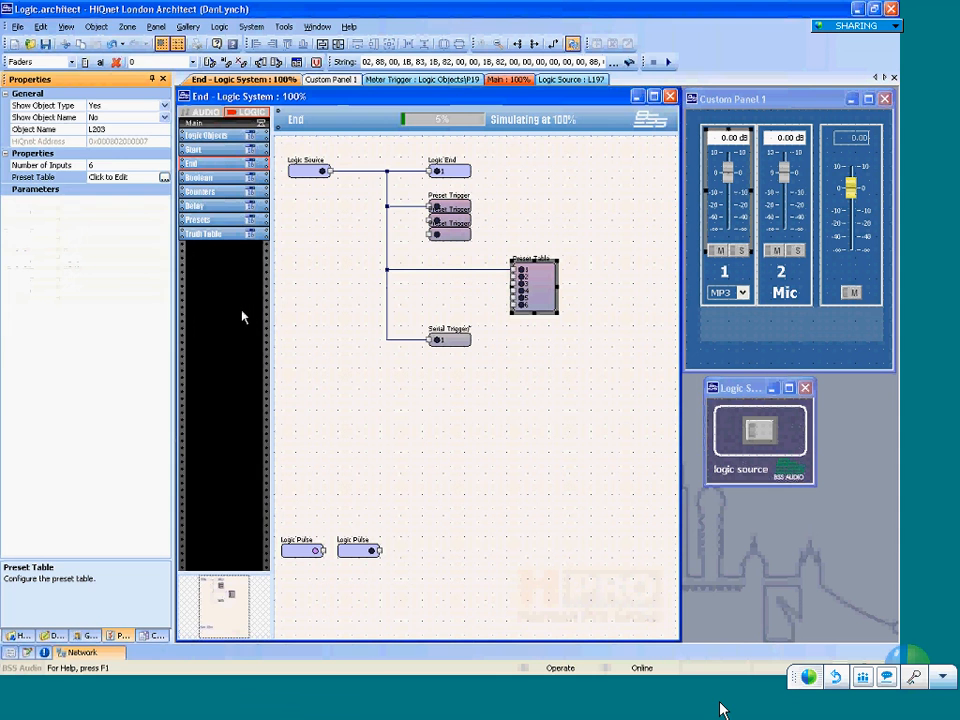
Raise the Preset Table to its maximum of 12 inputs by entering 55 as the number of inputs.
click(100, 165)
text(55)
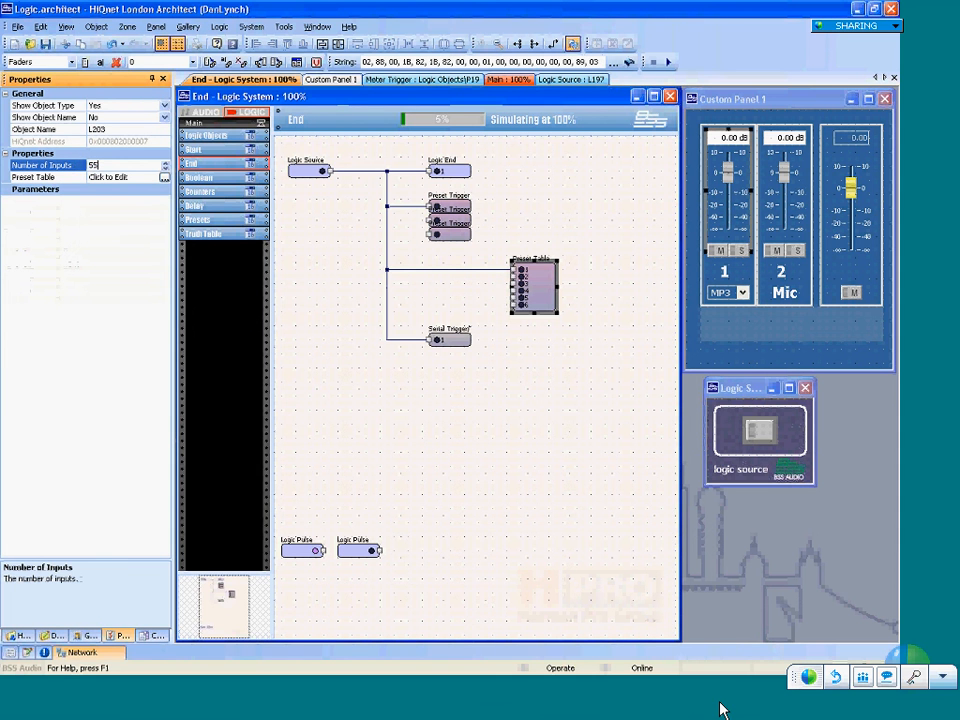
key(Return)
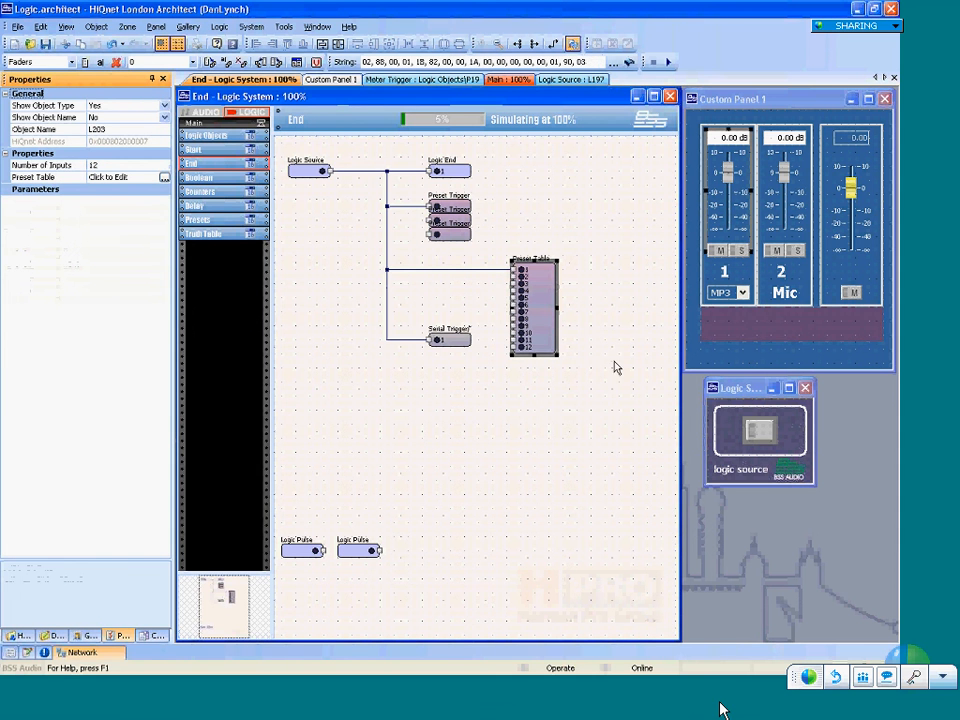
click(621, 328)
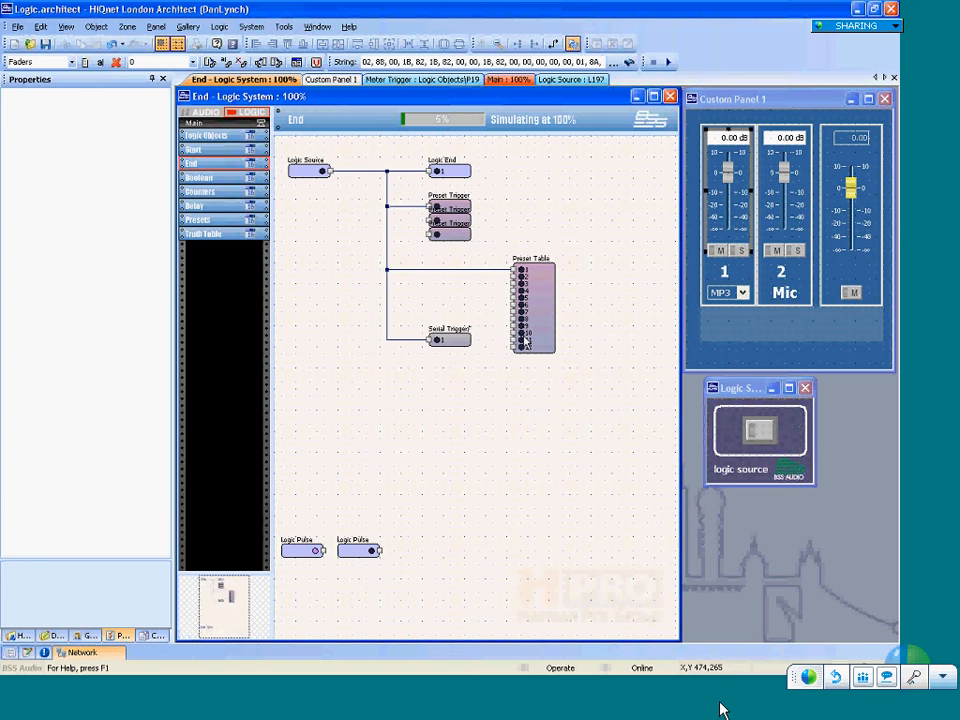
Move the Serial Trigger/Table below the Preset Table and widen it so that its full title fits.
drag(450, 340, 491, 401)
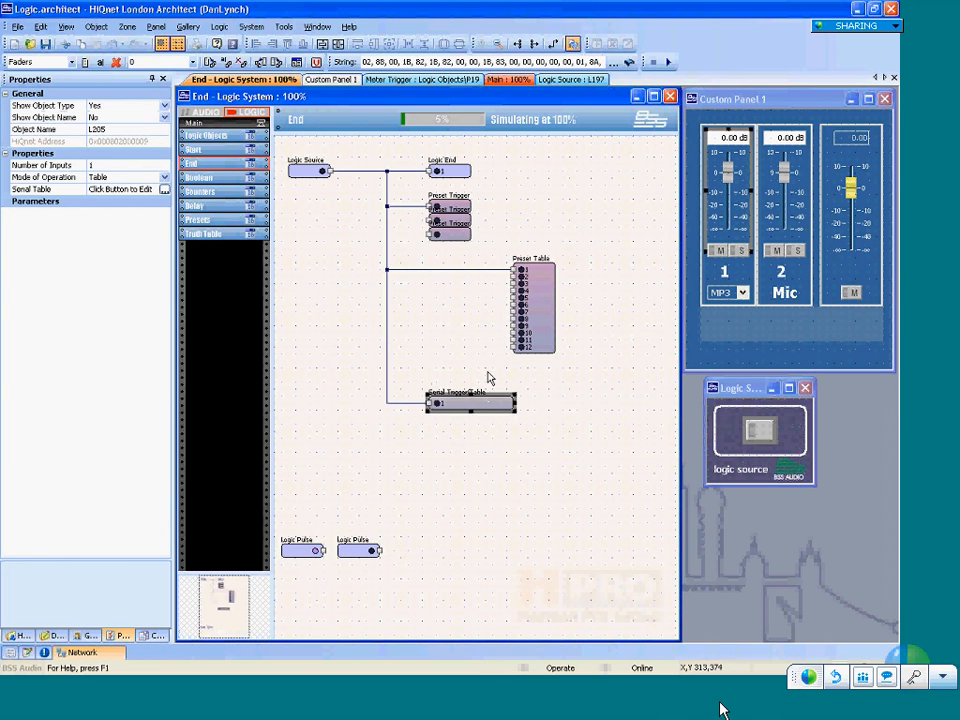
click(451, 205)
click(538, 291)
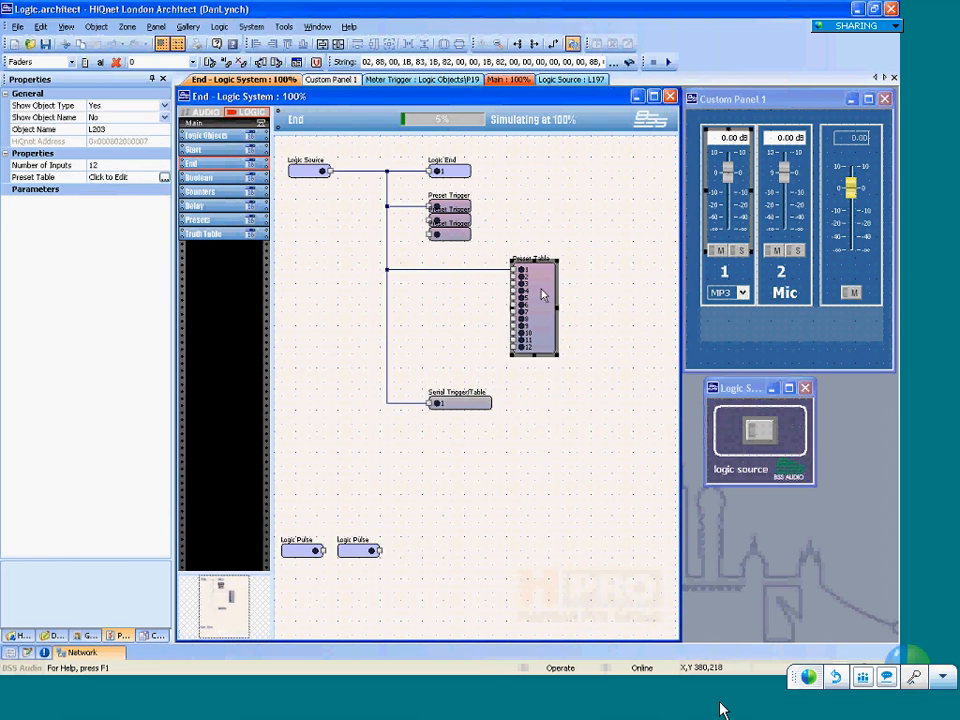
click(455, 405)
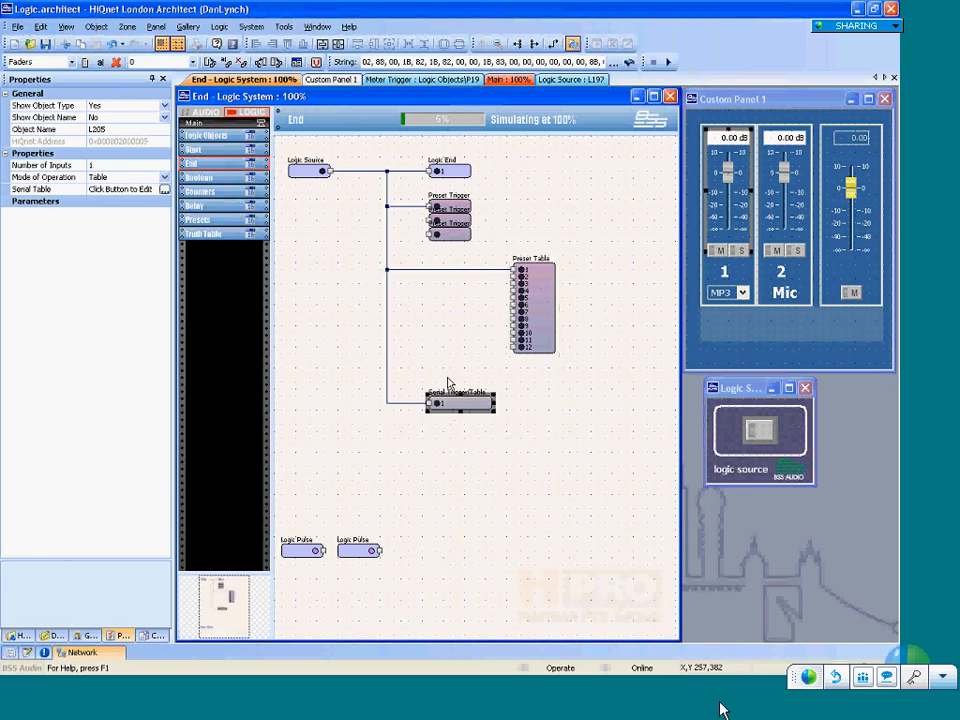
Try the Serial Trigger/Table with 12 inputs in Table mode, and return it to 1 input.
click(113, 180)
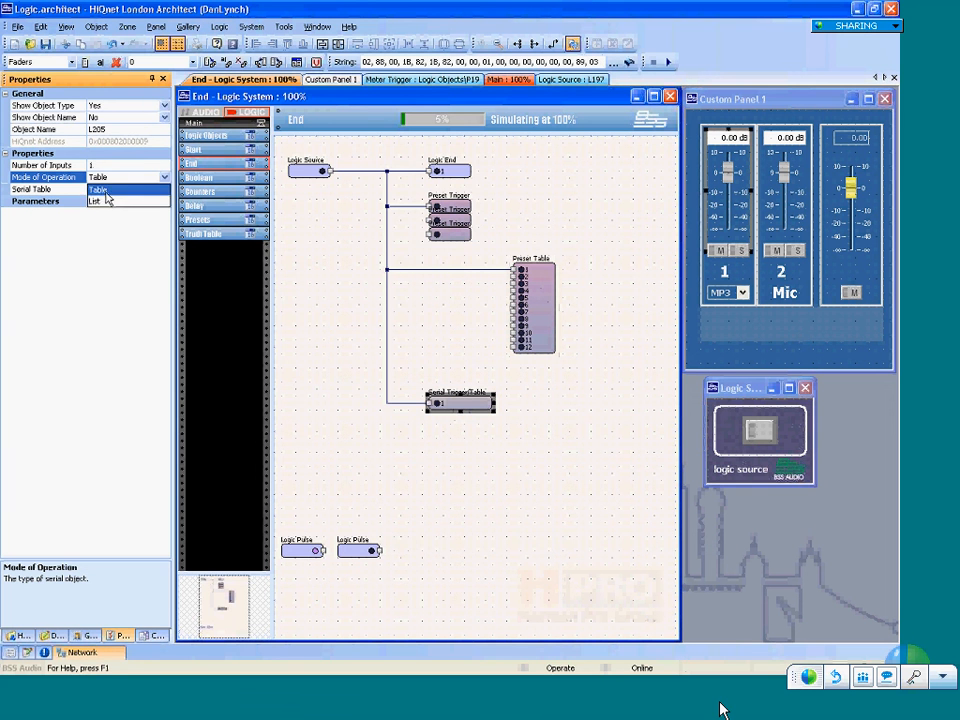
click(103, 191)
click(60, 165)
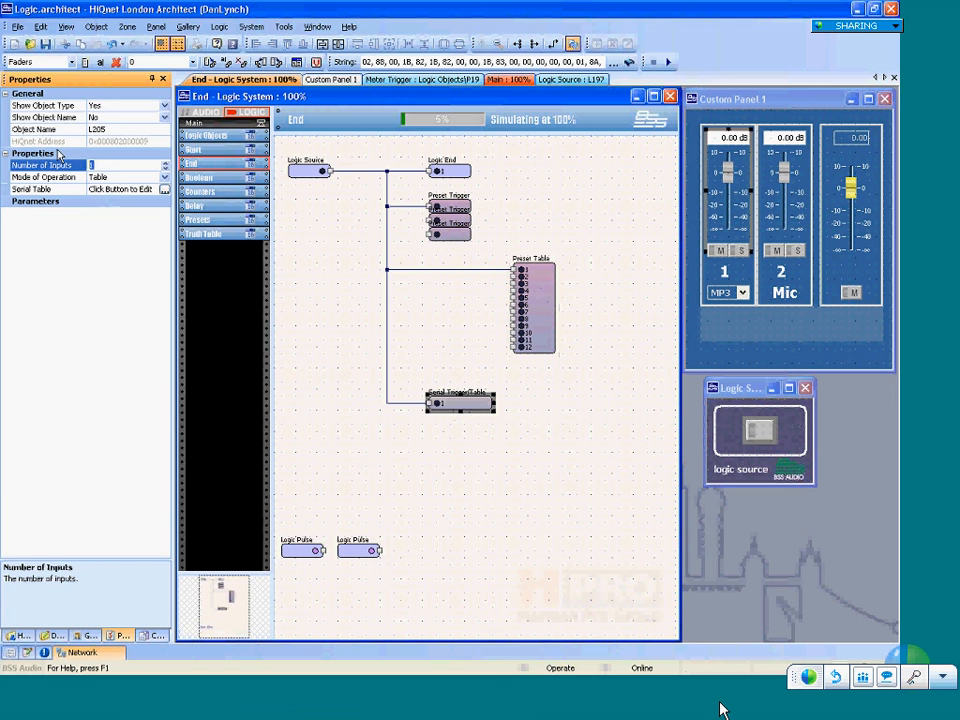
text(12)
key(Return)
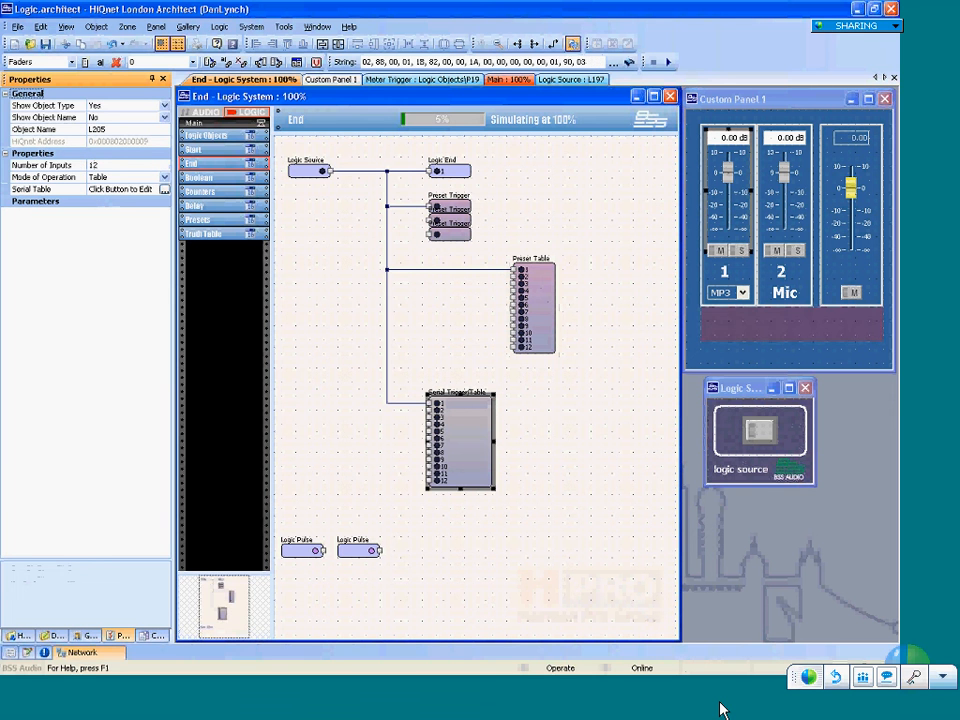
click(110, 165)
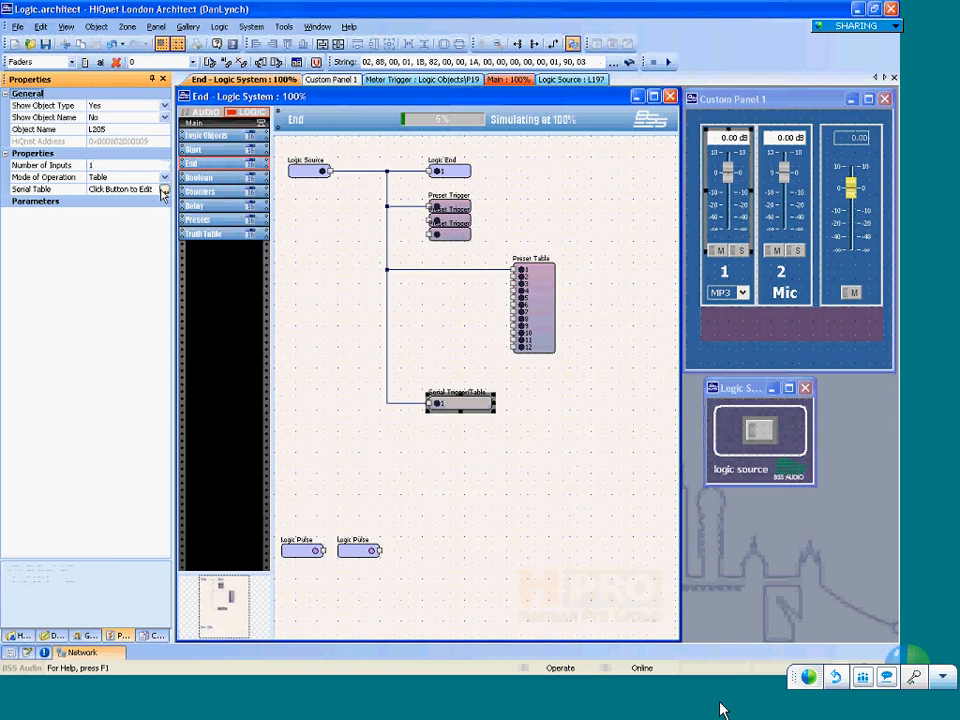
Examine the Serial Table's serial entry for input value 0, close the table without changes, and deselect the object.
click(161, 189)
click(164, 189)
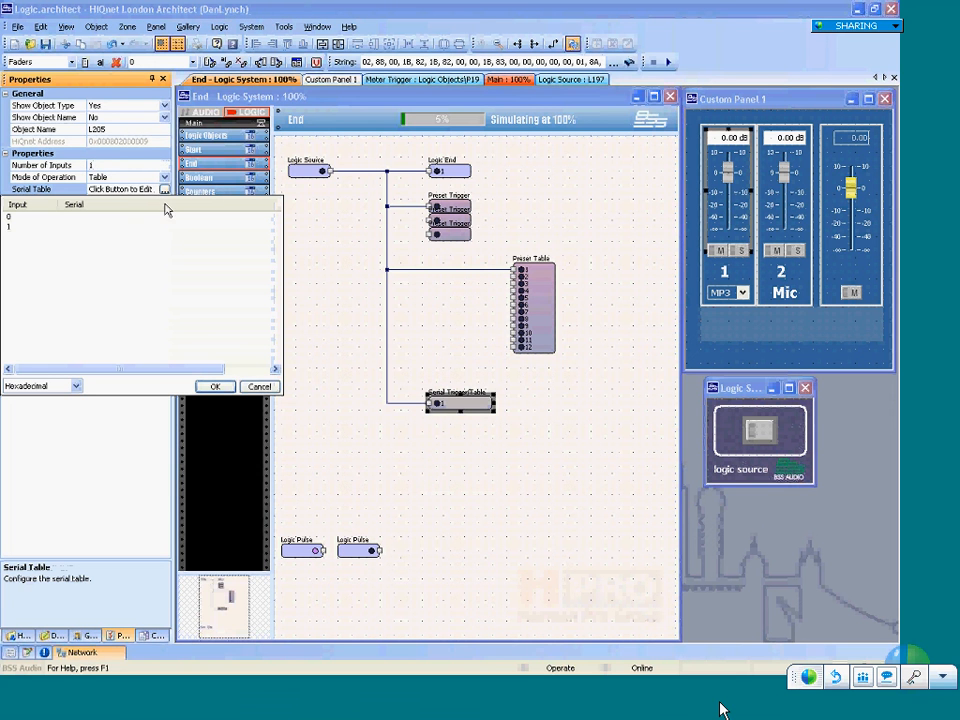
click(24, 216)
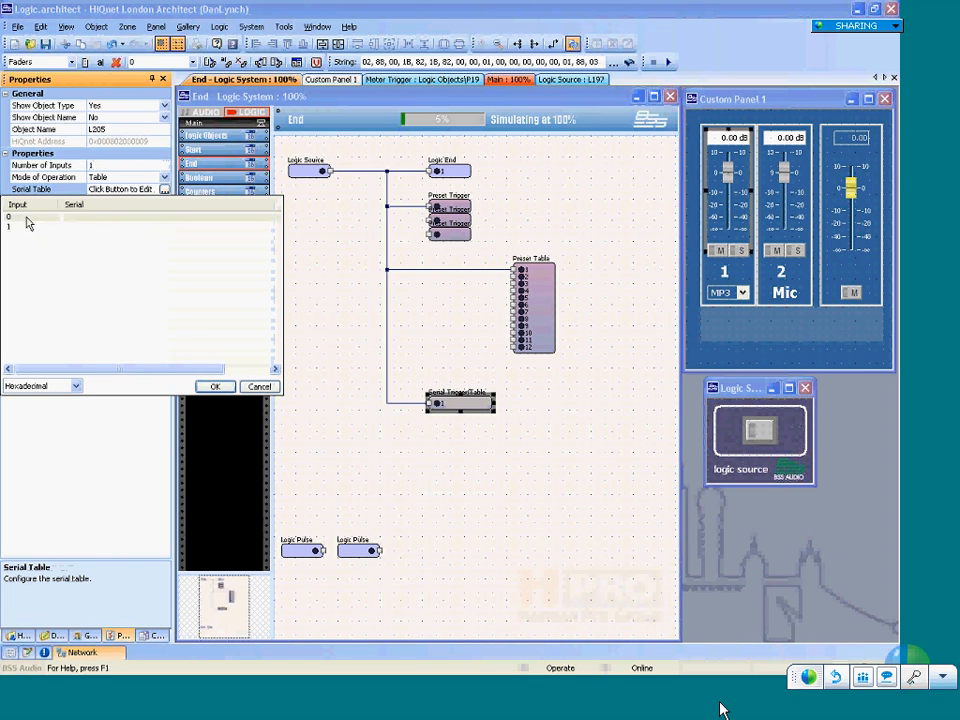
click(79, 216)
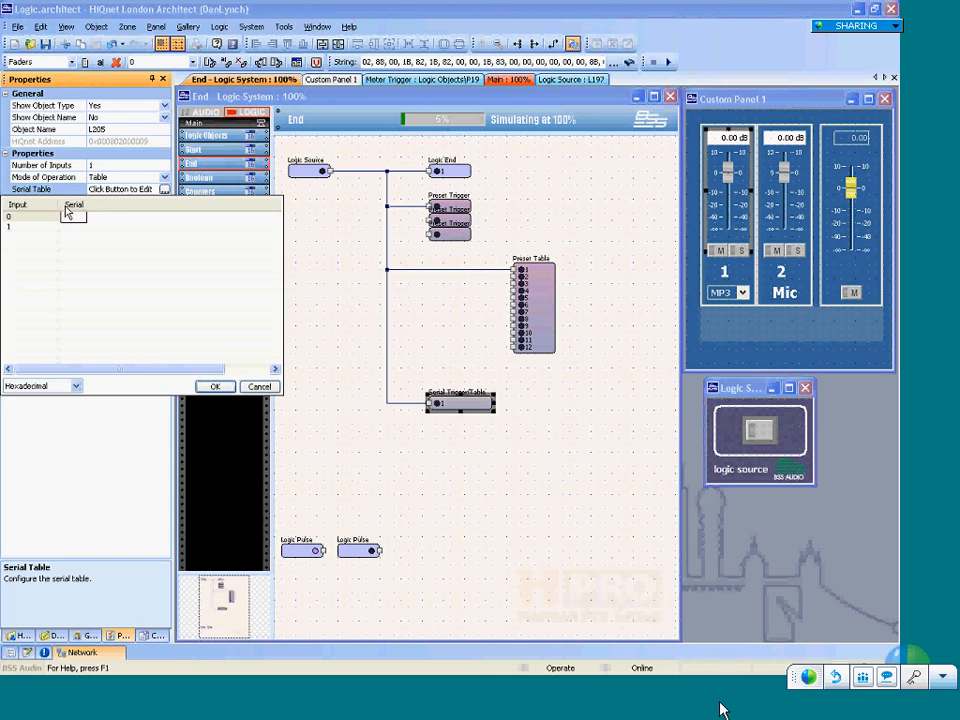
click(257, 387)
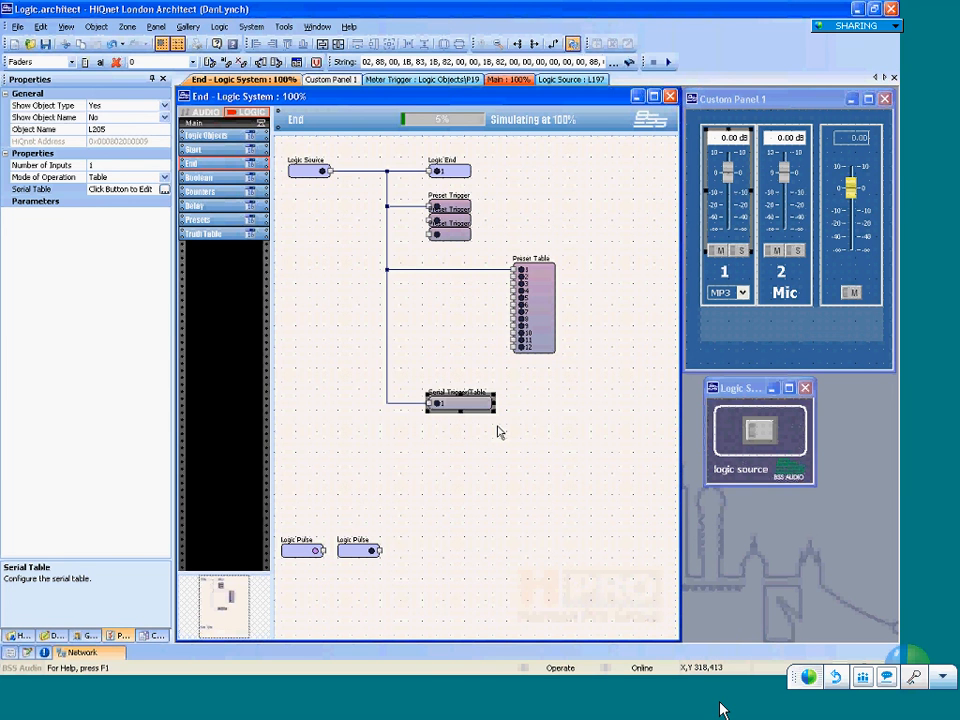
click(568, 414)
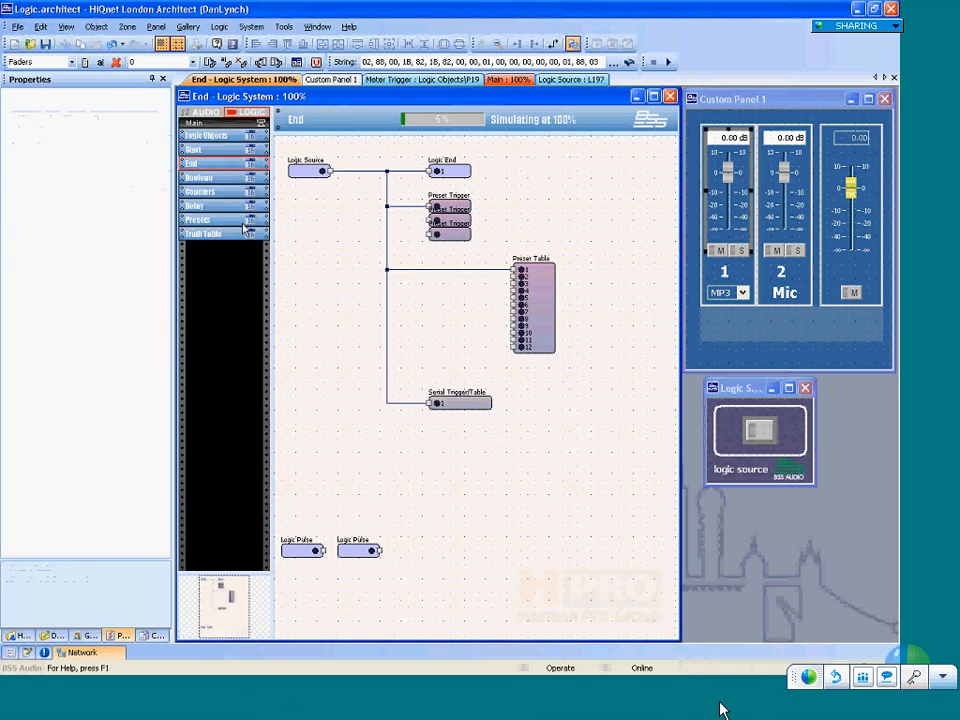
Place copies of the Logic Compare, Logic Value and Logic Source in the empty area of the Logic Objects page.
click(214, 134)
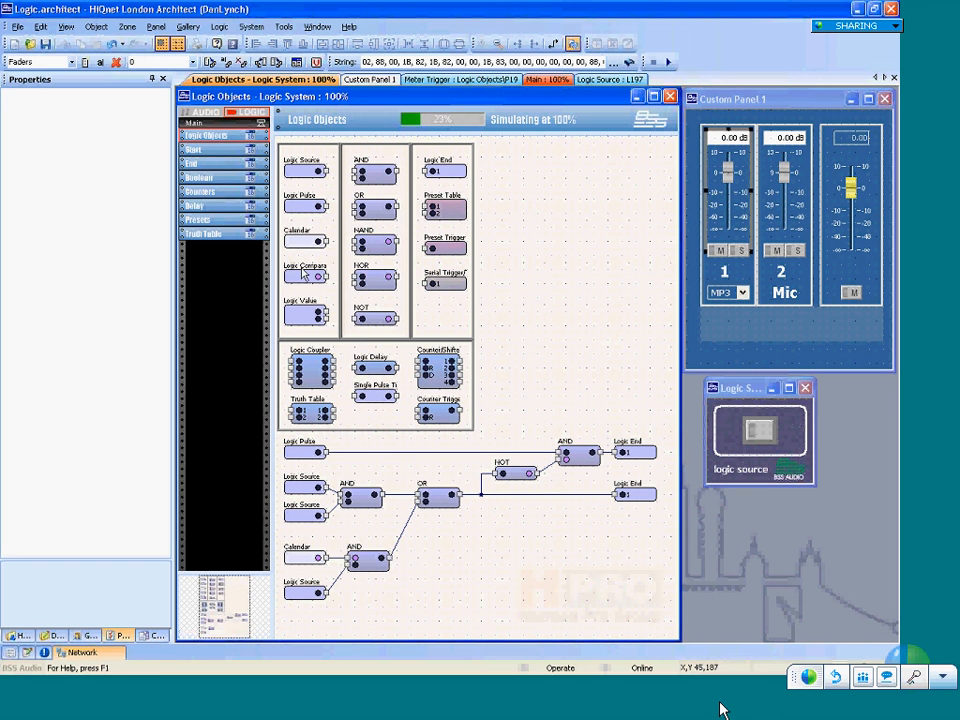
drag(299, 274, 529, 195)
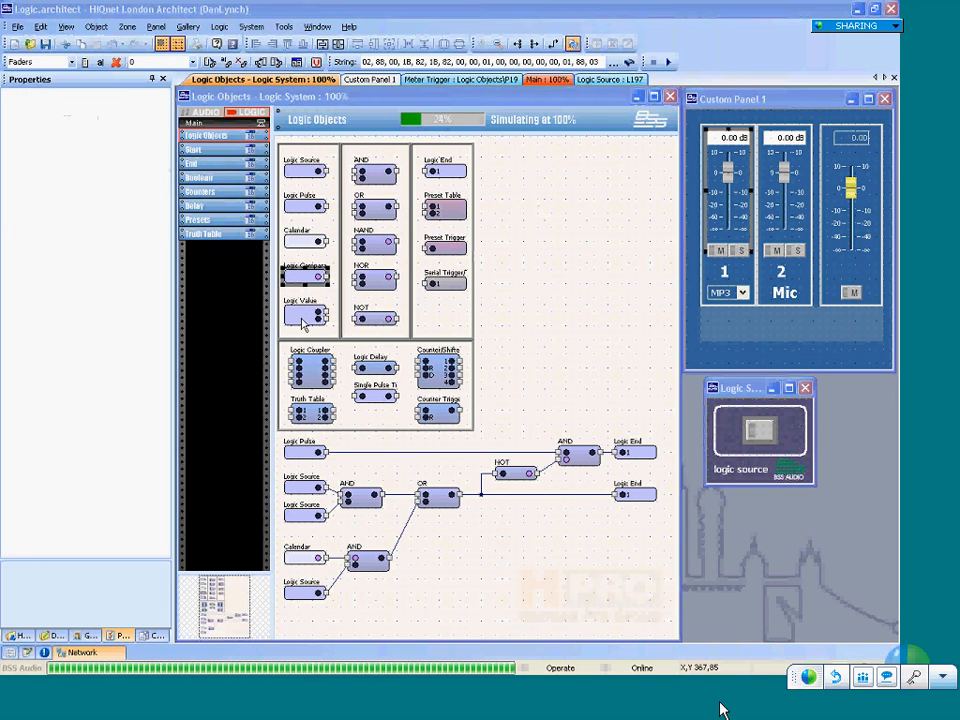
drag(305, 320, 531, 239)
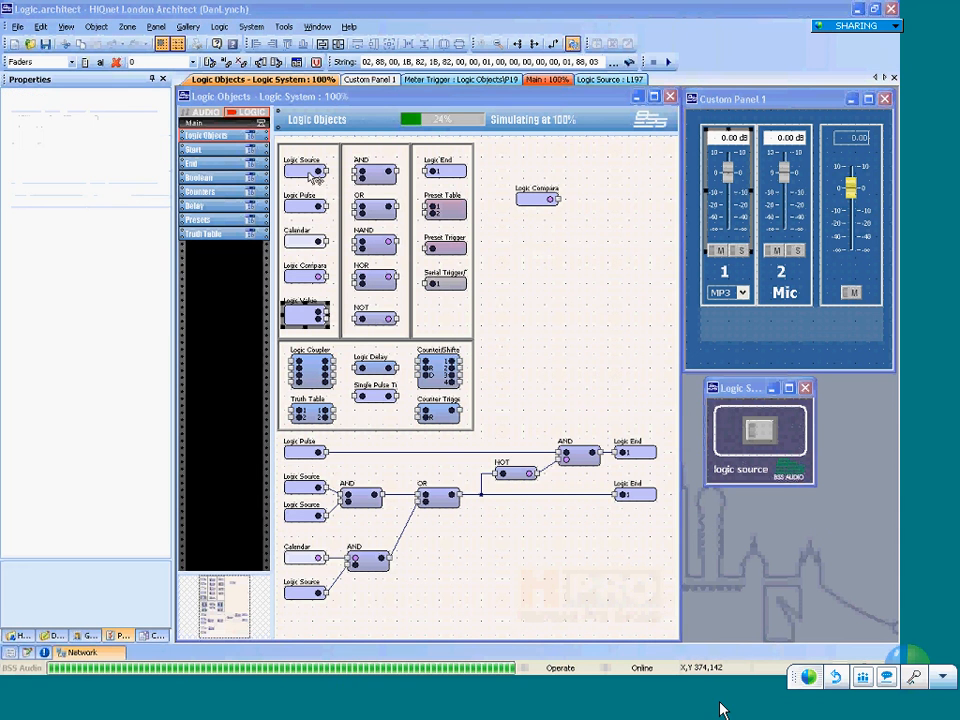
drag(306, 175, 537, 170)
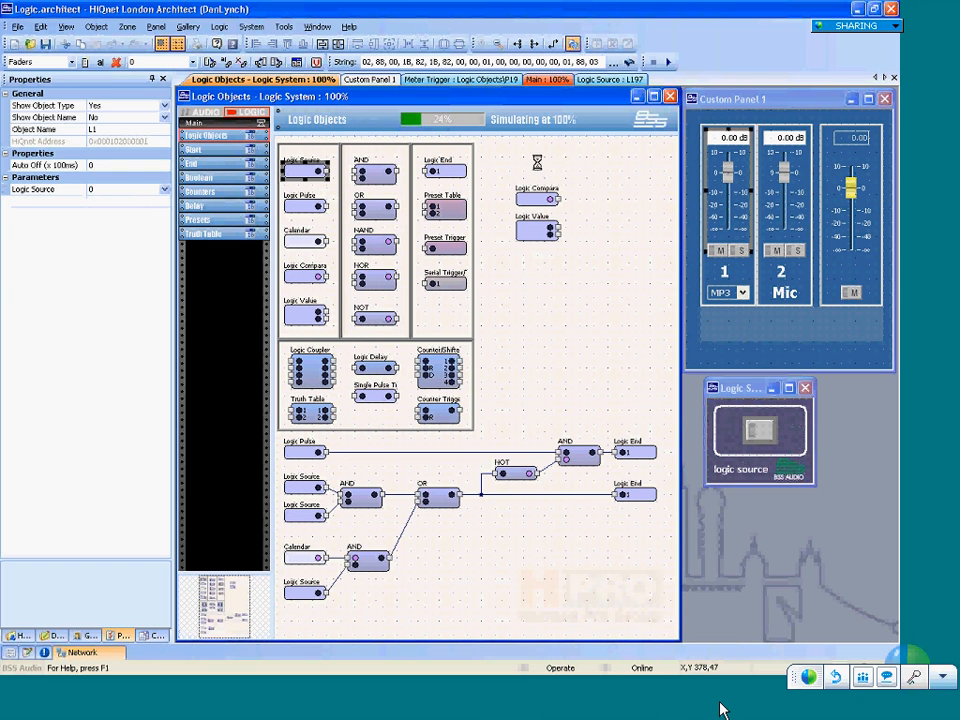
Close the old Logic Source control panel below Custom Panel 1 and clear the selections.
click(806, 391)
click(806, 388)
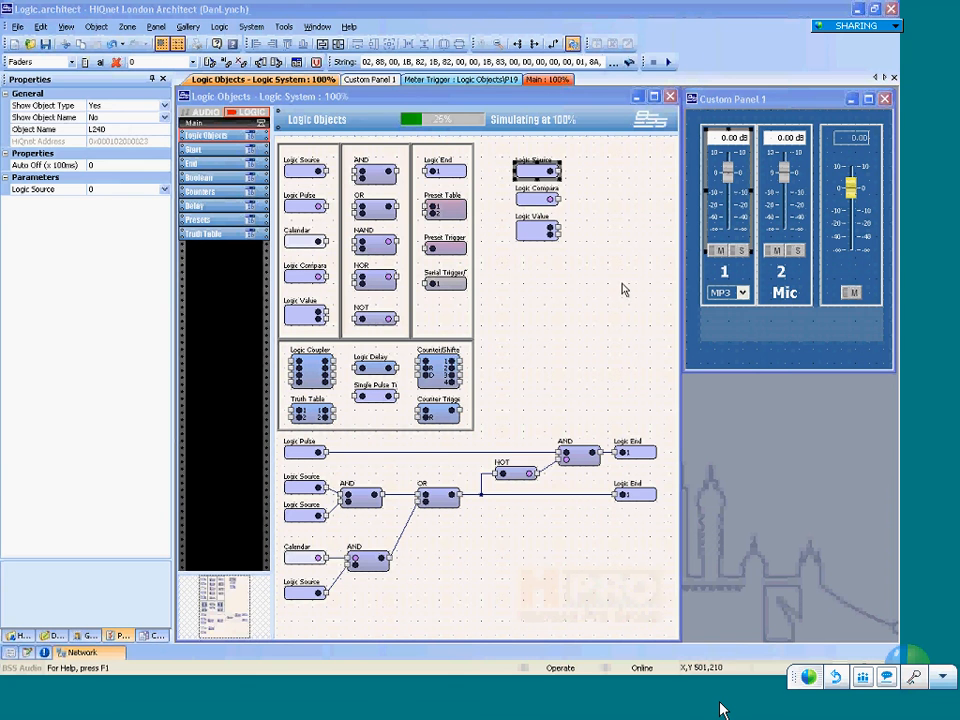
click(749, 362)
click(655, 298)
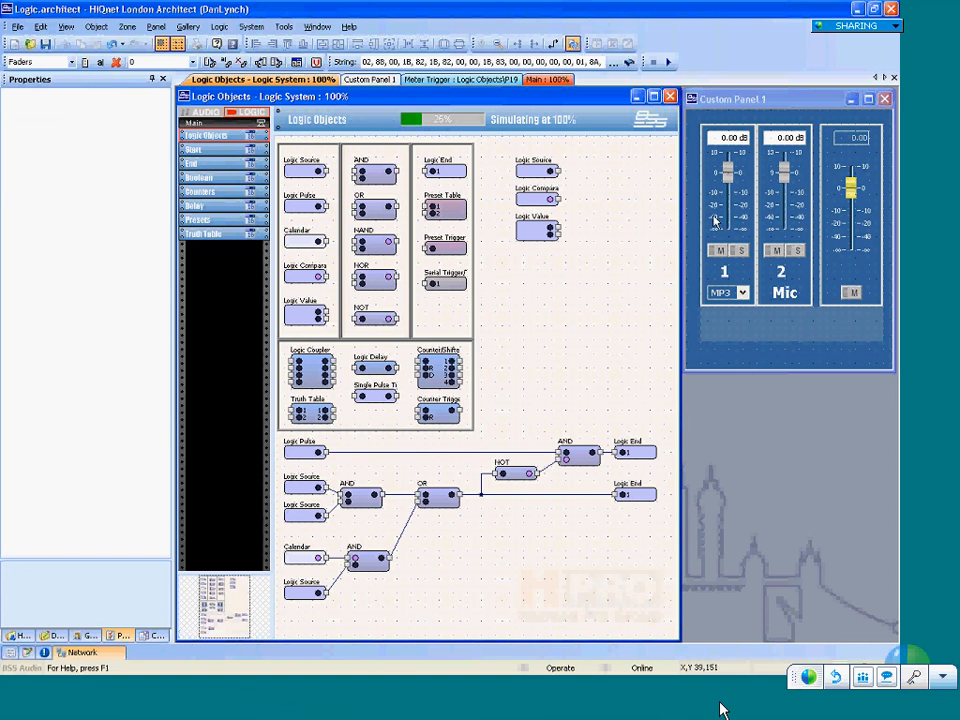
View the copied Logic Source's control panel below Custom Panel 1, and close it.
click(533, 172)
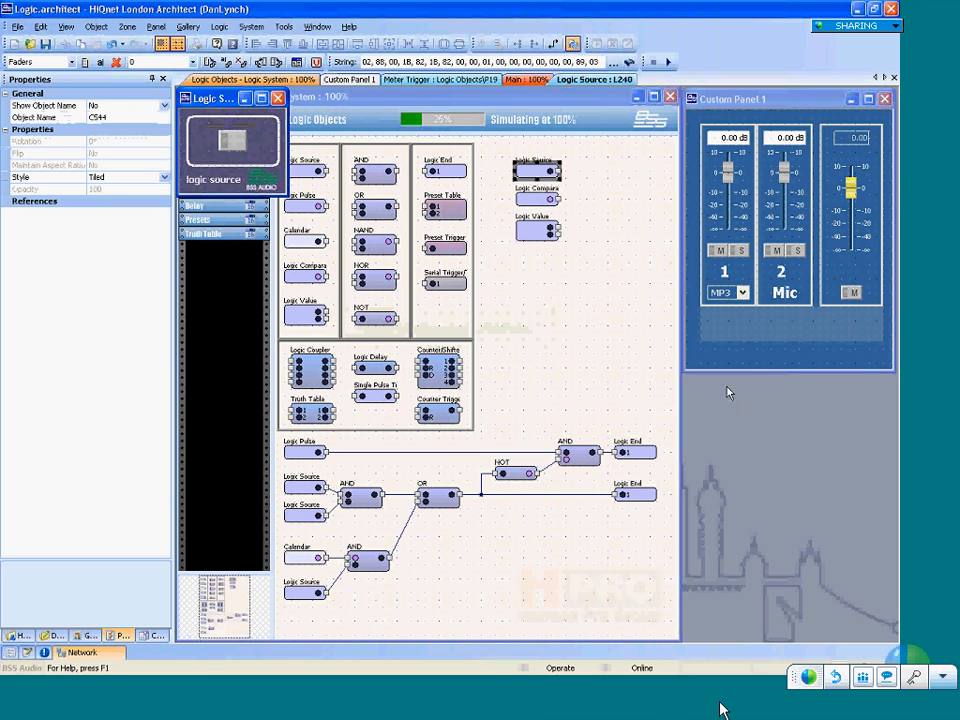
drag(221, 103, 728, 392)
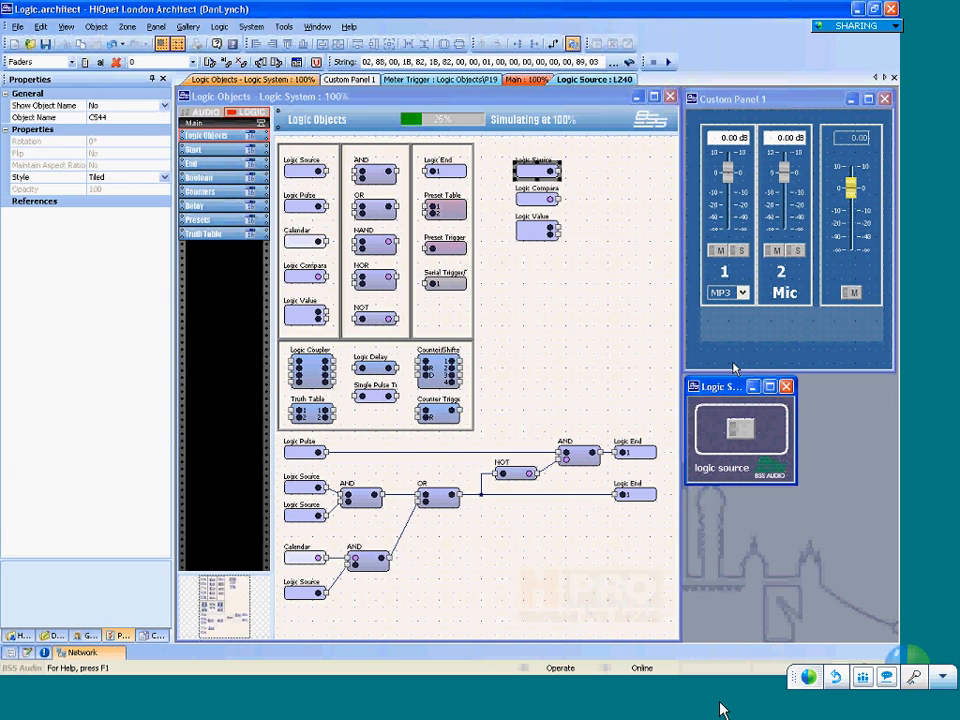
click(785, 387)
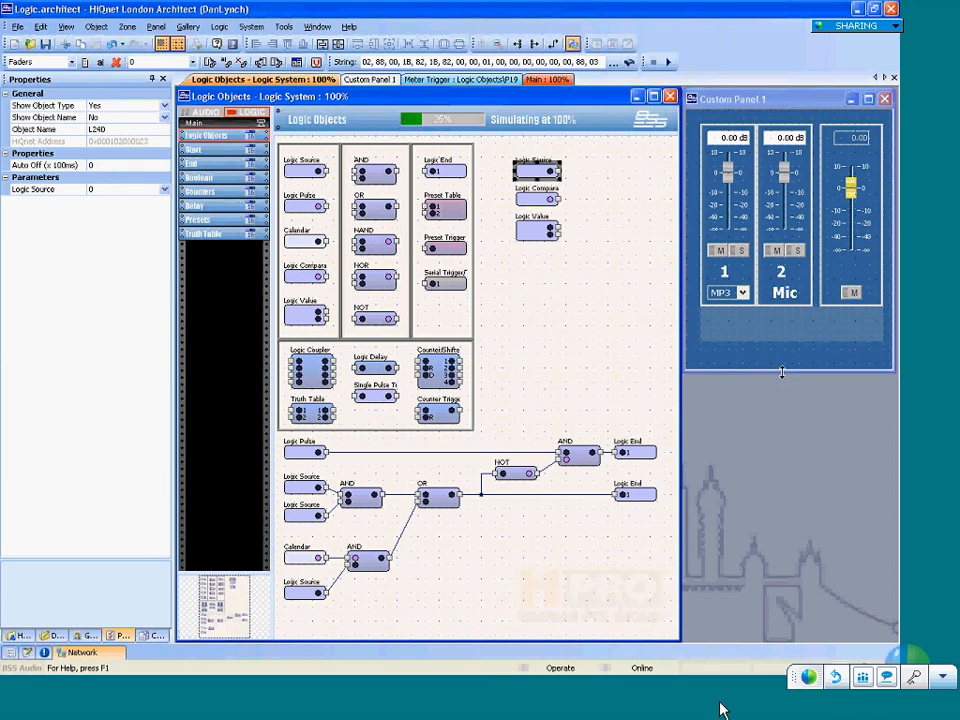
Open the copied Logic Compare's control panel and place it below Custom Panel 1.
click(539, 199)
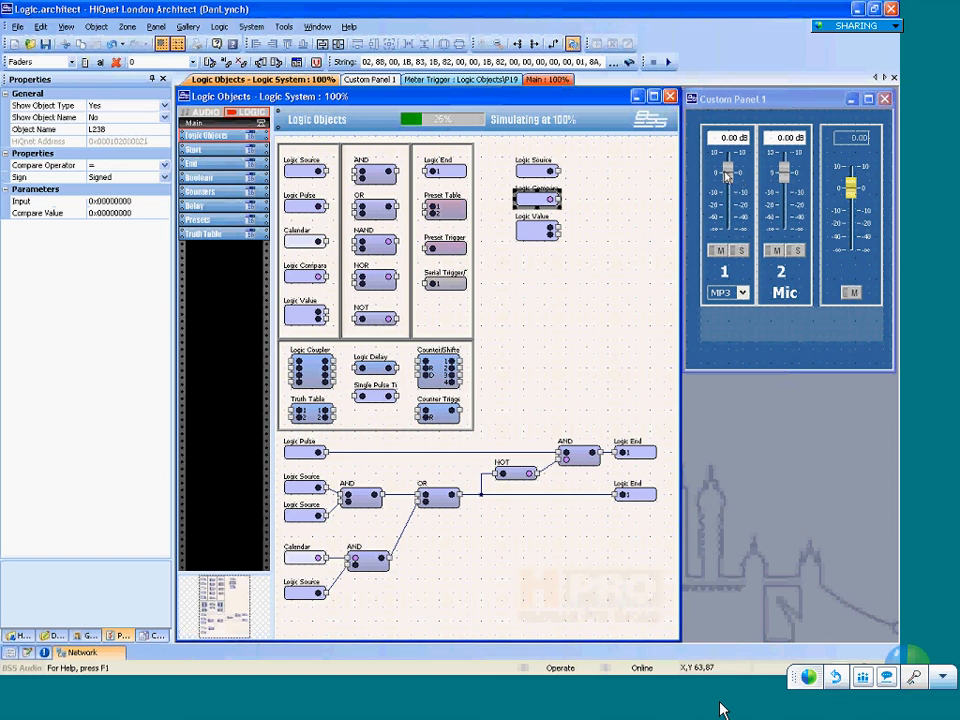
click(851, 189)
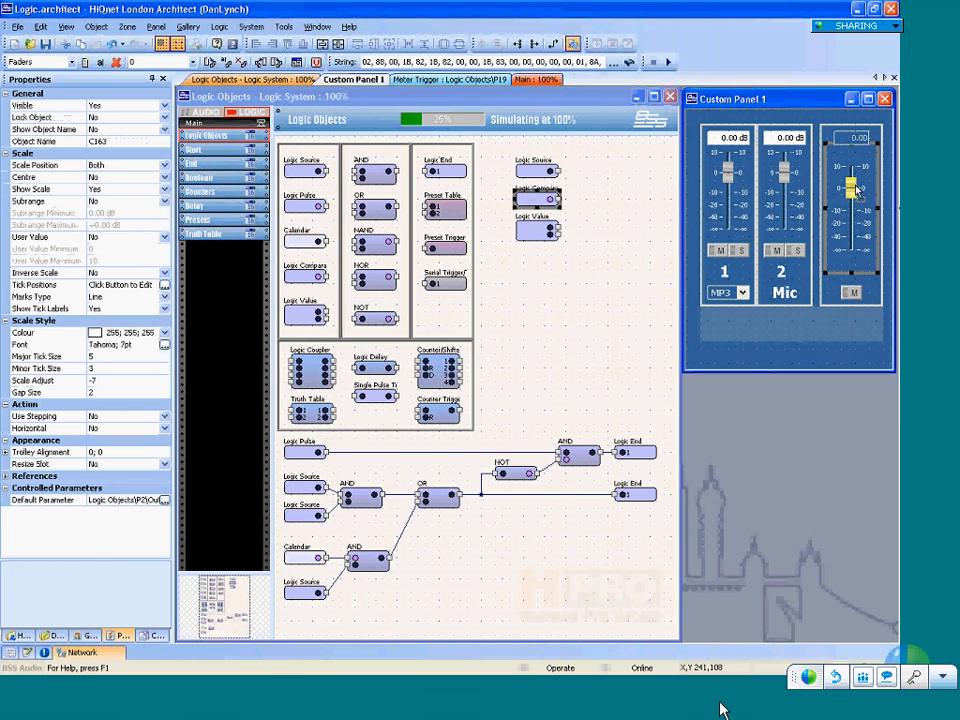
click(537, 201)
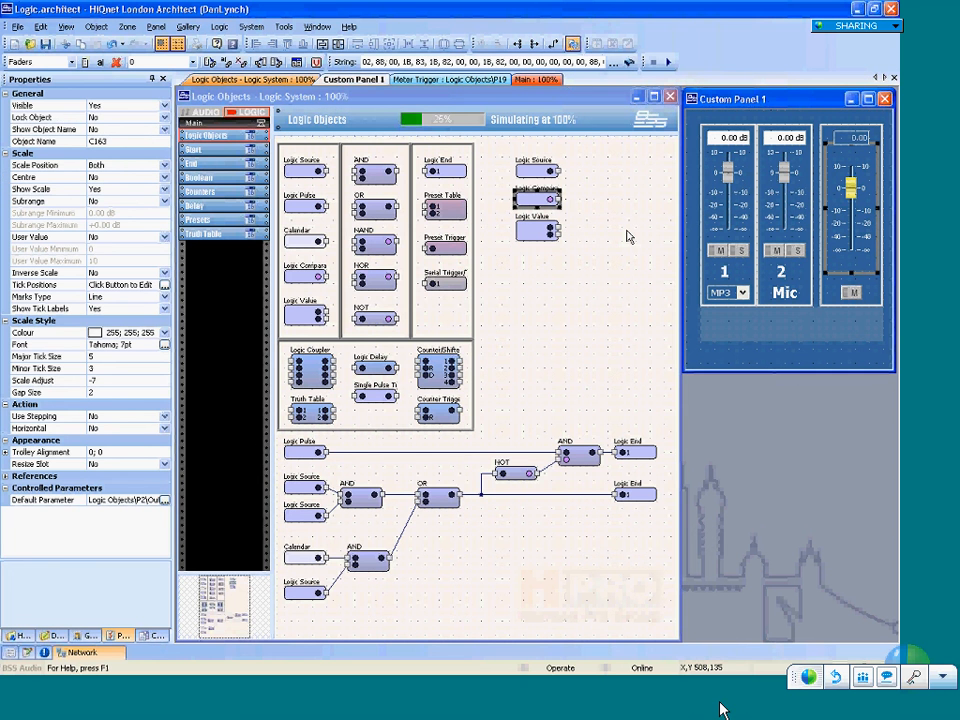
double_click(535, 201)
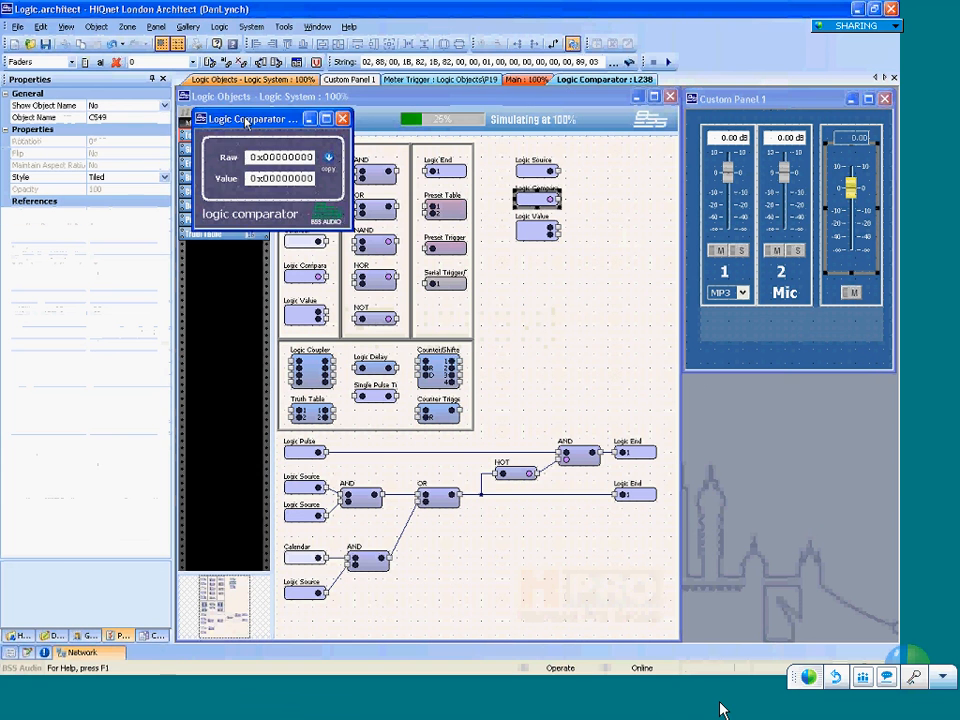
drag(250, 95, 768, 390)
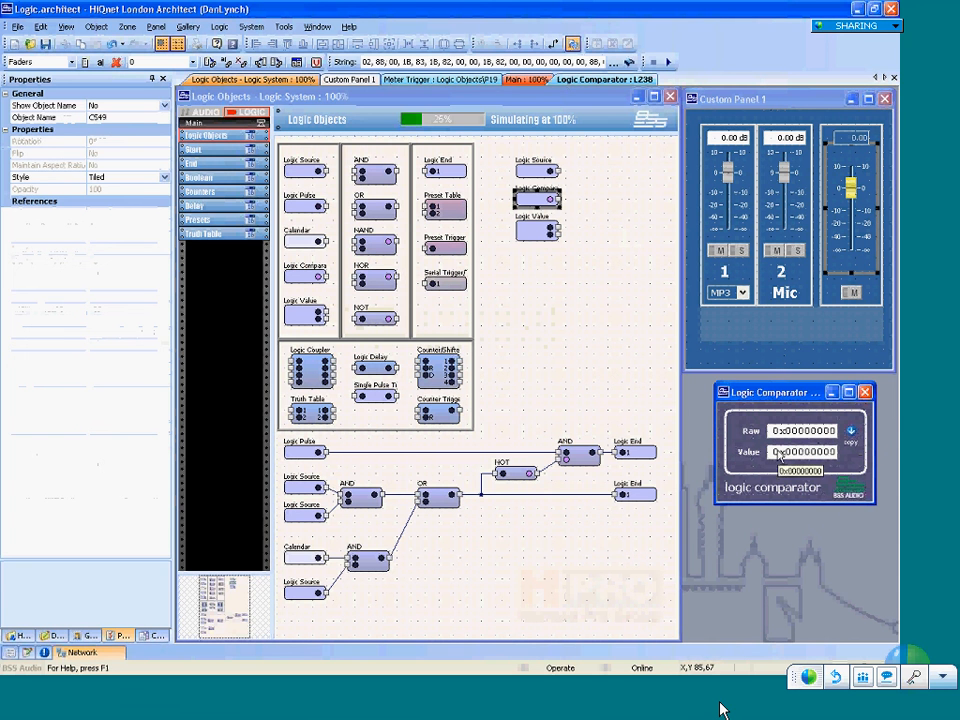
Set the copied Logic Compare's Compare Operator to >=.
click(540, 203)
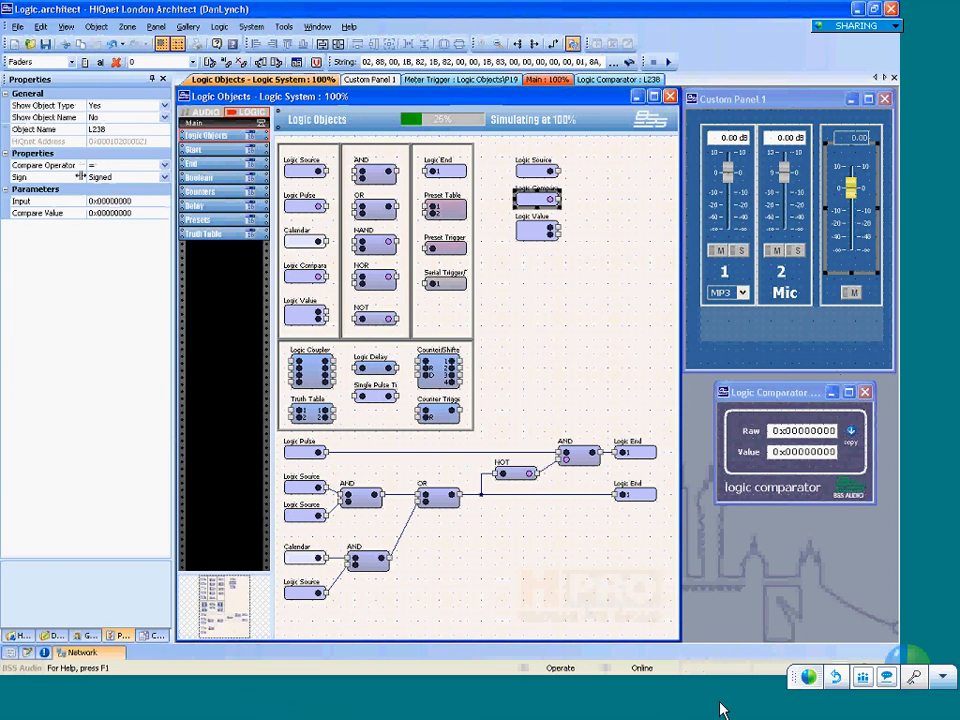
click(165, 166)
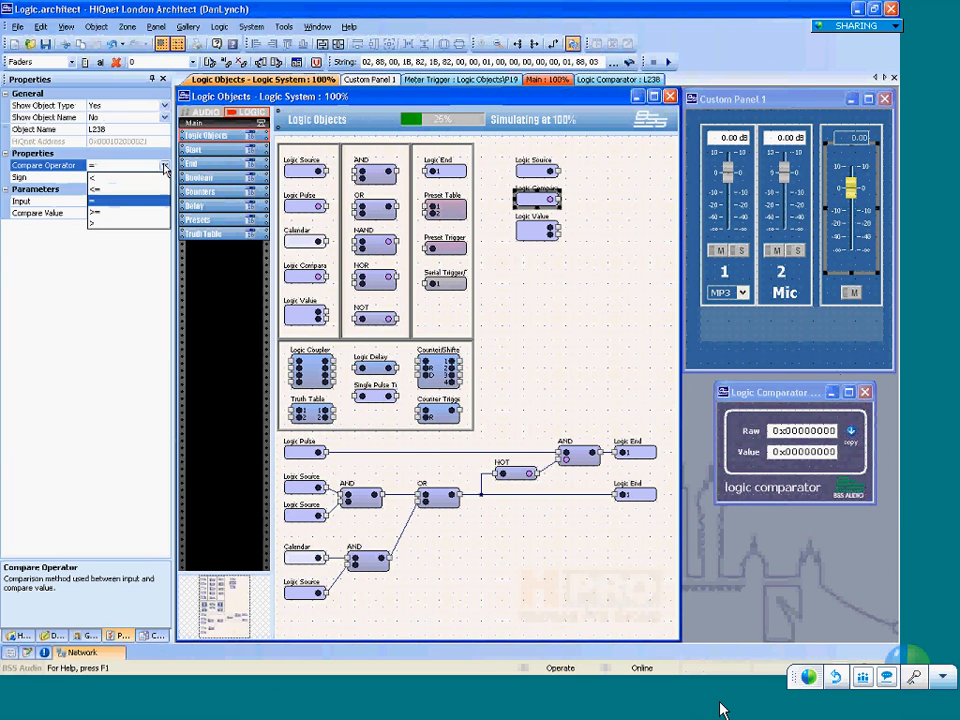
click(92, 212)
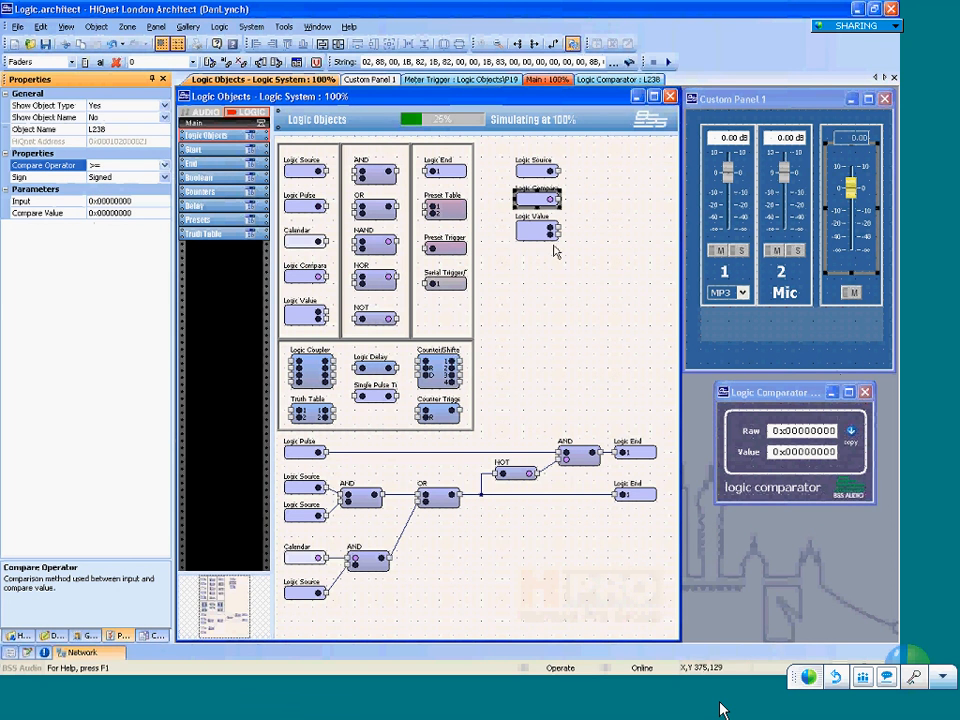
Link the yellow fader in Custom Panel 1 to the copied Logic Compare's input, and raise the fader to about +1.68.
click(850, 190)
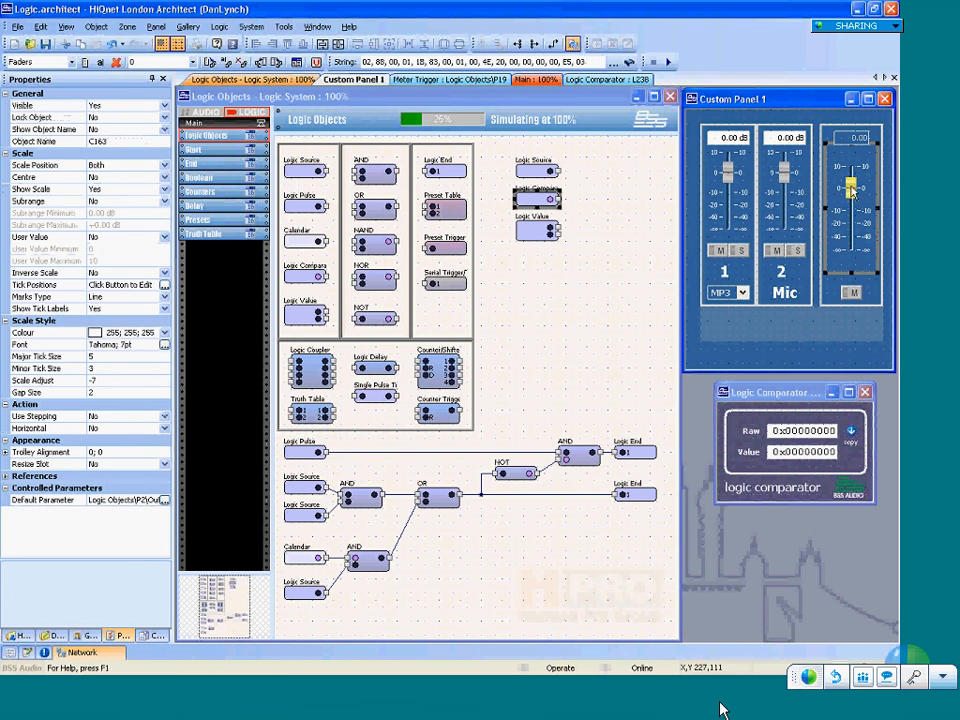
click(849, 190)
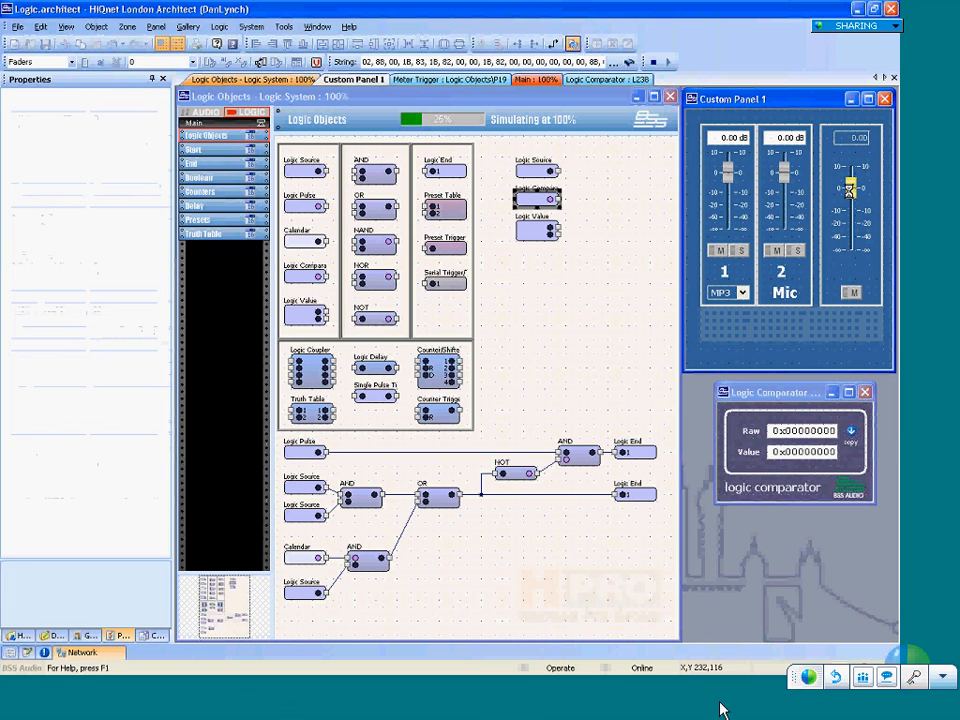
drag(849, 190, 851, 194)
click(556, 199)
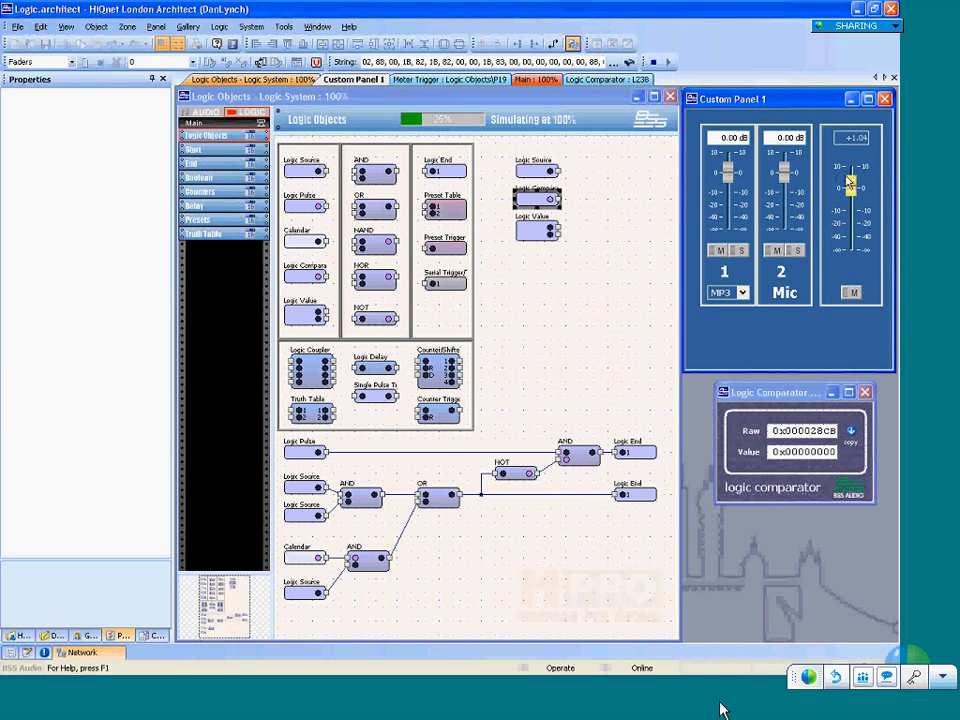
mouse_move(850, 181)
mouse_down()
mouse_move(850, 190)
mouse_move(848, 178)
mouse_up()
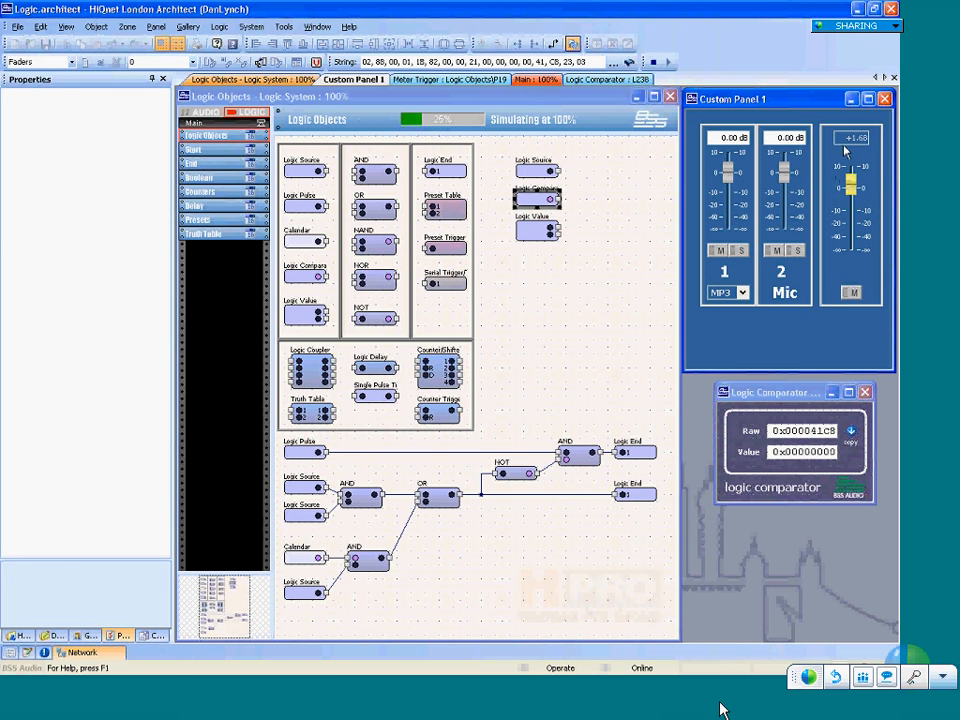
Set the yellow fader to -3.5 and copy the comparator's raw input into its compare value.
click(850, 140)
text(-3.5)
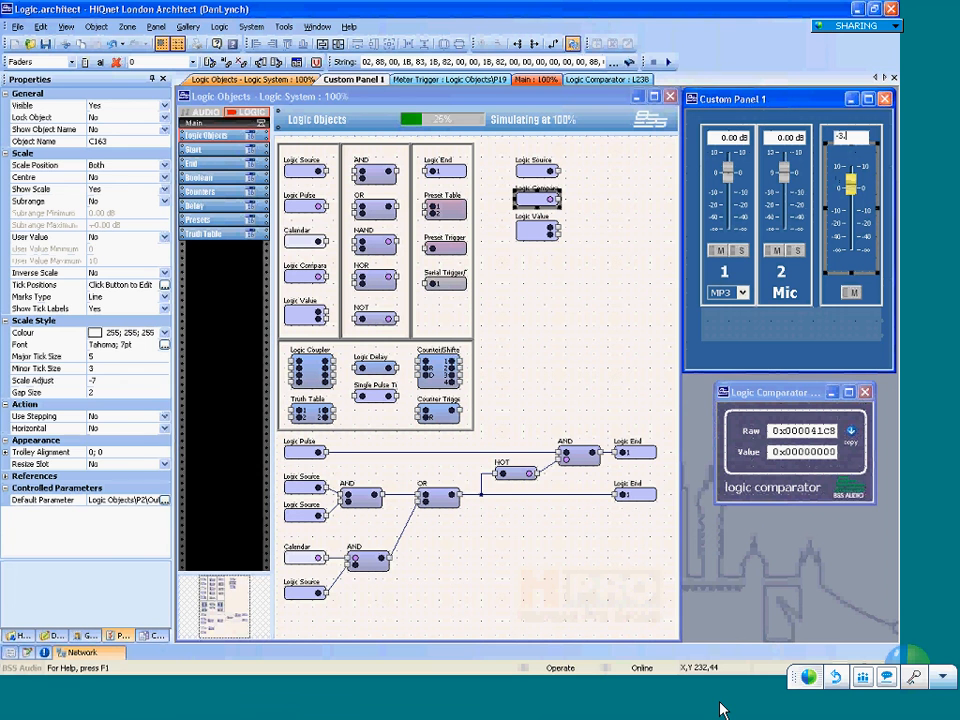
key(Return)
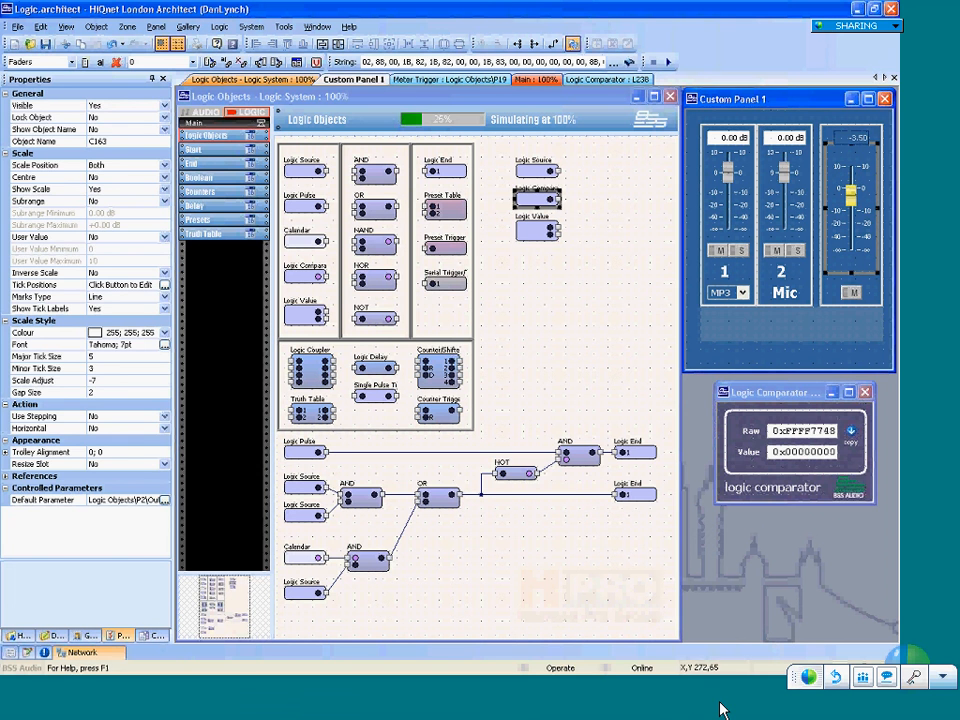
click(799, 394)
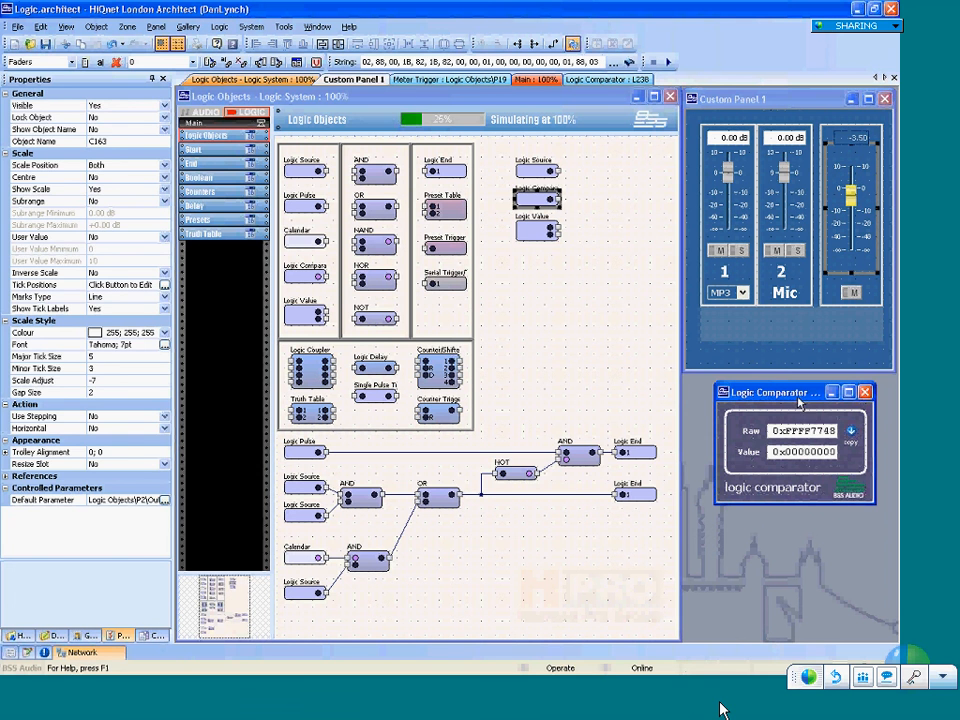
click(852, 434)
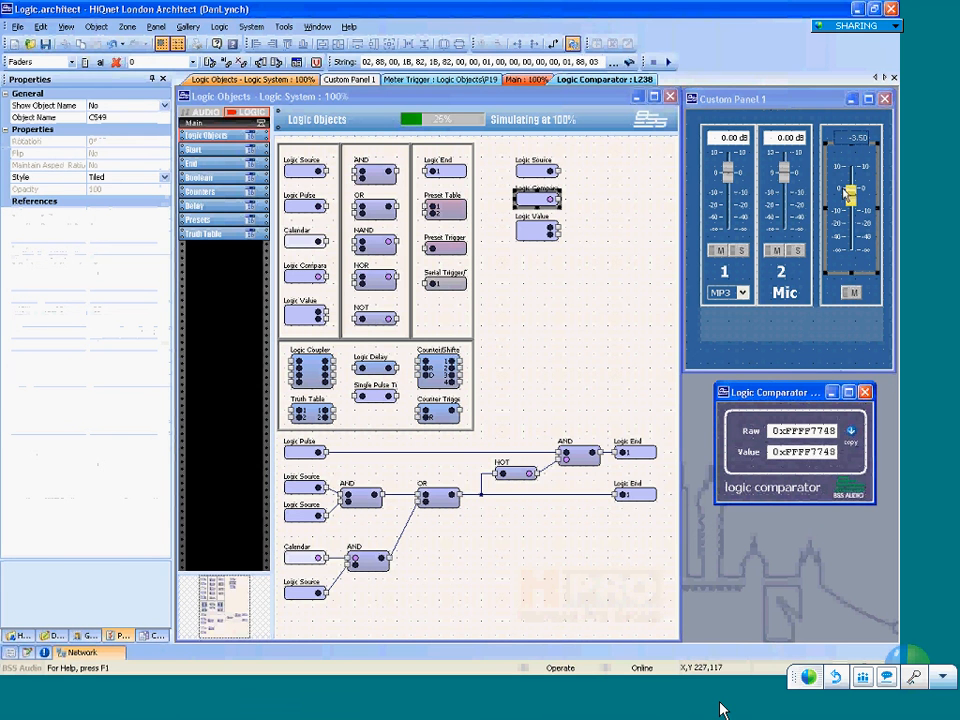
Raise the yellow fader to about -1.19 and duplicate the comparator's copy button beside the fader's value in Custom Panel 1.
click(853, 199)
mouse_move(851, 194)
mouse_down()
mouse_move(851, 207)
mouse_move(851, 187)
mouse_up()
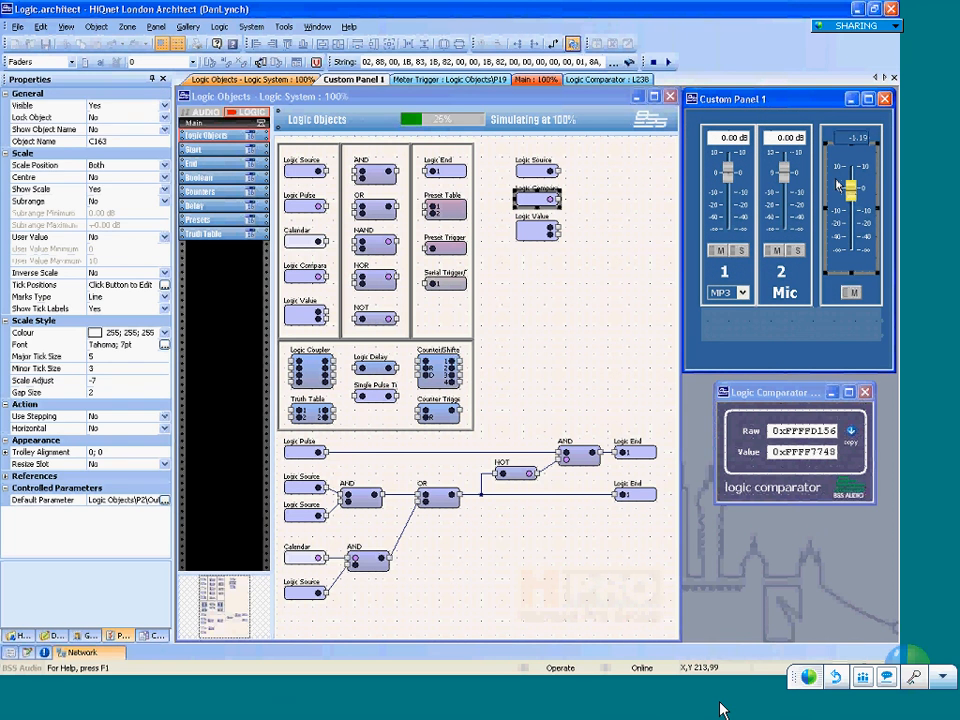
click(851, 433)
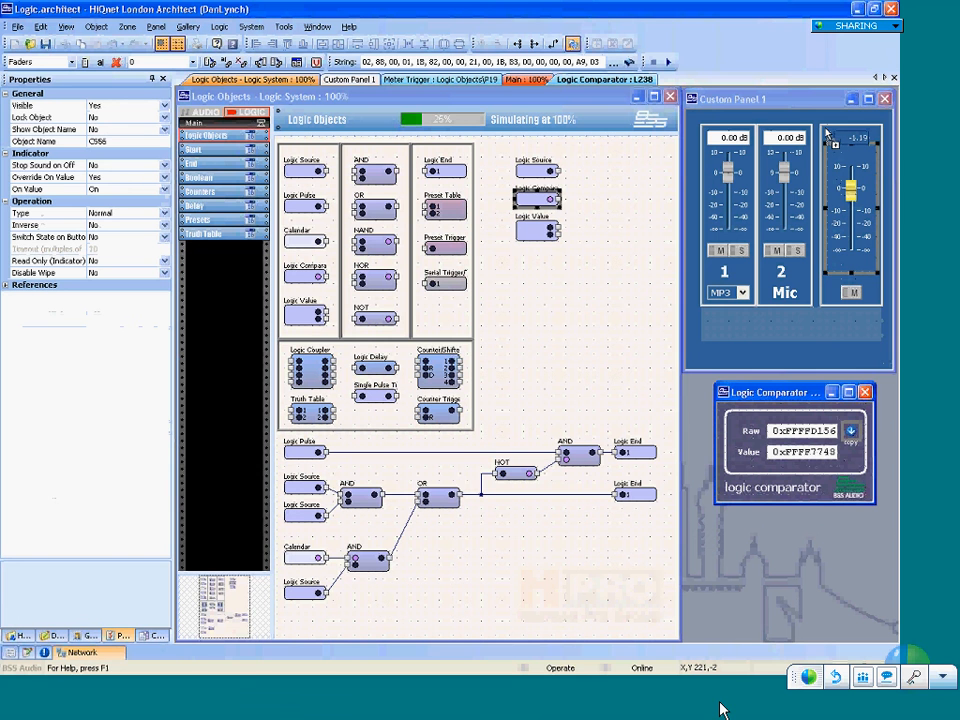
drag(826, 130, 835, 155)
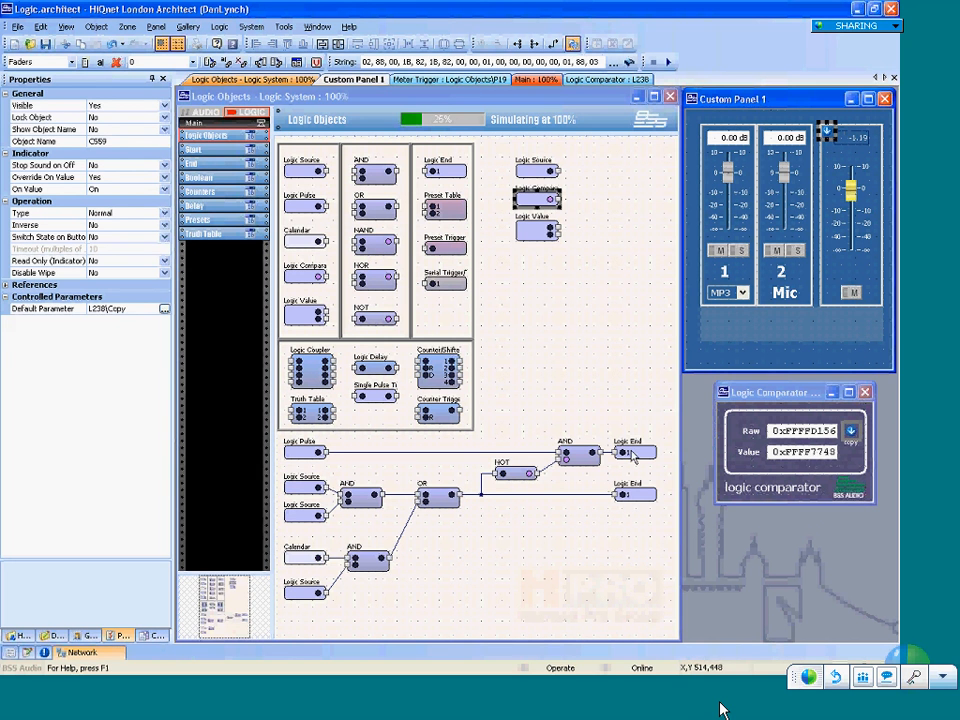
Place a copy of the Logic End beside the copied Logic Source and wire the source's output to it.
drag(631, 454, 613, 177)
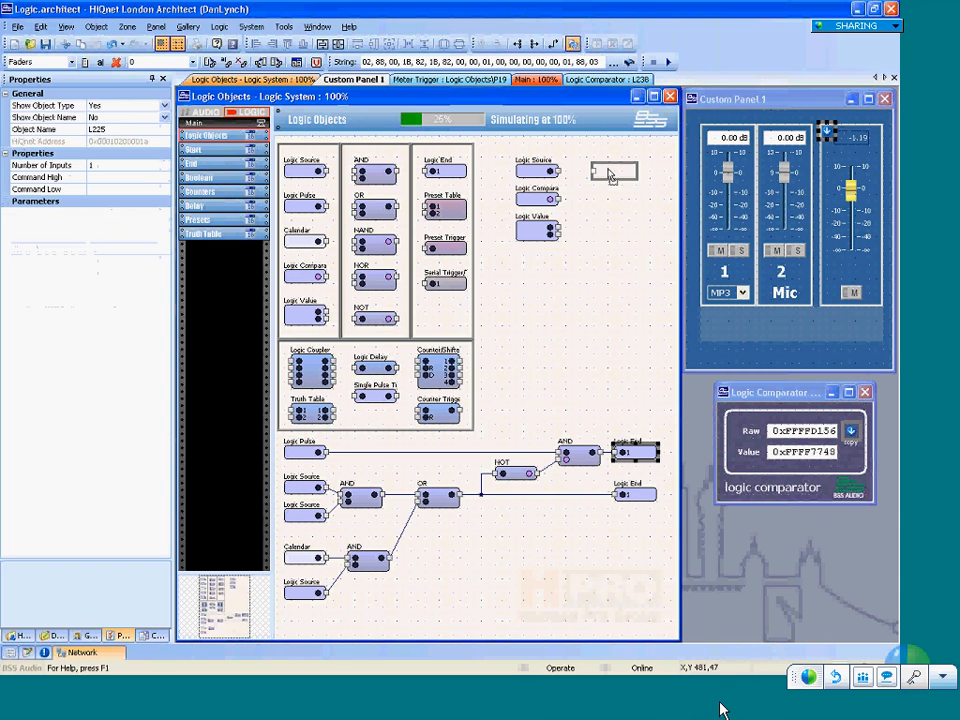
drag(608, 170, 608, 170)
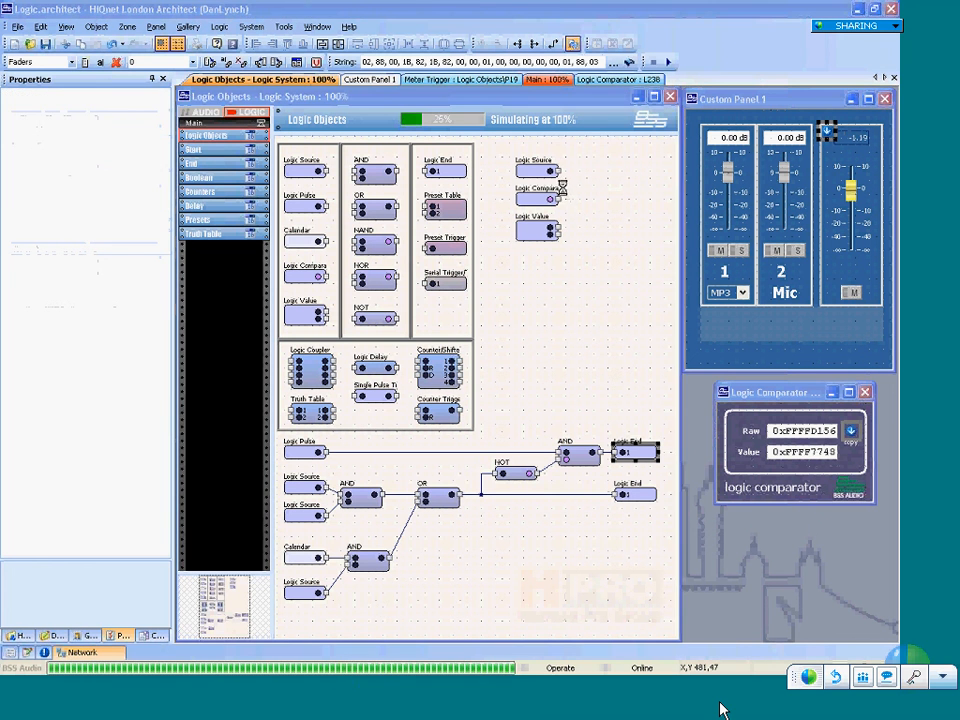
drag(558, 172, 600, 172)
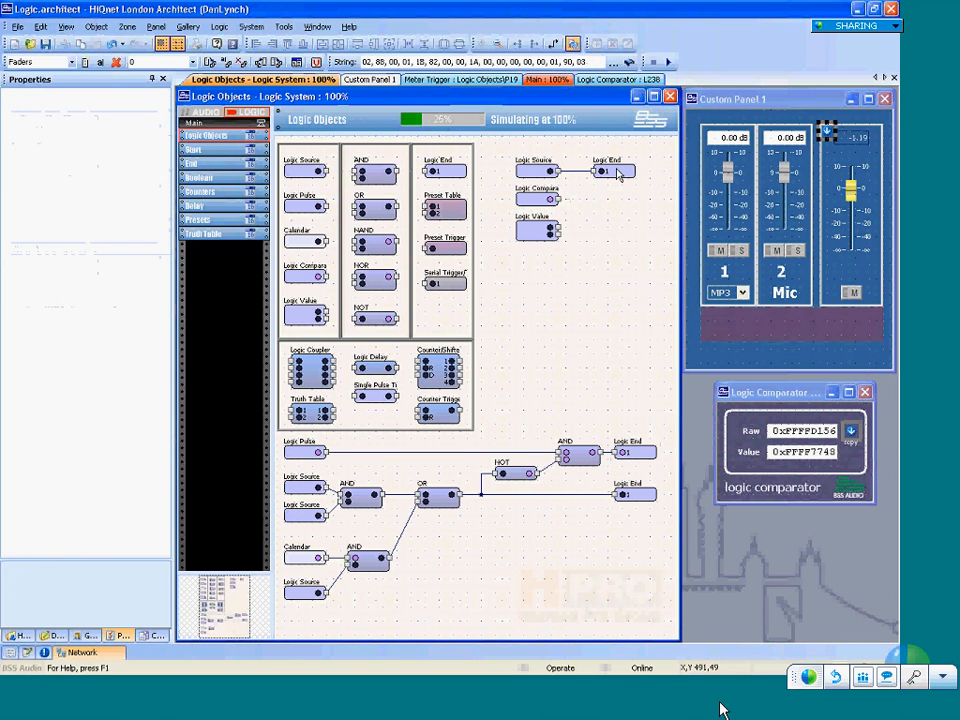
Copy the indicator from the new Logic End's control panel into Custom Panel 1, and close that control panel.
click(620, 173)
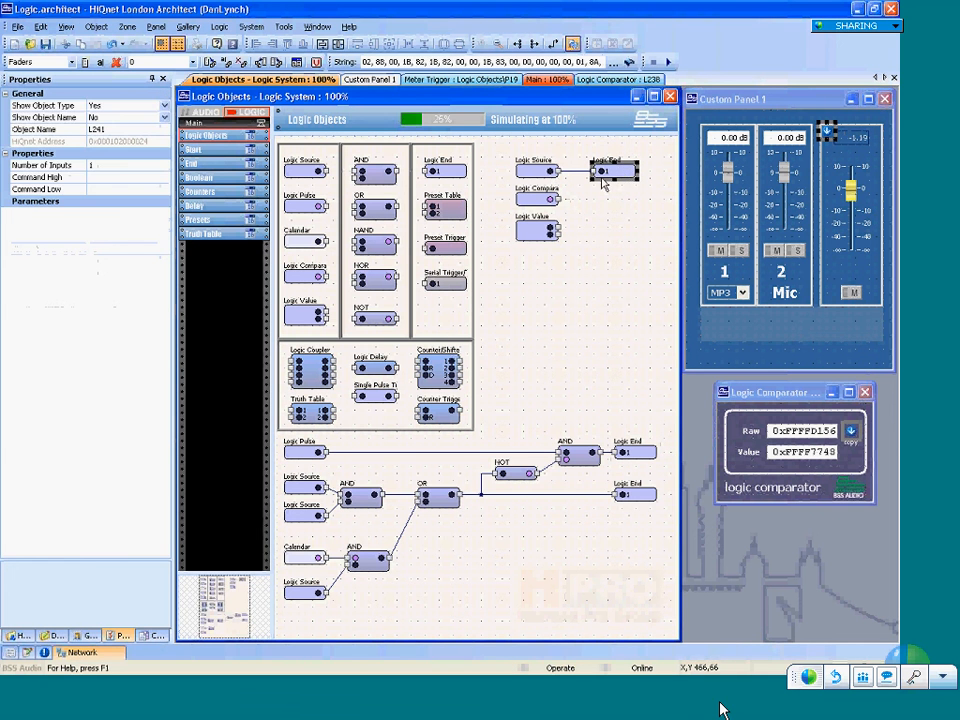
double_click(620, 173)
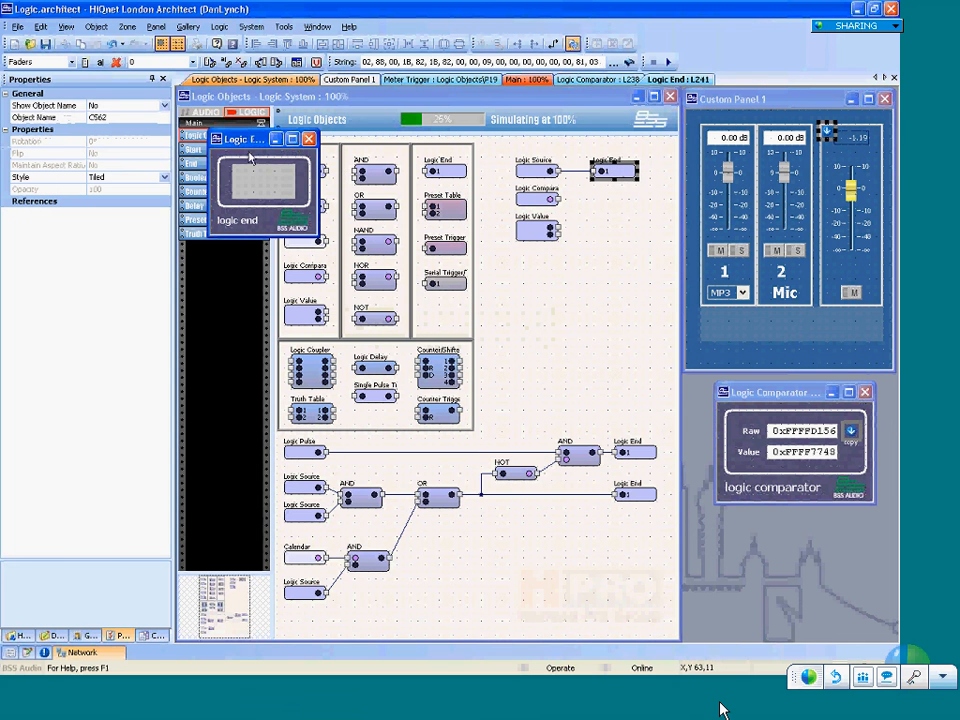
drag(255, 139, 601, 187)
click(610, 232)
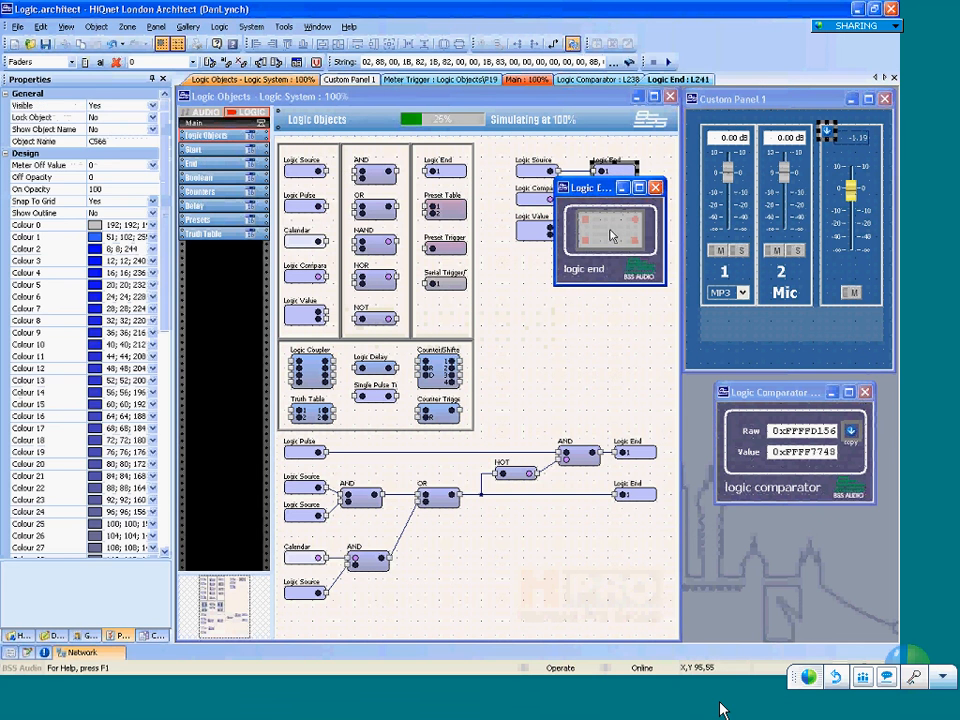
drag(889, 219, 830, 282)
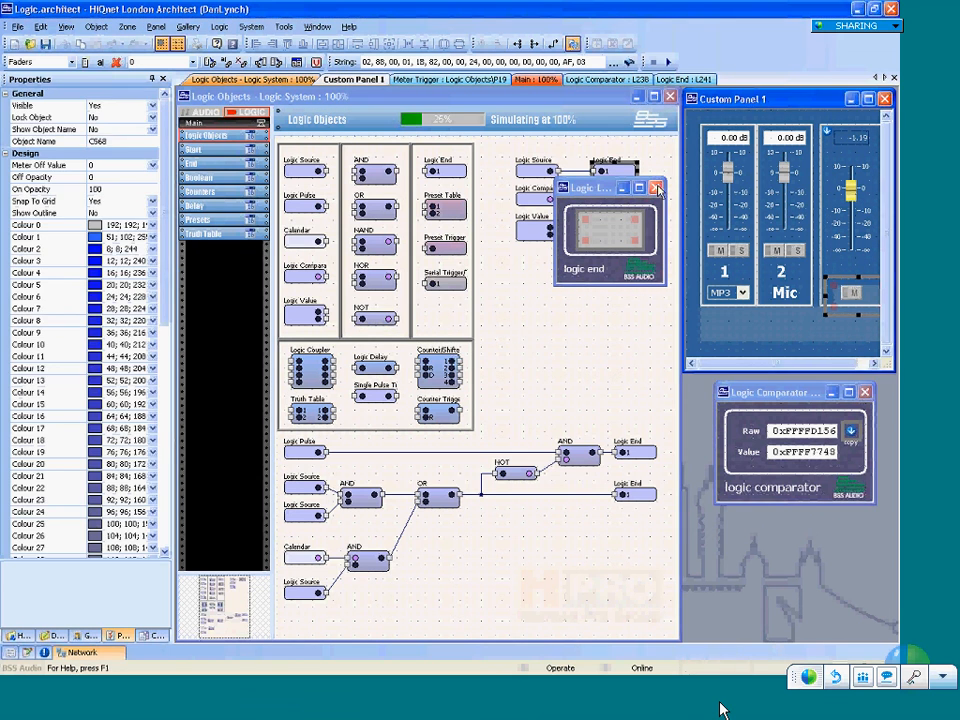
click(874, 362)
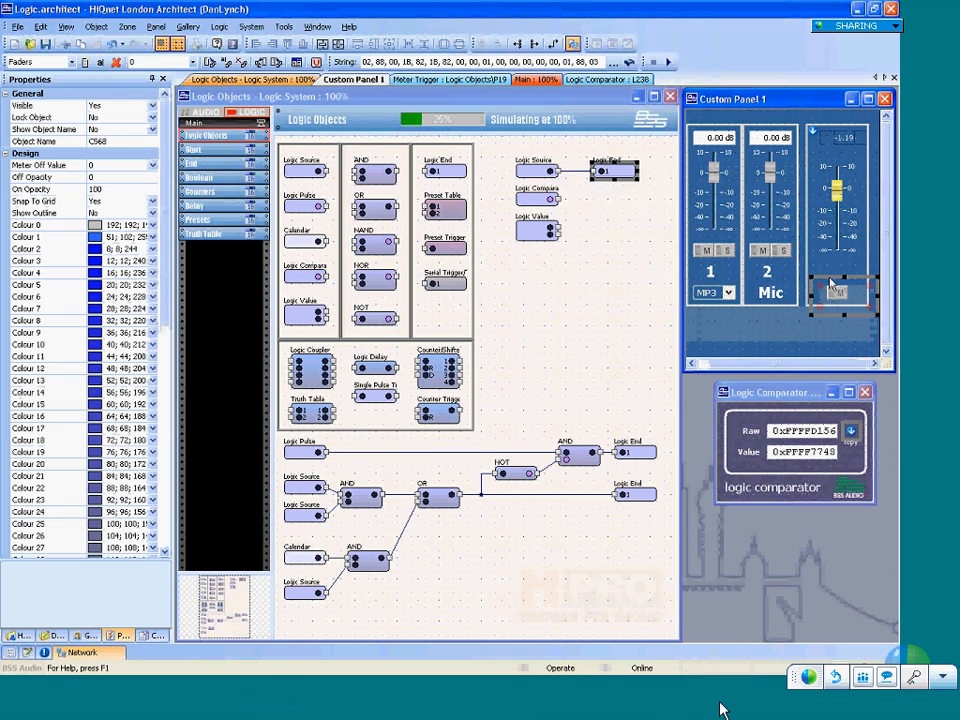
Move and resize the copied Logic End indicator so it covers the yellow fader's whole channel strip in Custom Panel 1.
drag(831, 278, 826, 131)
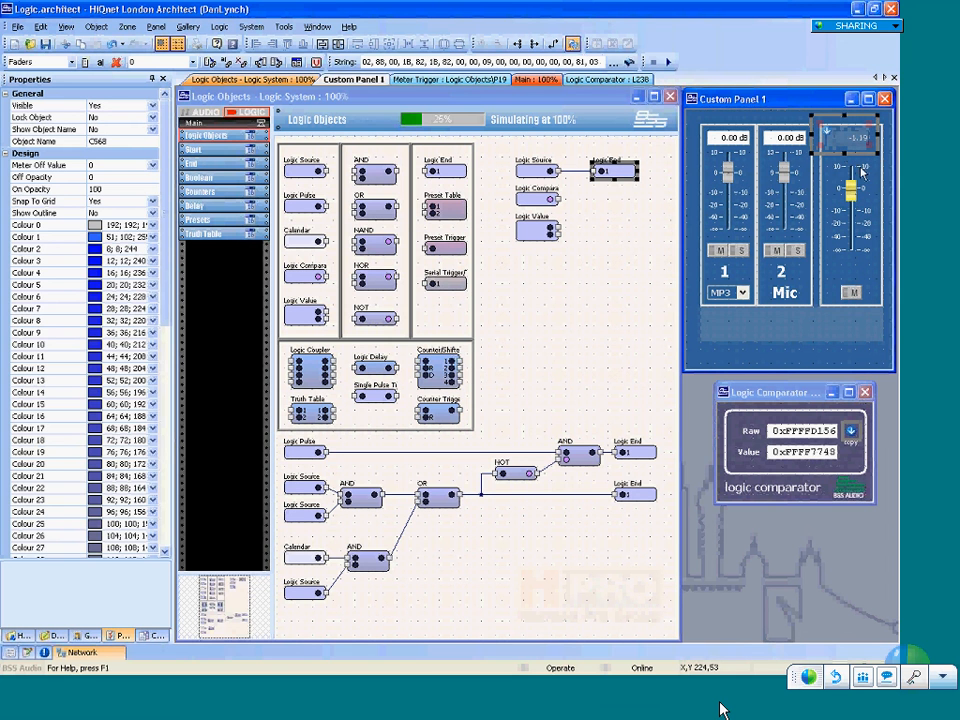
drag(877, 154, 890, 315)
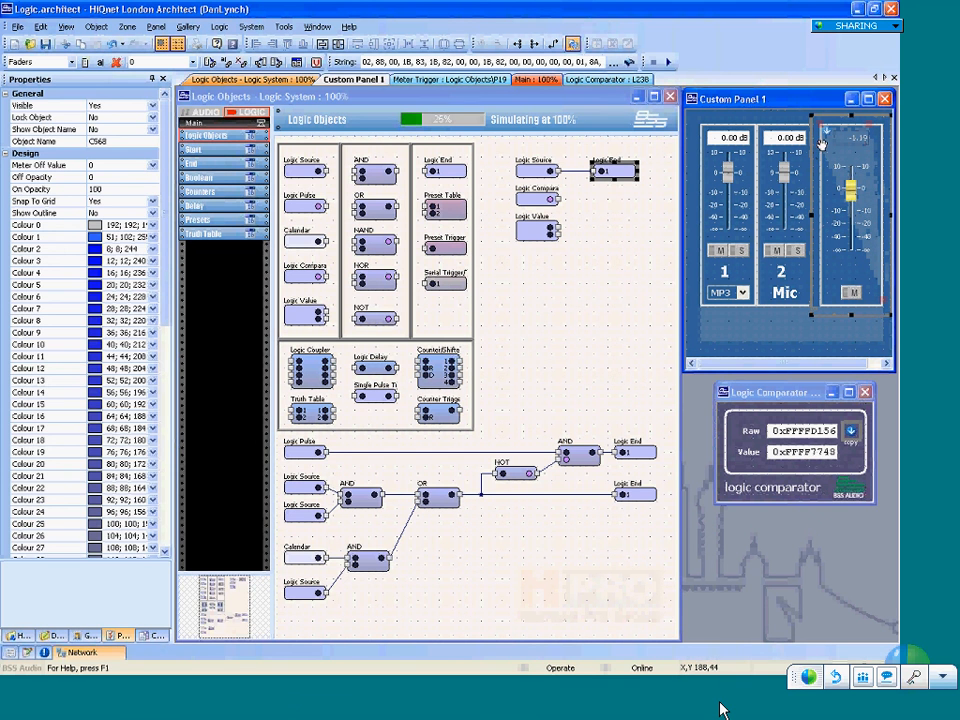
drag(824, 138, 817, 141)
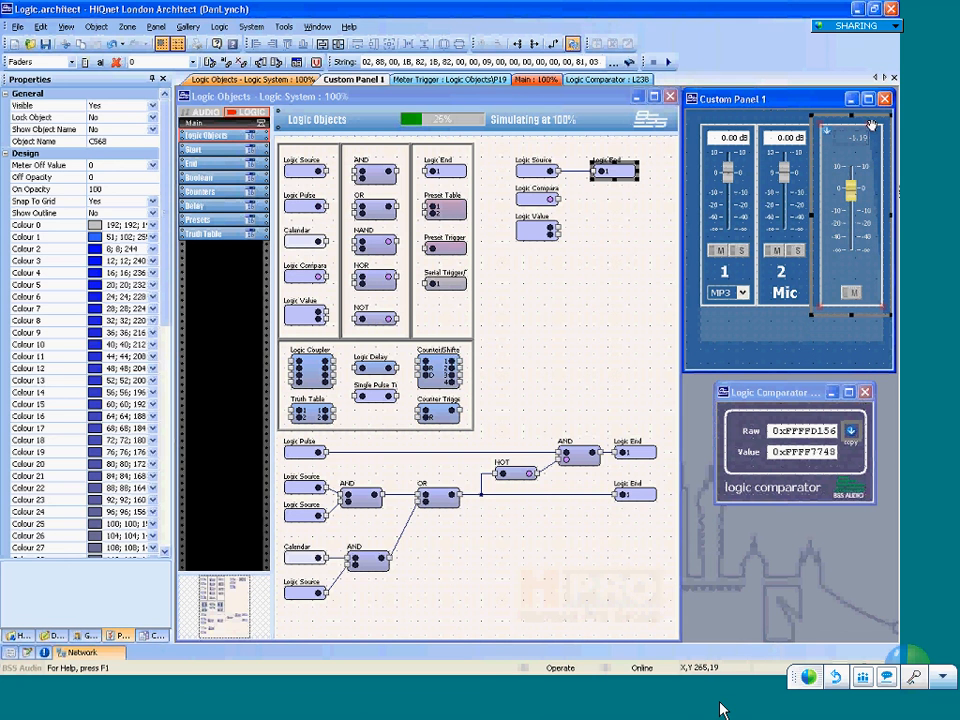
Set the Logic End indicator's Colour 1 to red (255; 0; 0) and its On Opacity to 50.
right_click(868, 152)
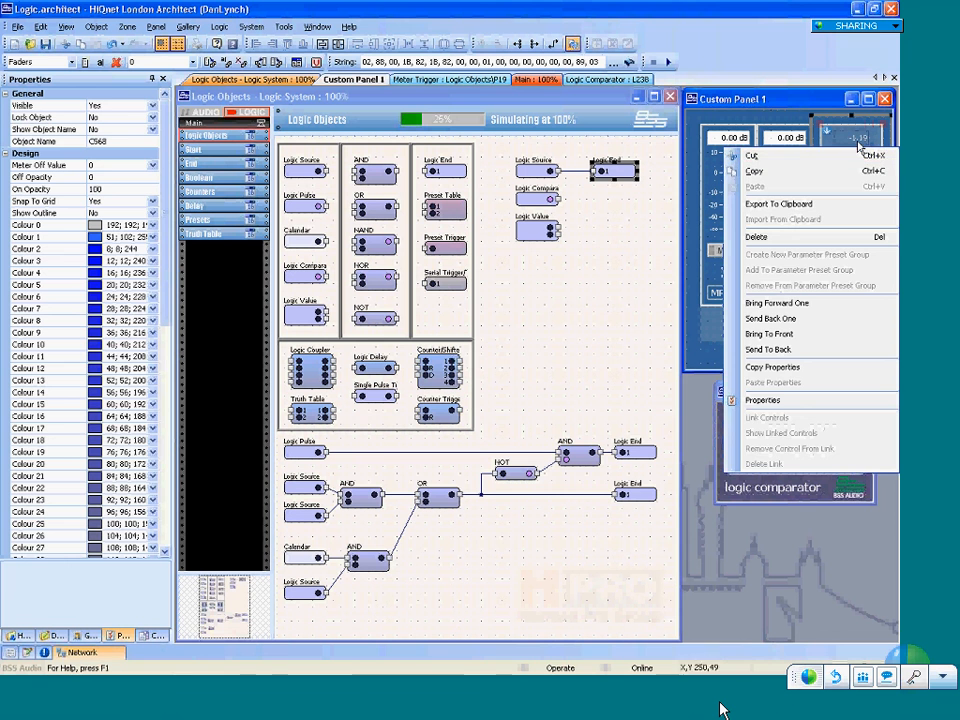
click(822, 104)
click(141, 237)
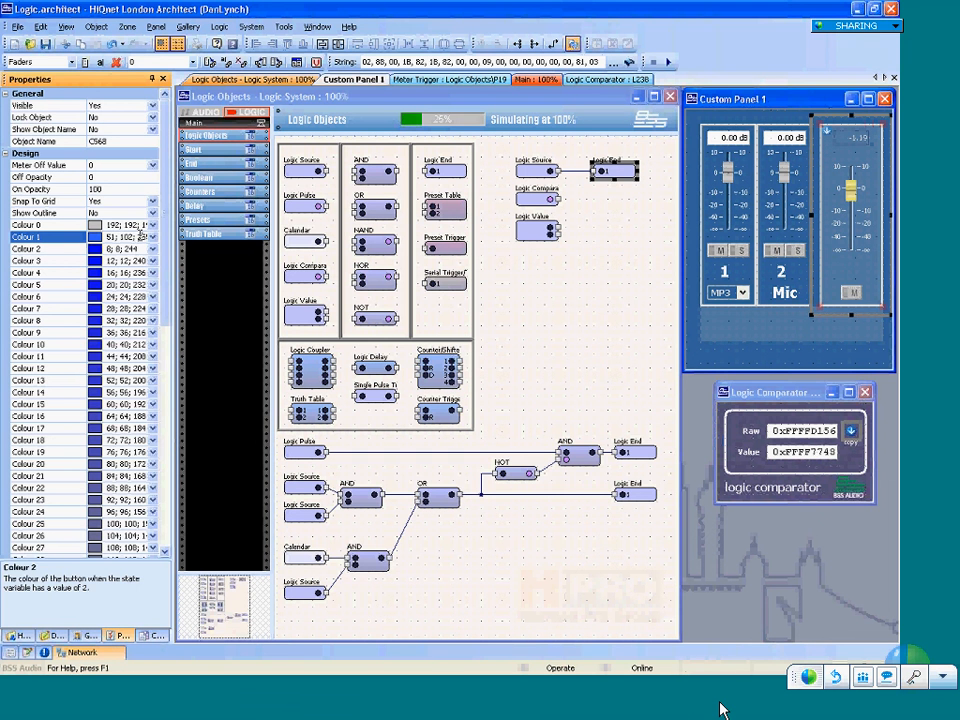
click(152, 237)
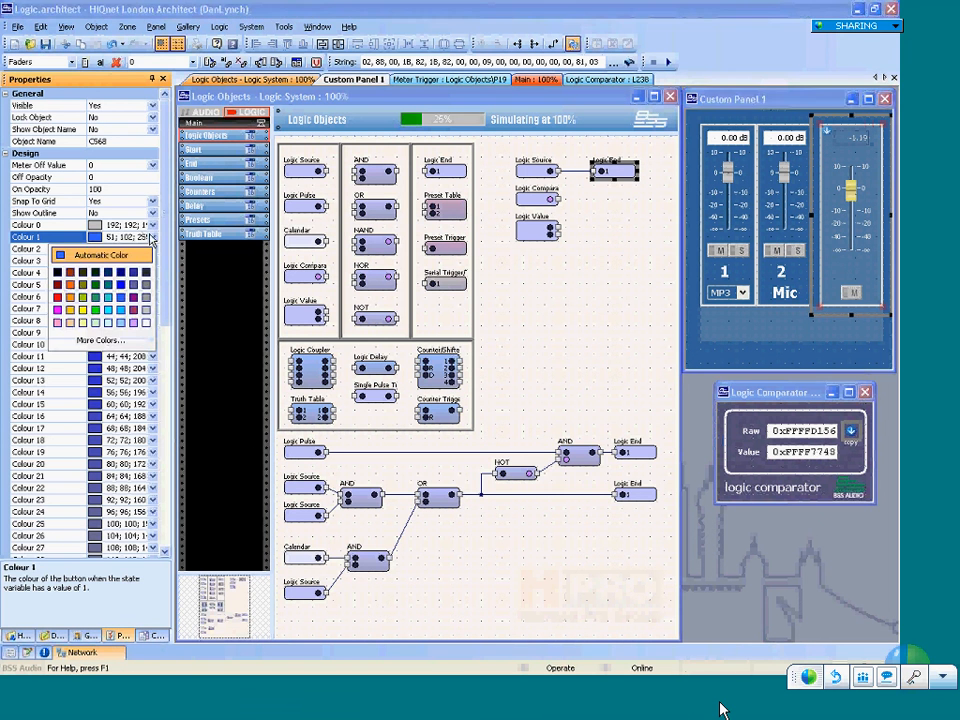
click(62, 297)
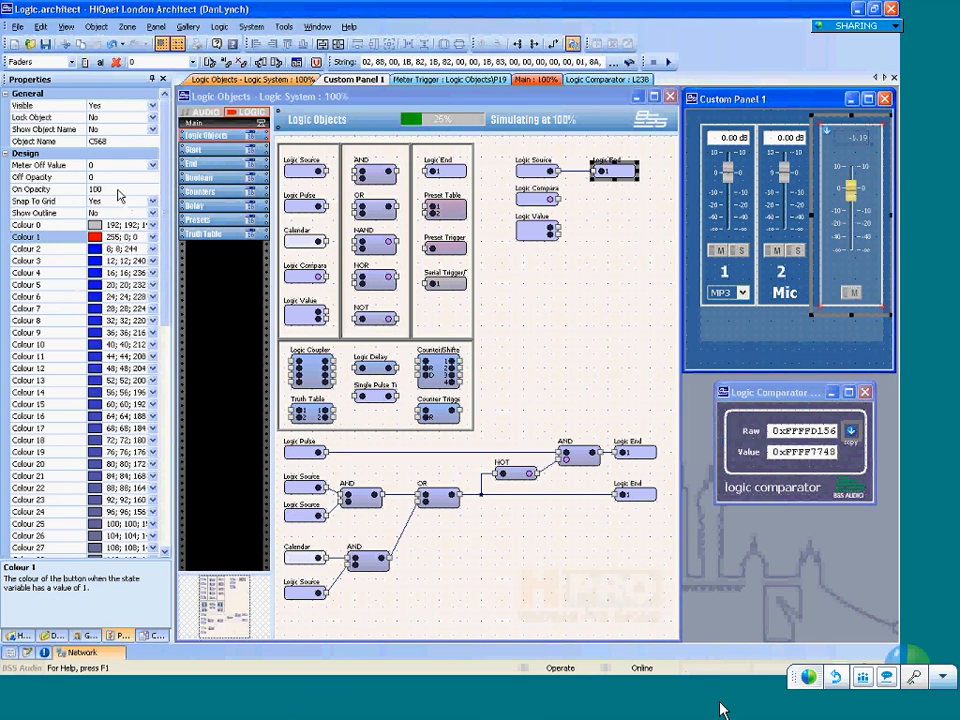
click(118, 188)
text(50)
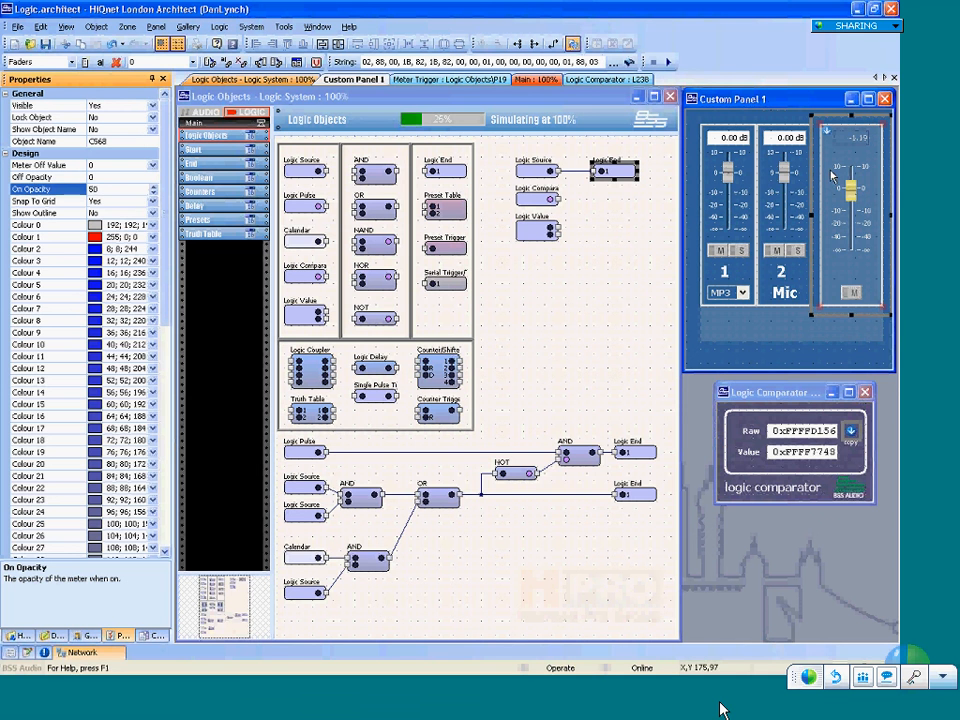
Send the Logic End indicator, the yellow fader and the frame around its channel strip to the back of Custom Panel 1.
right_click(728, 164)
click(783, 366)
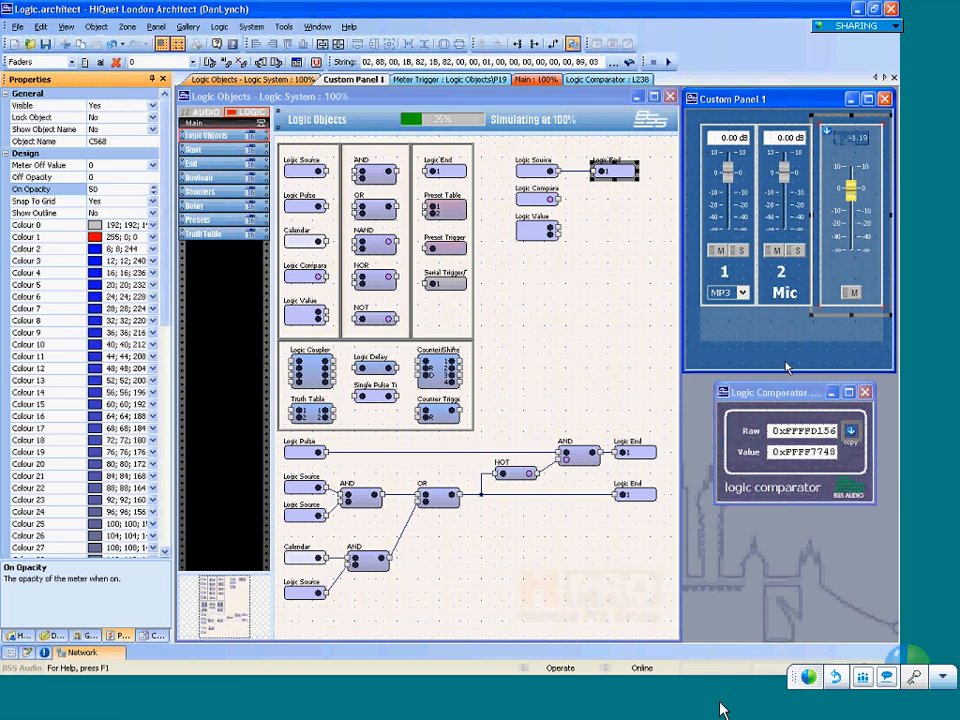
click(873, 159)
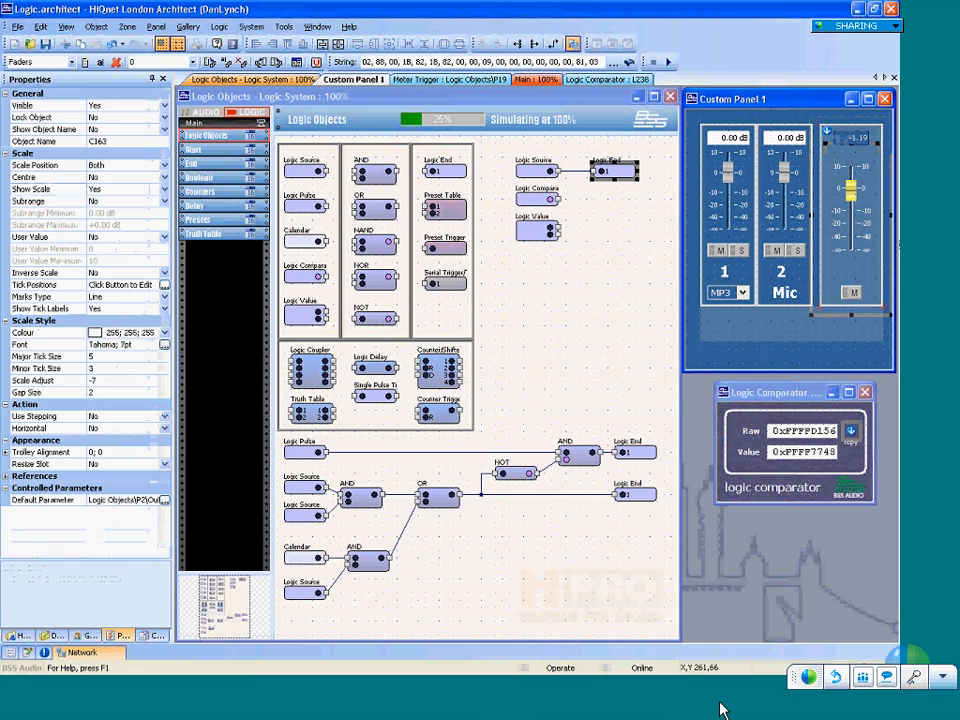
right_click(873, 159)
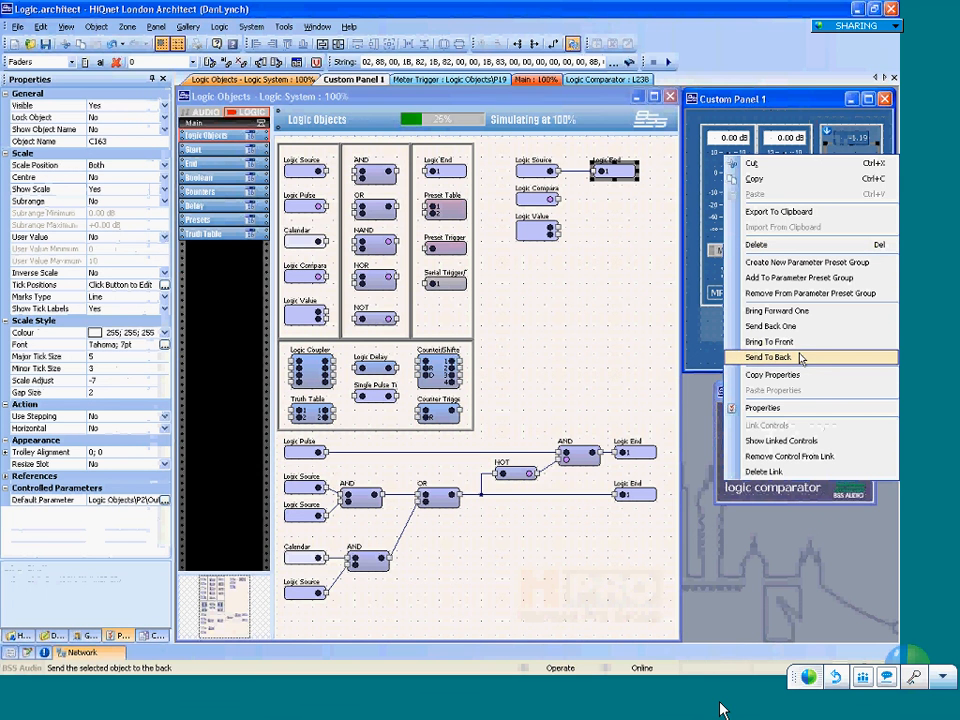
click(801, 358)
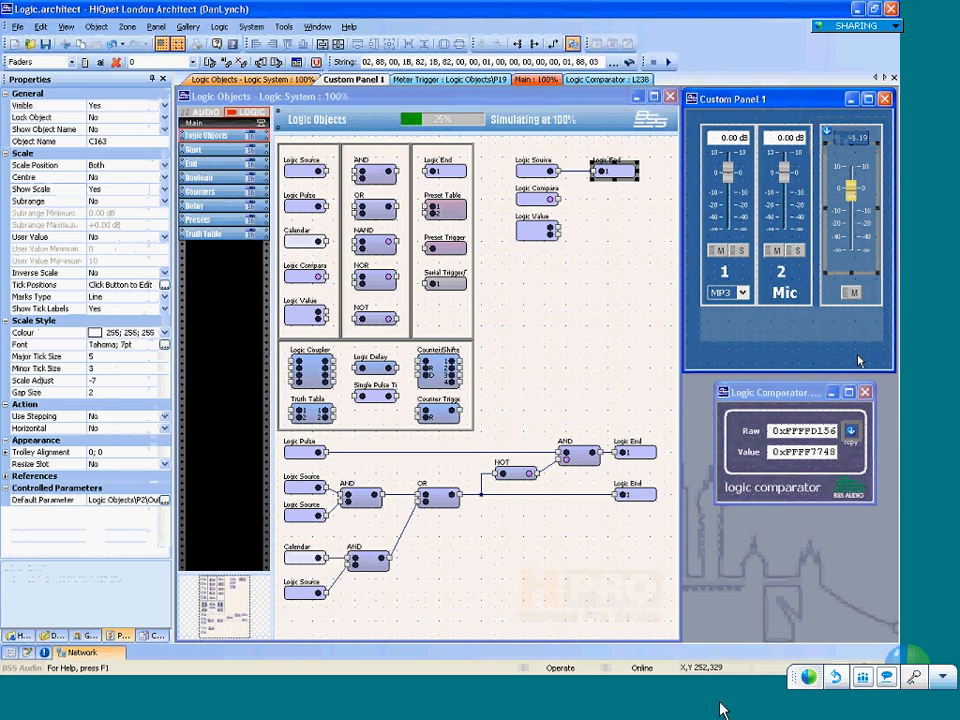
click(875, 135)
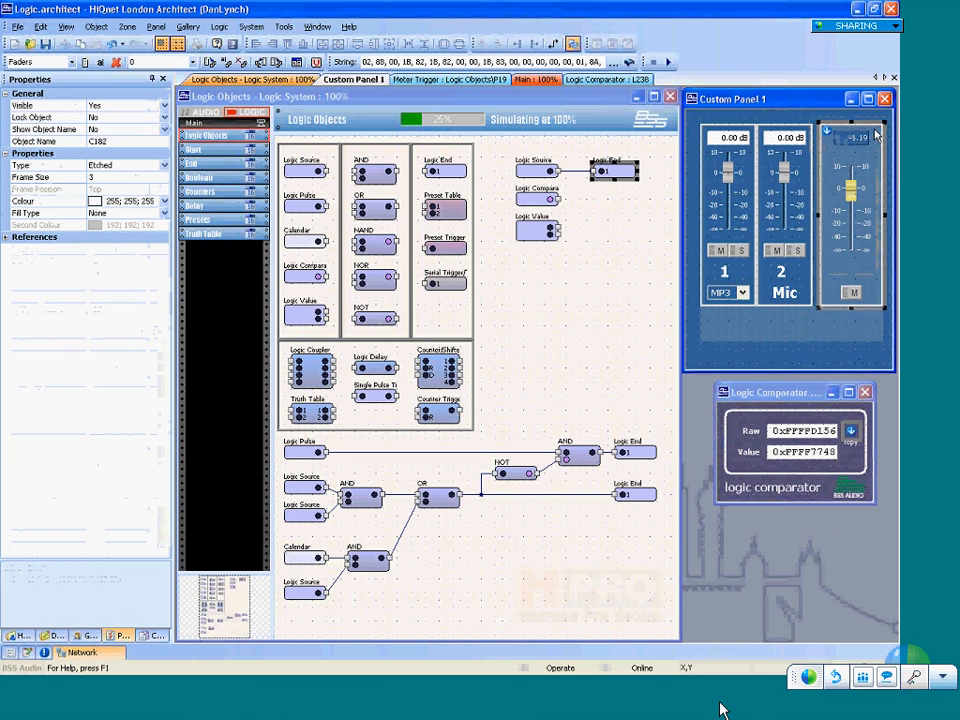
right_click(875, 135)
click(825, 332)
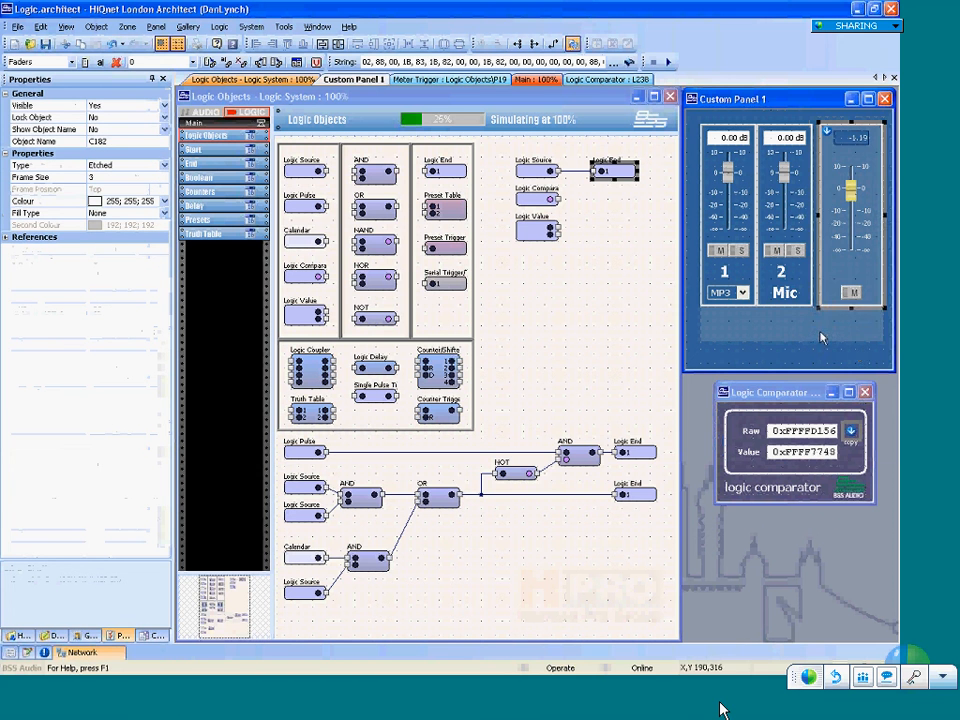
click(855, 353)
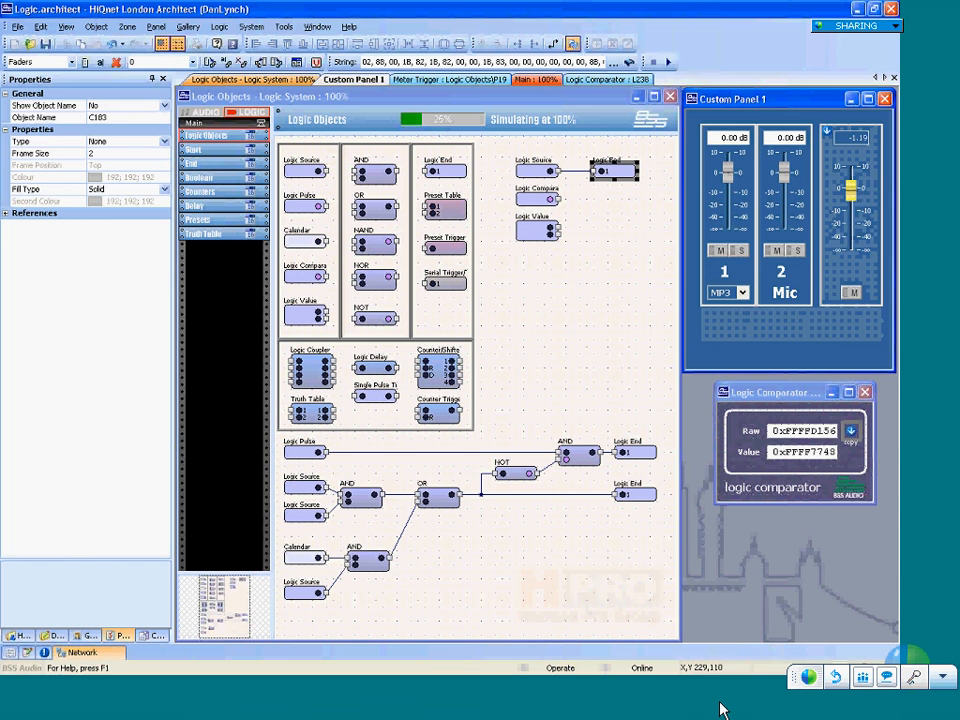
Send the Logic End indicator to the back again and bring the yellow fader to the front.
right_click(852, 193)
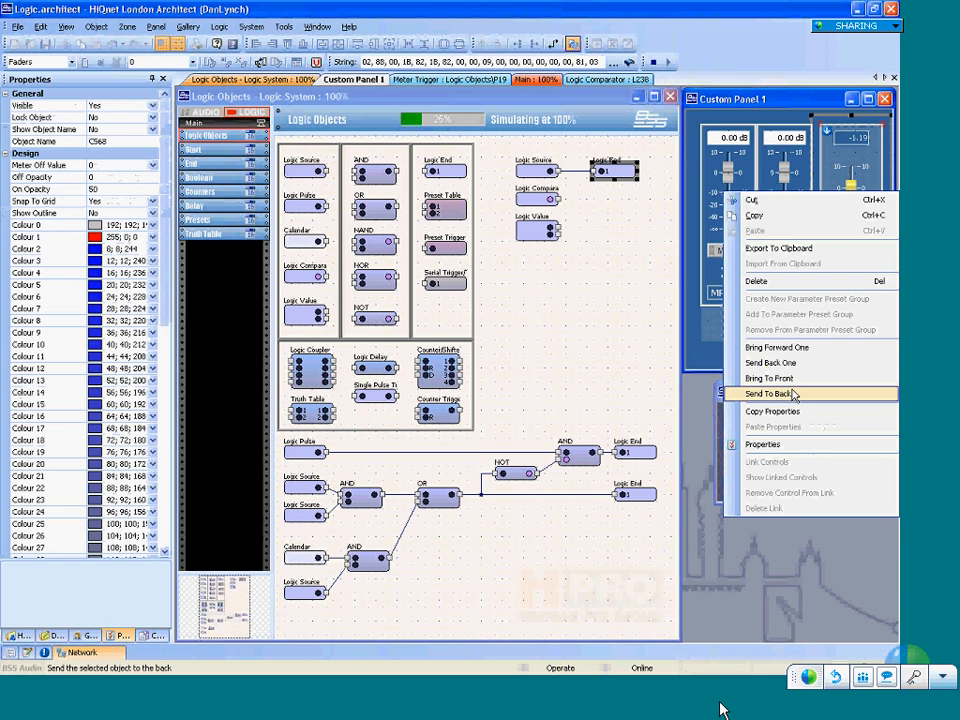
click(793, 393)
click(857, 193)
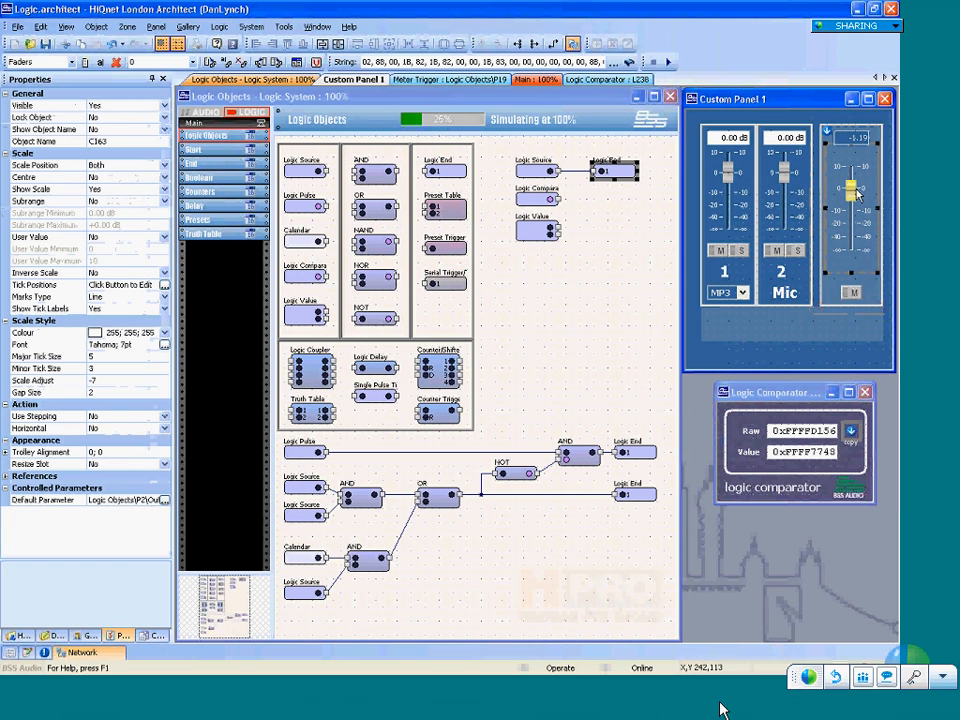
right_click(857, 193)
click(790, 378)
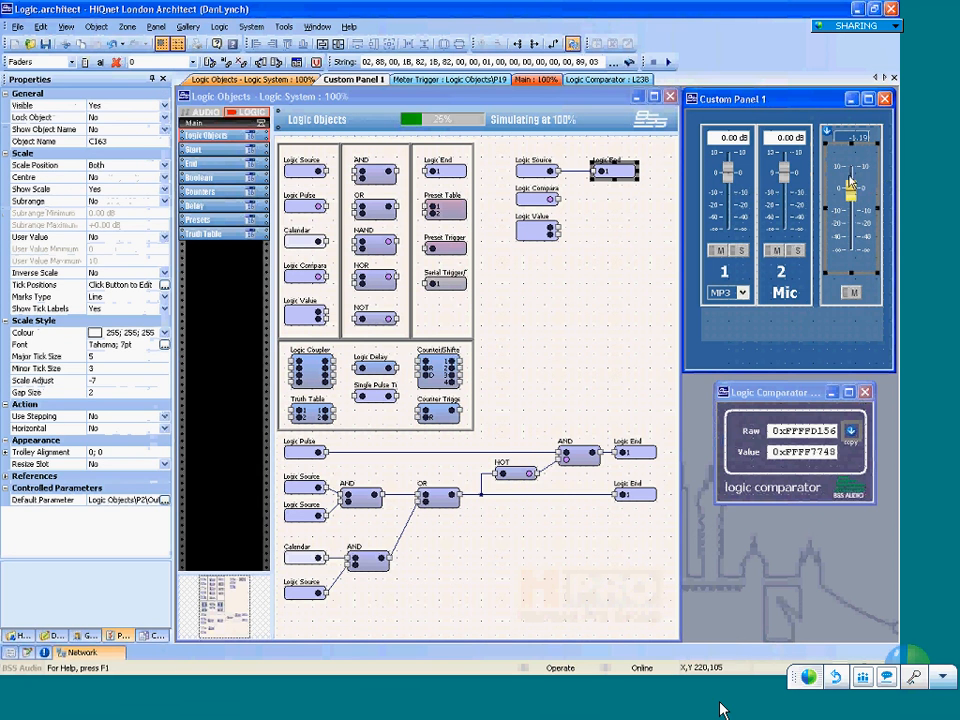
Leave design mode, nudge the yellow fader to about -0.87 dB, and return to design mode.
key(ctrl+d)
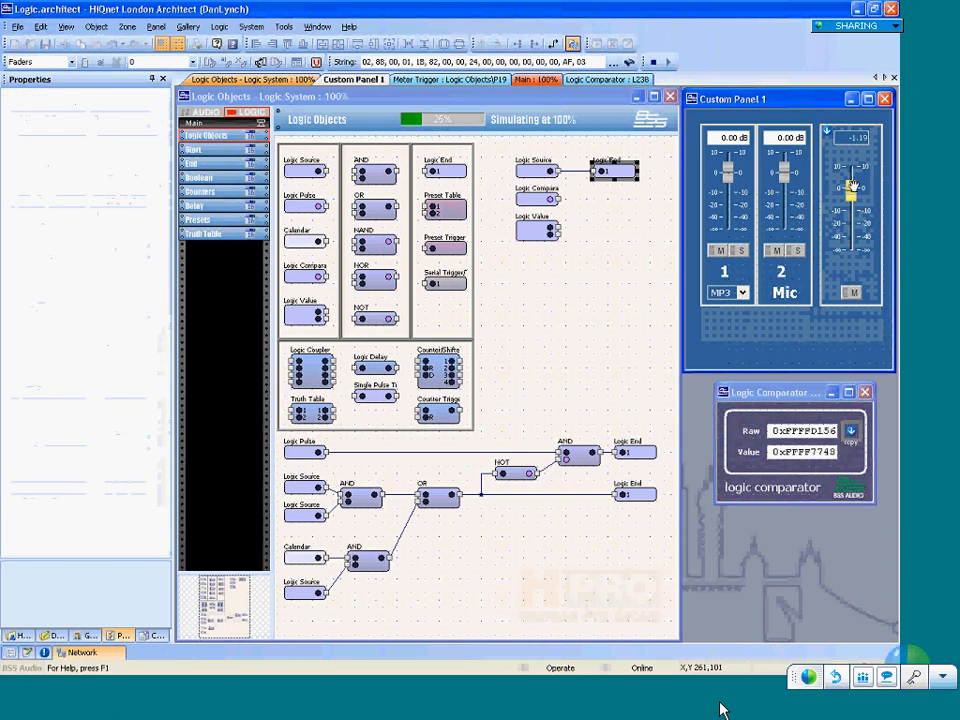
mouse_move(850, 188)
mouse_down()
mouse_move(849, 197)
mouse_move(848, 175)
mouse_move(850, 187)
mouse_up()
key(ctrl+d)
Disconnect the Logic End from the Logic Source, place it beside Logic Compare, and wire the Logic Compare output to it.
click(572, 172)
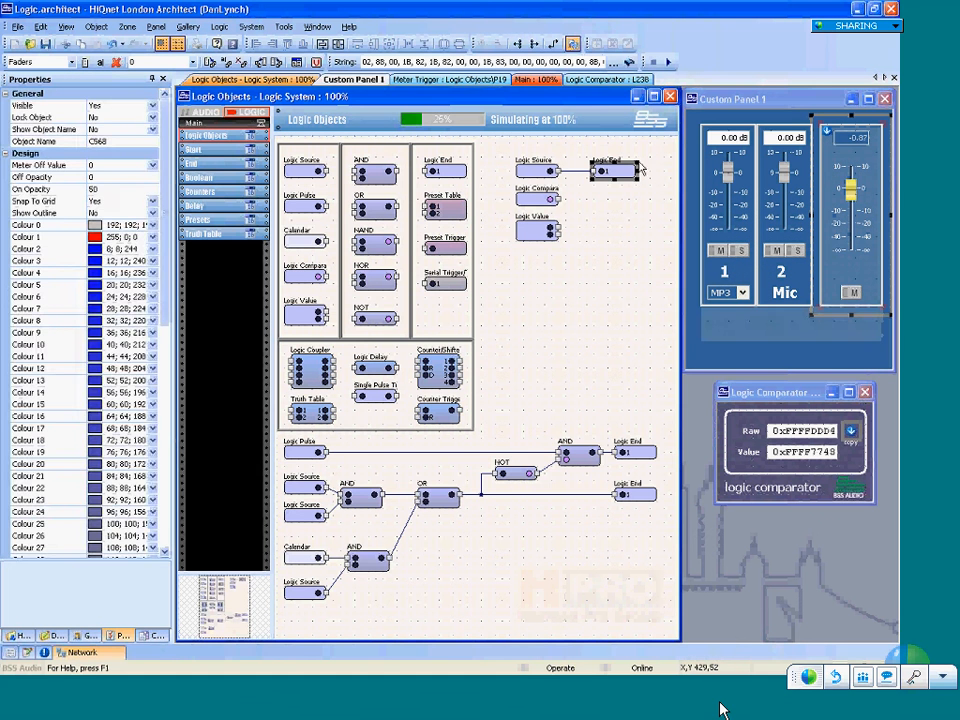
drag(584, 171, 621, 201)
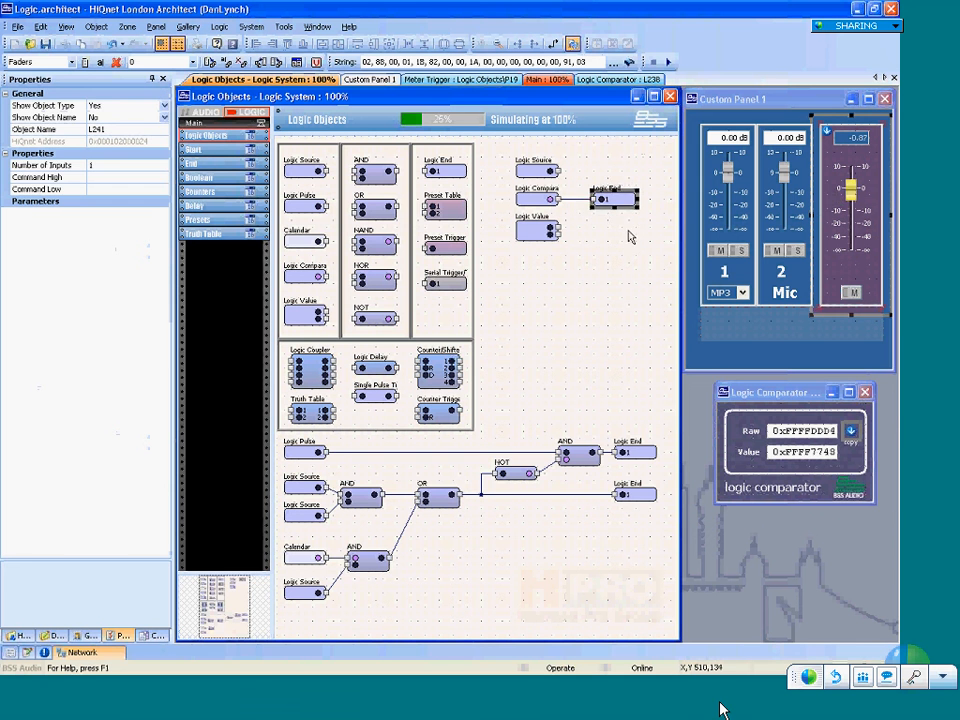
click(628, 234)
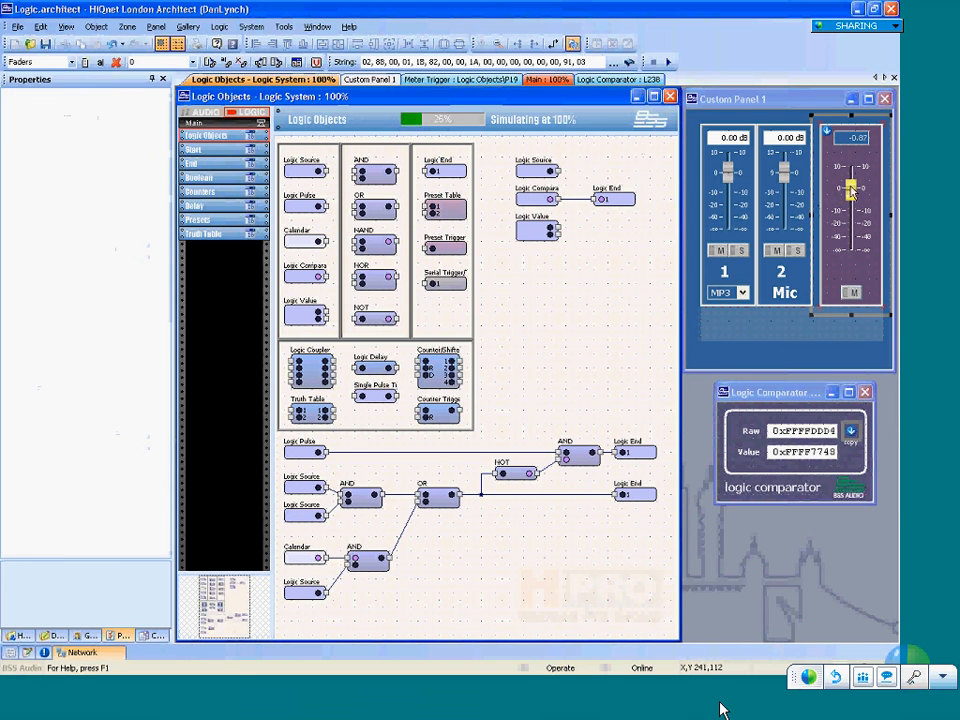
Test the Logic Compare indicator by moving the yellow fader to about +2.96, +2.00 and +0.08 dB.
mouse_move(850, 189)
mouse_down()
mouse_move(850, 181)
mouse_move(850, 202)
mouse_move(850, 178)
mouse_up()
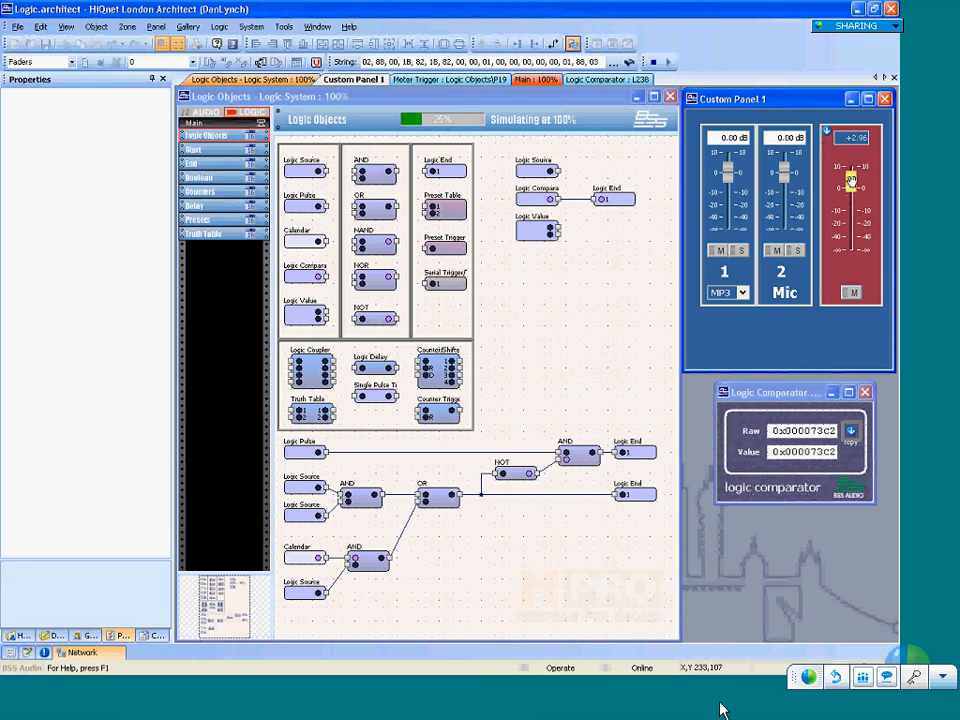
drag(849, 179, 849, 183)
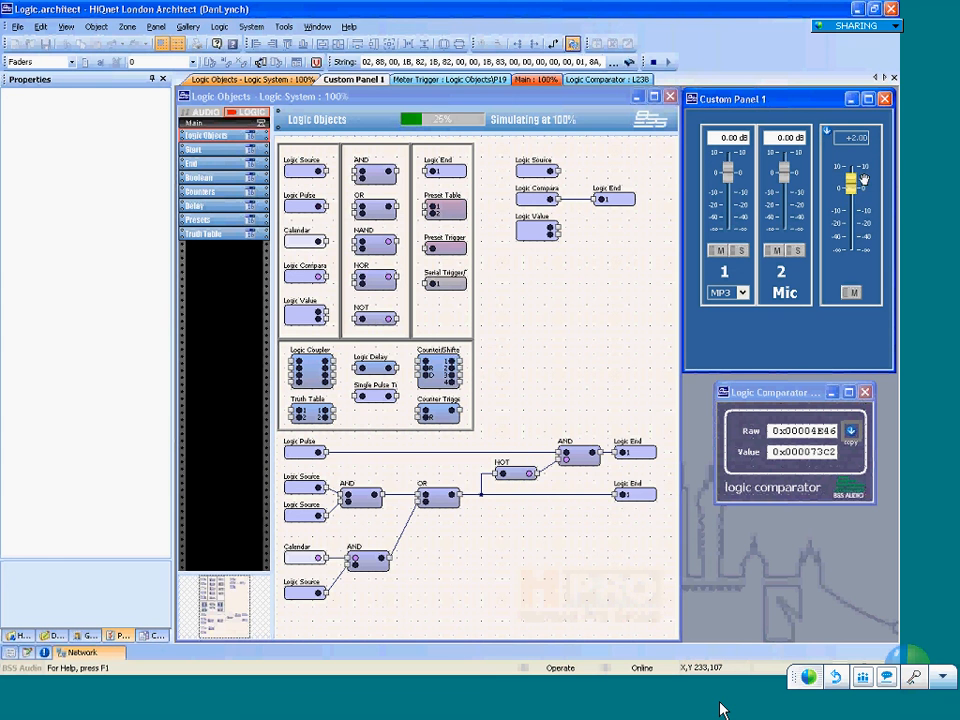
mouse_move(851, 185)
mouse_down()
mouse_move(857, 225)
mouse_move(851, 177)
mouse_move(851, 187)
mouse_up()
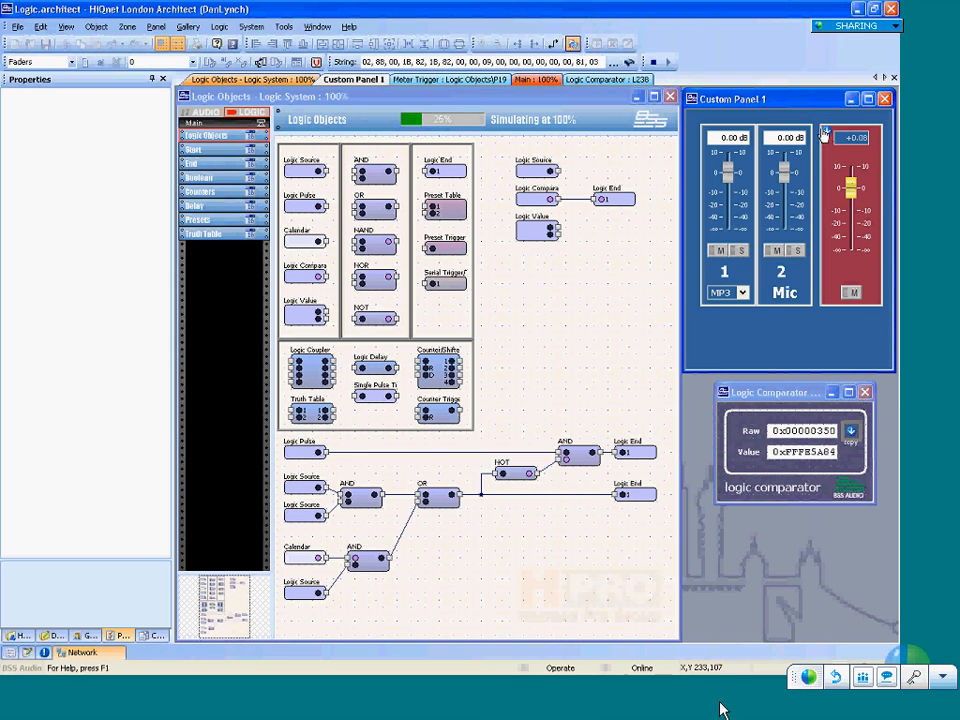
Copy the yellow fader's level as the compare value, and move the fader to about -3.75 and -1.19 dB to test it.
click(825, 131)
mouse_move(851, 187)
mouse_down()
mouse_move(852, 198)
mouse_move(851, 189)
mouse_up()
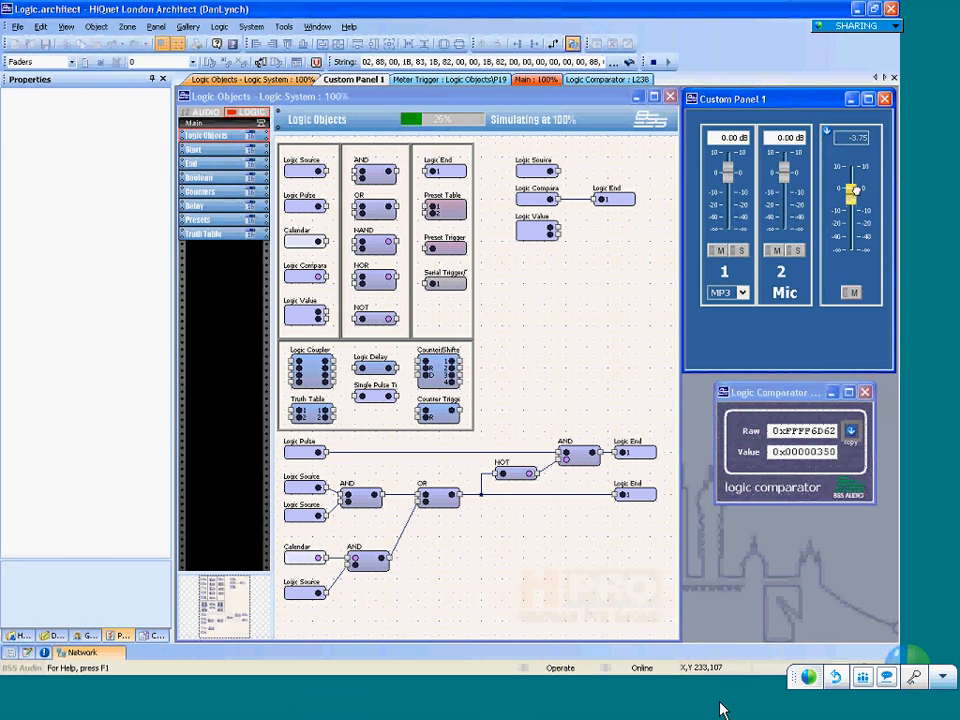
mouse_move(855, 190)
mouse_down()
mouse_move(851, 170)
mouse_move(848, 190)
mouse_up()
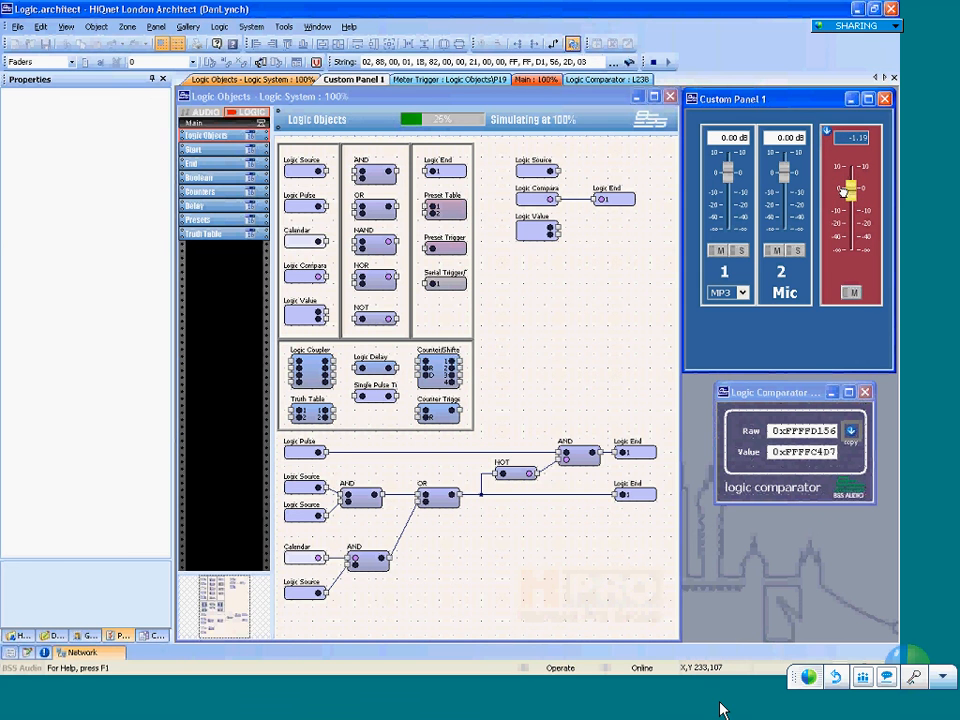
Set the Compare Operator of the Logic Compare wired to the Logic End to =.
click(850, 188)
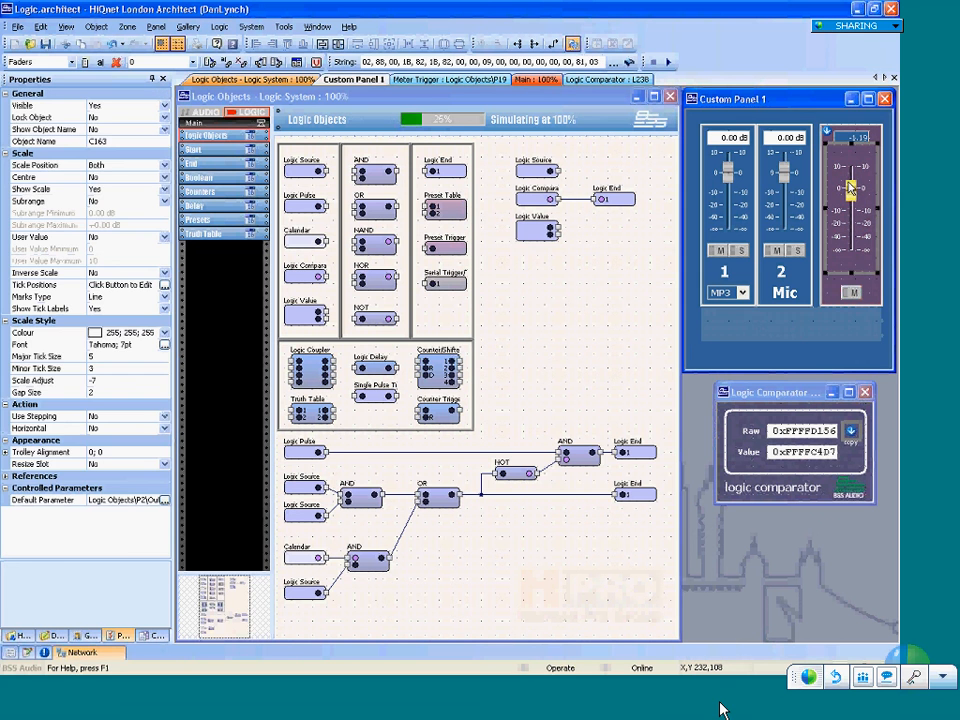
click(532, 197)
click(100, 165)
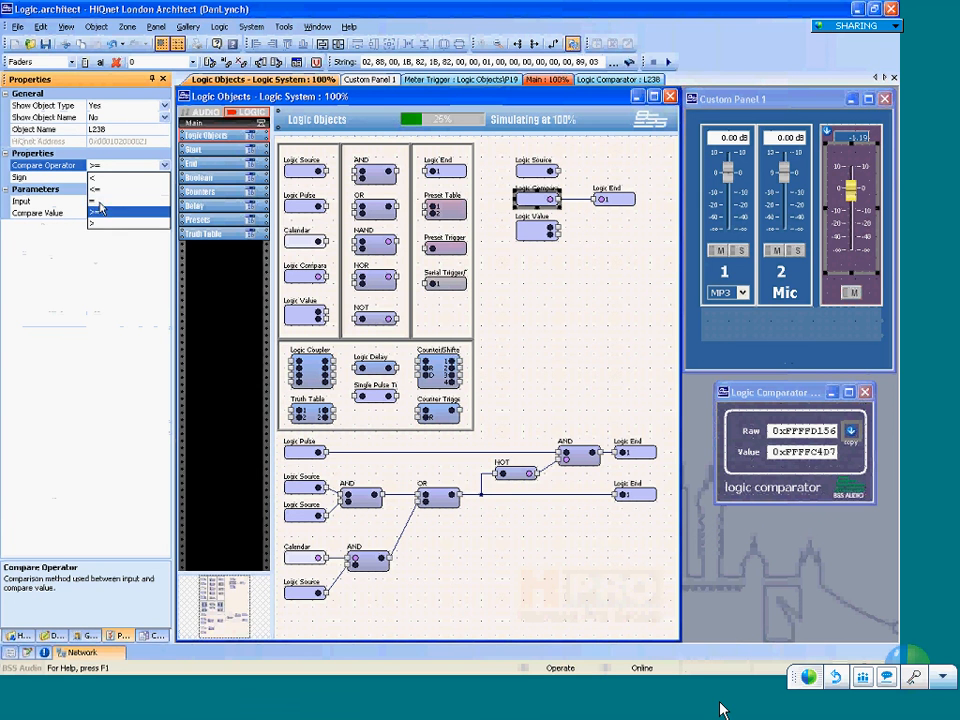
click(99, 204)
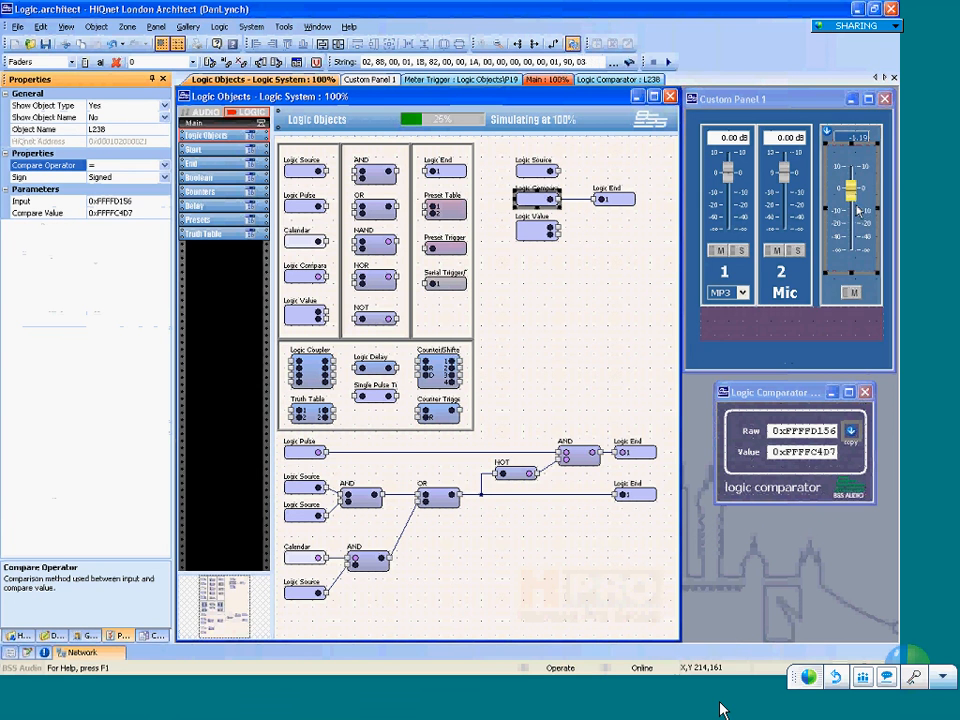
Test the equality comparison by copying a yellow fader level as the compare value and moving the fader to about -7.27 dB.
mouse_move(851, 191)
mouse_down()
mouse_move(851, 201)
mouse_move(853, 183)
mouse_move(847, 204)
mouse_up()
click(825, 131)
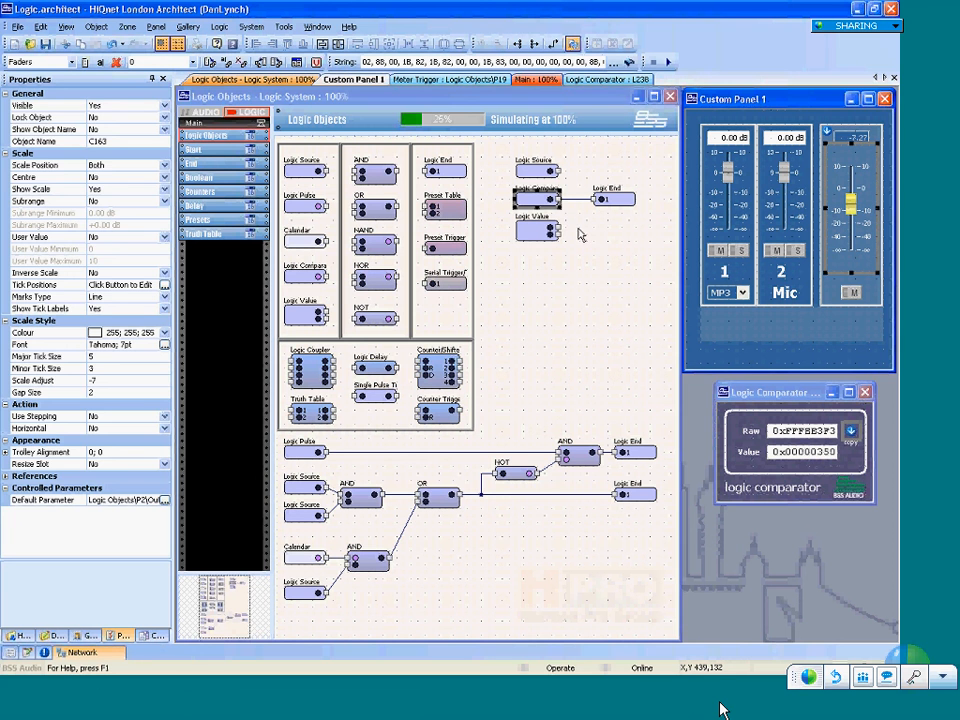
click(578, 231)
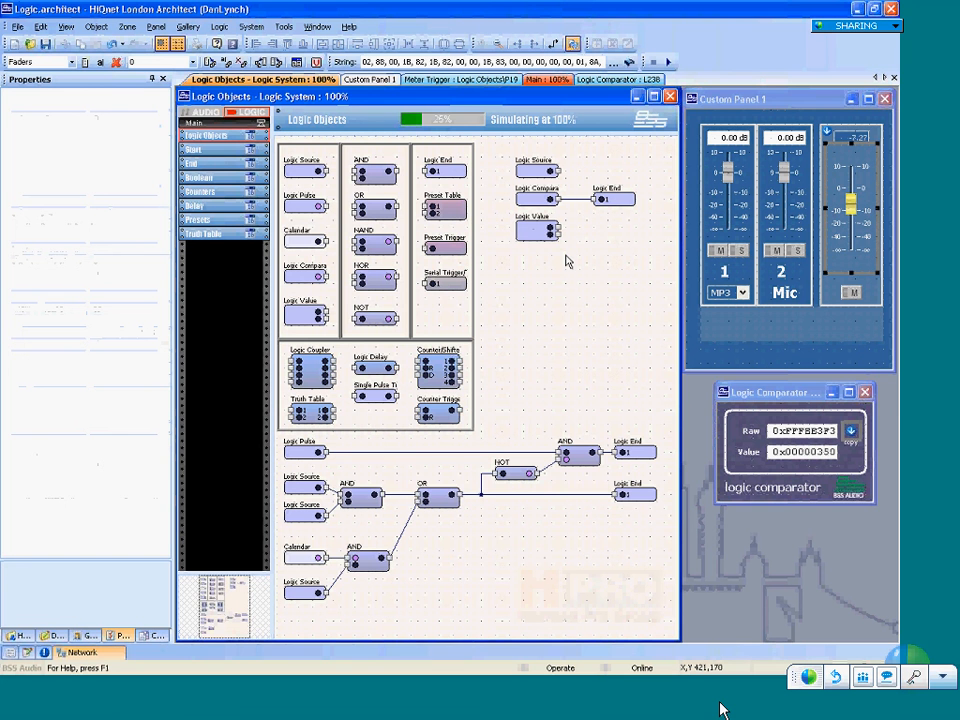
Switch channel 1's source selector in Custom Panel 1 to None and to CD to demonstrate the Logic Value outputs.
click(718, 290)
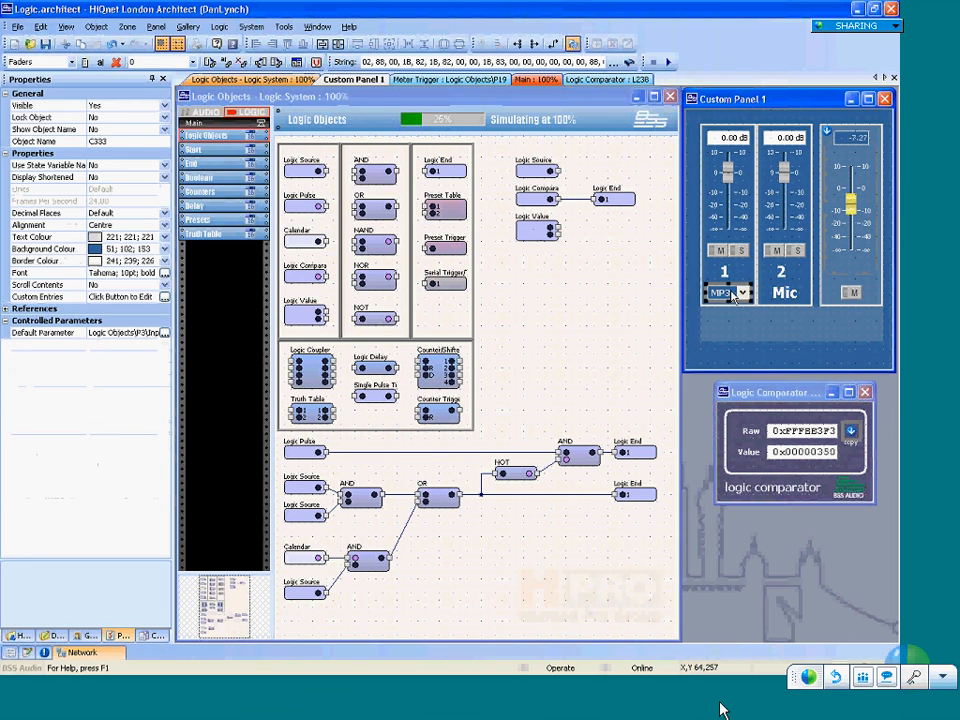
drag(545, 234, 528, 228)
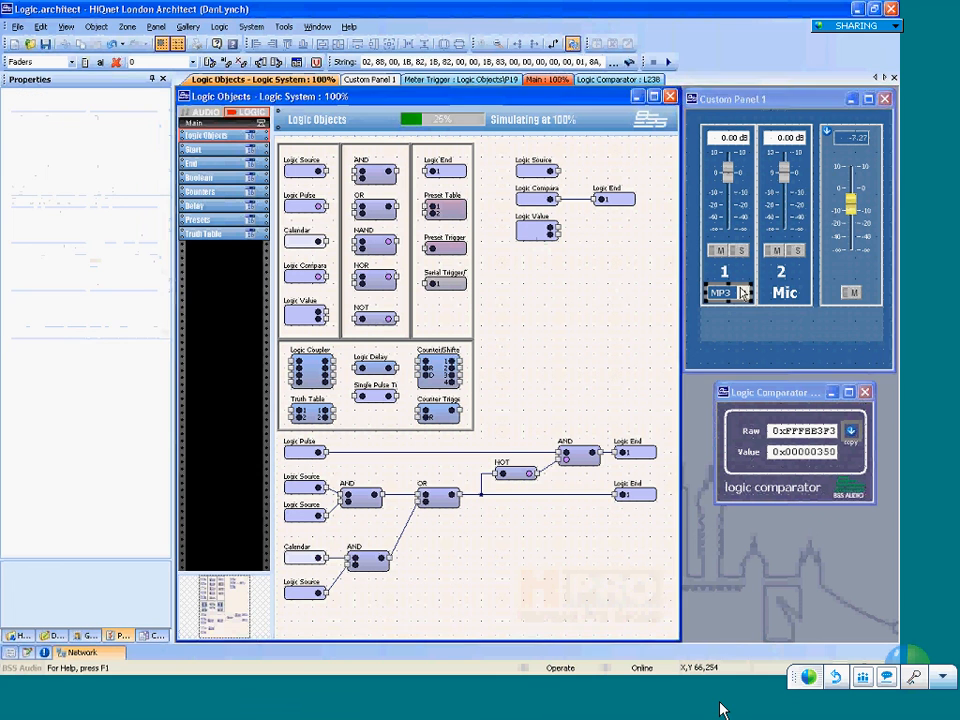
click(740, 292)
click(722, 306)
click(741, 292)
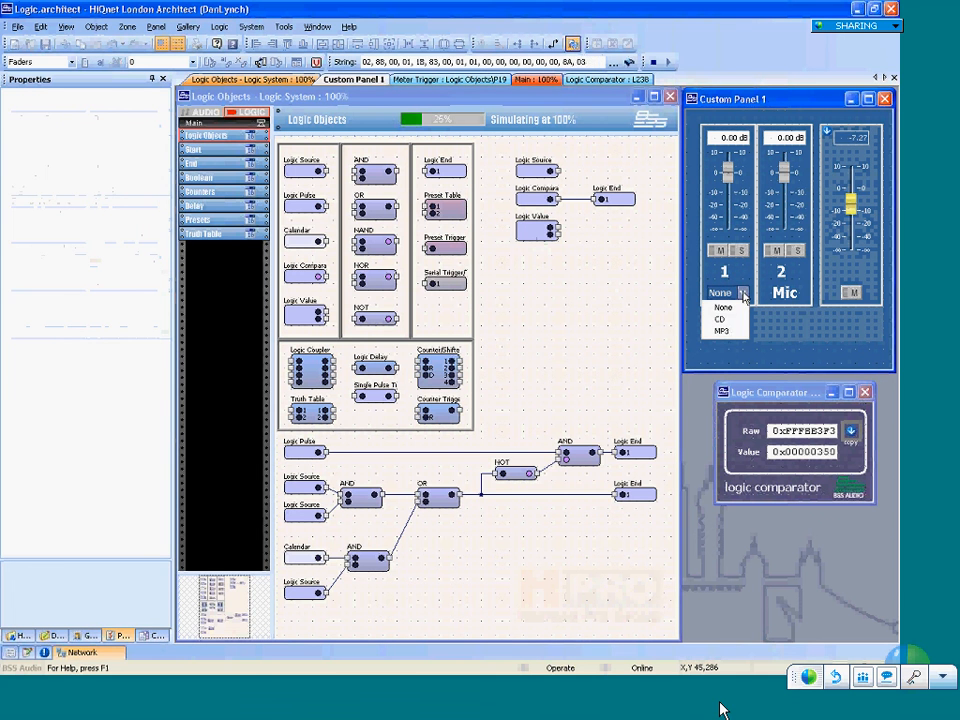
click(720, 314)
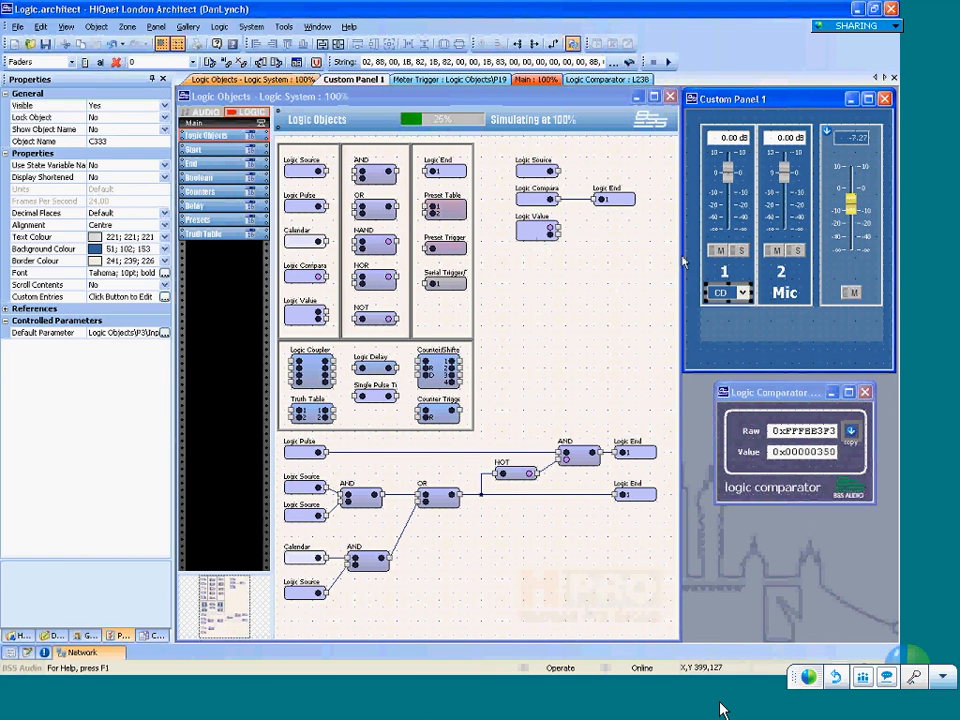
Switch channel 1's source selector to MP3, back to None, and again to CD.
click(741, 292)
click(724, 331)
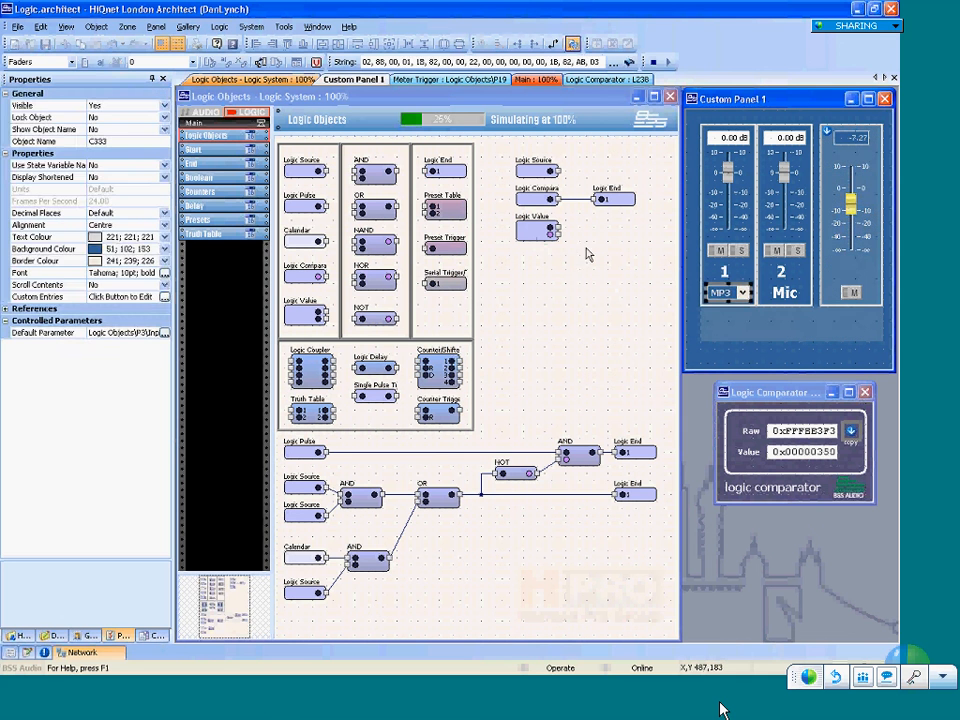
click(715, 293)
click(722, 307)
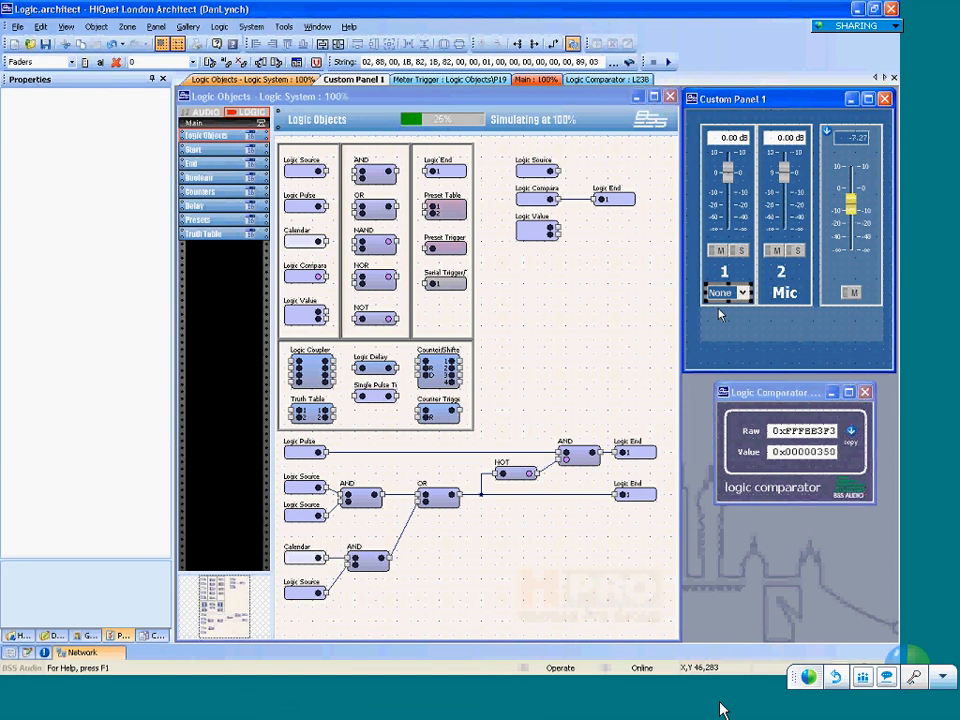
click(727, 295)
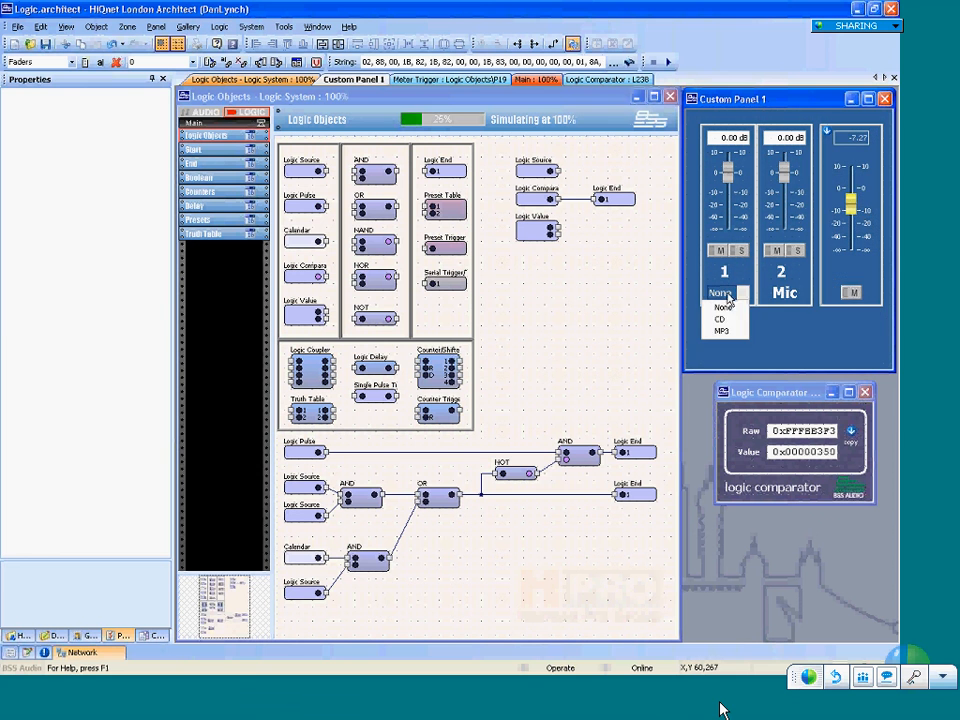
click(720, 319)
Draw wires from both Logic Value outputs and delete them.
mouse_move(557, 231)
mouse_down()
mouse_move(596, 231)
mouse_move(564, 234)
mouse_move(593, 234)
mouse_move(546, 214)
mouse_up()
click(607, 248)
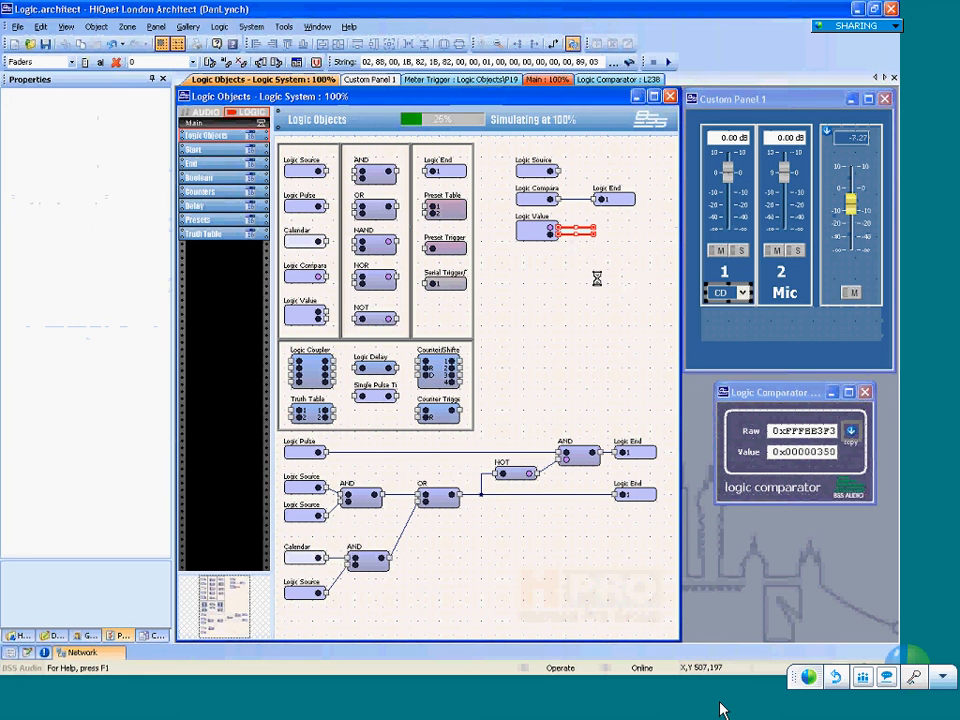
key(Delete)
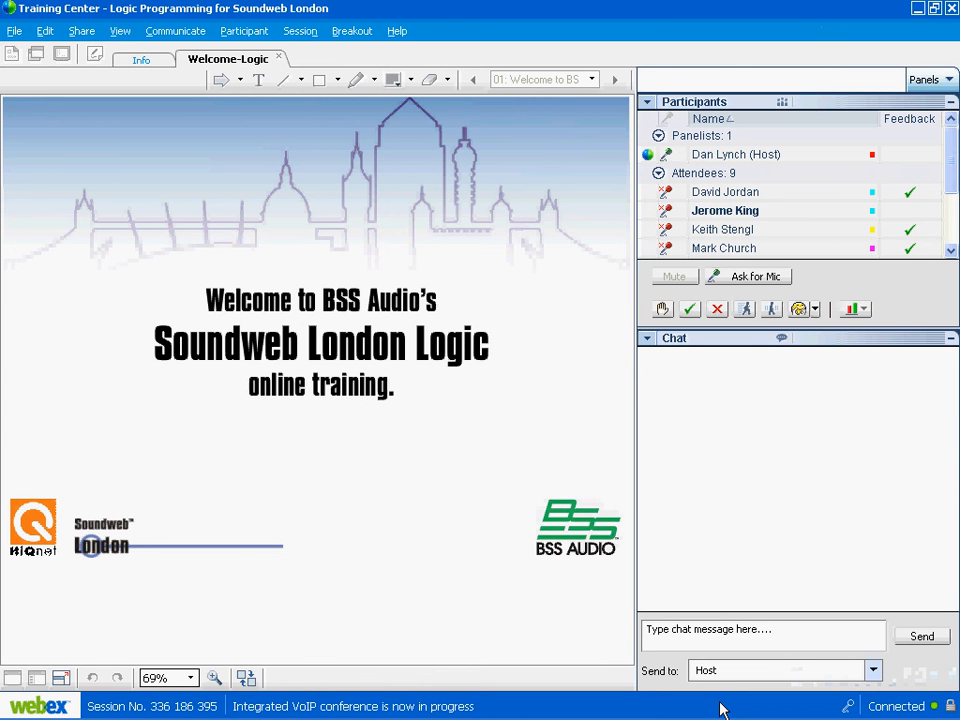
Give a yes response in the WebEx training session and switch to My Screen Recorder.
click(690, 311)
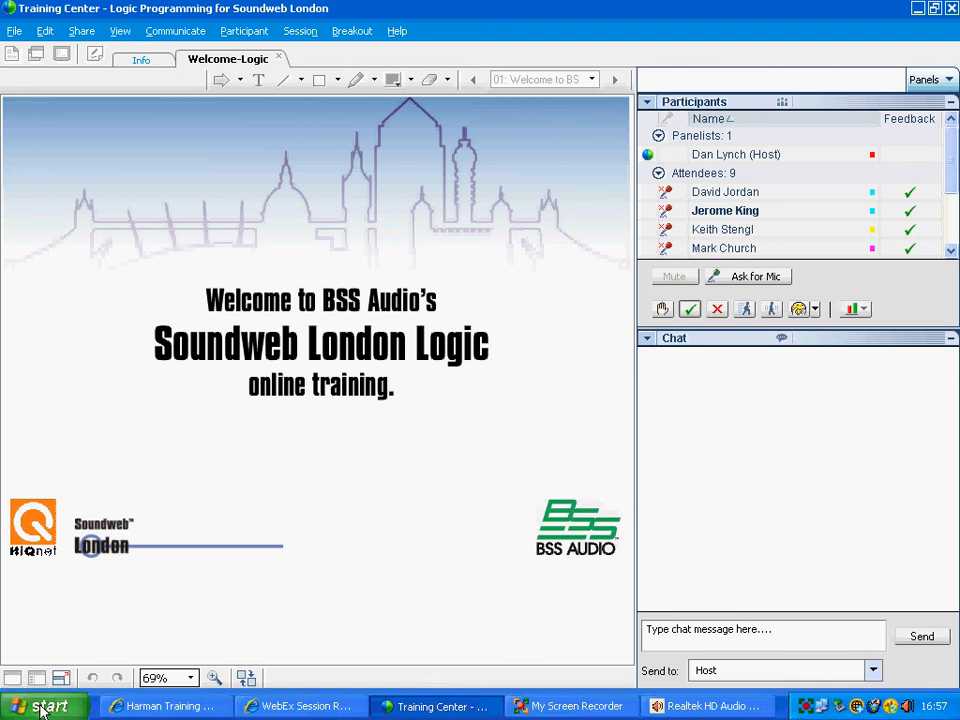
mouse_move(708, 706)
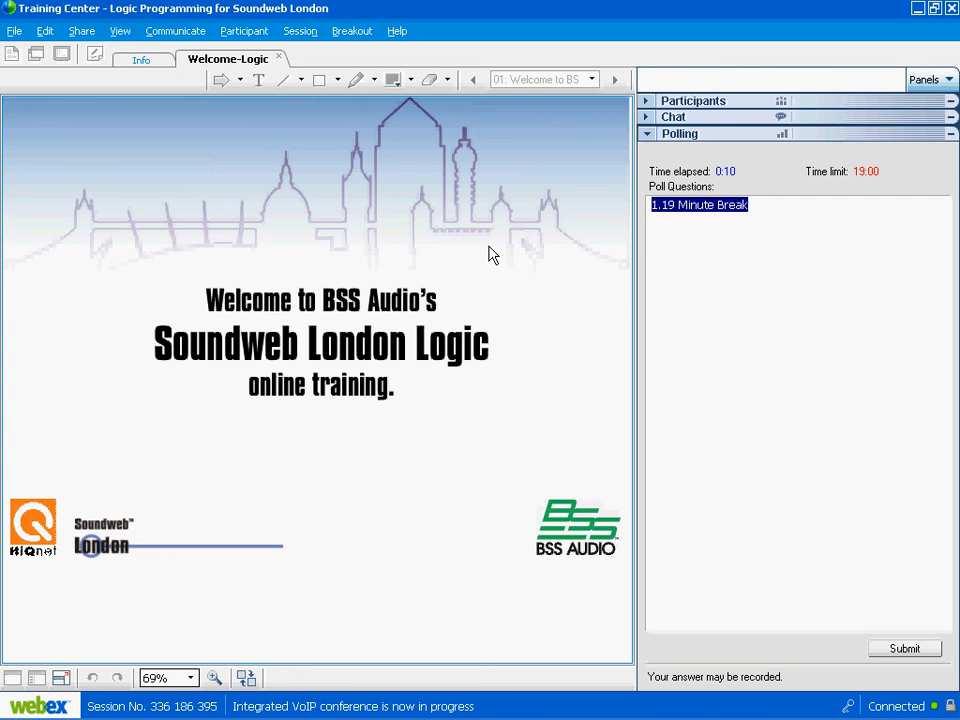
click(603, 708)
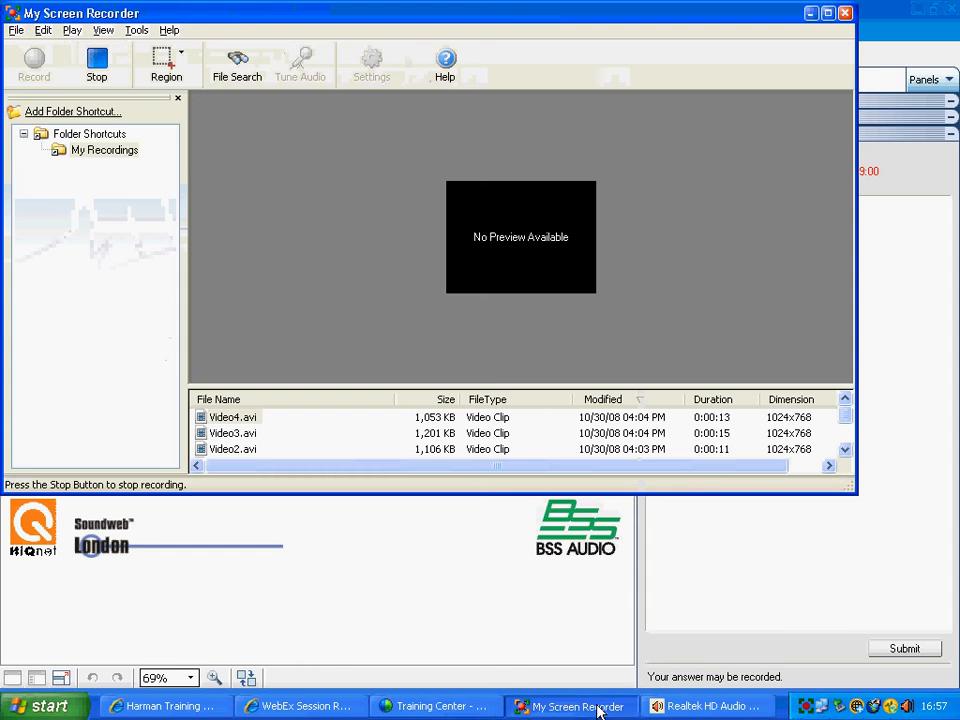